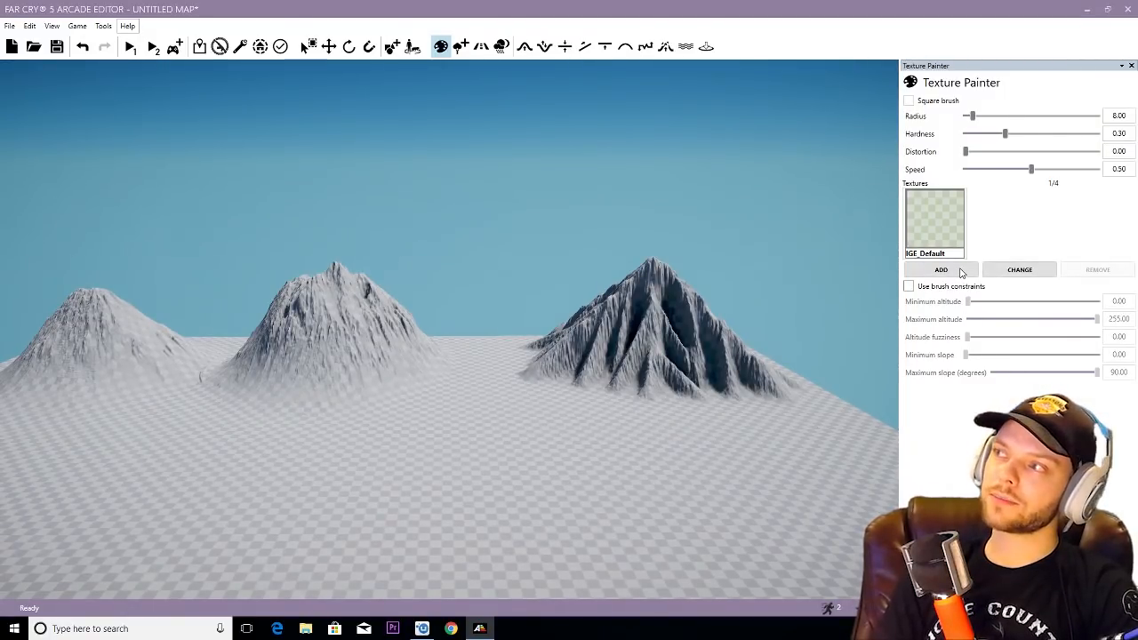
# - Add the Dirt_01 texture to the map's texture list
pyautogui.click(942, 270)
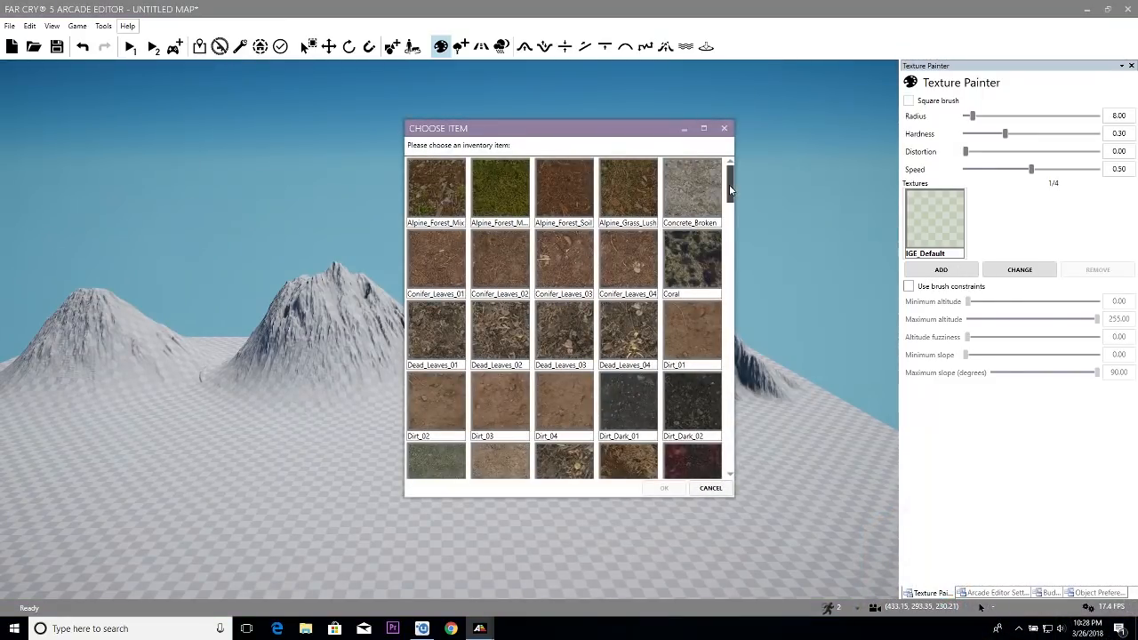
pyautogui.moveTo(729, 184)
pyautogui.mouseDown()
pyautogui.moveTo(725, 225)
pyautogui.moveTo(730, 173)
pyautogui.moveTo(729, 205)
pyautogui.mouseUp()
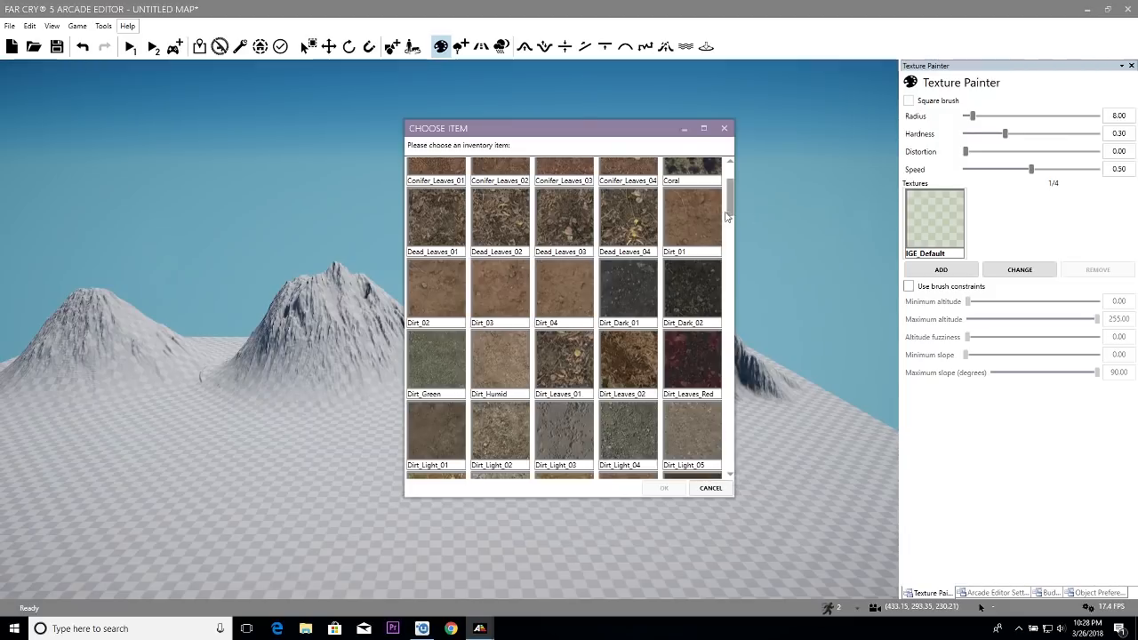
pyautogui.click(688, 226)
pyautogui.click(664, 489)
# - Add the Grass_Foliage_01 texture to the map's texture list
pyautogui.click(941, 270)
pyautogui.scroll(-5, 714, 347)
pyautogui.scroll(-5, 712, 369)
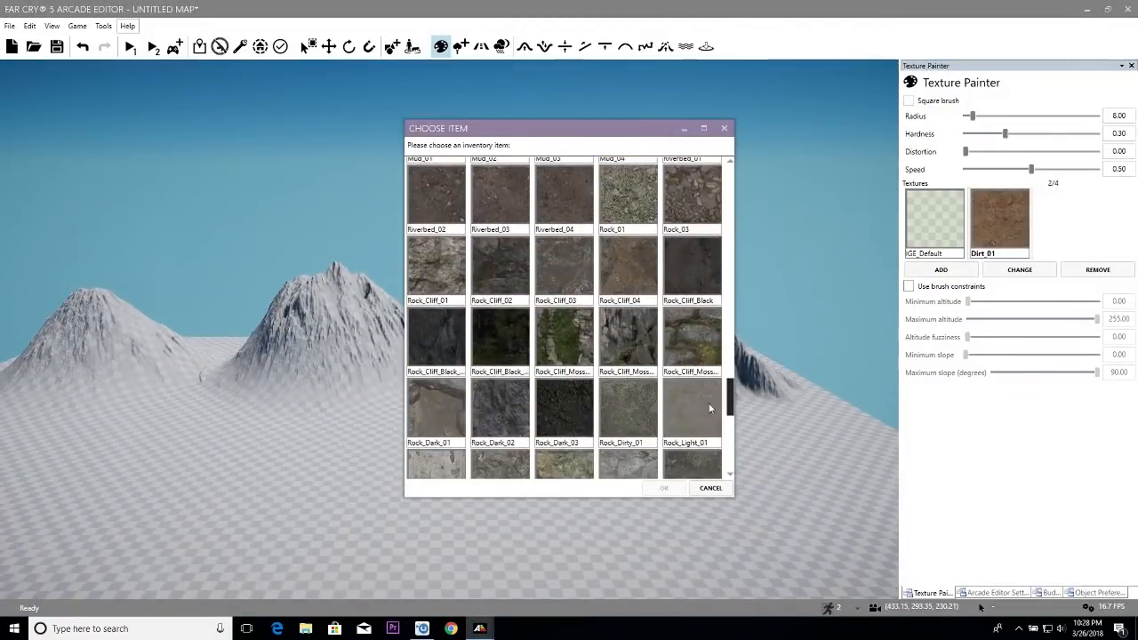
pyautogui.scroll(10, 711, 374)
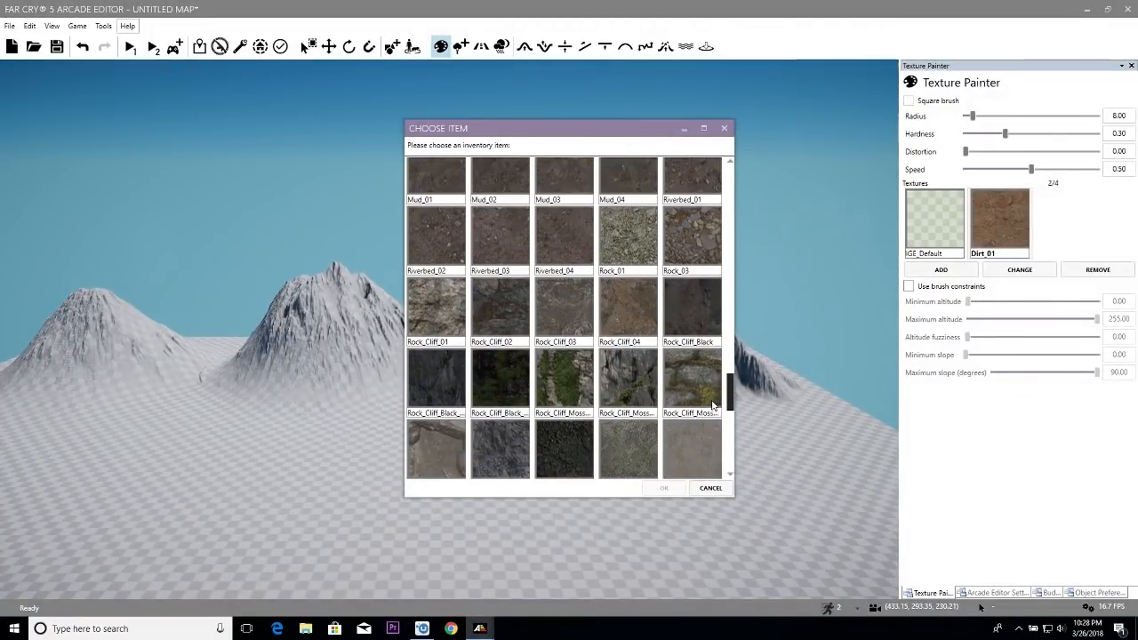
pyautogui.scroll(-1, 718, 283)
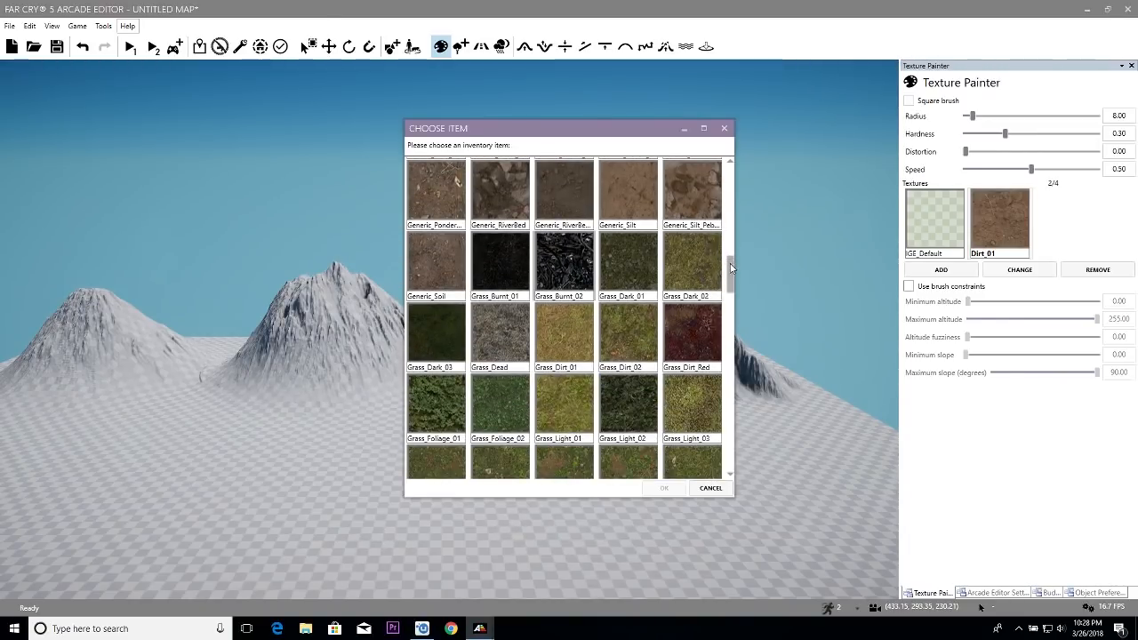
pyautogui.moveTo(729, 263); pyautogui.dragTo(730, 276)
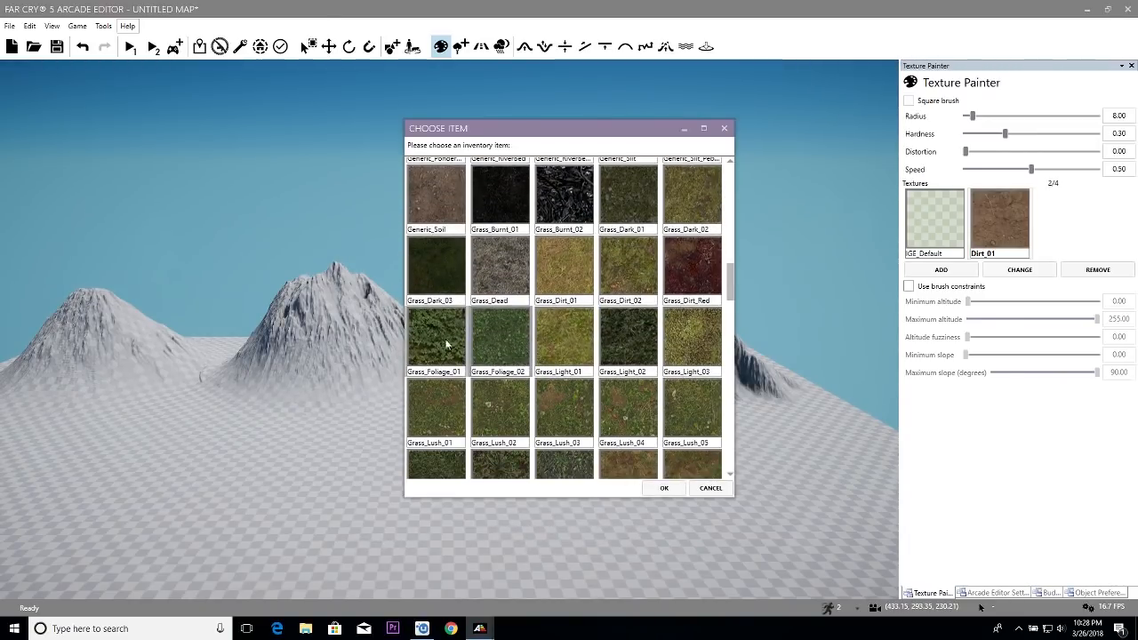
pyautogui.click(664, 488)
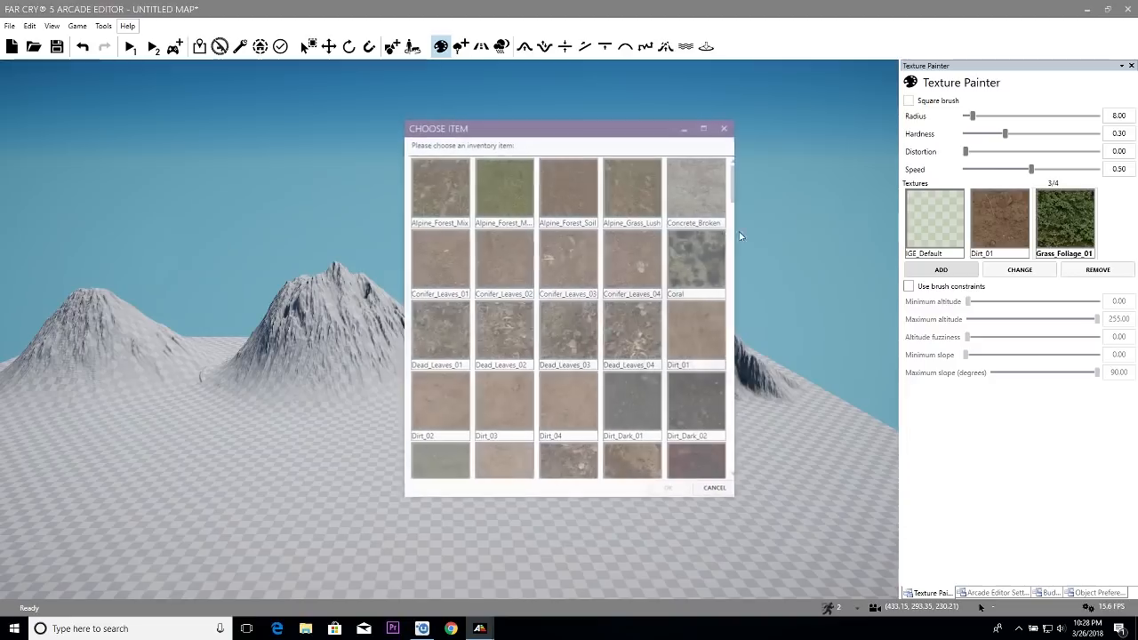
# - Add the Rock_Cliff_01 texture as the fourth map texture
pyautogui.moveTo(731, 200); pyautogui.dragTo(730, 396)
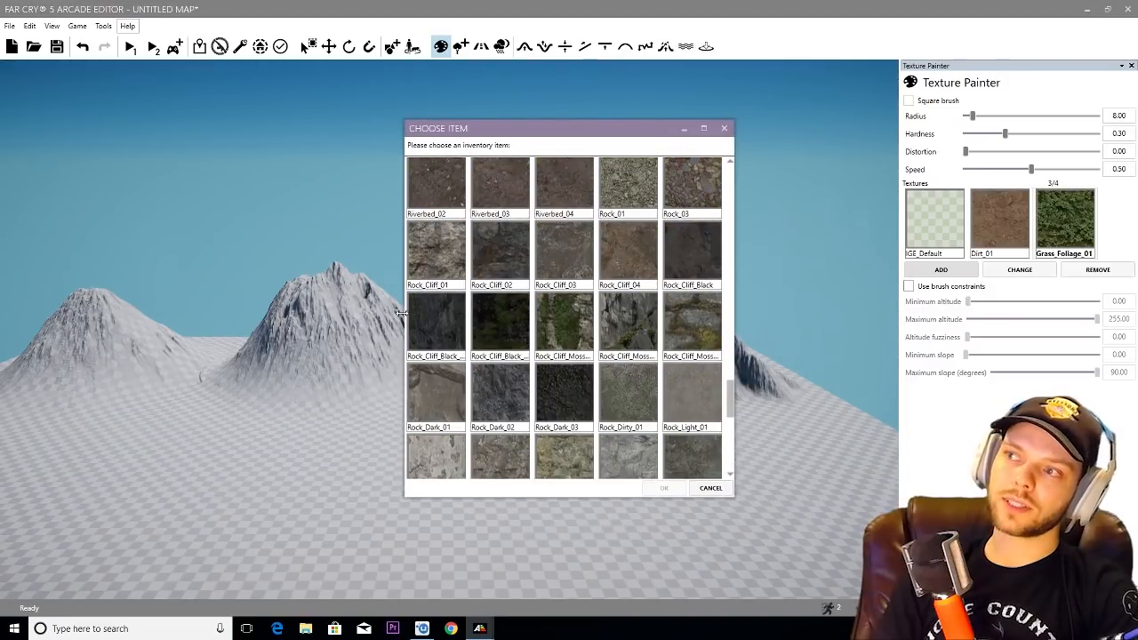
pyautogui.click(457, 262)
pyautogui.click(662, 487)
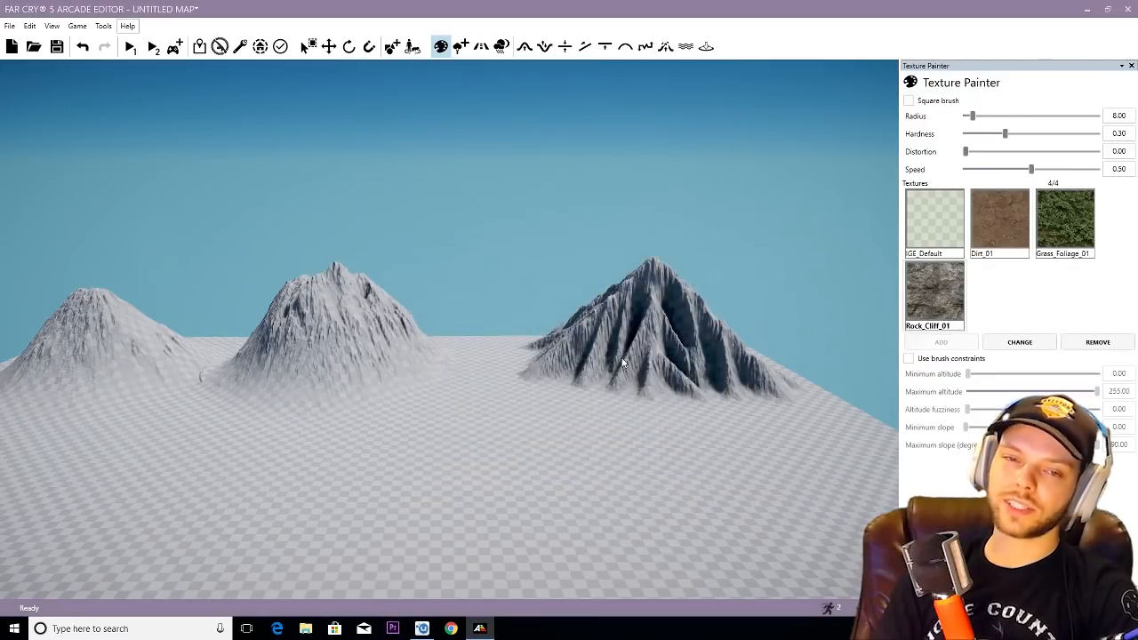
# - Paint the sharply ridged mountain with Dirt_01, using a brush radius of 69.50, hardness 1.00 and speed 1.00
pyautogui.scroll(5, 609, 322)
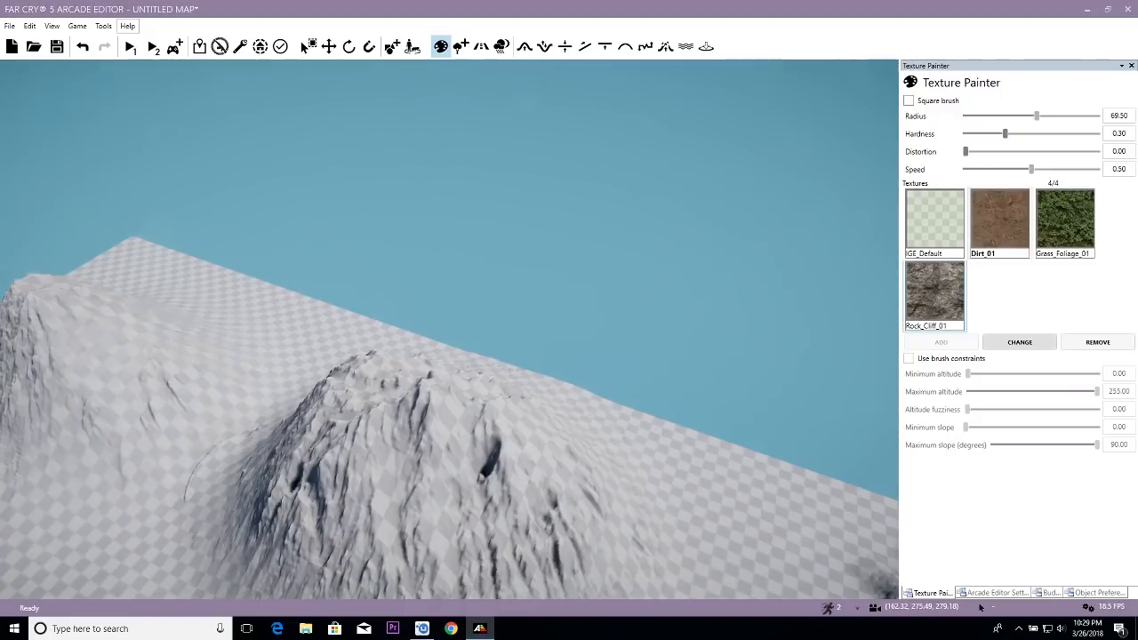
pyautogui.moveTo(355, 422); pyautogui.dragTo(529, 406, button='right')
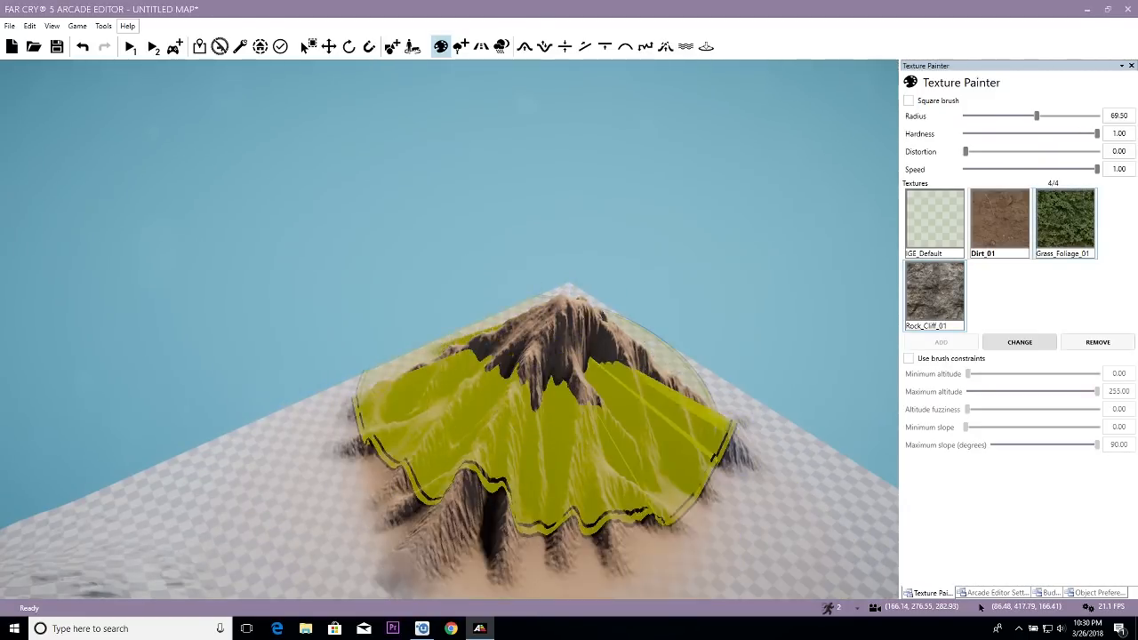
pyautogui.moveTo(564, 432); pyautogui.dragTo(541, 384, button='right')
pyautogui.moveTo(496, 456)
pyautogui.mouseDown()
pyautogui.moveTo(483, 407)
pyautogui.moveTo(406, 330)
pyautogui.moveTo(419, 419)
pyautogui.moveTo(454, 451)
pyautogui.mouseUp()
# - Paint Dirt_01 over the two rounder mountains and the flat ground between and around all three mountains
pyautogui.moveTo(192, 338)
pyautogui.mouseDown()
pyautogui.moveTo(204, 350)
pyautogui.moveTo(212, 340)
pyautogui.moveTo(196, 281)
pyautogui.moveTo(222, 218)
pyautogui.moveTo(162, 261)
pyautogui.moveTo(147, 288)
pyautogui.mouseUp()
pyautogui.press('s')
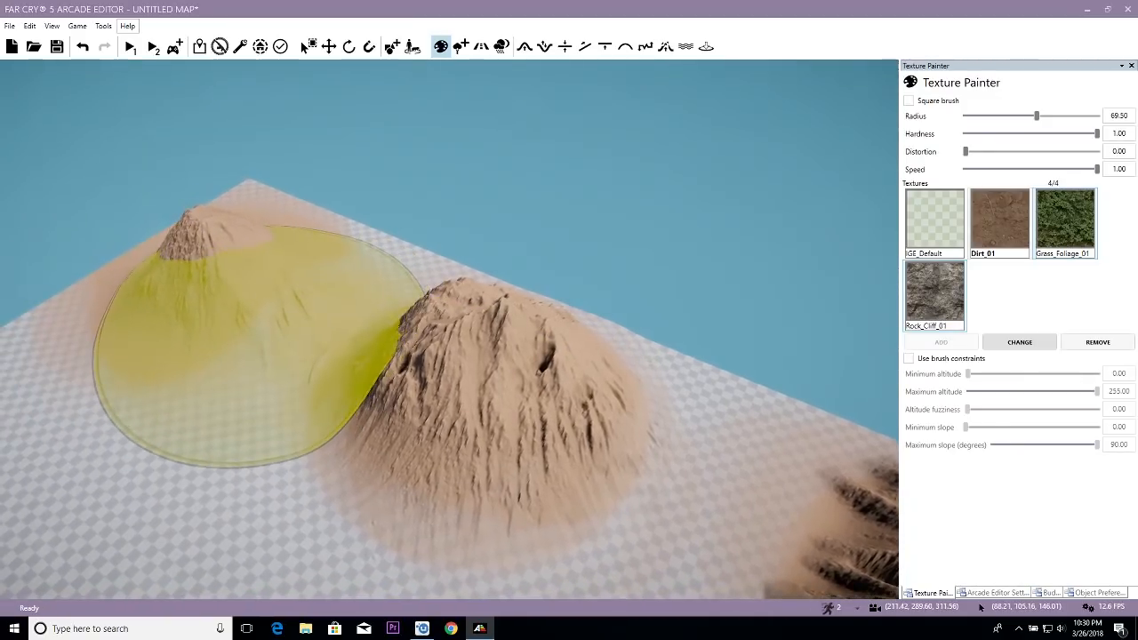
pyautogui.moveTo(310, 353); pyautogui.dragTo(431, 367, button='right')
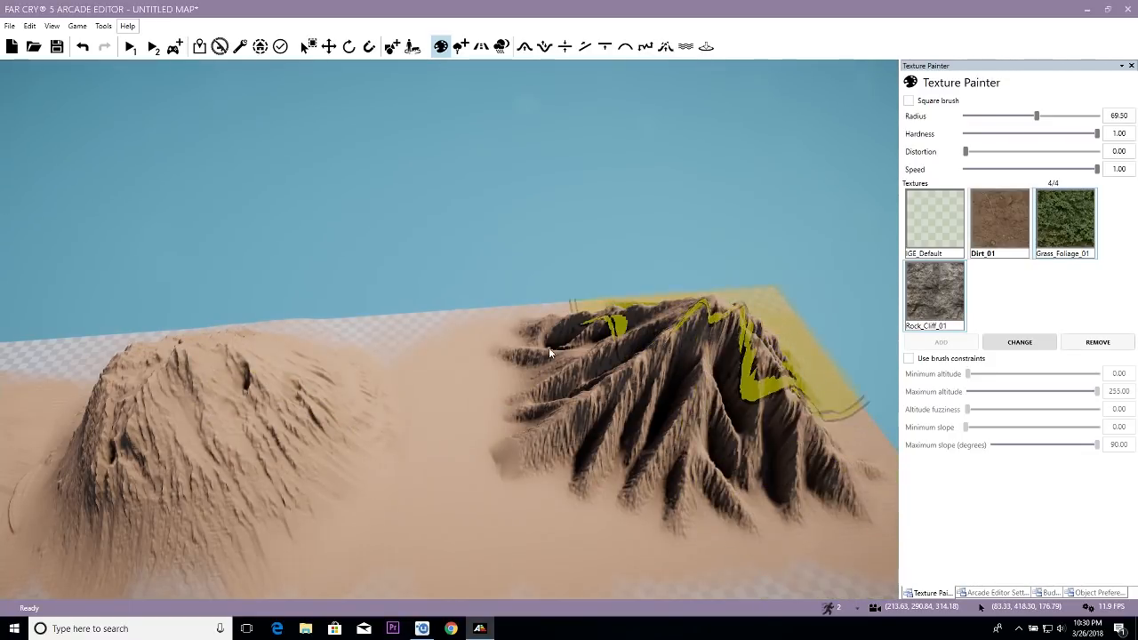
pyautogui.moveTo(537, 418); pyautogui.dragTo(457, 432, button='right')
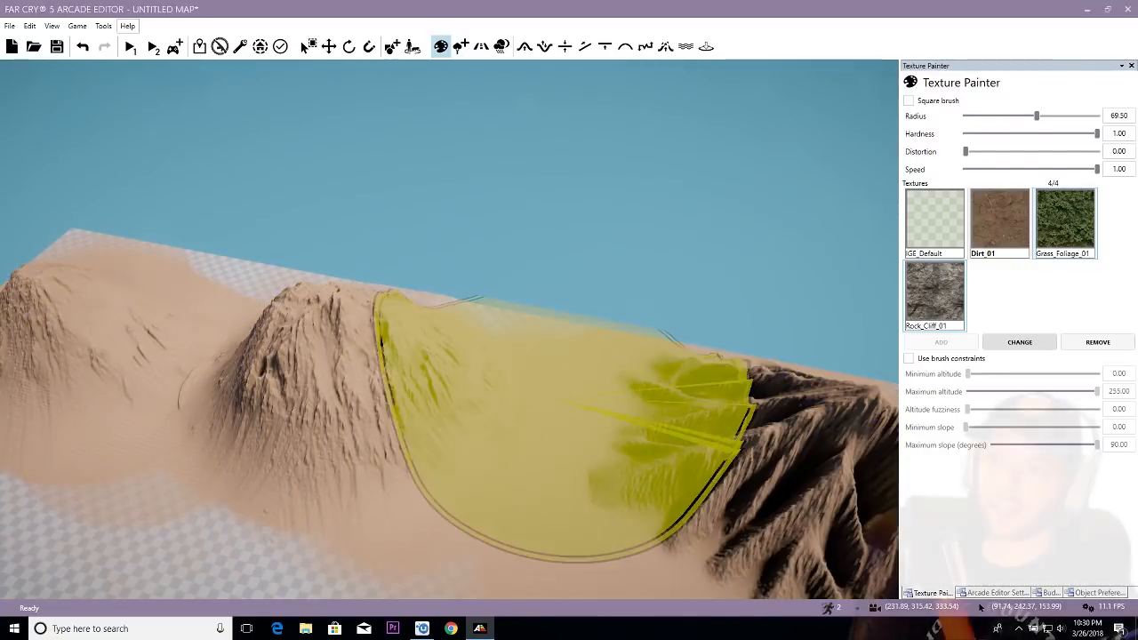
pyautogui.moveTo(522, 441)
pyautogui.mouseDown(button='right')
pyautogui.moveTo(557, 447)
pyautogui.moveTo(575, 466)
pyautogui.mouseUp(button='right')
pyautogui.press('w')
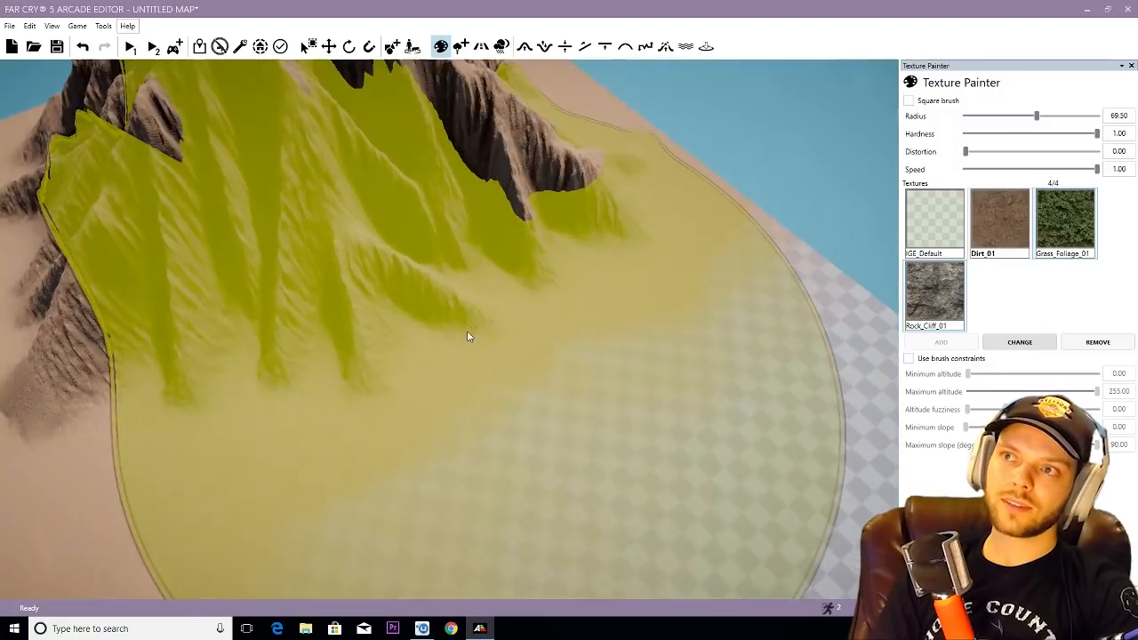
pyautogui.moveTo(477, 351); pyautogui.dragTo(488, 303, button='right')
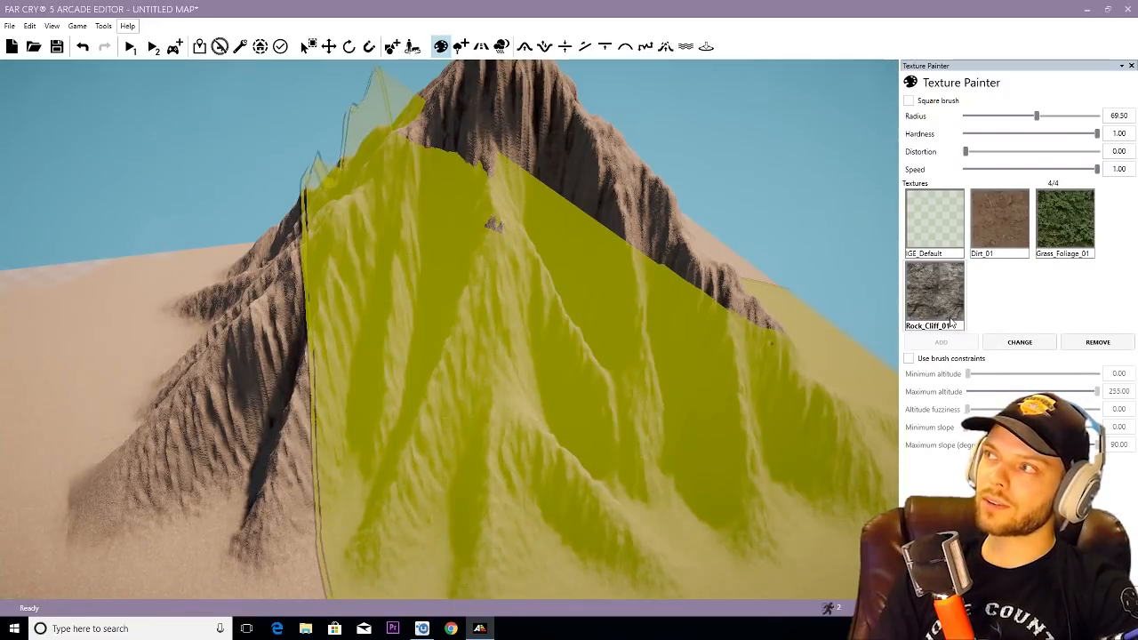
# - Set the brush hardness to 0.12 for Rock_Cliff_01 and enable the brush constraints
pyautogui.click(974, 135)
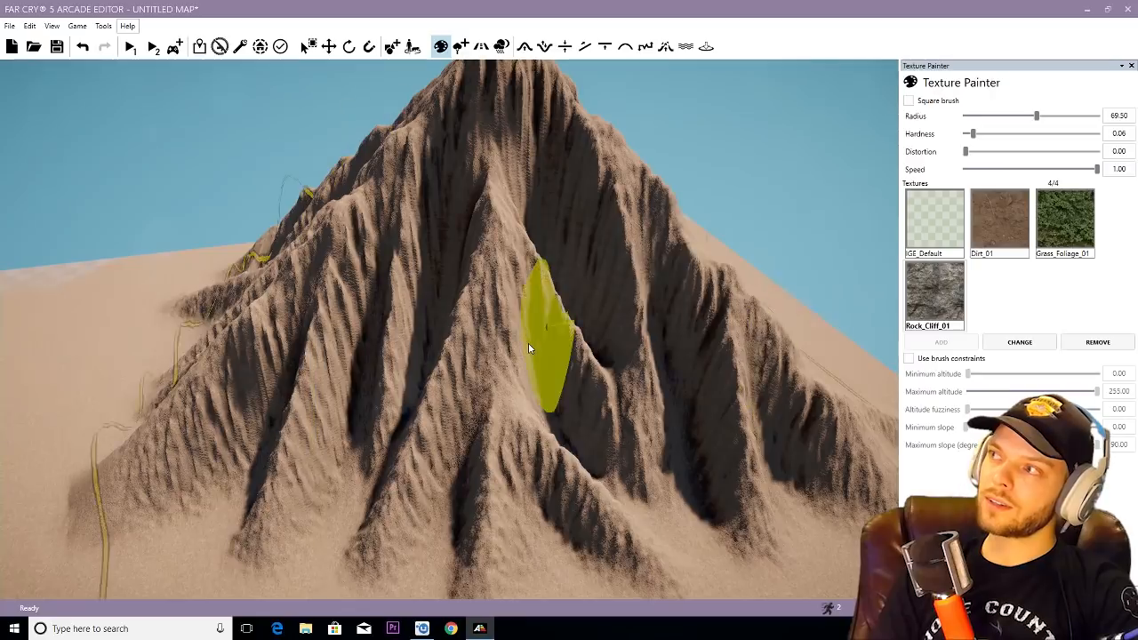
pyautogui.click(983, 134)
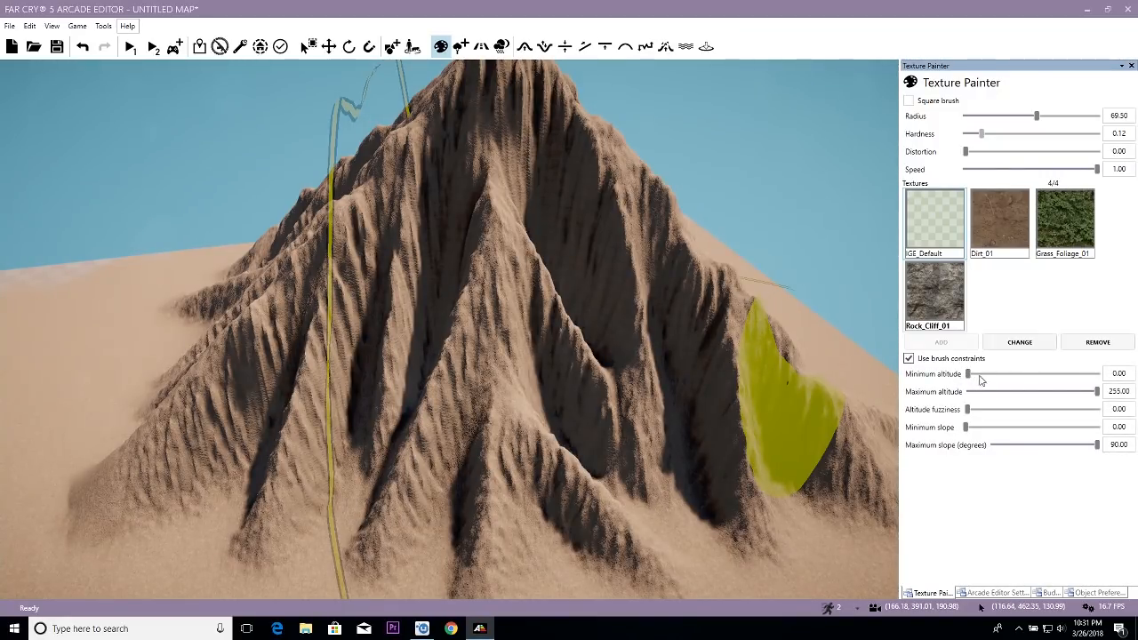
pyautogui.press('s')
pyautogui.moveTo(771, 350); pyautogui.dragTo(614, 364, button='right')
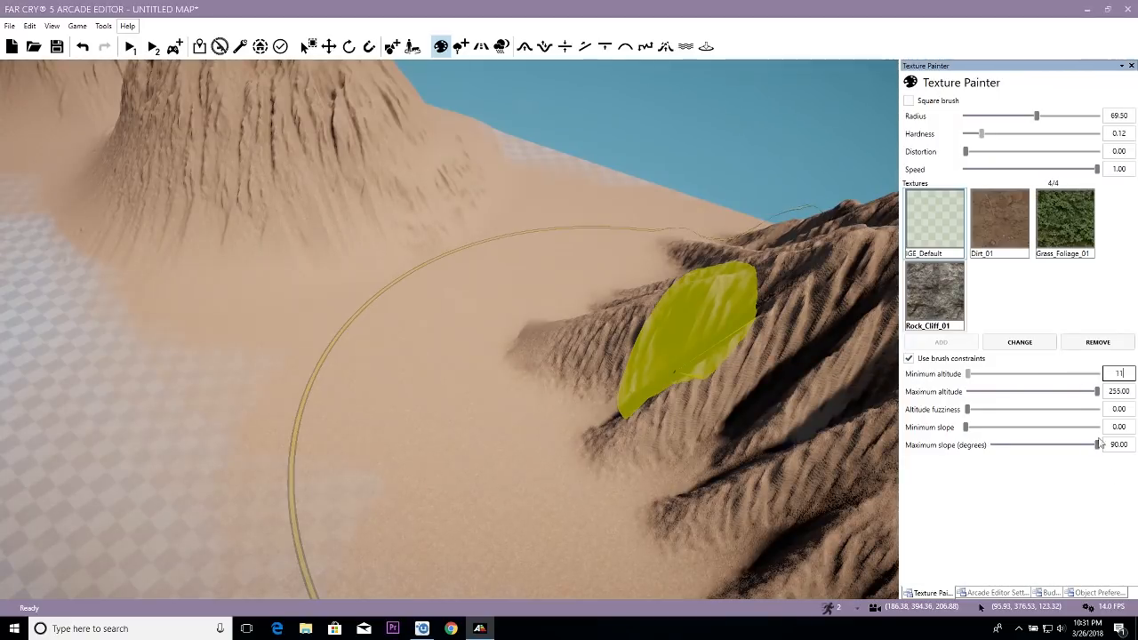
# - Set the brush's minimum altitude constraint to 110
pyautogui.moveTo(615, 398); pyautogui.dragTo(629, 370, button='right')
pyautogui.press('s')
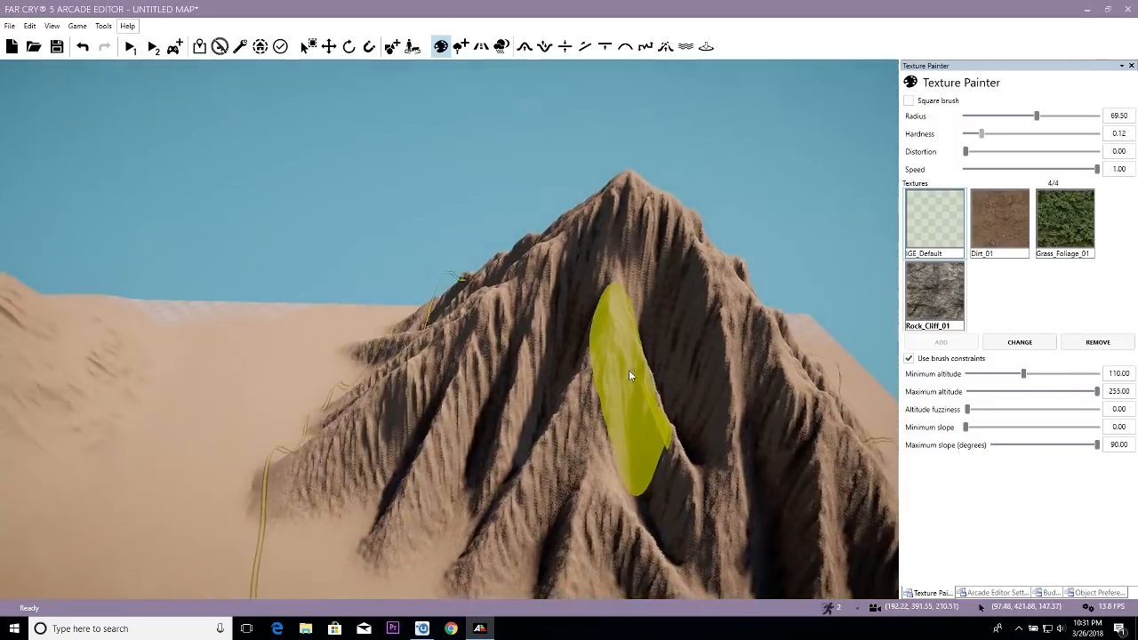
pyautogui.press('a')
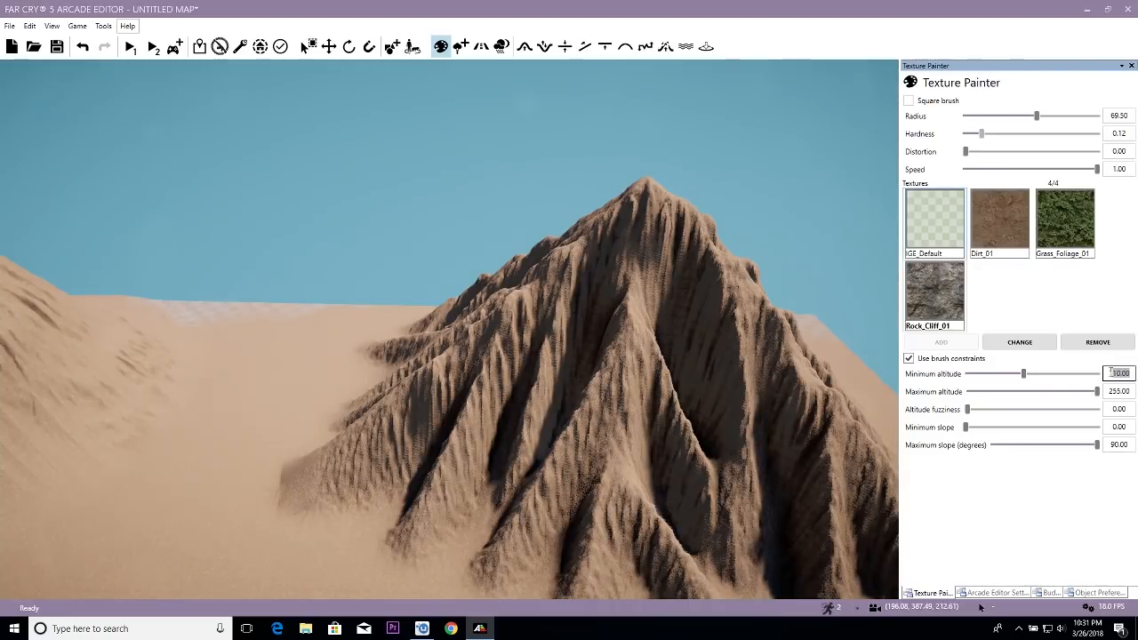
# - Set the brush's minimum altitude constraint to 125
pyautogui.moveTo(629, 409); pyautogui.dragTo(629, 414, button='right')
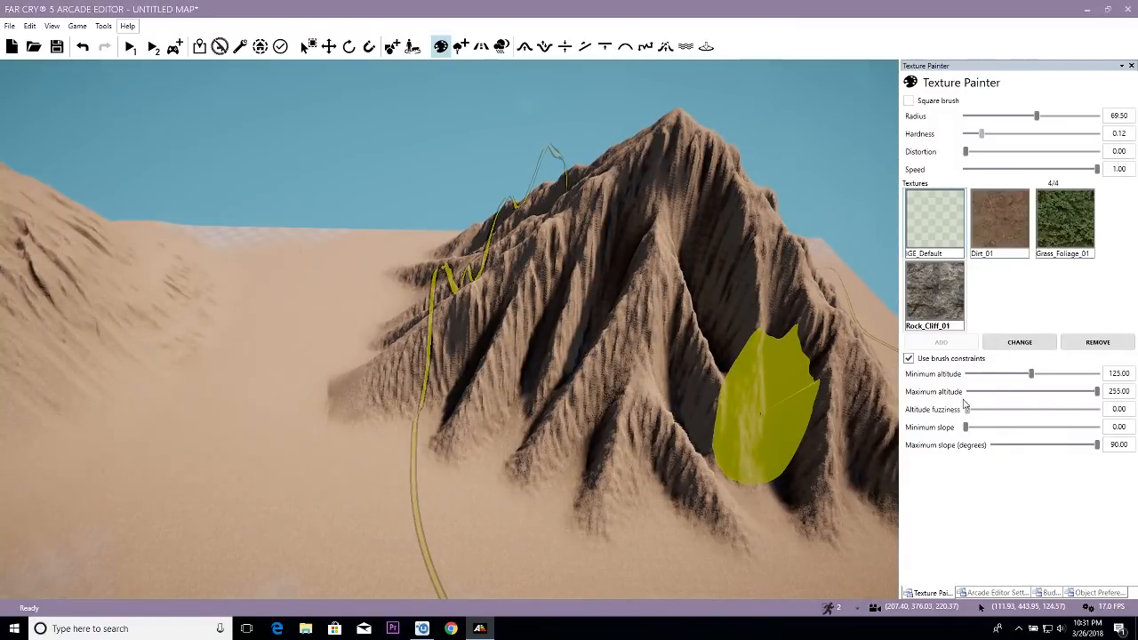
pyautogui.scroll(8, 586, 282)
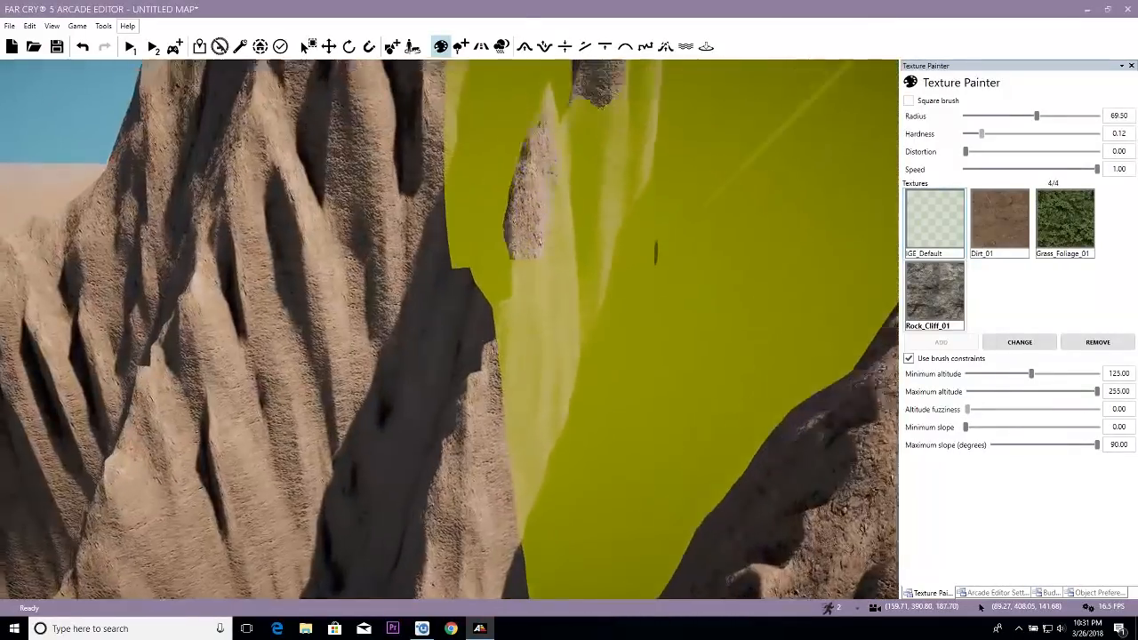
pyautogui.moveTo(580, 274); pyautogui.dragTo(580, 274, button='right')
pyautogui.press('w')
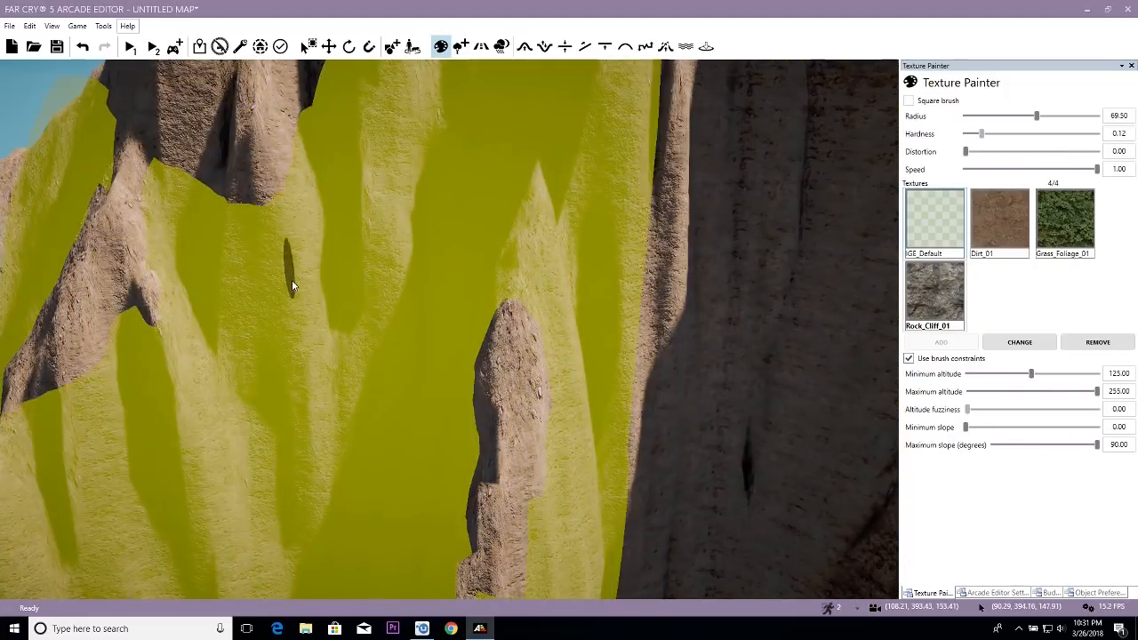
# - Set the brush's minimum slope constraint to 65 degrees
pyautogui.scroll(-5, 362, 327)
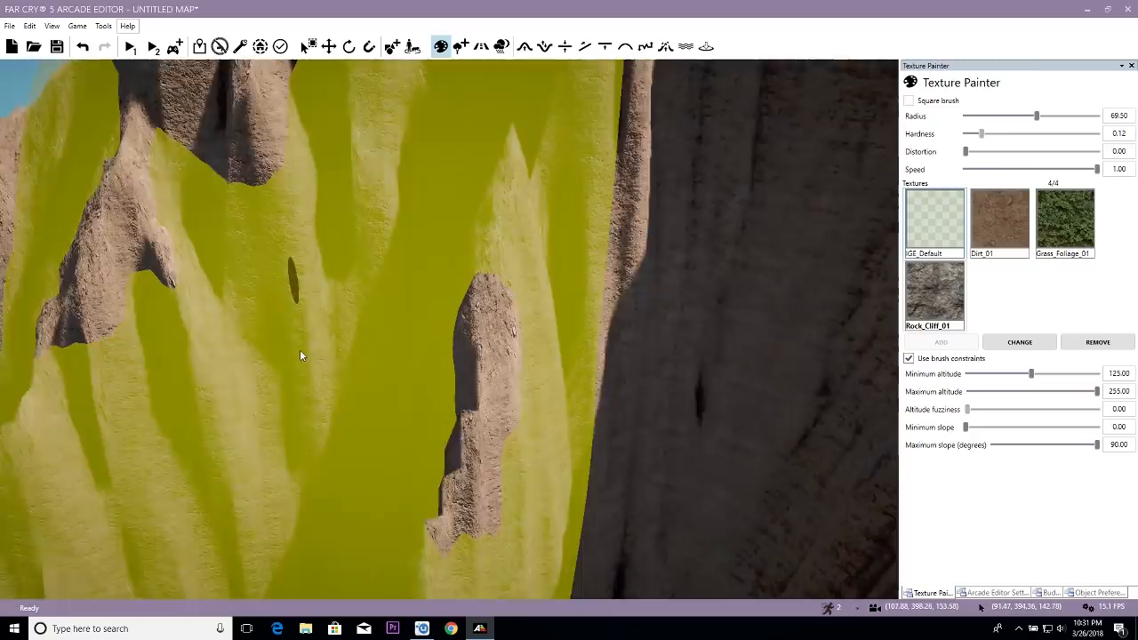
pyautogui.scroll(-10, 363, 325)
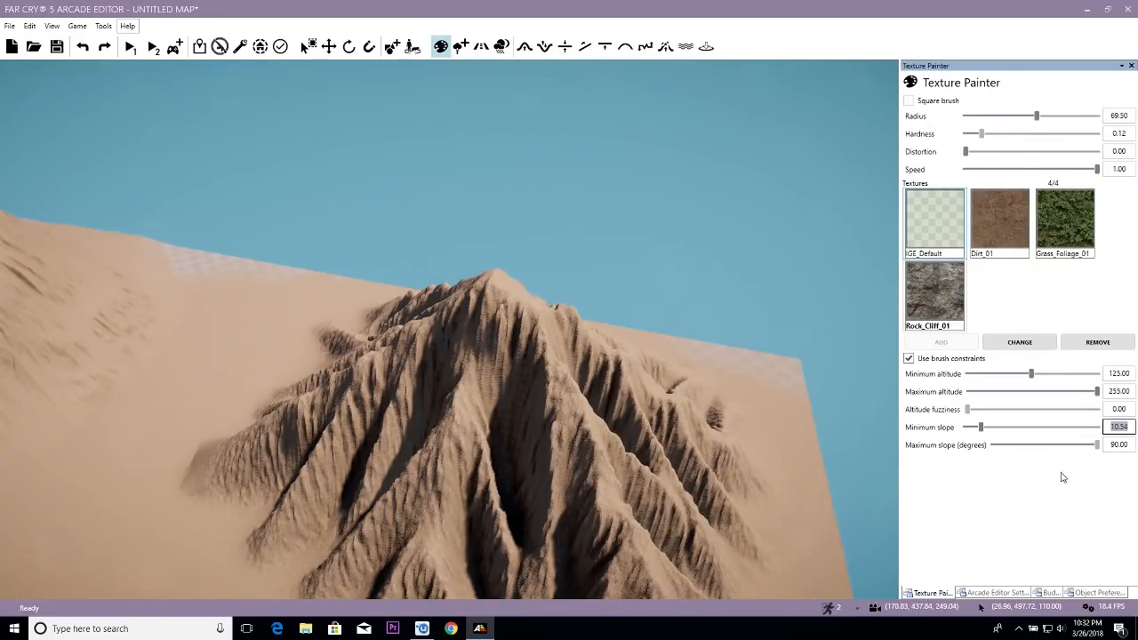
pyautogui.press('s')
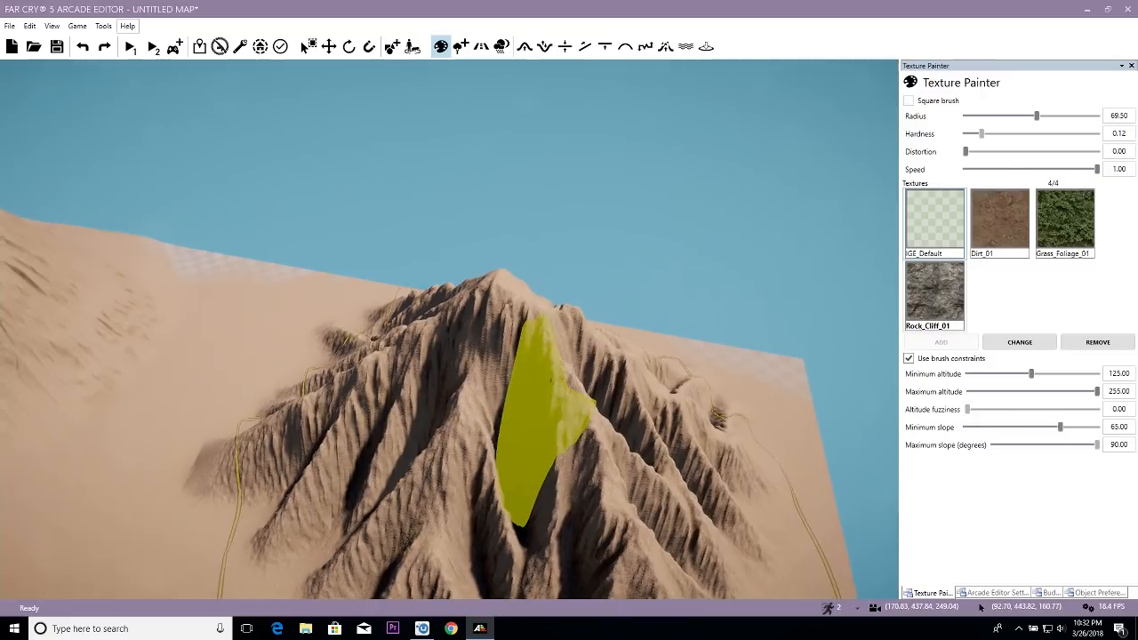
# - Paint Rock_Cliff_01 over the steep faces of the ridged mountain with the altitude and slope constraints active
pyautogui.moveTo(548, 391); pyautogui.dragTo(667, 429, button='right')
pyautogui.press('a')
pyautogui.press('a')
pyautogui.press('s')
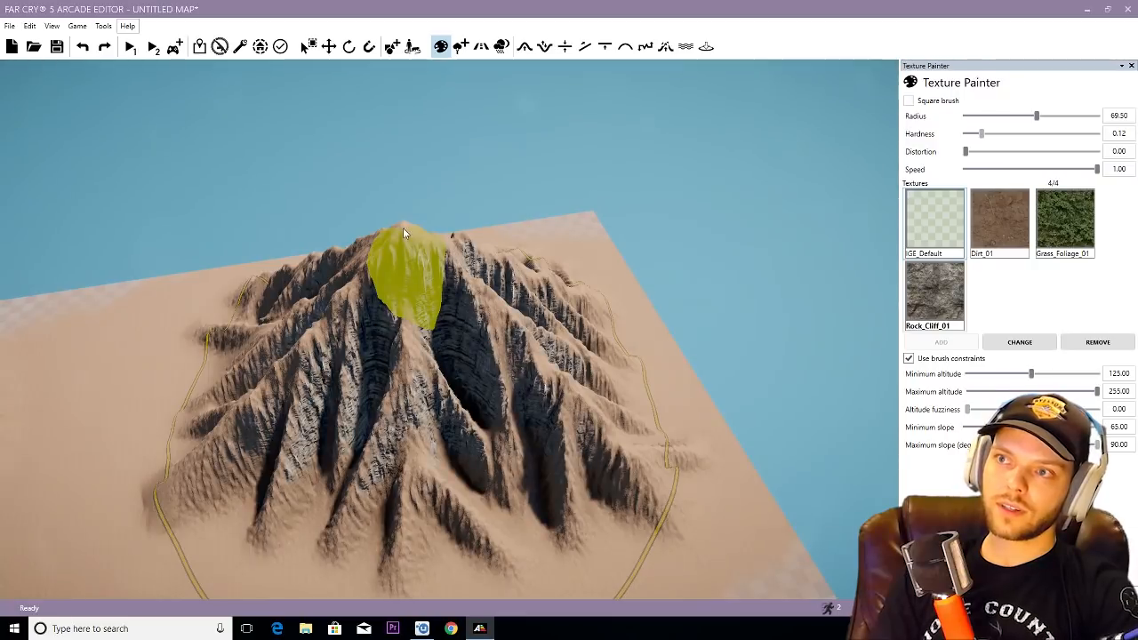
pyautogui.press('w')
pyautogui.moveTo(539, 376)
pyautogui.mouseDown(button='right')
pyautogui.moveTo(489, 355)
pyautogui.moveTo(534, 356)
pyautogui.mouseUp(button='right')
pyautogui.press('s')
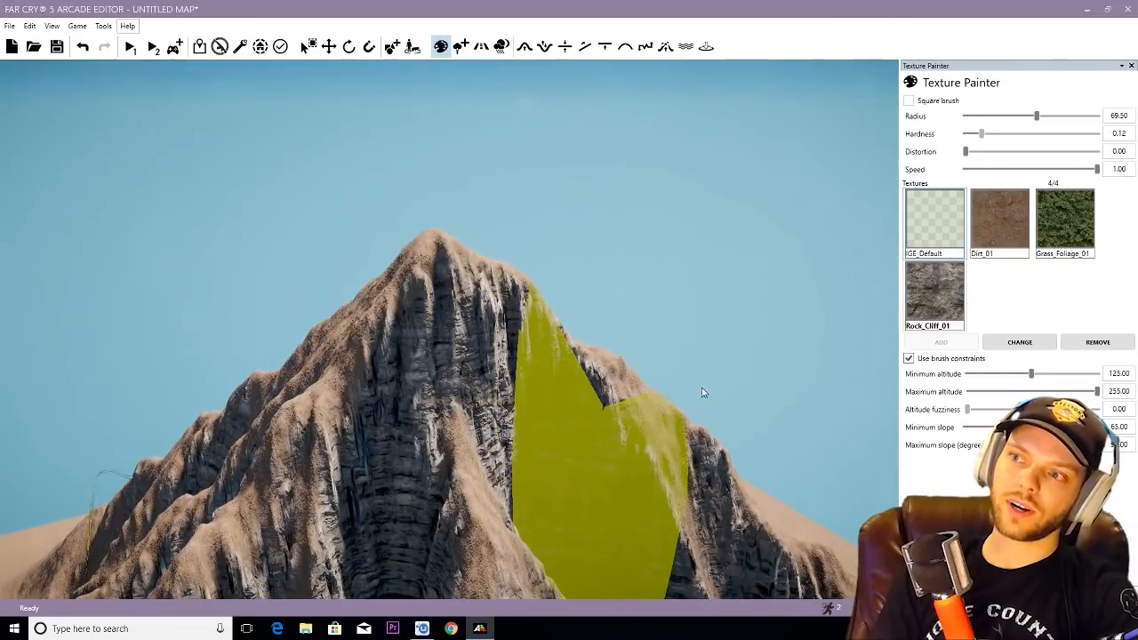
# - Examine the rock coverage on the ridged mountain without the brush overlay, and return to the Texture Painter
pyautogui.press('Escape')
pyautogui.press('w')
pyautogui.moveTo(513, 462); pyautogui.dragTo(430, 427, button='right')
pyautogui.press('s')
pyautogui.press('s')
pyautogui.press('s')
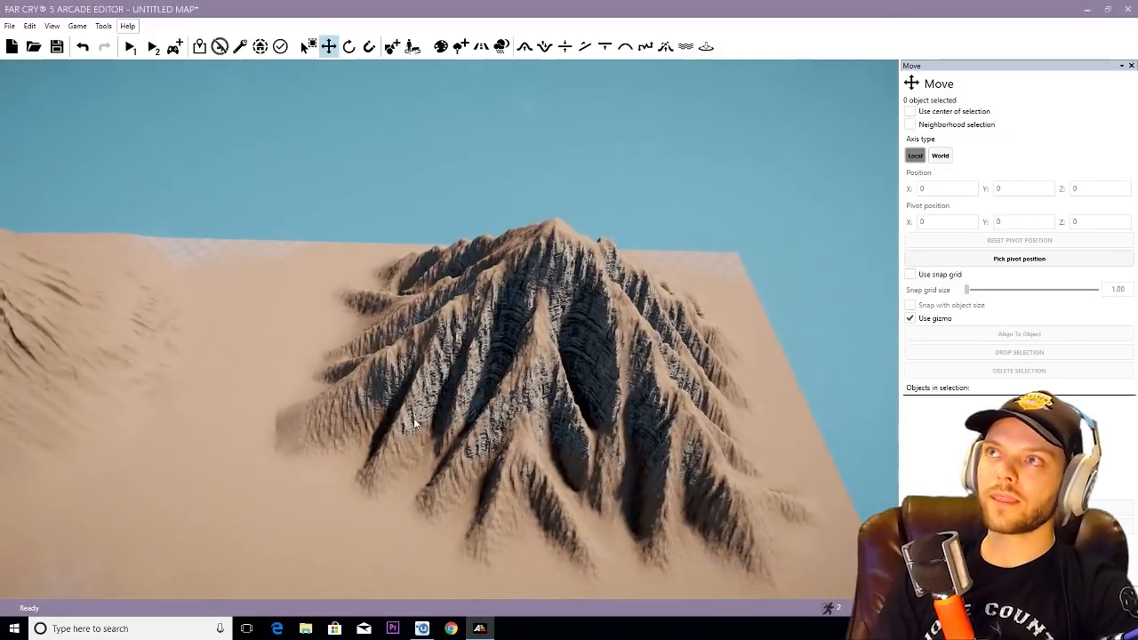
pyautogui.click(440, 46)
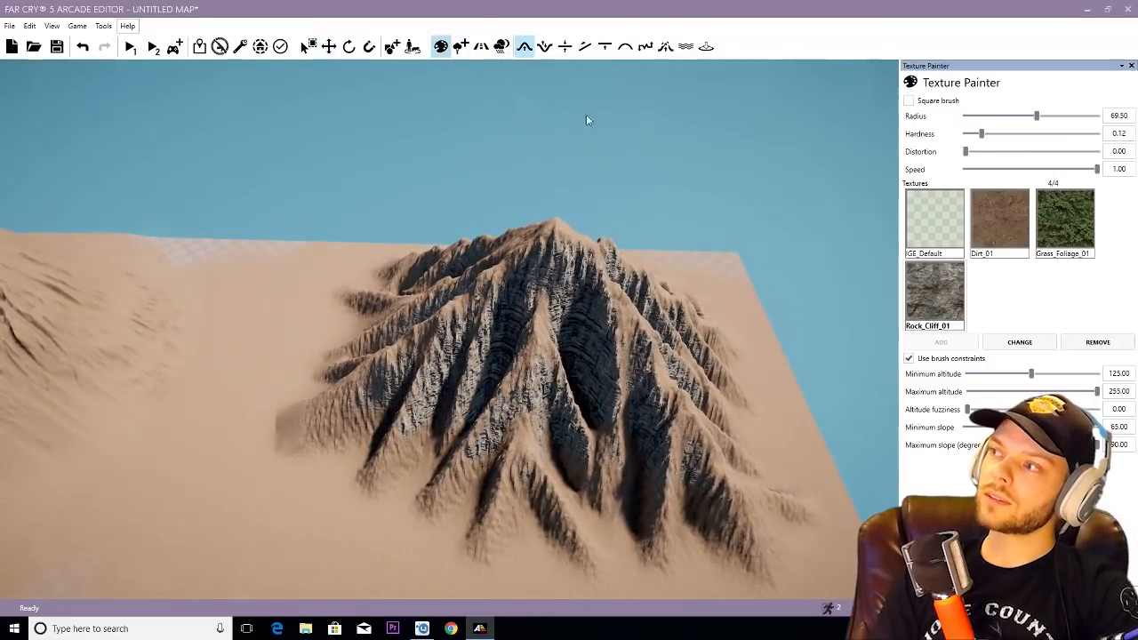
# - Replace the Rock_Cliff_01 texture with the green, heavily mossy Rock_Cliff_Moss variant
pyautogui.scroll(6, 590, 316)
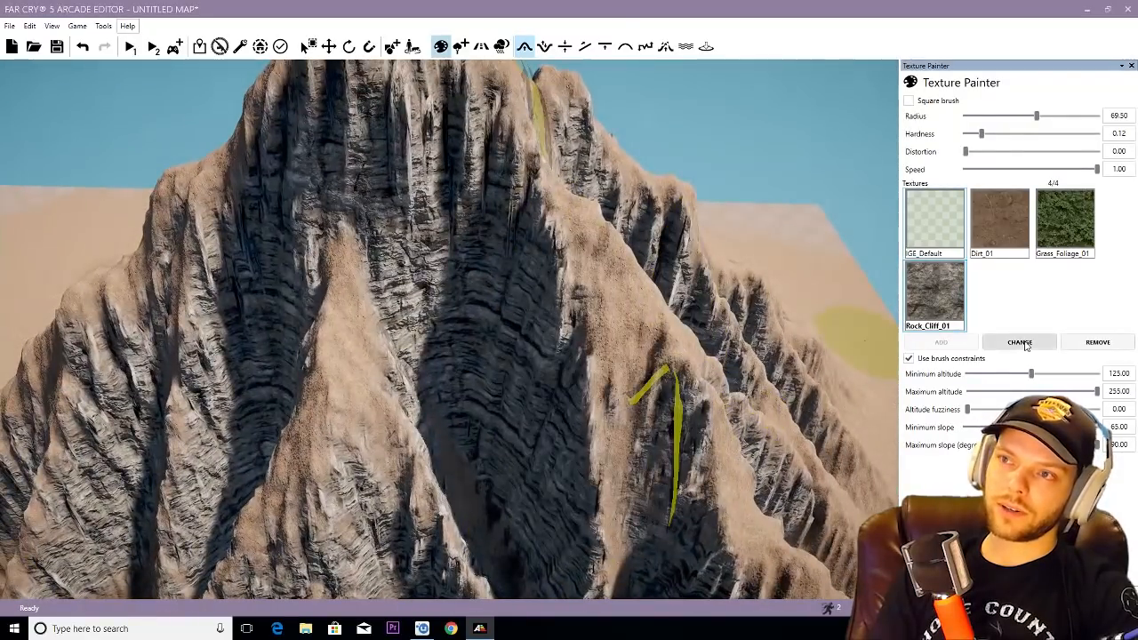
pyautogui.click(1022, 344)
pyautogui.moveTo(728, 197); pyautogui.dragTo(696, 412)
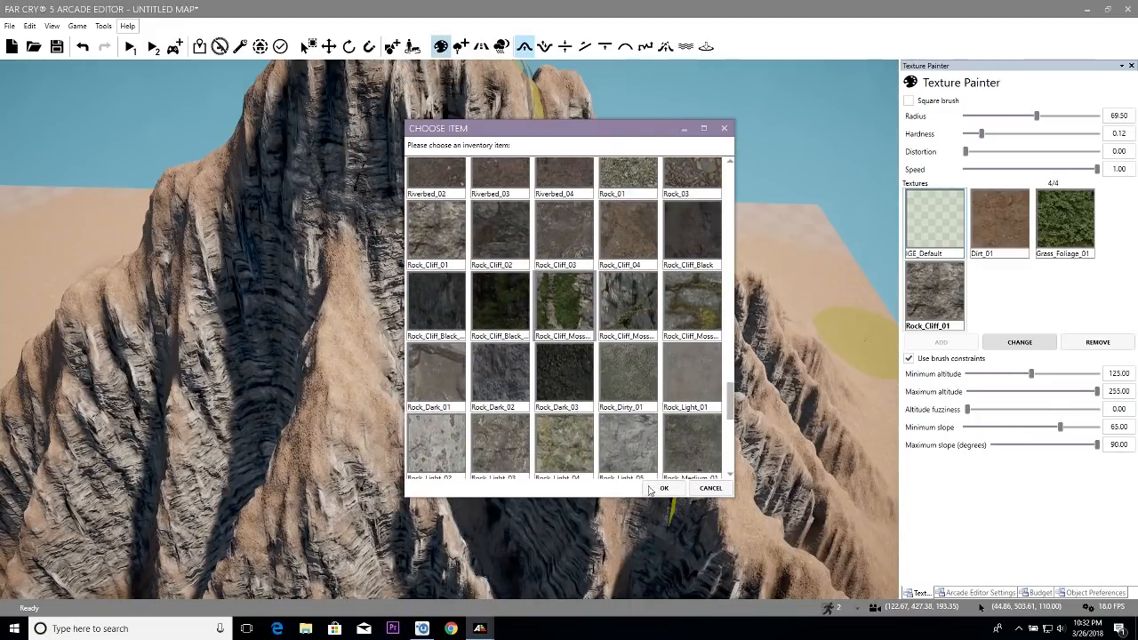
pyautogui.click(665, 489)
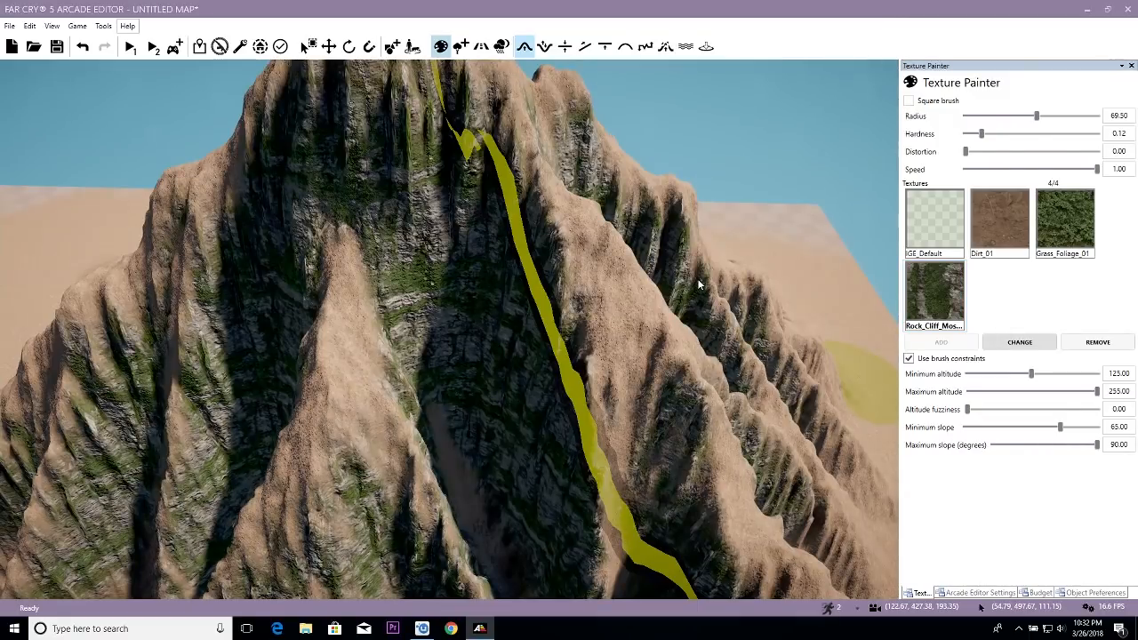
# - Change the mossy cliff texture to the darker, less green Rock_Cliff_Moss variant
pyautogui.moveTo(731, 196); pyautogui.dragTo(700, 412)
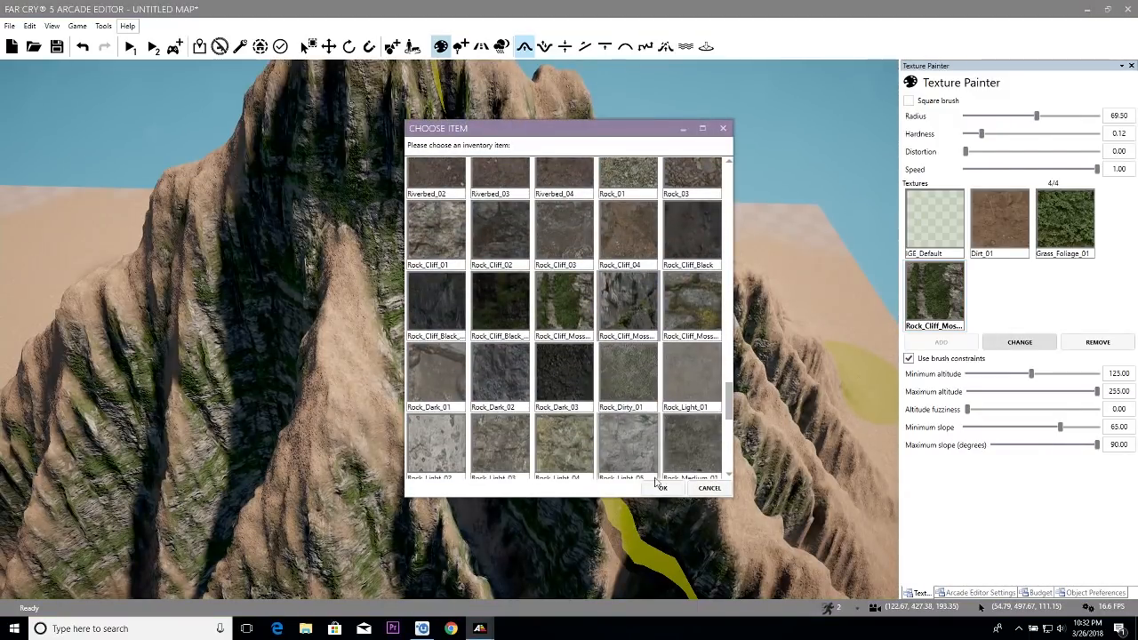
pyautogui.click(661, 489)
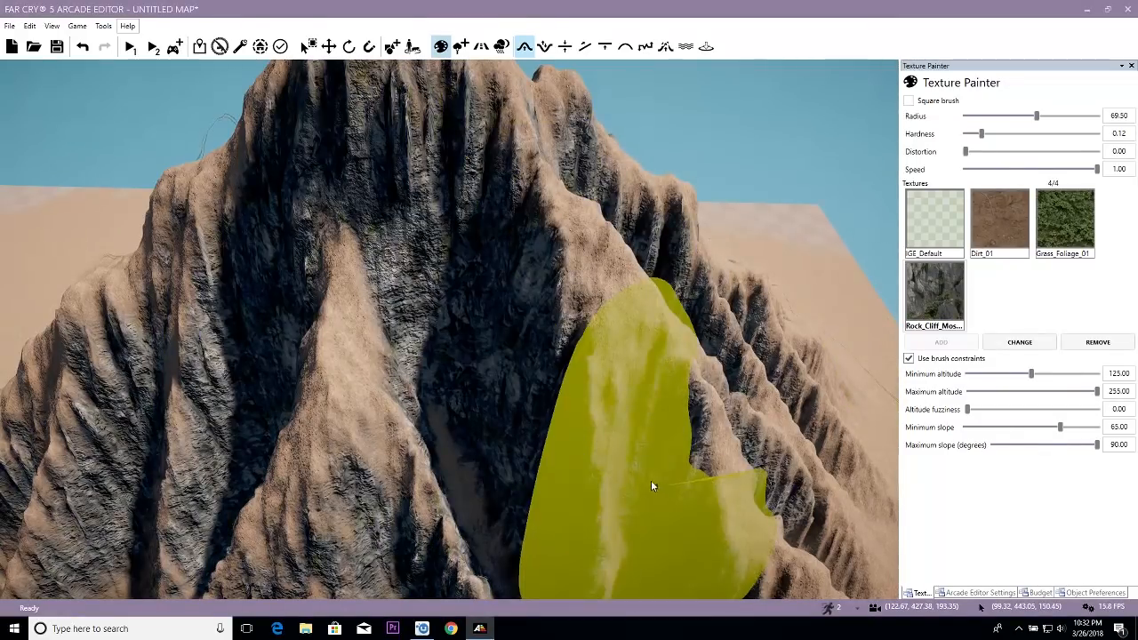
pyautogui.moveTo(613, 454)
pyautogui.mouseDown(button='right')
pyautogui.moveTo(531, 490)
pyautogui.moveTo(592, 449)
pyautogui.moveTo(631, 456)
pyautogui.mouseUp(button='right')
pyautogui.press('Escape')
pyautogui.moveTo(665, 413)
pyautogui.mouseDown(button='right')
pyautogui.moveTo(666, 427)
pyautogui.moveTo(600, 388)
pyautogui.mouseUp(button='right')
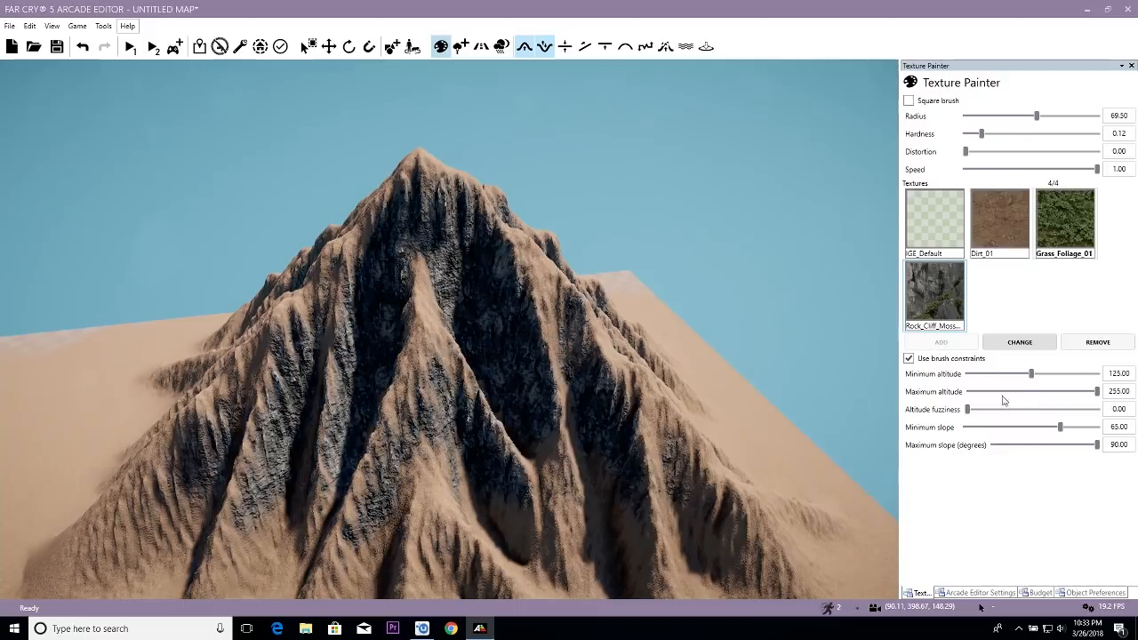
# - Constrain the Grass_Foliage_01 brush to a minimum altitude of 110 and slopes between 0 and 46 degrees
pyautogui.moveTo(996, 431); pyautogui.dragTo(982, 430)
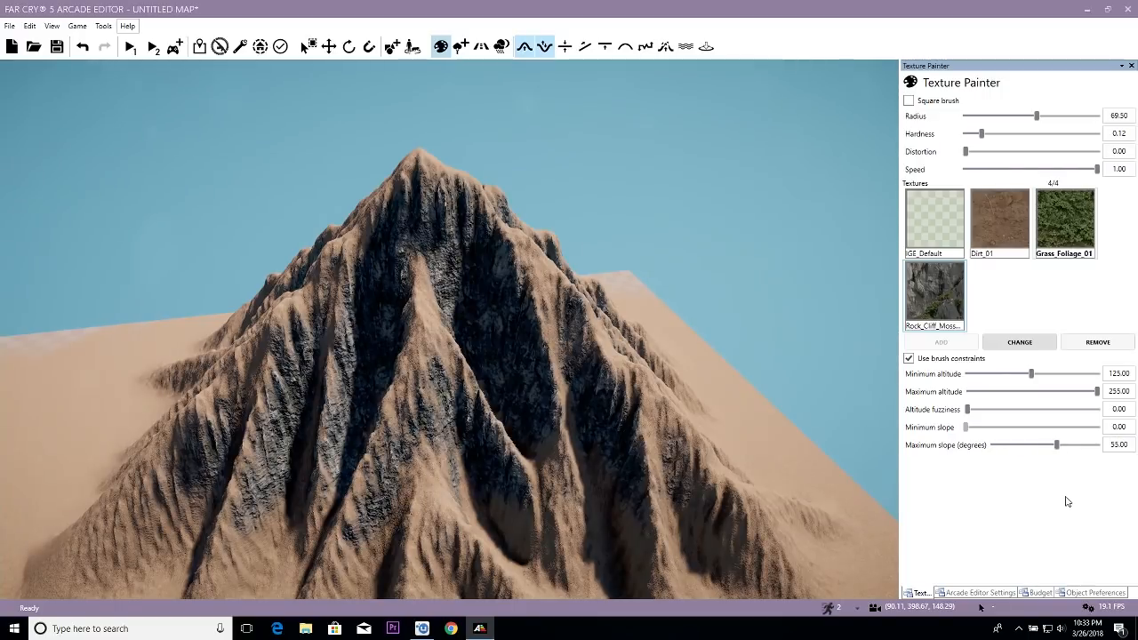
pyautogui.click(1129, 447)
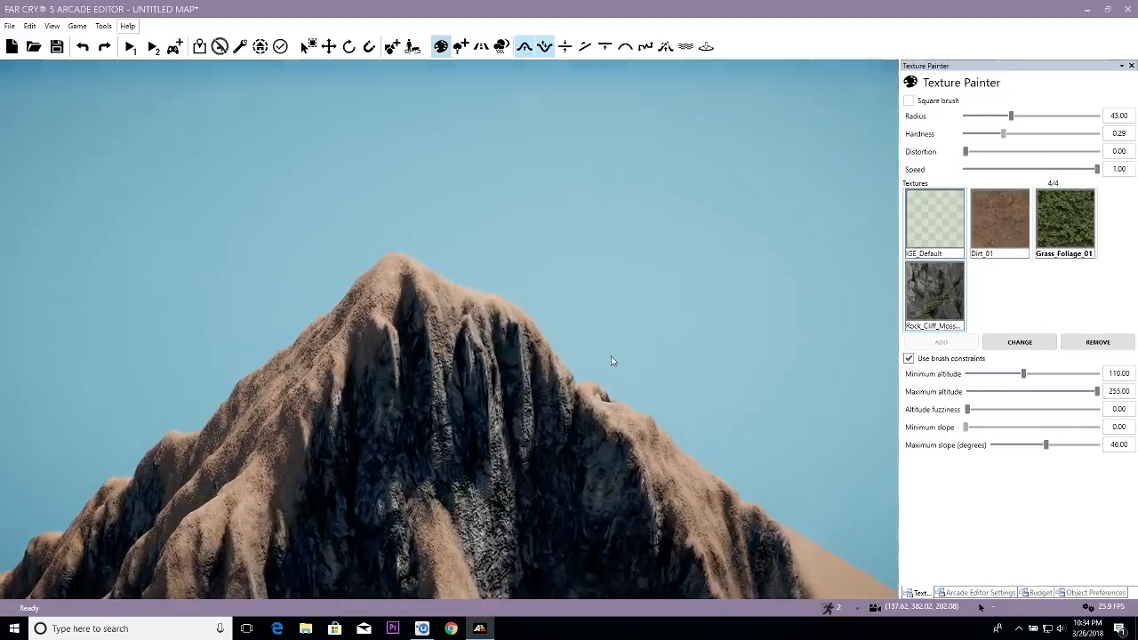
# - Check the height of the mountain's summit with the Terrain Set to Height tool and return to the Texture Painter
pyautogui.moveTo(611, 360); pyautogui.dragTo(673, 418, button='right')
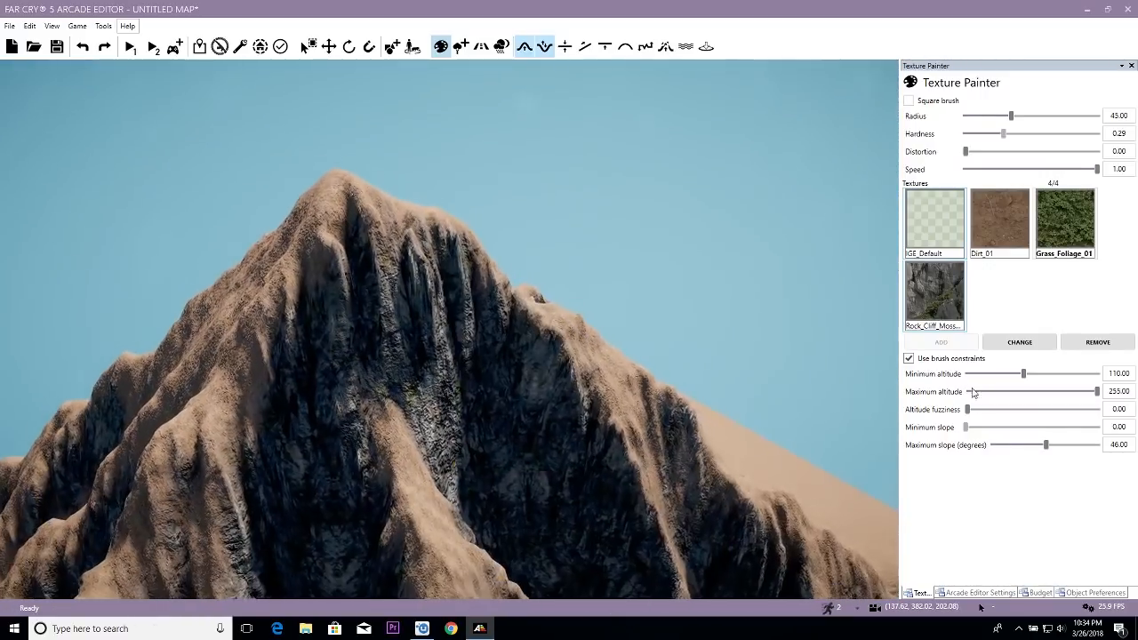
pyautogui.press('a')
pyautogui.press('w')
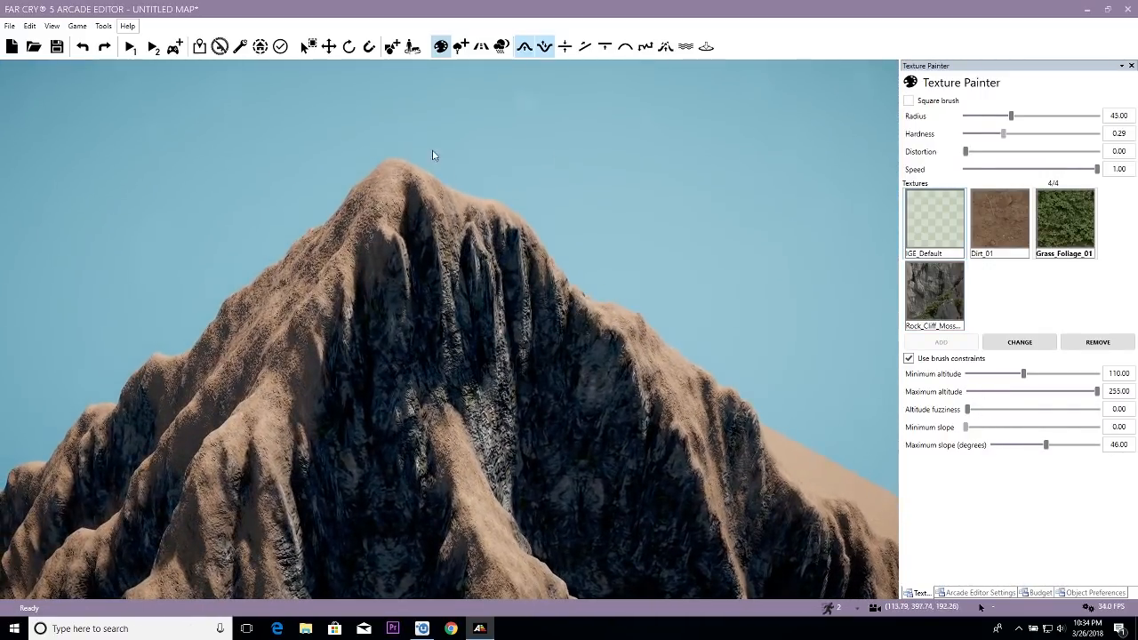
pyautogui.click(605, 46)
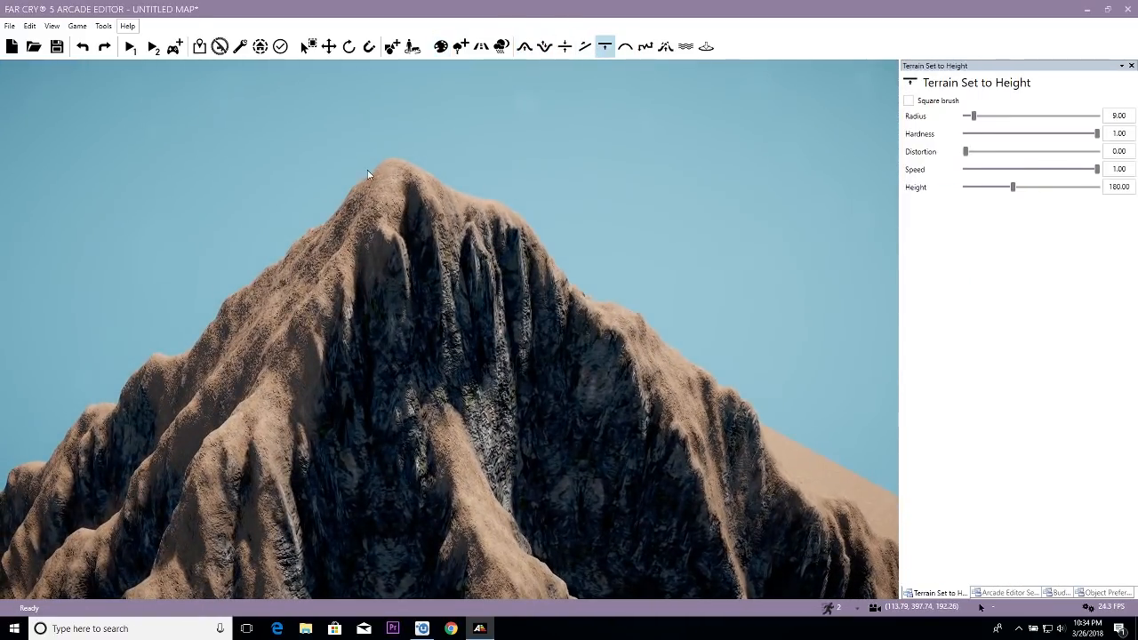
pyautogui.keyDown('ctrl'); pyautogui.click(393, 160); pyautogui.keyUp('ctrl')
pyautogui.click(501, 47)
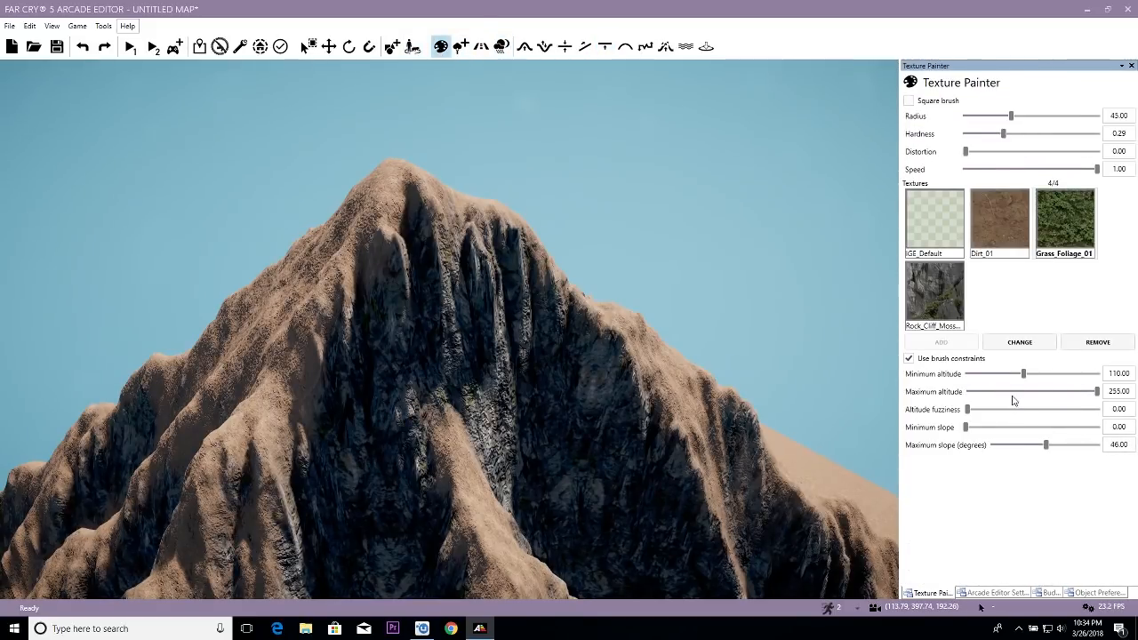
# - Set the maximum altitude constraint to 175 and enlarge the grass brush radius to 106 over the mountain
pyautogui.moveTo(1130, 389); pyautogui.dragTo(1048, 390)
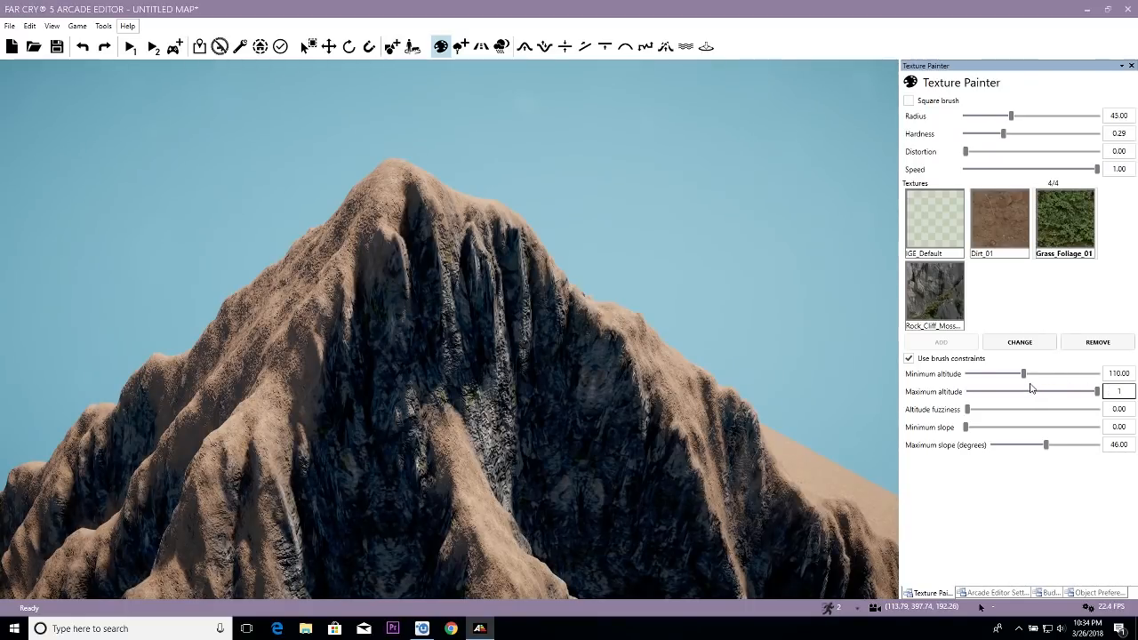
pyautogui.press('Return')
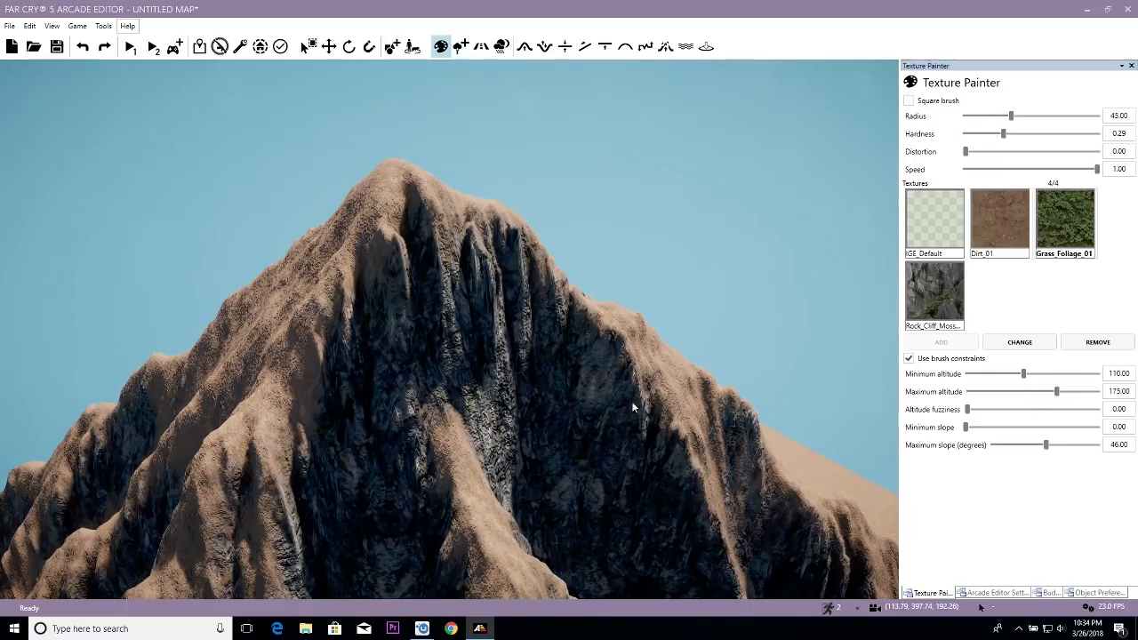
pyautogui.moveTo(556, 360)
pyautogui.mouseDown(button='right')
pyautogui.moveTo(525, 331)
pyautogui.moveTo(530, 203)
pyautogui.mouseUp(button='right')
pyautogui.scroll(-5, 525, 331)
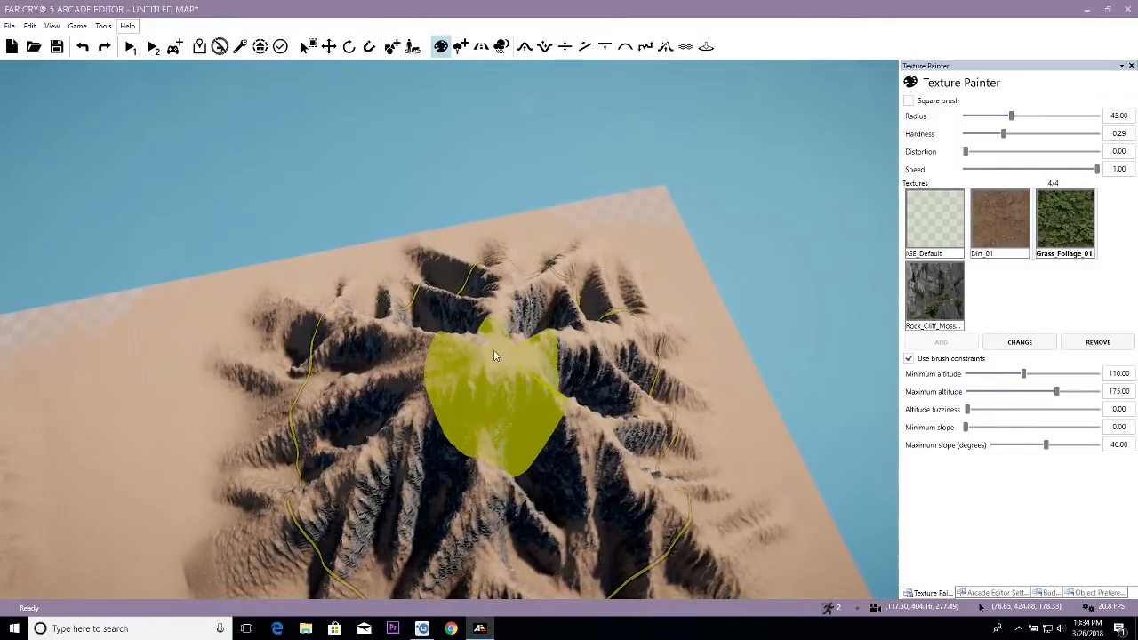
pyautogui.keyDown('ctrl'); pyautogui.moveTo(494, 351); pyautogui.dragTo(603, 350); pyautogui.keyUp('ctrl')
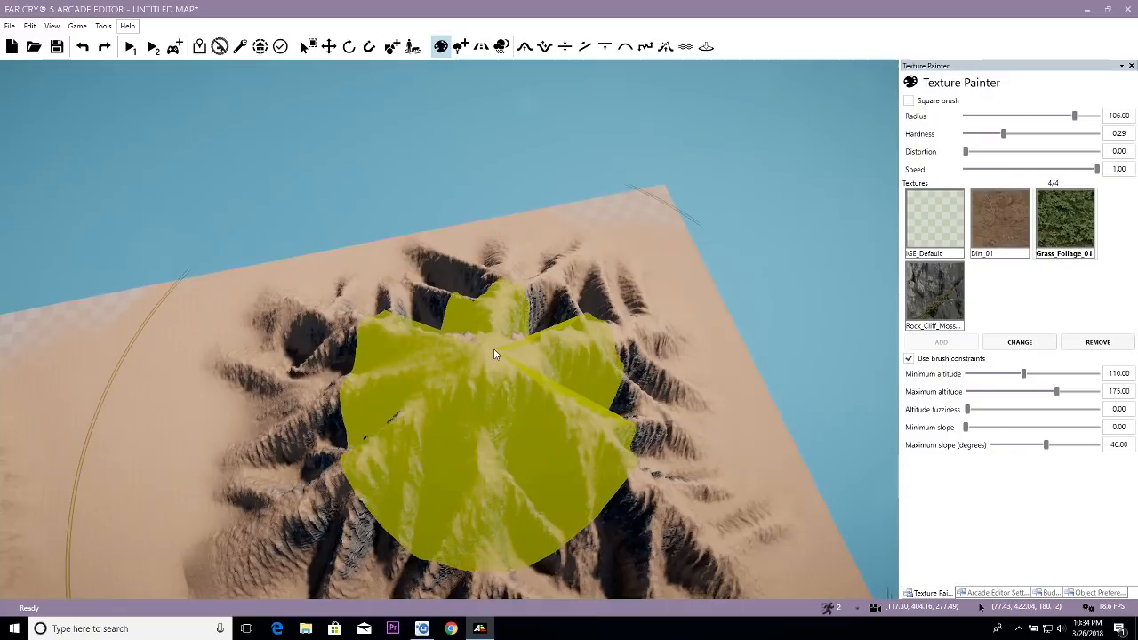
# - Soften the grass brush to a hardness of 0.05 and set its maximum altitude to 155
pyautogui.moveTo(994, 138); pyautogui.dragTo(975, 139)
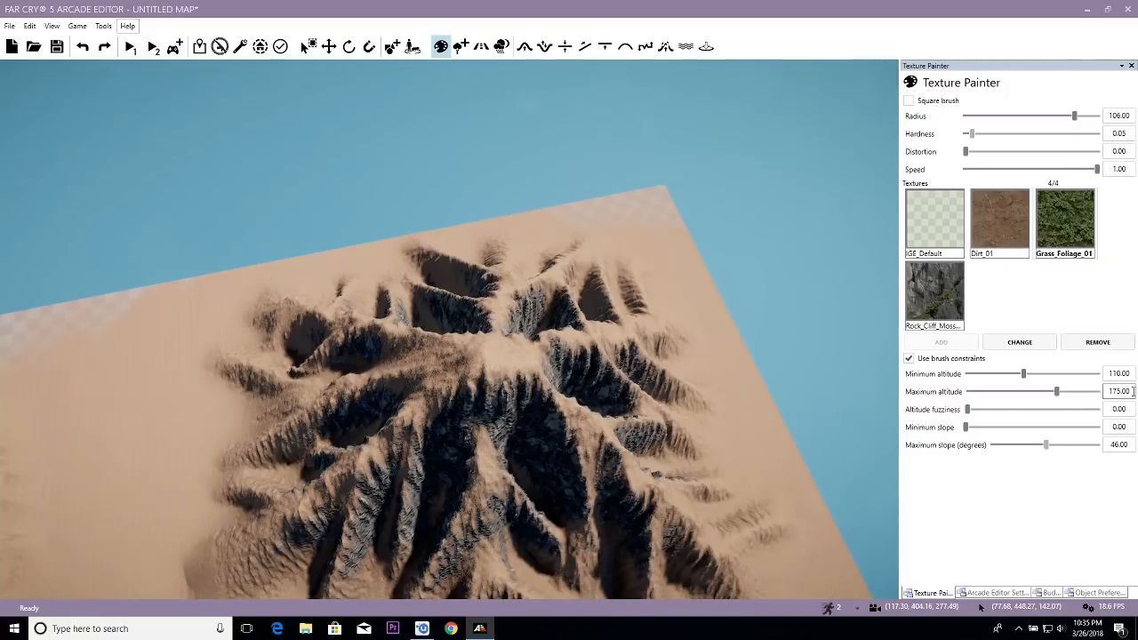
pyautogui.moveTo(1134, 391); pyautogui.dragTo(1102, 400)
pyautogui.write('155')
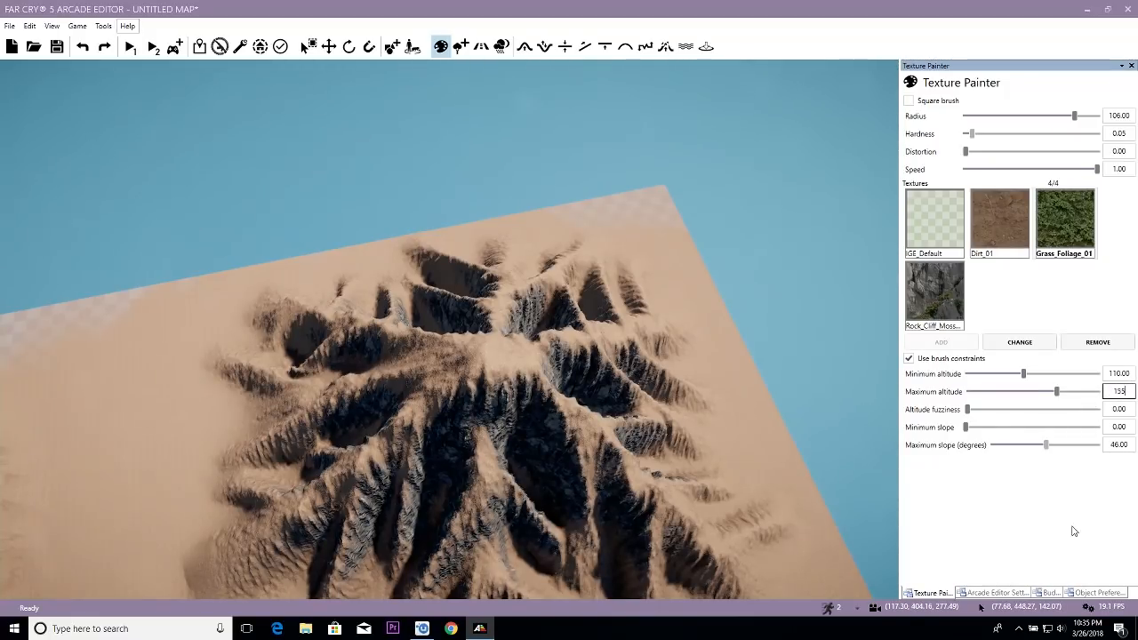
pyautogui.press('Return')
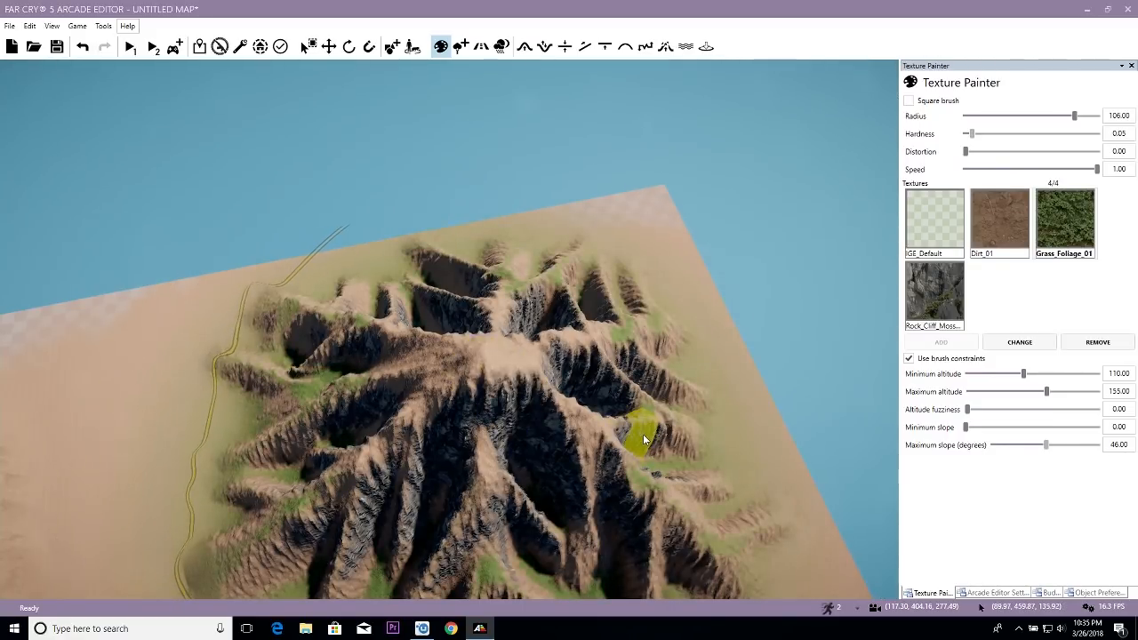
# - Undo the last grass stroke and lightly repaint Grass_Foliage_01 over the lower, gentler slopes around the ridged mountain
pyautogui.hotkey('ctrl', 'z')
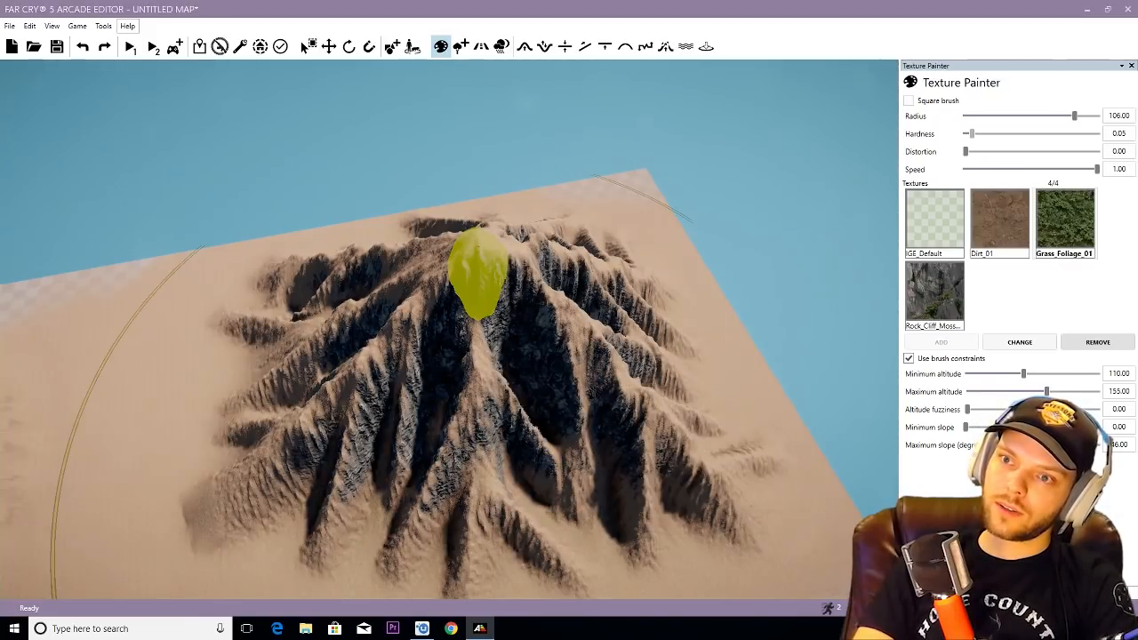
pyautogui.moveTo(479, 246)
pyautogui.mouseDown()
pyautogui.moveTo(457, 286)
pyautogui.moveTo(454, 249)
pyautogui.mouseUp()
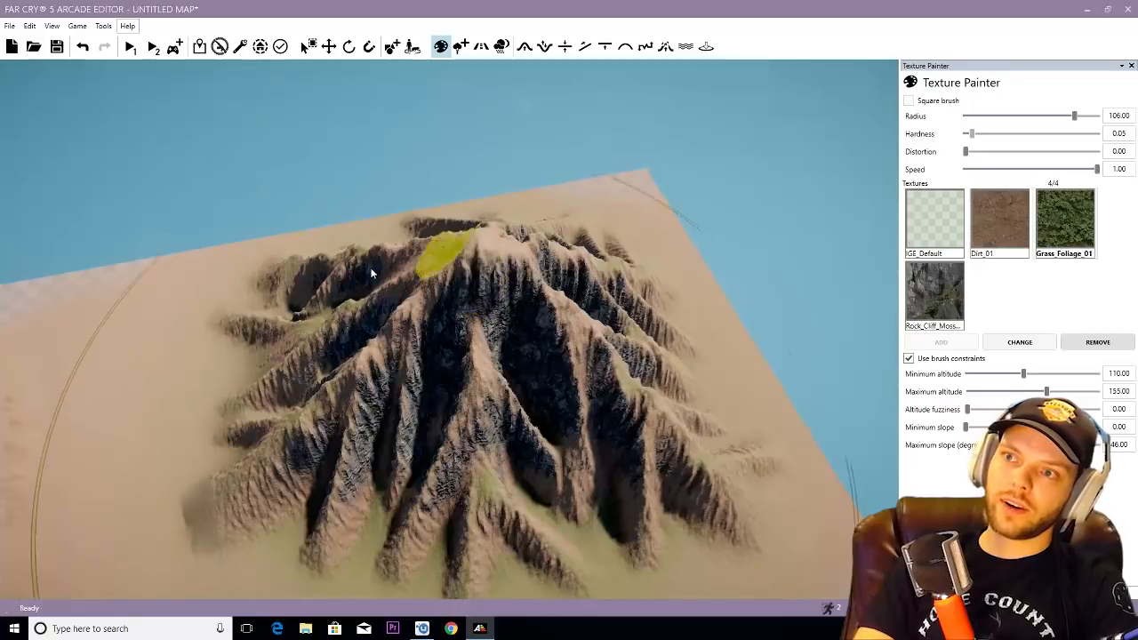
pyautogui.scroll(6, 380, 290)
pyautogui.scroll(3, 380, 298)
pyautogui.moveTo(400, 294); pyautogui.dragTo(366, 303, button='right')
# - Examine the grass coverage around the front foot of the mountain at ground level
pyautogui.scroll(-6, 365, 303)
pyautogui.press('d')
pyautogui.moveTo(563, 372)
pyautogui.mouseDown(button='right')
pyautogui.moveTo(579, 386)
pyautogui.moveTo(595, 373)
pyautogui.moveTo(610, 383)
pyautogui.mouseUp(button='right')
pyautogui.press('w')
pyautogui.press('w')
pyautogui.press('s')
pyautogui.press('d')
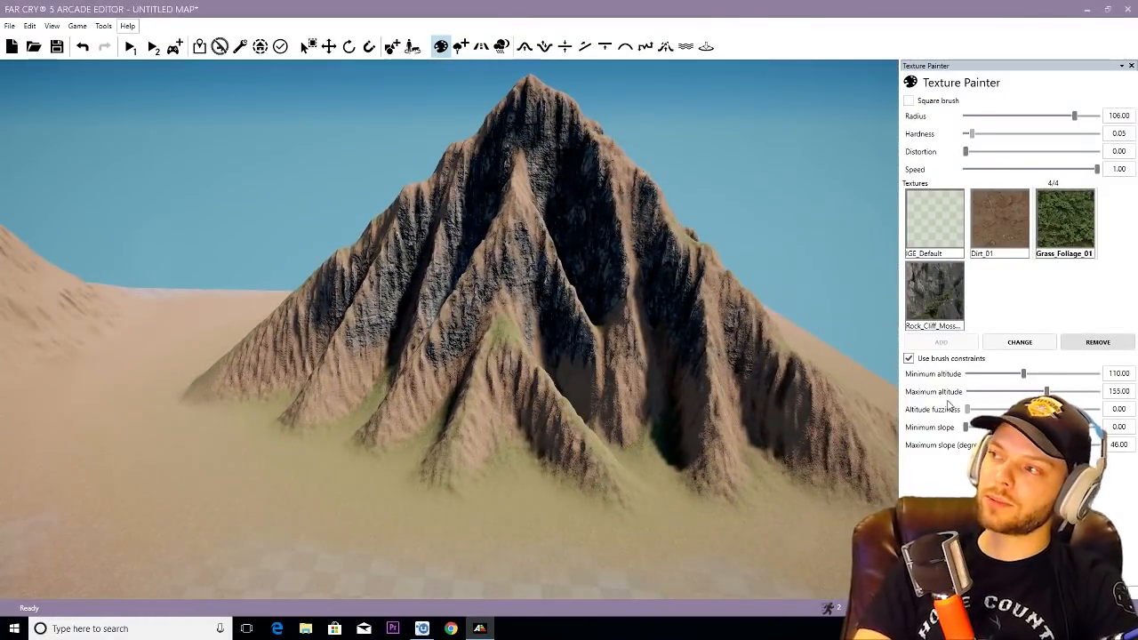
# - Turn off the brush constraints and choose the Rock_Cliff_Moss texture with a brush speed of 0.82
pyautogui.click(910, 359)
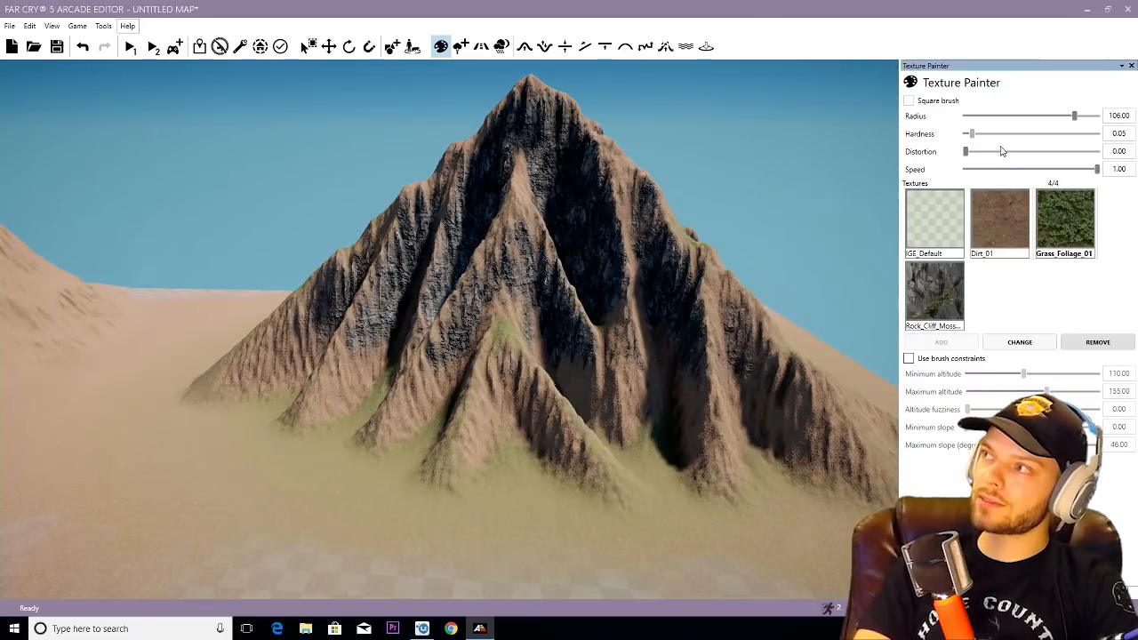
pyautogui.moveTo(1028, 118); pyautogui.dragTo(1000, 117)
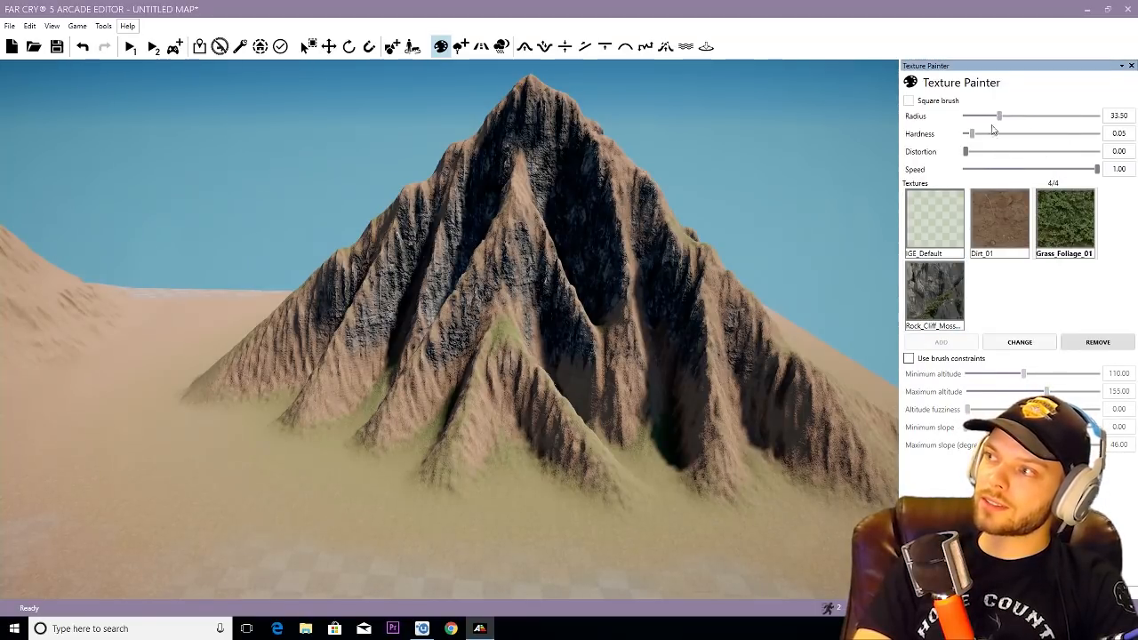
pyautogui.click(934, 294)
pyautogui.click(1077, 169)
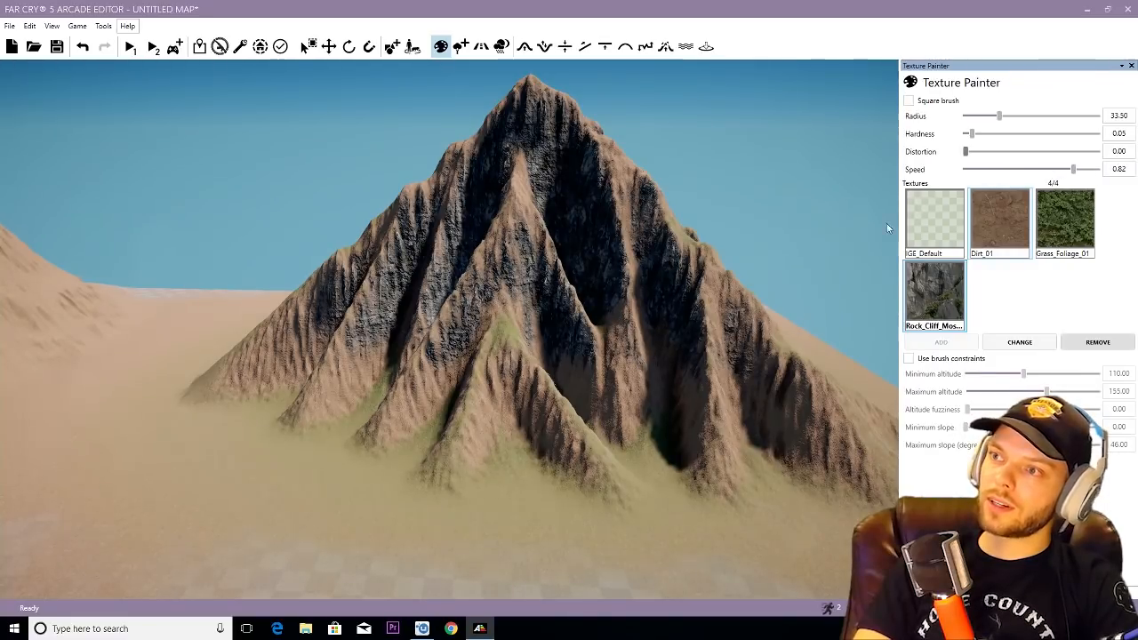
# - Shrink the Rock_Cliff_Moss brush radius to 2.50 for detail work on the lower ridges
pyautogui.scroll(-5, 505, 412)
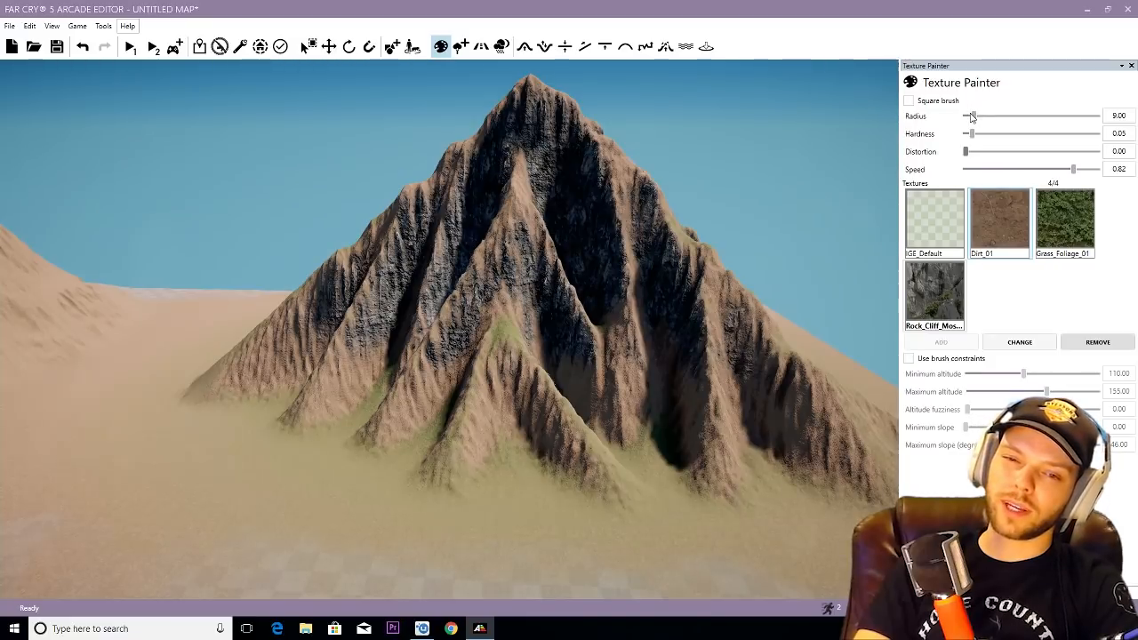
pyautogui.moveTo(971, 117); pyautogui.dragTo(972, 117)
pyautogui.scroll(3, 528, 388)
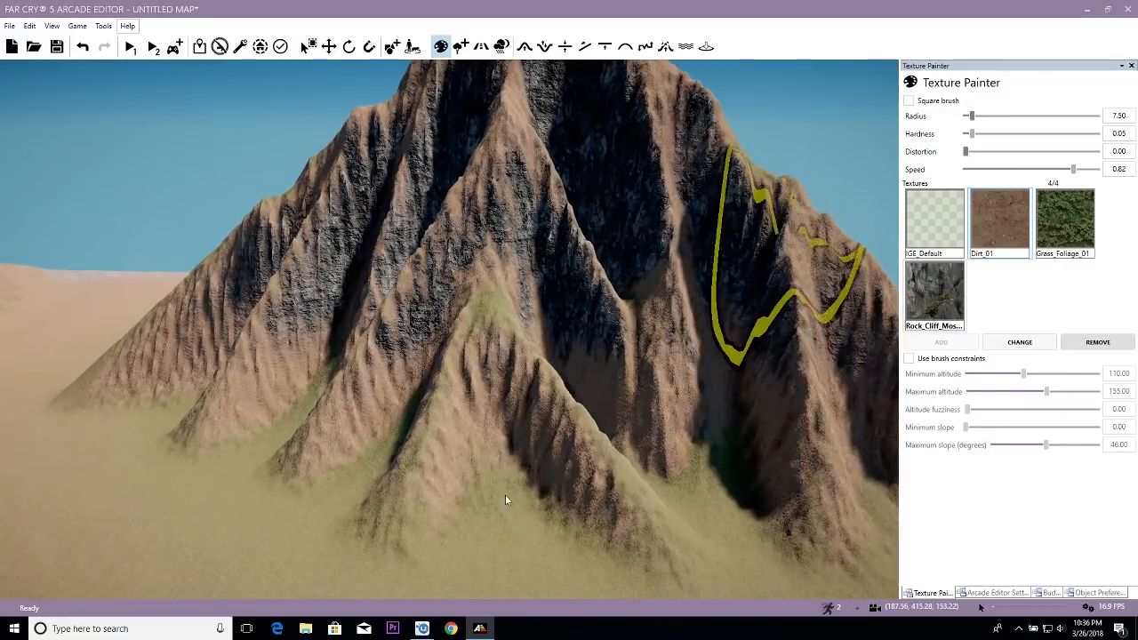
pyautogui.scroll(1, 515, 462)
pyautogui.scroll(-1, 501, 438)
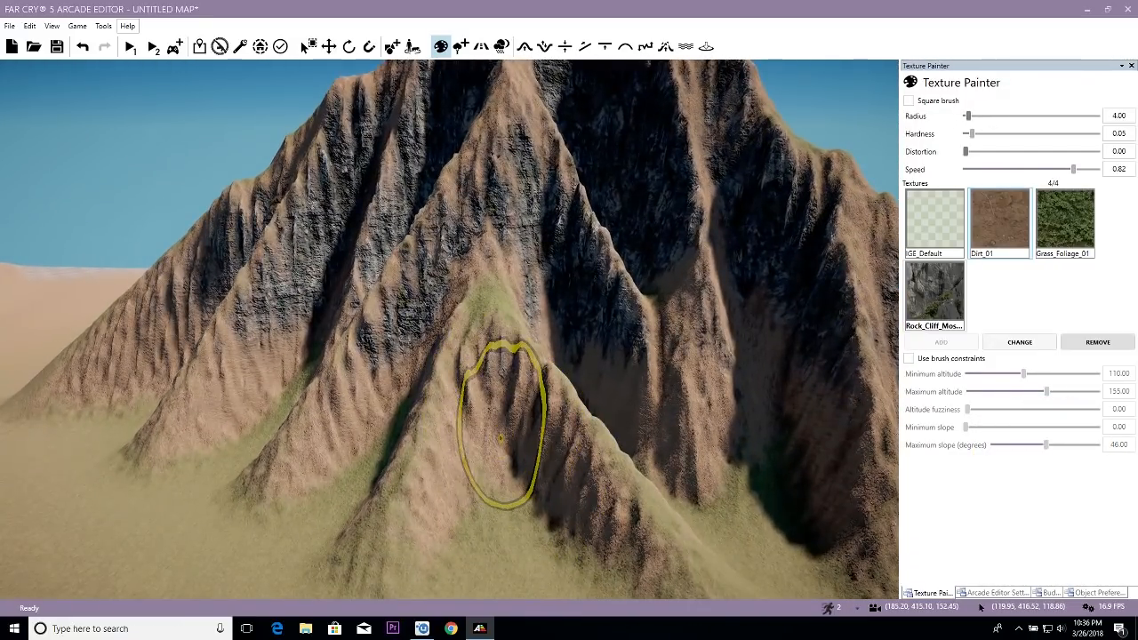
pyautogui.scroll(-3, 500, 438)
# - Paint small patches of Rock_Cliff_Moss by hand along the foot of the central front ridges
pyautogui.moveTo(510, 445); pyautogui.dragTo(523, 418, button='right')
pyautogui.press('w')
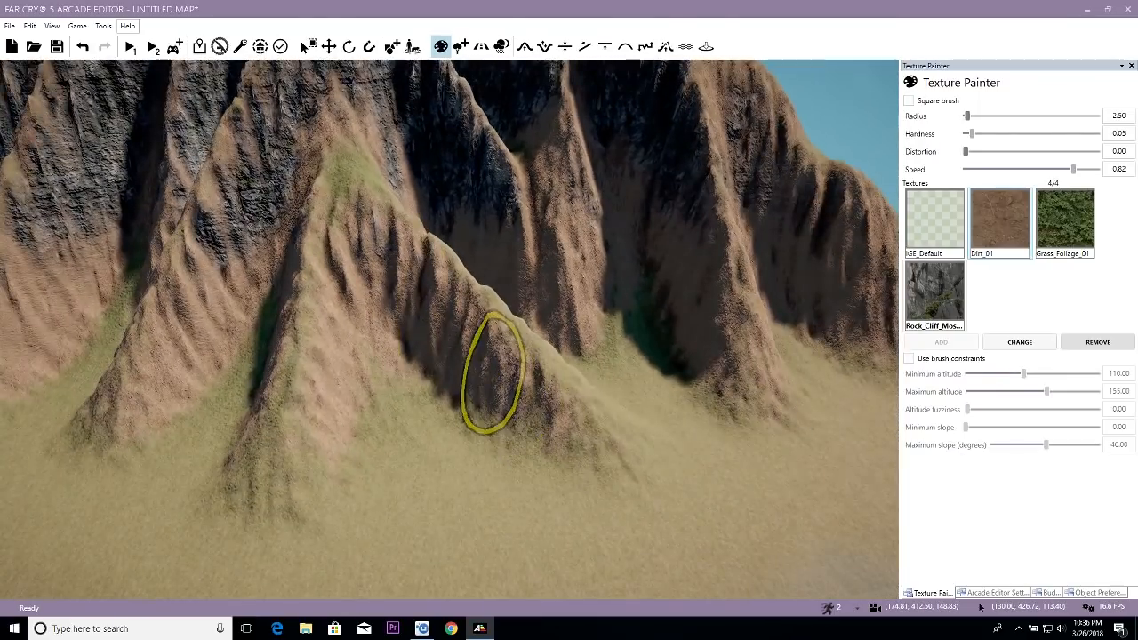
pyautogui.press('a')
pyautogui.moveTo(316, 425); pyautogui.dragTo(293, 387, button='right')
pyautogui.press('a')
pyautogui.press('w')
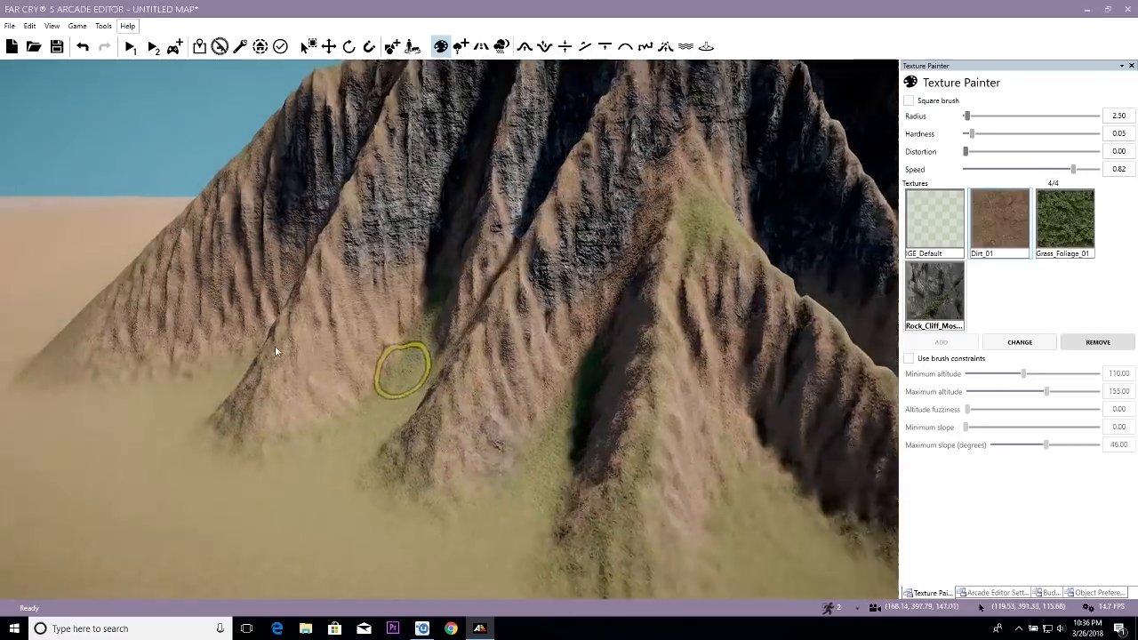
# - Paint Rock_Cliff_Moss detail over the lower ends of the leftmost ridges where they meet the grass
pyautogui.press('a')
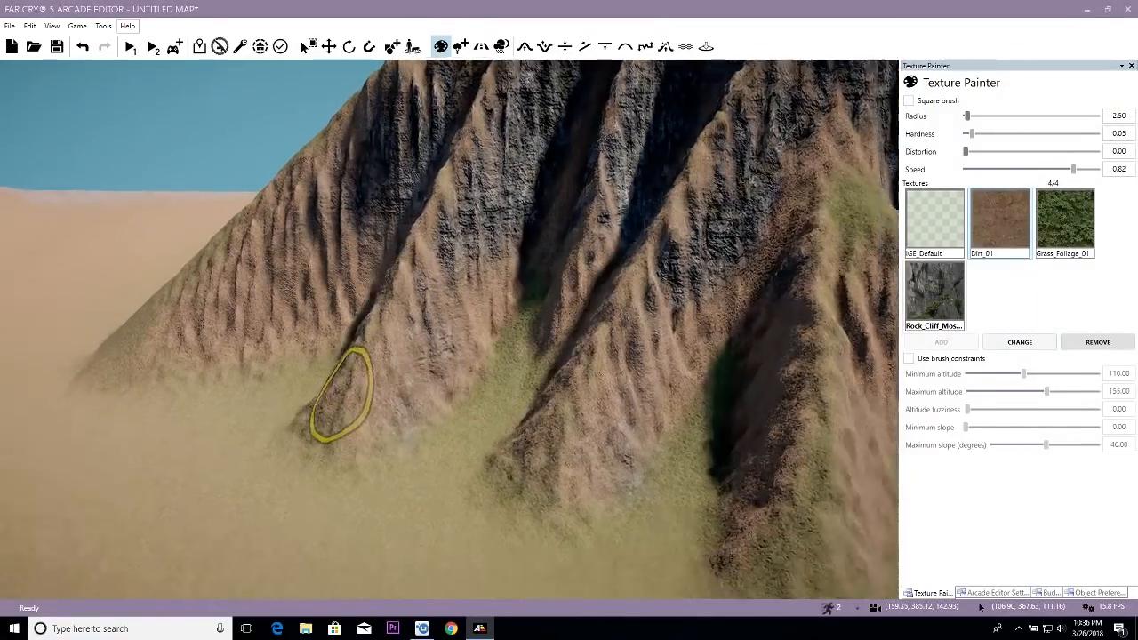
pyautogui.moveTo(340, 393); pyautogui.dragTo(305, 392, button='right')
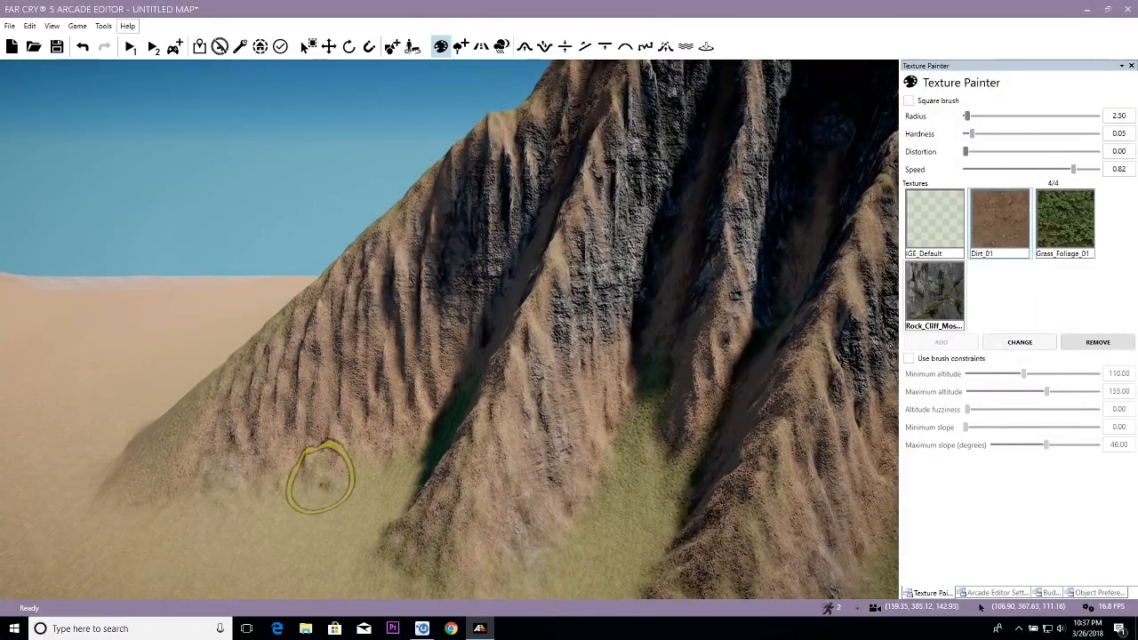
pyautogui.moveTo(336, 378)
pyautogui.mouseDown(button='right')
pyautogui.moveTo(305, 409)
pyautogui.moveTo(343, 418)
pyautogui.moveTo(381, 462)
pyautogui.moveTo(386, 445)
pyautogui.moveTo(305, 343)
pyautogui.moveTo(376, 338)
pyautogui.mouseUp(button='right')
pyautogui.press('d')
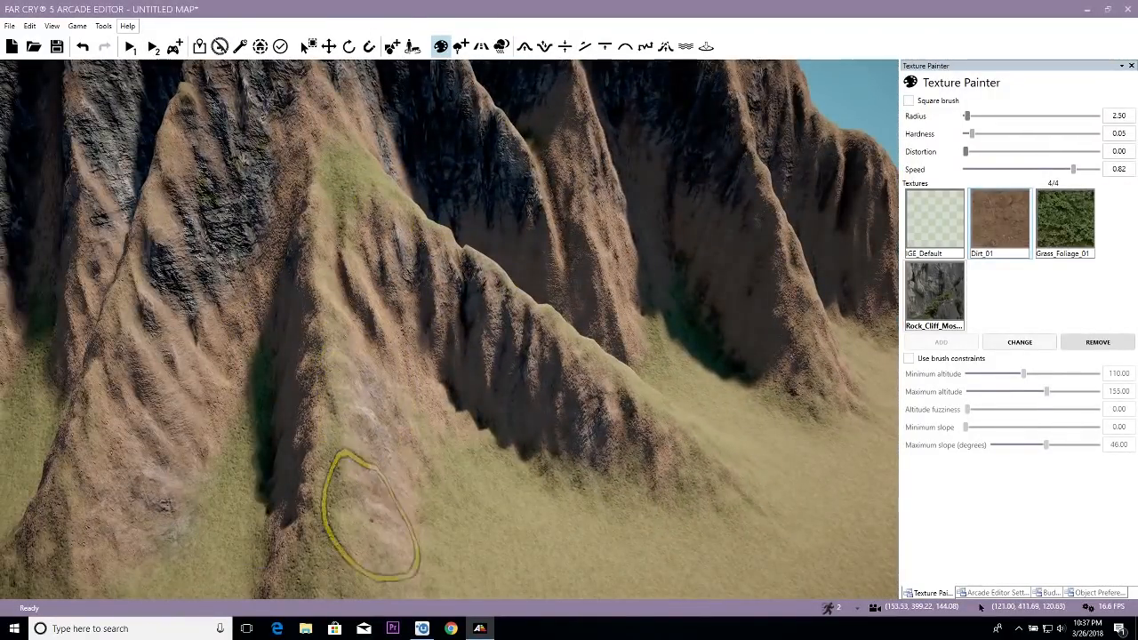
# - Add Rock_Cliff_Moss patches to the front spur and the lower faces of the ridges to its right
pyautogui.moveTo(368, 508); pyautogui.dragTo(351, 316, button='right')
pyautogui.press('d')
pyautogui.moveTo(338, 231); pyautogui.dragTo(300, 247, button='right')
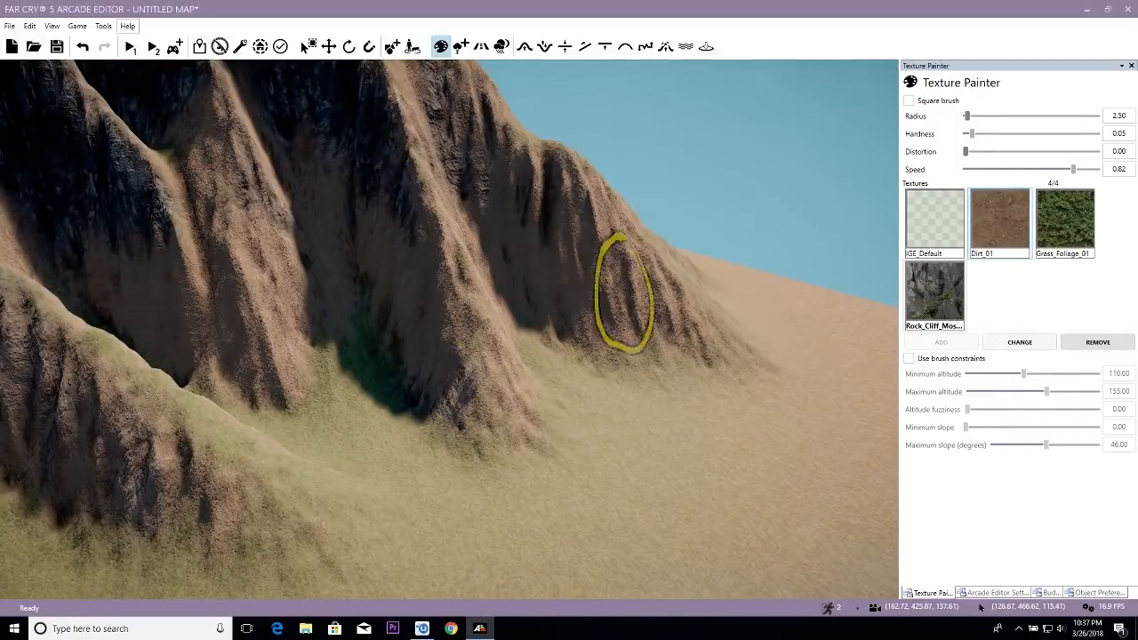
pyautogui.press('s')
pyautogui.press('d')
# - Paint Rock_Cliff_Moss detail on the recessed ridge between the front spur and the large right-hand ridge
pyautogui.moveTo(634, 307); pyautogui.dragTo(467, 293, button='right')
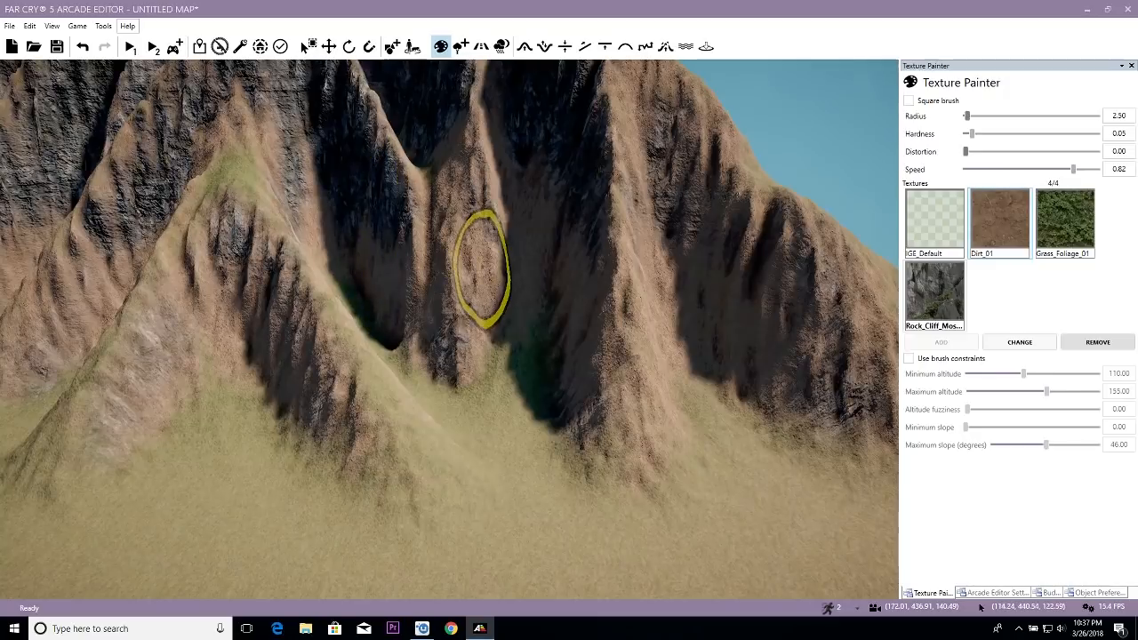
pyautogui.press('s')
pyautogui.press('s')
pyautogui.moveTo(474, 335)
pyautogui.mouseDown(button='right')
pyautogui.moveTo(490, 305)
pyautogui.moveTo(469, 298)
pyautogui.mouseUp(button='right')
pyautogui.press('w')
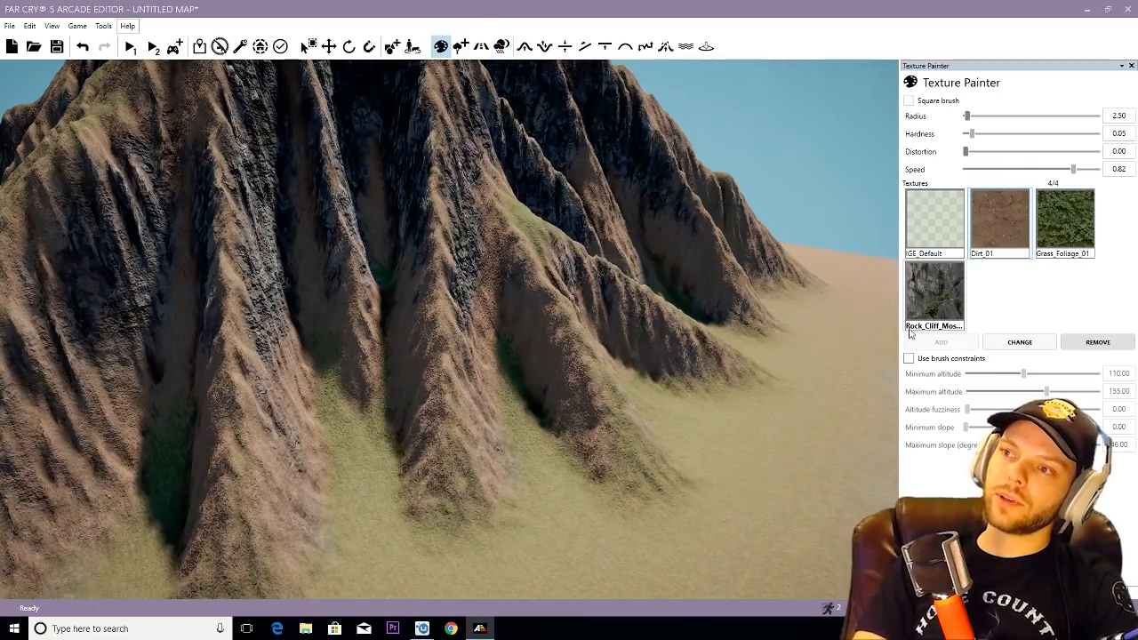
# - Enlarge the Rock_Cliff_Moss brush radius to 83 for broad coverage of the ridges
pyautogui.scroll(4, 528, 391)
pyautogui.scroll(-1, 526, 399)
pyautogui.moveTo(526, 399)
pyautogui.mouseDown(button='right')
pyautogui.moveTo(516, 412)
pyautogui.moveTo(575, 354)
pyautogui.mouseUp(button='right')
pyautogui.scroll(10, 452, 343)
pyautogui.scroll(-2, 450, 325)
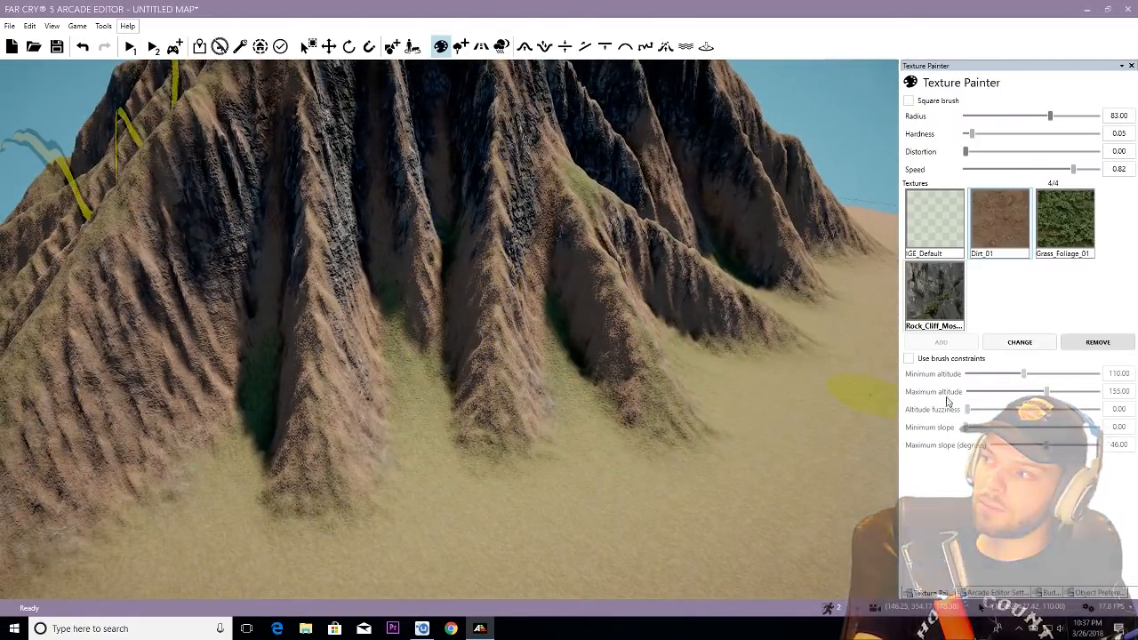
# - Re-enable the brush constraints with a maximum altitude of 135 and slopes from 28.89 to 90 degrees
pyautogui.click(920, 358)
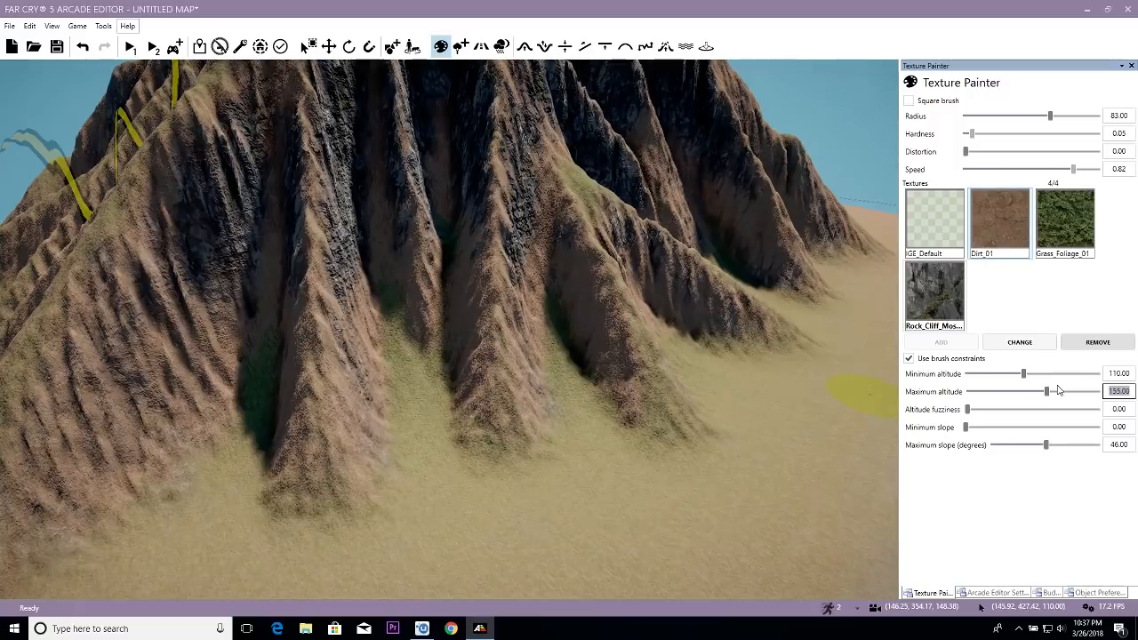
pyautogui.press('Return')
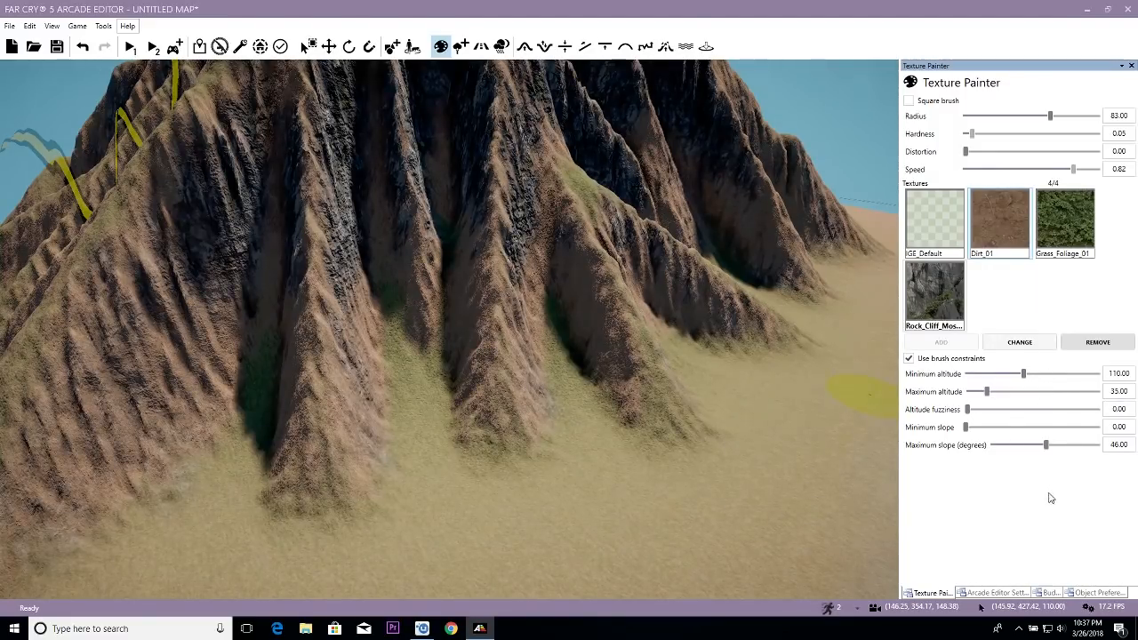
pyautogui.doubleClick(1132, 389)
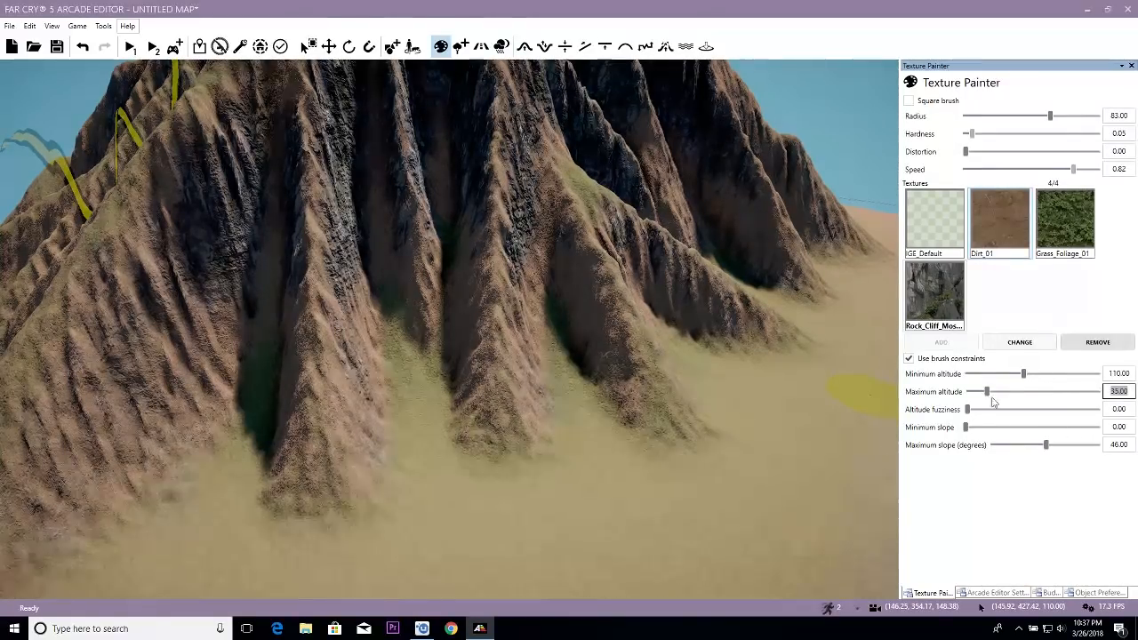
pyautogui.press('Return')
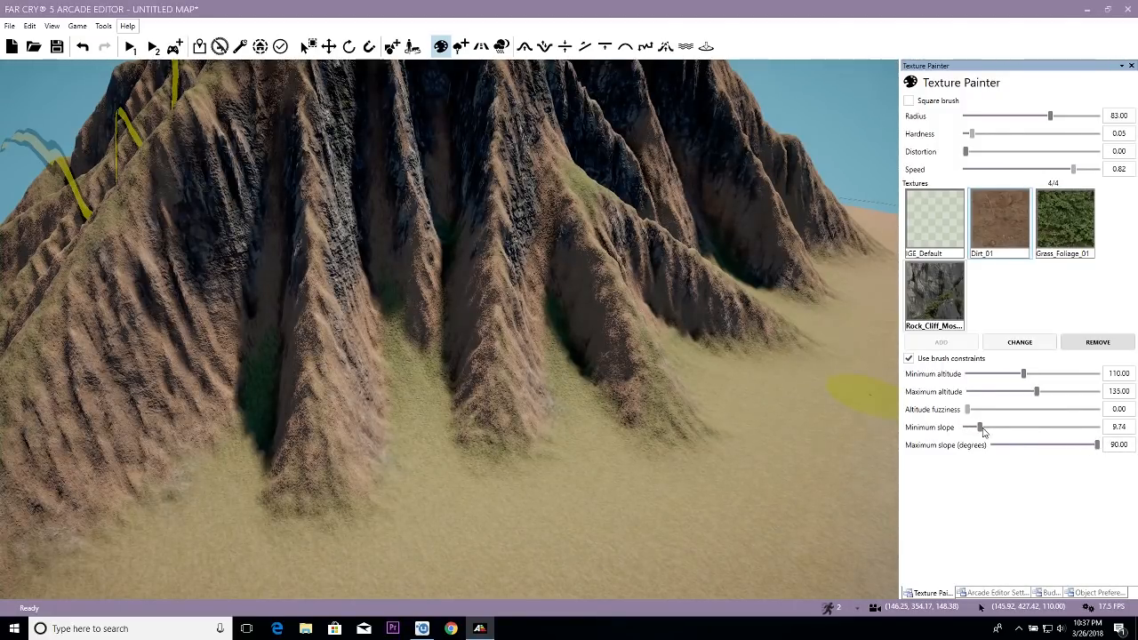
pyautogui.moveTo(1006, 428); pyautogui.dragTo(1007, 428)
pyautogui.scroll(-6, 633, 389)
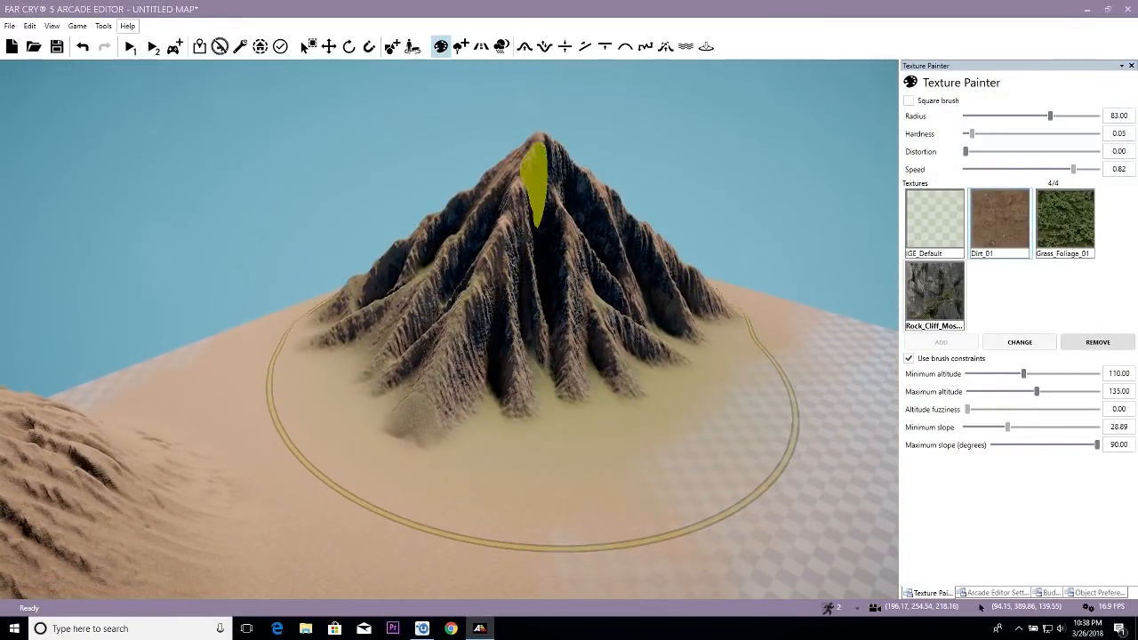
# - Try Rock_Cliff_Moss over the whole ridged mountain with the 28.89-degree minimum slope, and undo the strokes
pyautogui.scroll(5, 642, 360)
pyautogui.scroll(3, 640, 357)
pyautogui.moveTo(626, 341); pyautogui.dragTo(635, 376, button='right')
pyautogui.scroll(-5, 628, 360)
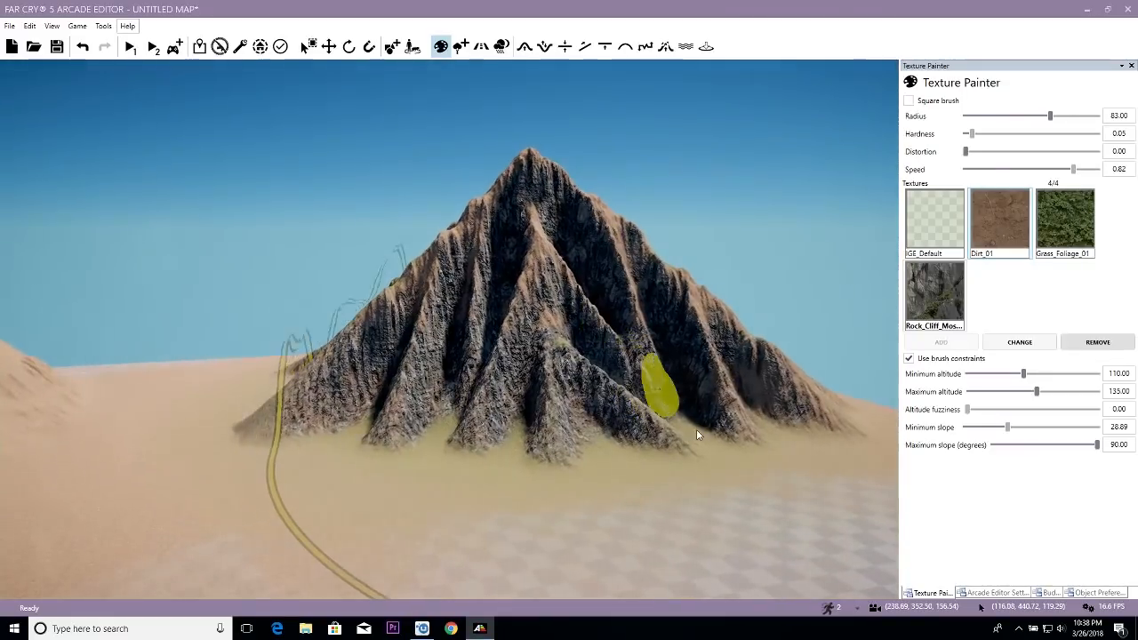
pyautogui.press('w')
pyautogui.press('d')
pyautogui.moveTo(687, 442); pyautogui.dragTo(683, 442, button='right')
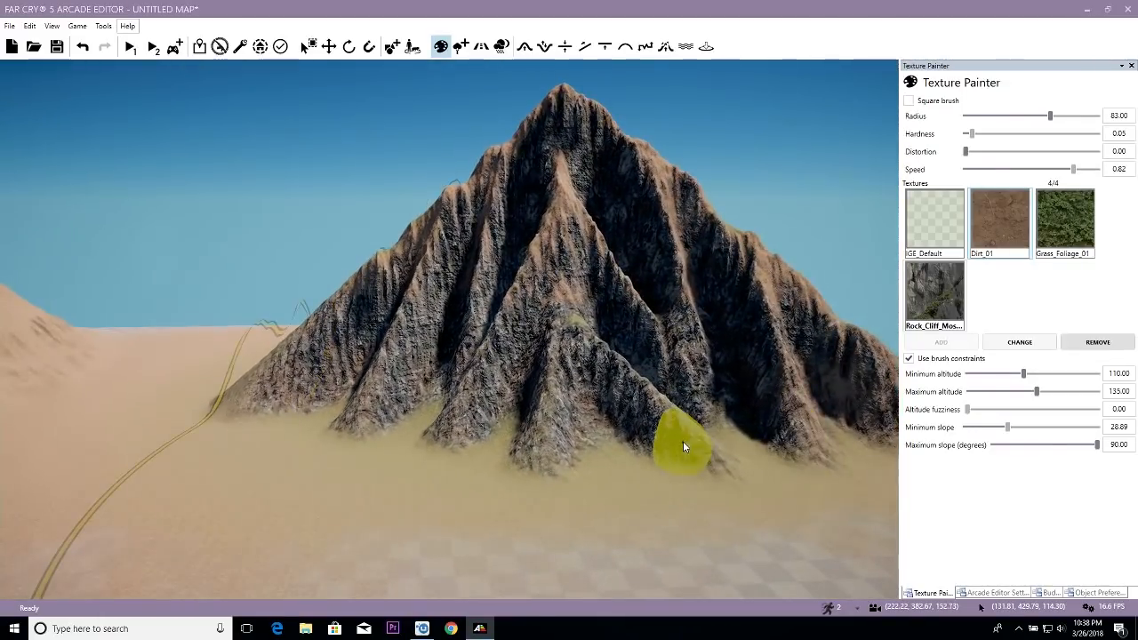
pyautogui.hotkey('ctrl', 'z')
pyautogui.hotkey('ctrl', 'z')
pyautogui.hotkey('ctrl', 'z')
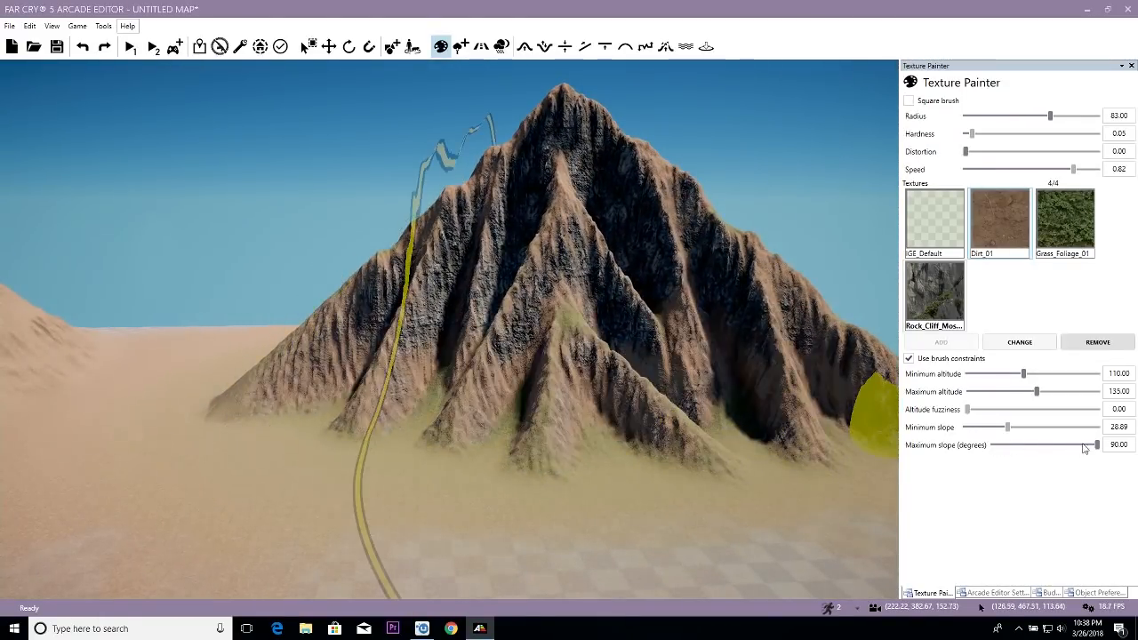
# - Try a minimum slope of 41.54 degrees for Rock_Cliff_Moss on the ridged mountain, and undo the stroke
pyautogui.scroll(3, 686, 364)
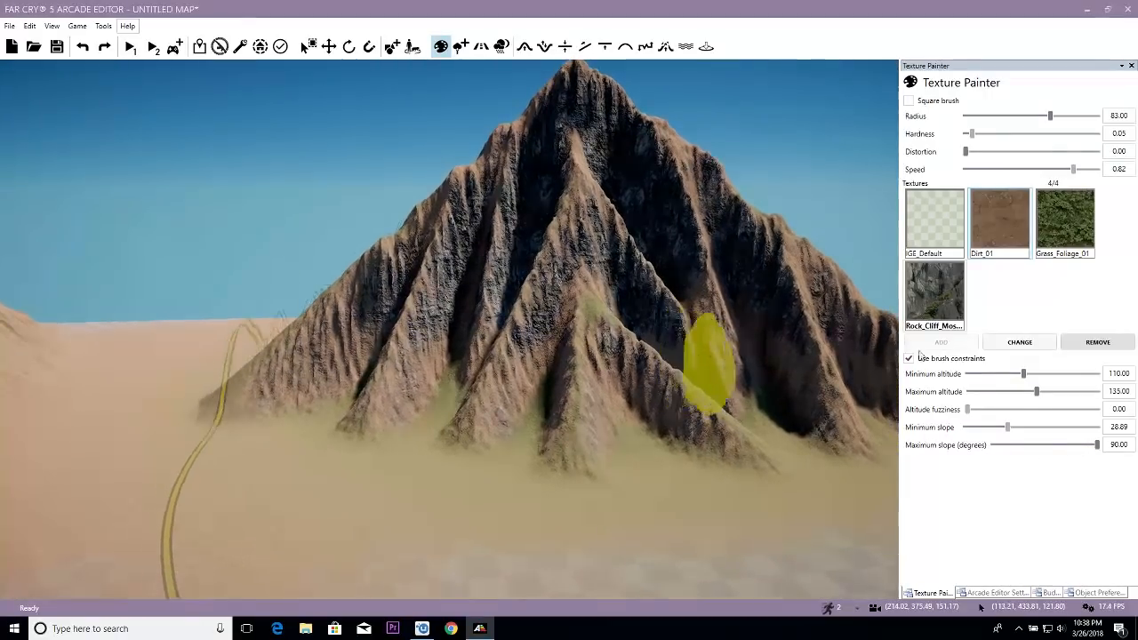
pyautogui.moveTo(1009, 431); pyautogui.dragTo(1026, 429)
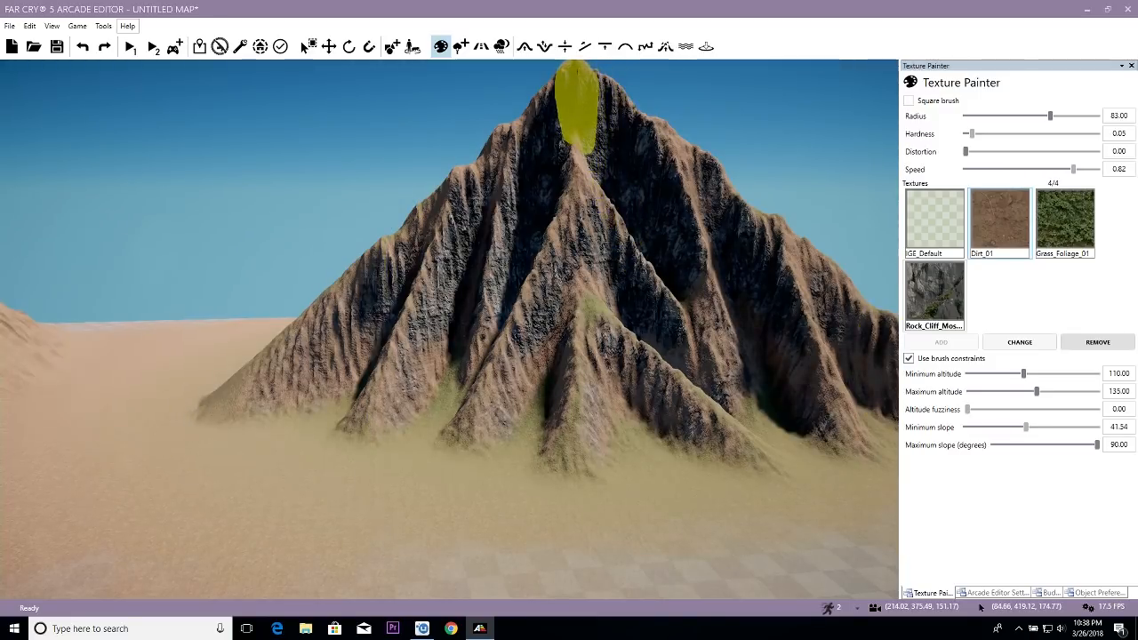
pyautogui.moveTo(578, 107)
pyautogui.mouseDown()
pyautogui.moveTo(556, 182)
pyautogui.moveTo(527, 234)
pyautogui.moveTo(507, 233)
pyautogui.mouseUp()
pyautogui.moveTo(591, 276); pyautogui.dragTo(606, 270, button='middle')
pyautogui.hotkey('ctrl', 'z')
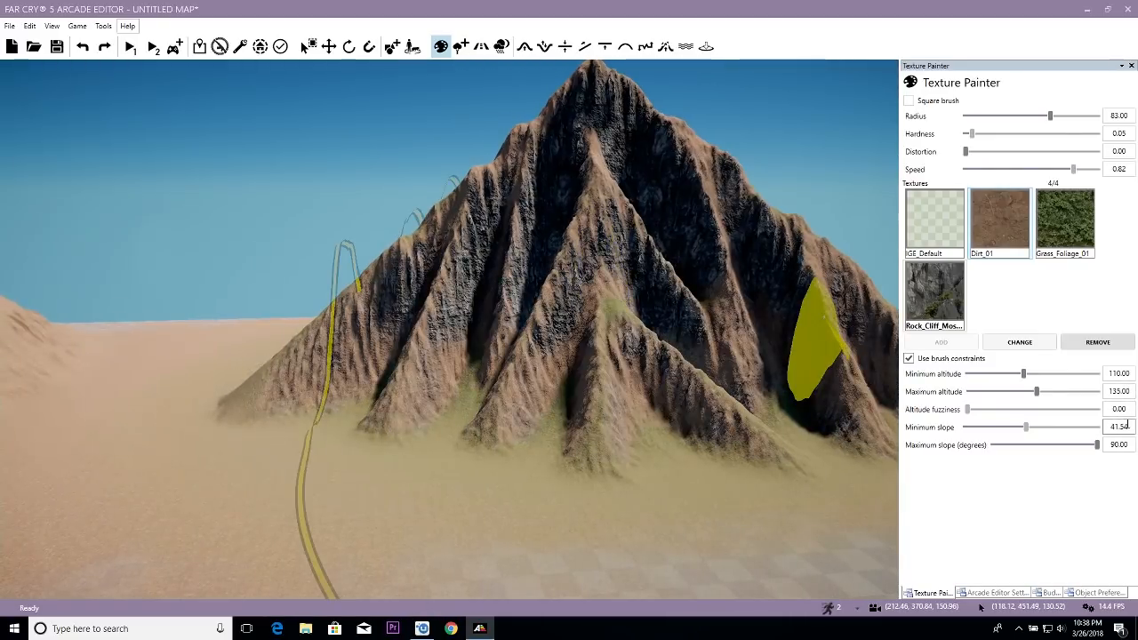
# - Set the minimum slope to 58 degrees and cover the steep ridge faces with Rock_Cliff_Moss
pyautogui.click(1132, 429)
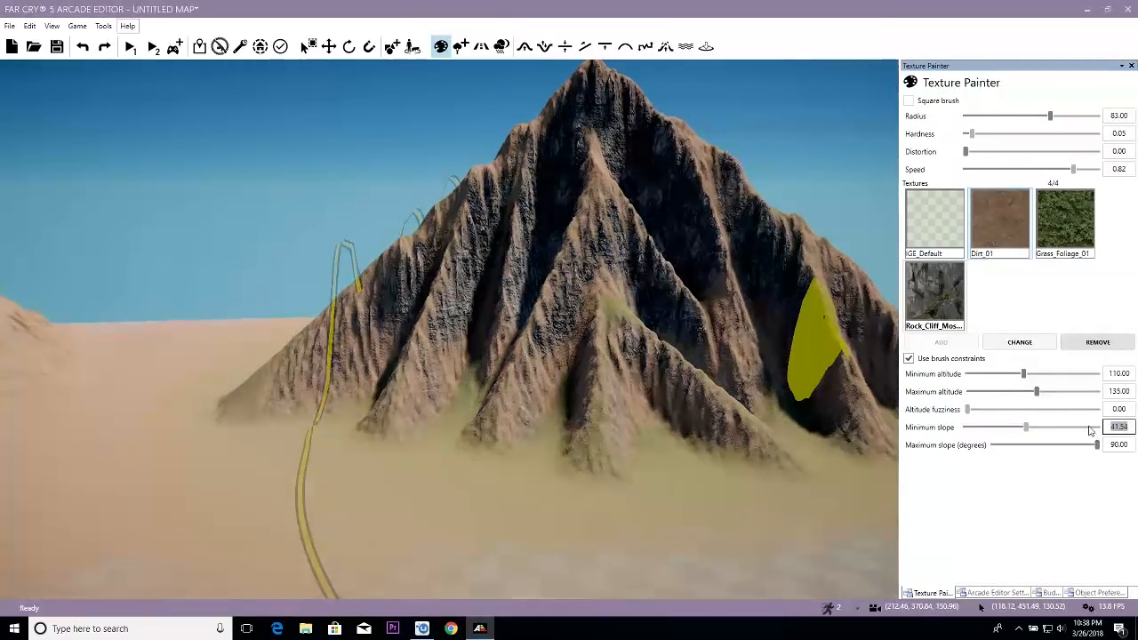
pyautogui.write('65')
pyautogui.press('Return')
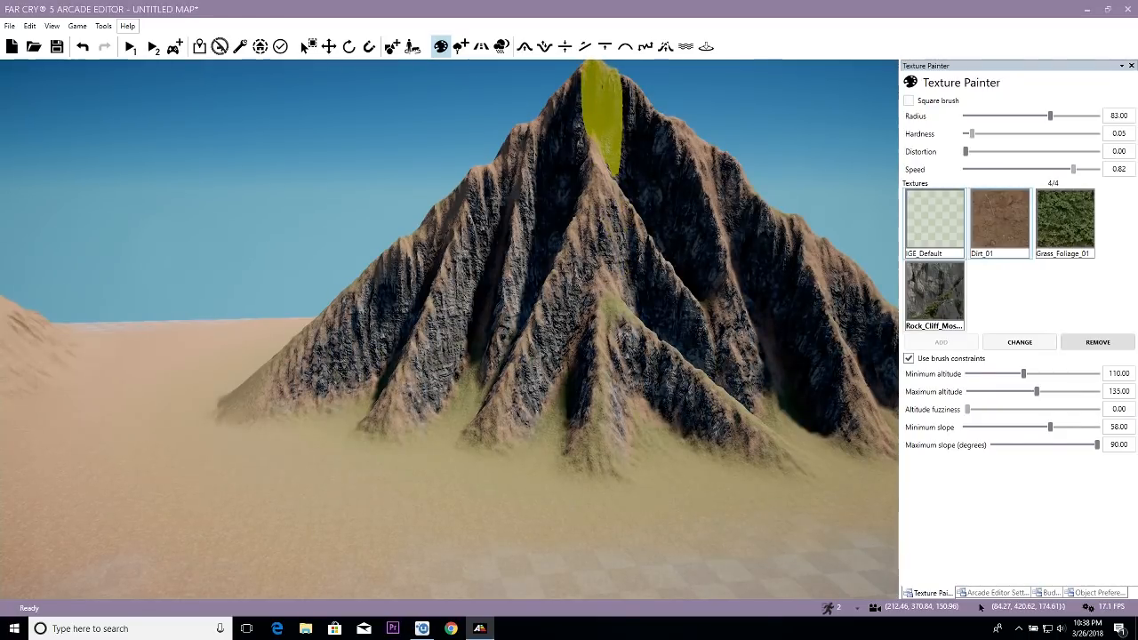
# - Inspect the Rock_Cliff_Moss coverage on the ridged mountain from close up and from a distance
pyautogui.scroll(6, 507, 276)
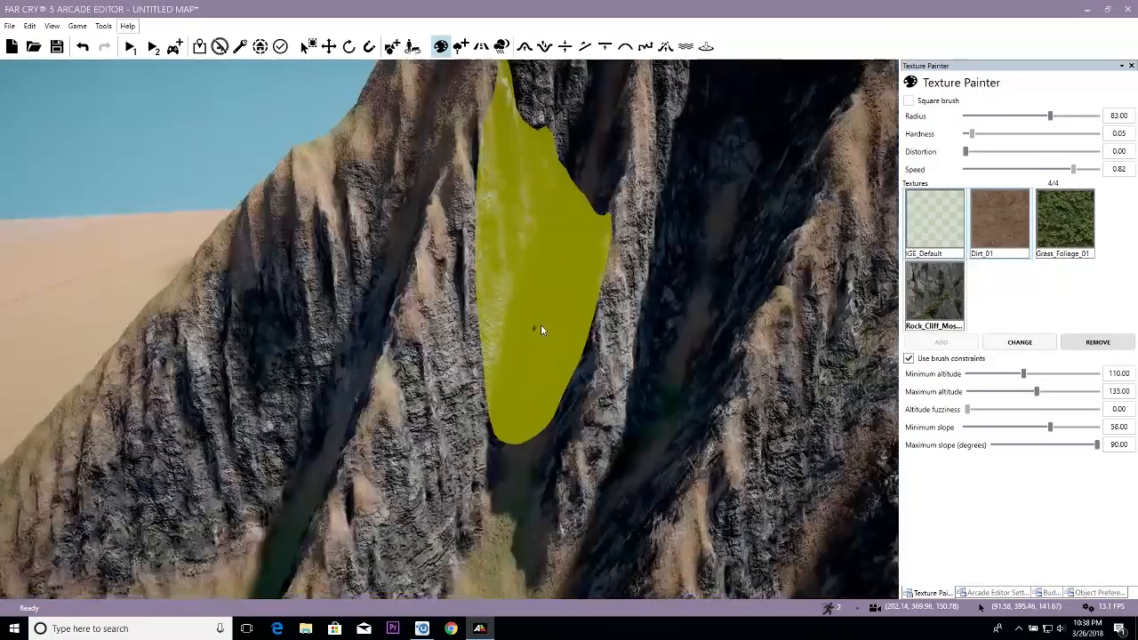
pyautogui.scroll(-5, 541, 329)
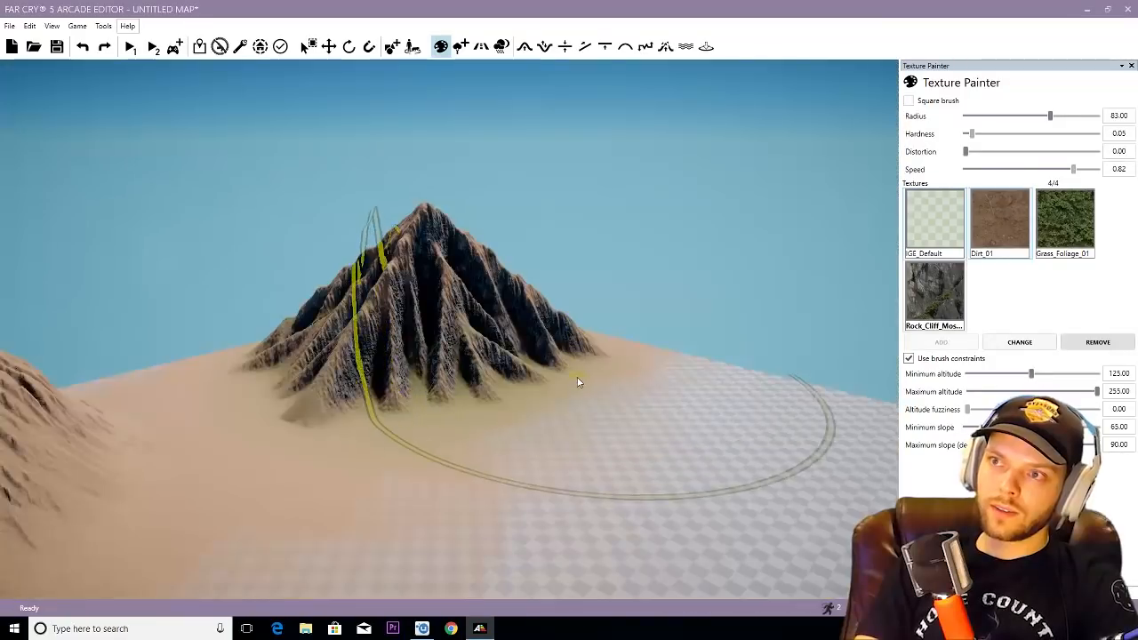
pyautogui.scroll(6, 579, 375)
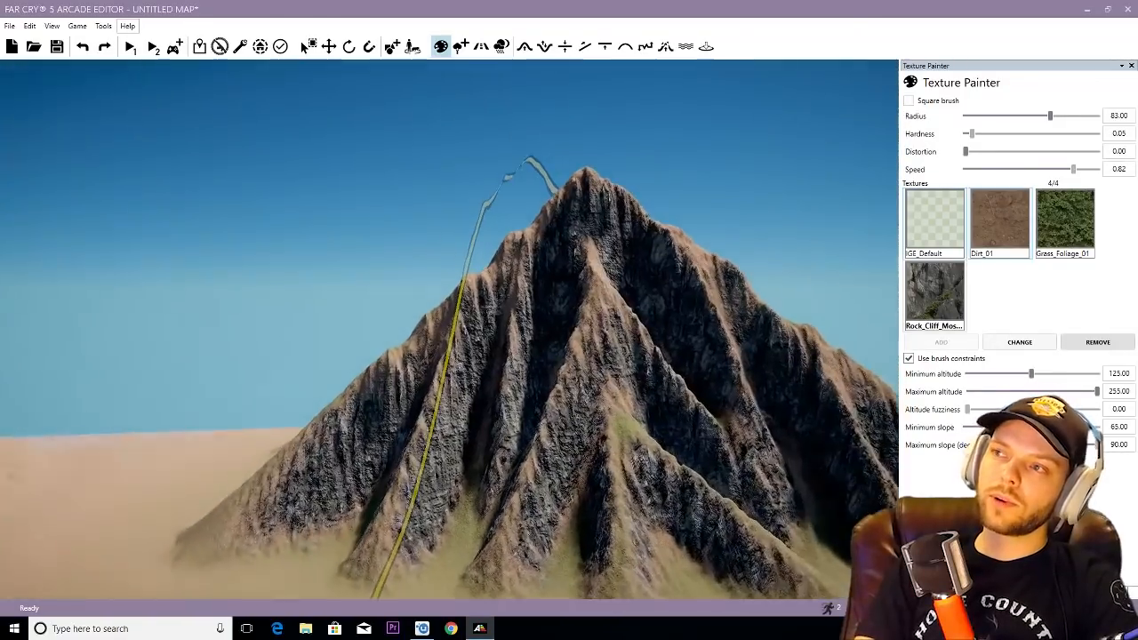
pyautogui.scroll(5, 607, 366)
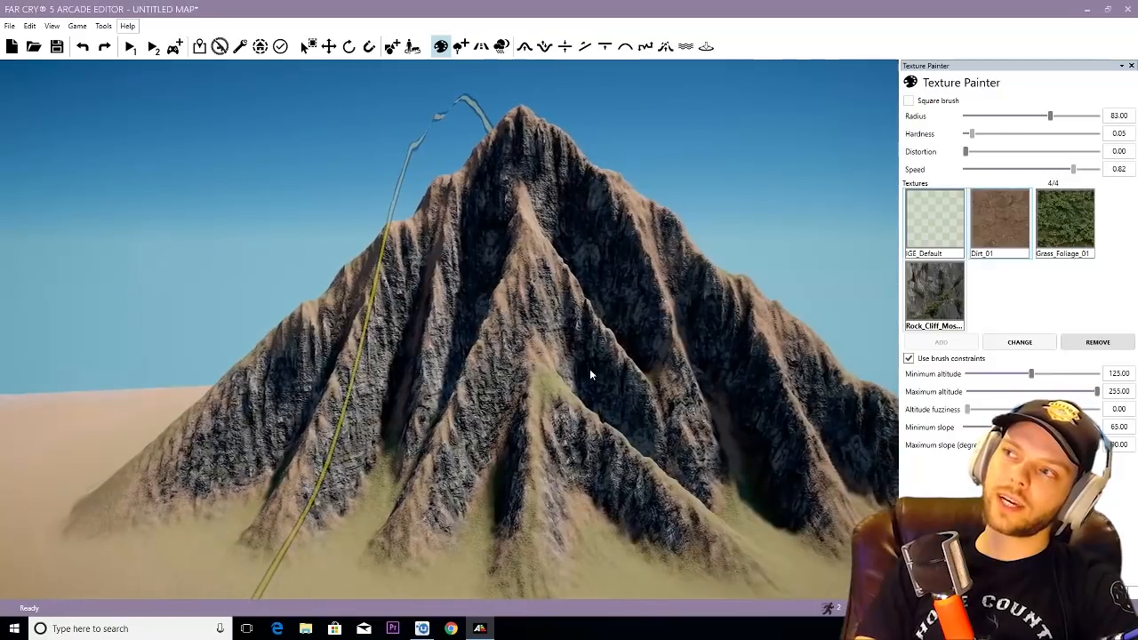
pyautogui.scroll(-3, 606, 365)
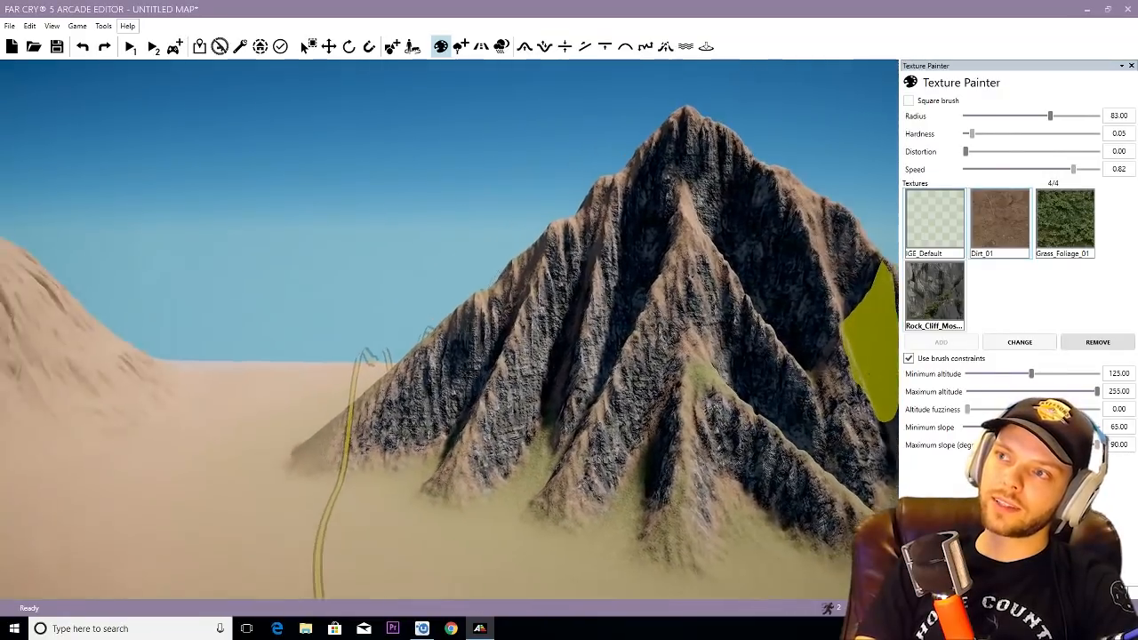
pyautogui.scroll(-3, 693, 376)
pyautogui.scroll(2, 693, 376)
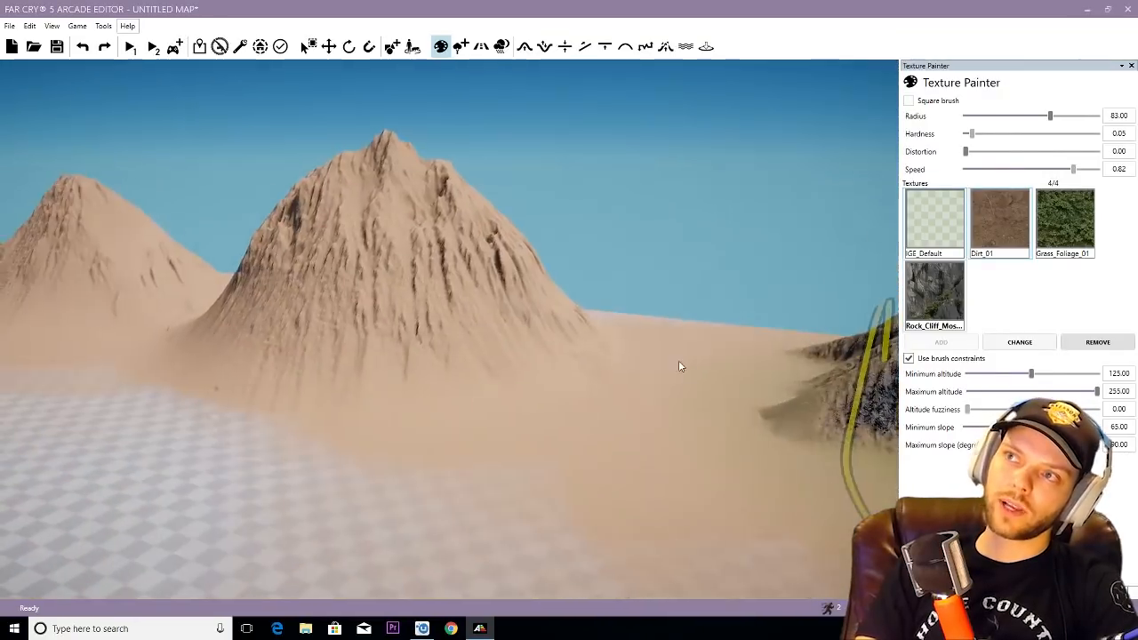
pyautogui.scroll(3, 679, 360)
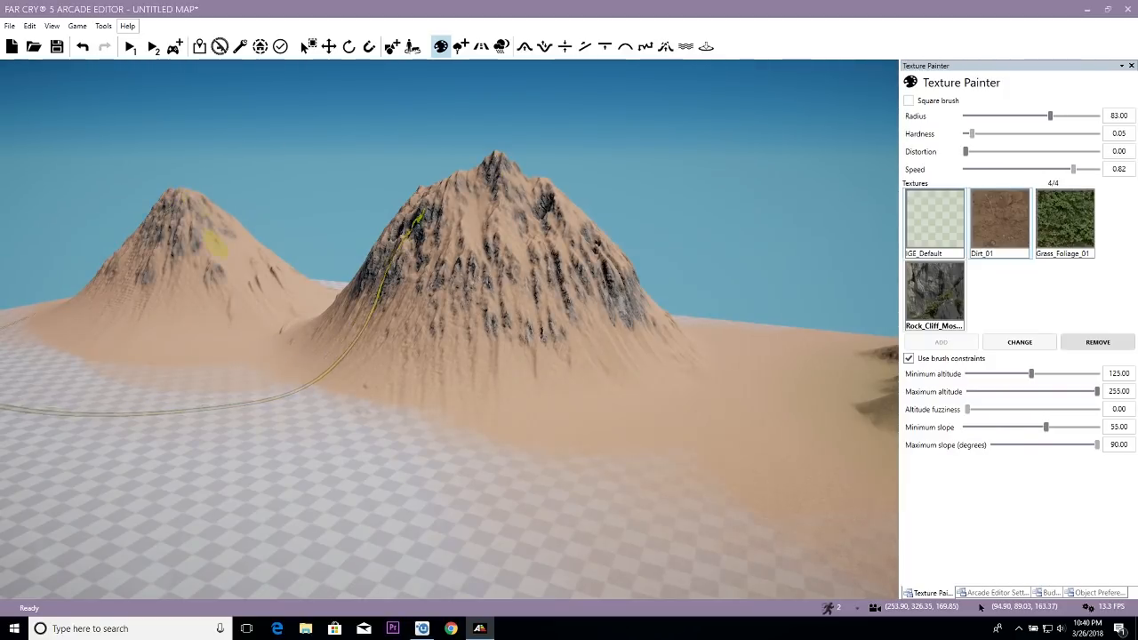
# - Choose the Grass_Foliage_01 texture and constrain its brush to slopes from 0 to 42.17 degrees
pyautogui.moveTo(389, 428); pyautogui.dragTo(409, 415, button='right')
pyautogui.press('s')
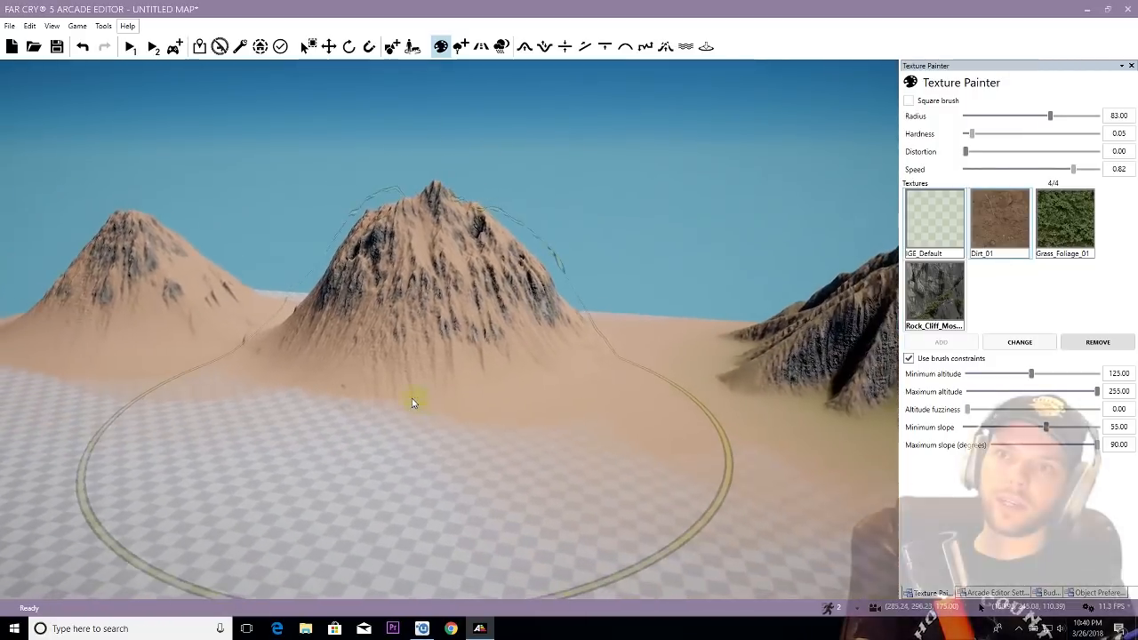
pyautogui.press('w')
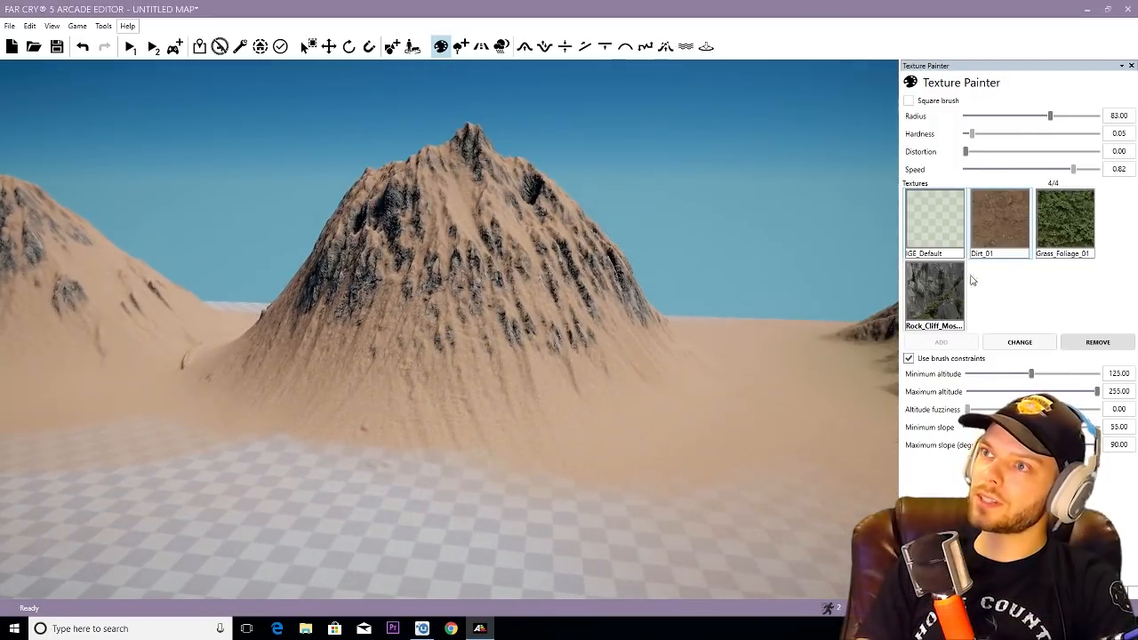
pyautogui.click(1065, 221)
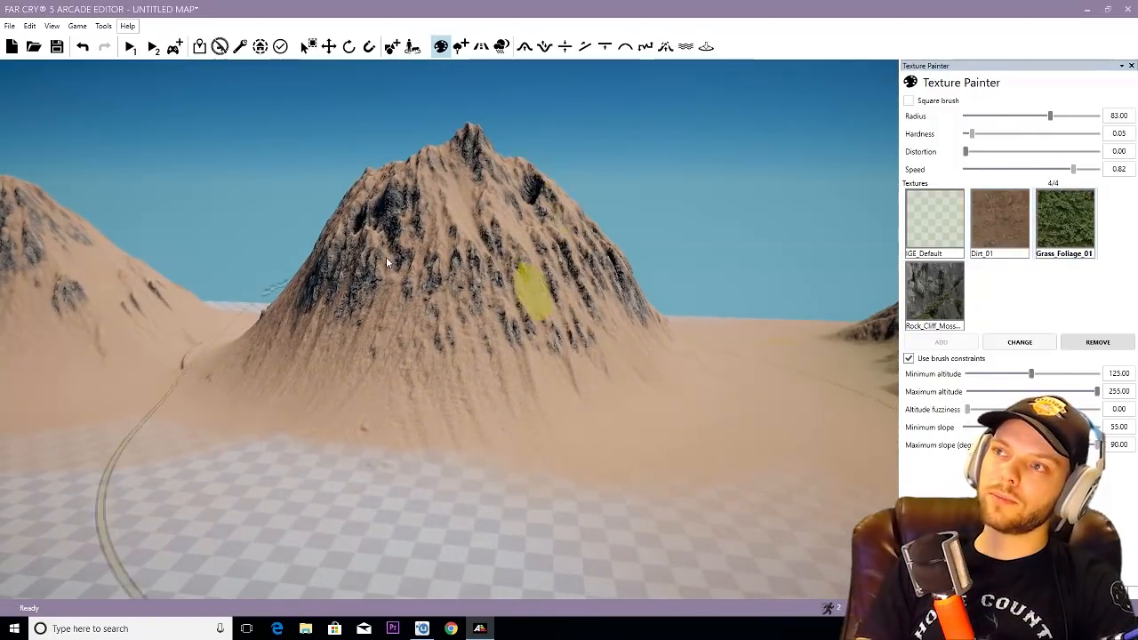
pyautogui.moveTo(391, 254)
pyautogui.mouseDown(button='right')
pyautogui.moveTo(546, 269)
pyautogui.moveTo(586, 291)
pyautogui.mouseUp(button='right')
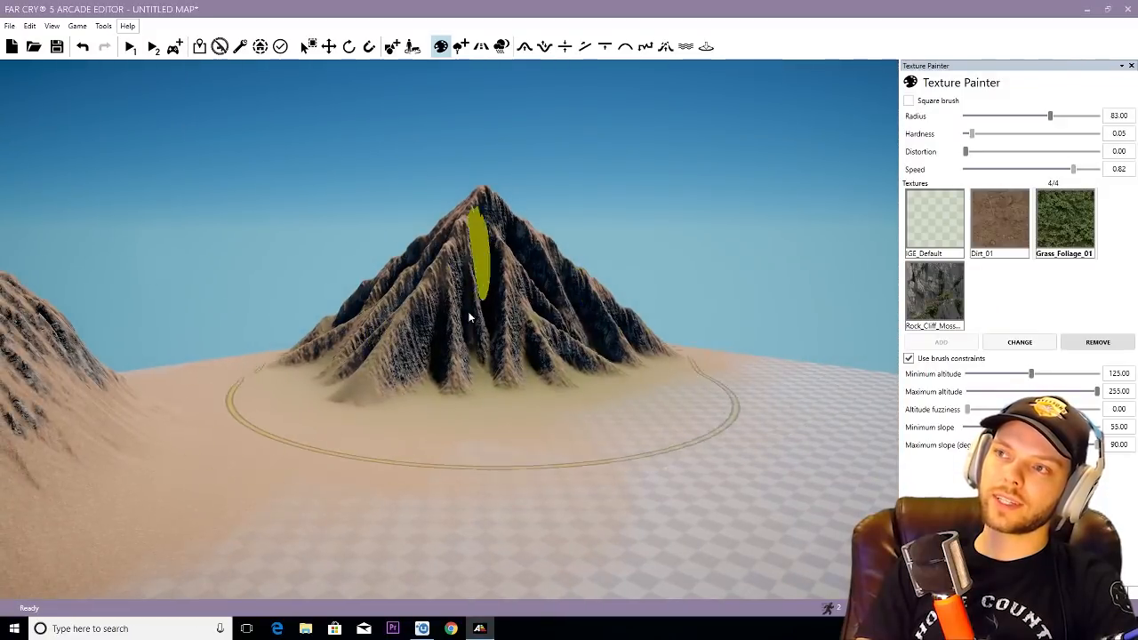
pyautogui.moveTo(501, 300); pyautogui.dragTo(498, 297, button='right')
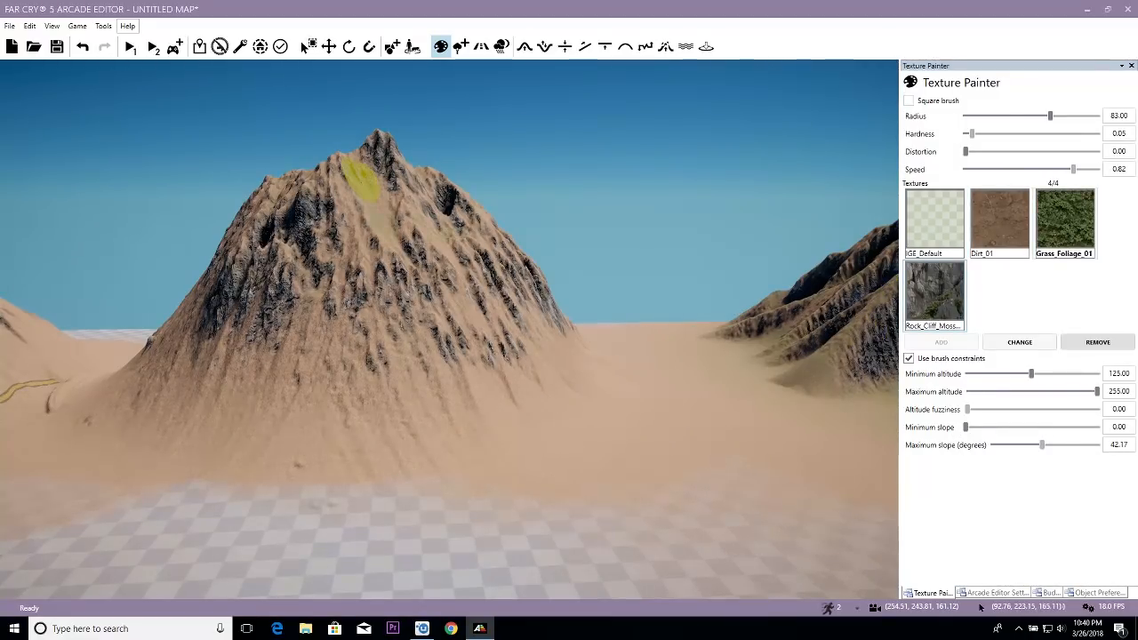
# - Try grass on the upper slopes of the rounded and conical mountains above altitude 125, and undo the strokes
pyautogui.moveTo(365, 184); pyautogui.dragTo(367, 215, button='right')
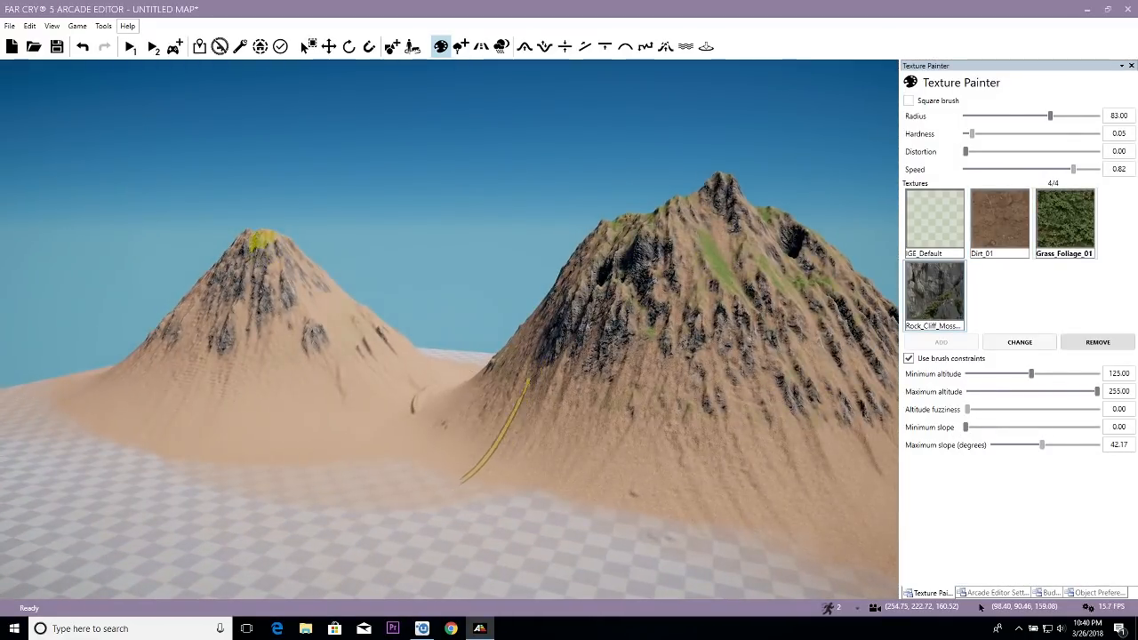
pyautogui.moveTo(383, 316); pyautogui.dragTo(427, 352, button='right')
pyautogui.hotkey('ctrl', 'z')
pyautogui.hotkey('ctrl', 'z')
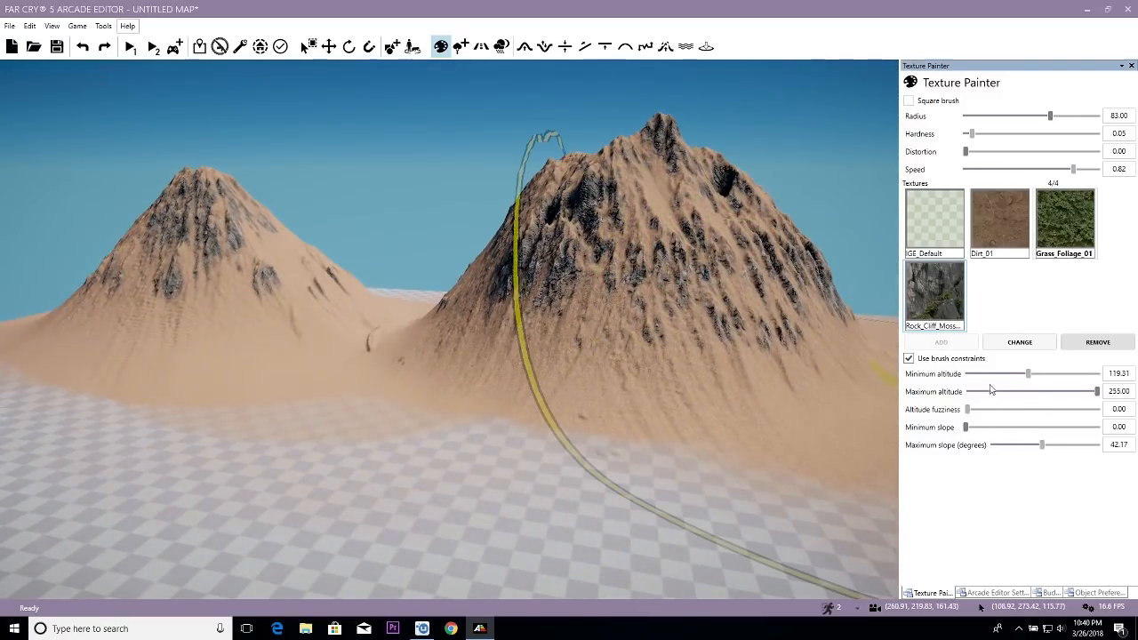
# - Set the altitude range from 0 to 154.69 and paint Grass_Foliage_01 around the lower slopes of the conical and rounded mountains
pyautogui.moveTo(979, 373); pyautogui.dragTo(965, 374)
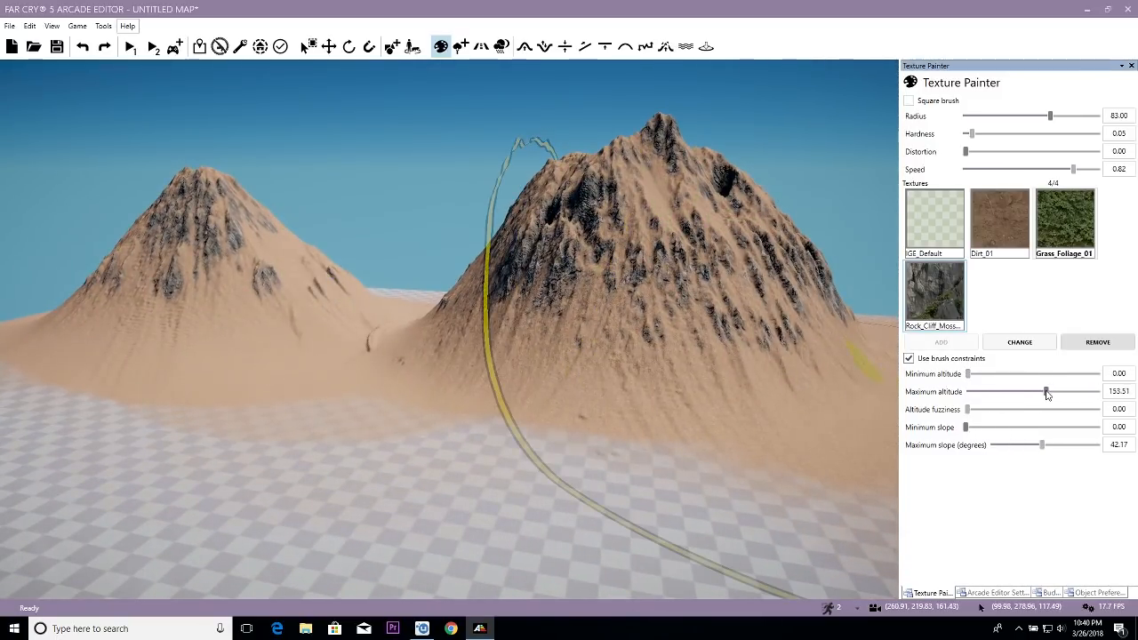
pyautogui.moveTo(569, 373)
pyautogui.mouseDown()
pyautogui.moveTo(245, 373)
pyautogui.moveTo(143, 334)
pyautogui.moveTo(378, 311)
pyautogui.mouseUp()
pyautogui.press('s')
pyautogui.moveTo(465, 428)
pyautogui.mouseDown(button='right')
pyautogui.moveTo(503, 484)
pyautogui.moveTo(438, 478)
pyautogui.moveTo(466, 461)
pyautogui.moveTo(534, 360)
pyautogui.mouseUp(button='right')
pyautogui.press('w')
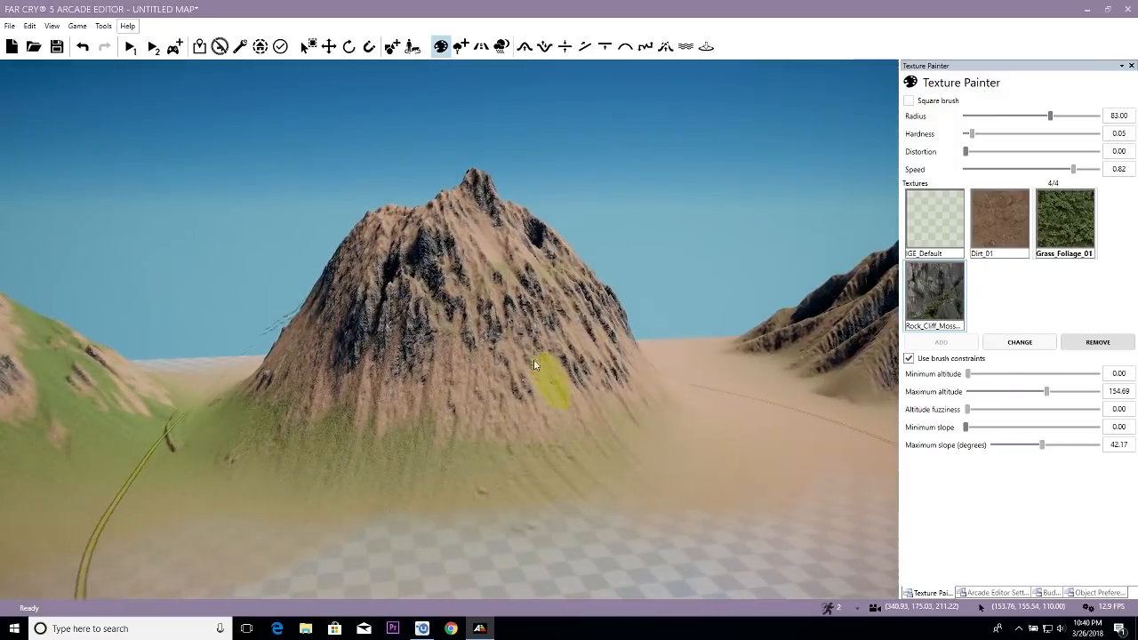
# - Continue the Grass_Foliage_01 coverage across the rounded mountain's base and around the foot of the ridged mountain
pyautogui.moveTo(534, 365); pyautogui.dragTo(513, 386)
pyautogui.moveTo(513, 386); pyautogui.dragTo(457, 365, button='right')
pyautogui.press('w')
pyautogui.moveTo(457, 365)
pyautogui.mouseDown()
pyautogui.moveTo(356, 352)
pyautogui.moveTo(548, 318)
pyautogui.mouseUp()
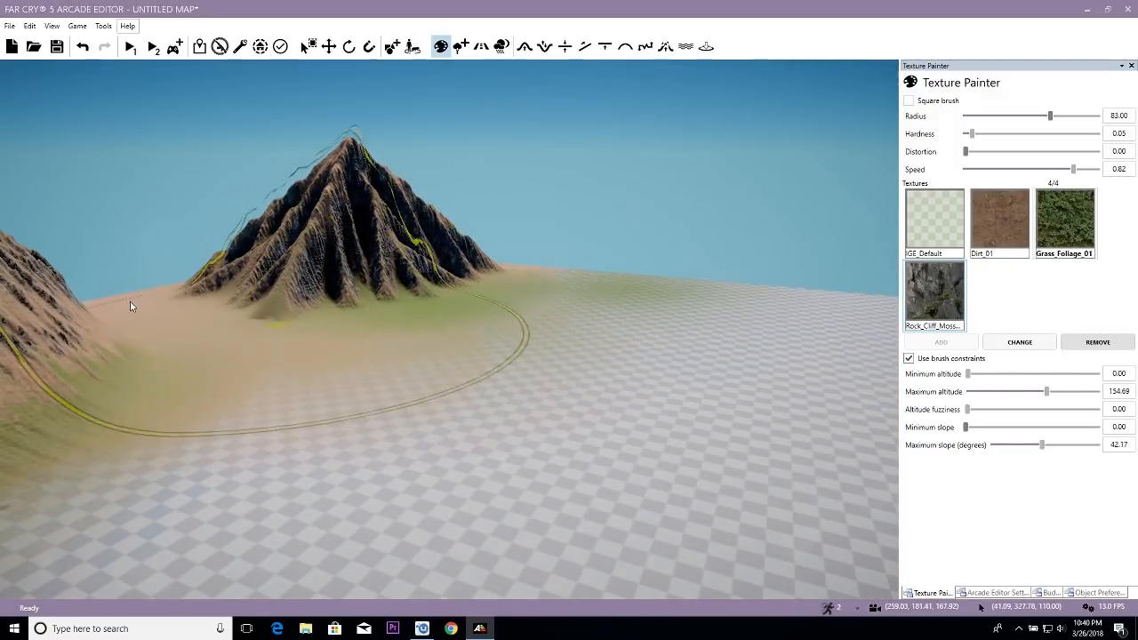
pyautogui.moveTo(382, 418)
pyautogui.mouseDown(button='right')
pyautogui.moveTo(394, 411)
pyautogui.moveTo(363, 393)
pyautogui.moveTo(399, 397)
pyautogui.moveTo(292, 382)
pyautogui.mouseUp(button='right')
pyautogui.press('s')
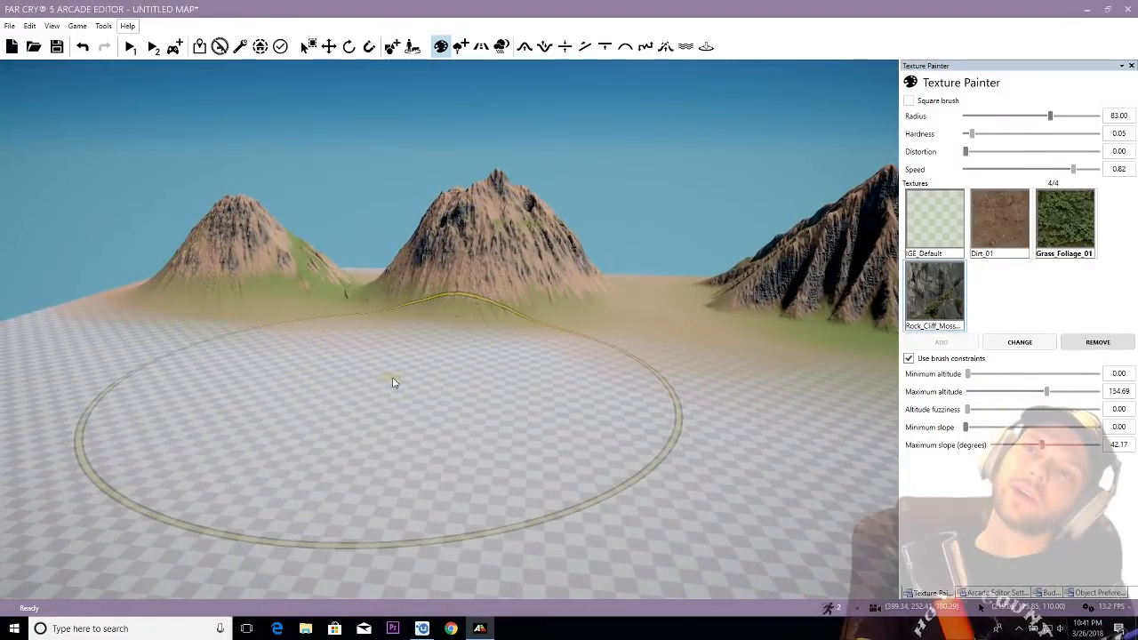
# - Leave texture painting and examine the three textured mountains from several distances and angles
pyautogui.press('w')
pyautogui.moveTo(404, 379); pyautogui.dragTo(531, 386, button='right')
pyautogui.press('Escape')
pyautogui.press('w')
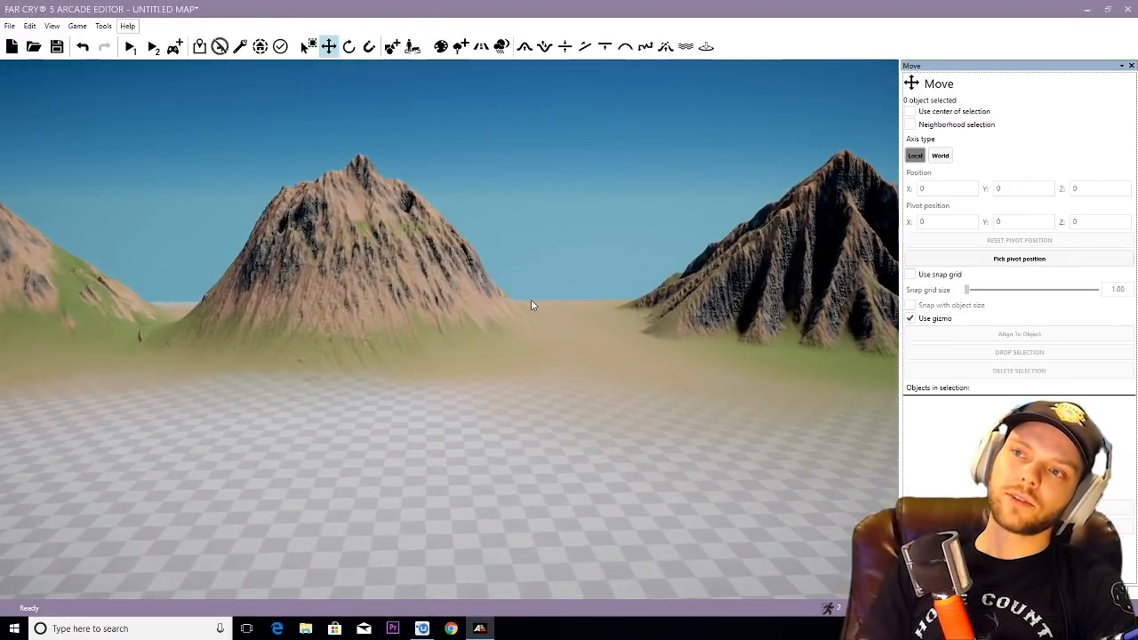
pyautogui.moveTo(532, 299); pyautogui.dragTo(534, 321, button='right')
pyautogui.press('s')
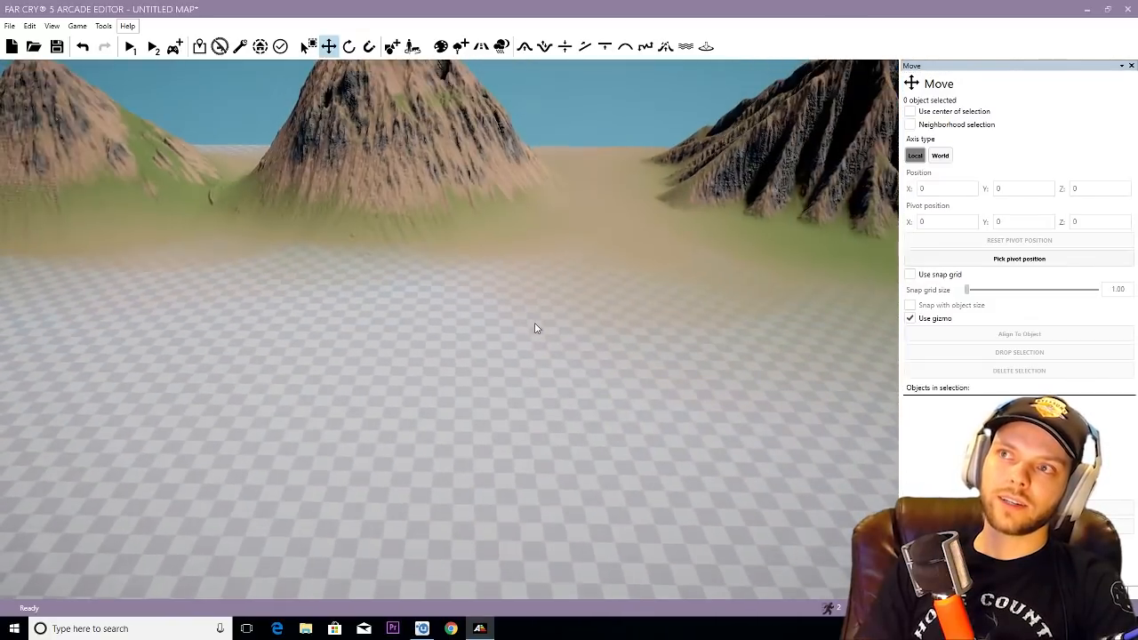
pyautogui.press('w')
pyautogui.moveTo(370, 202); pyautogui.dragTo(362, 265, button='right')
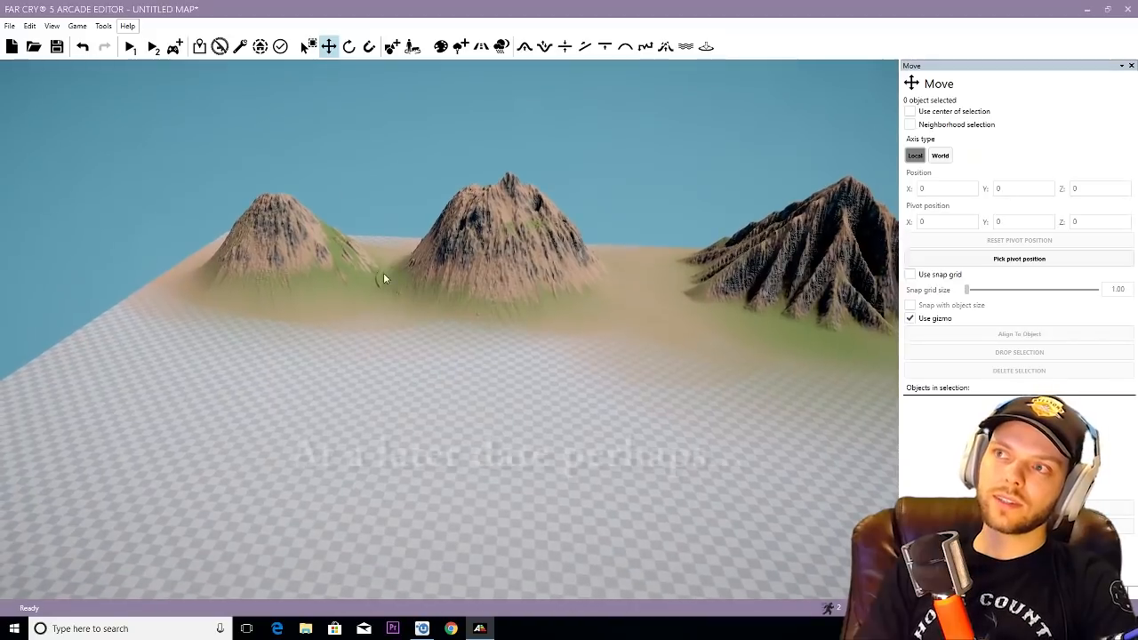
pyautogui.moveTo(480, 282); pyautogui.dragTo(449, 331, button='right')
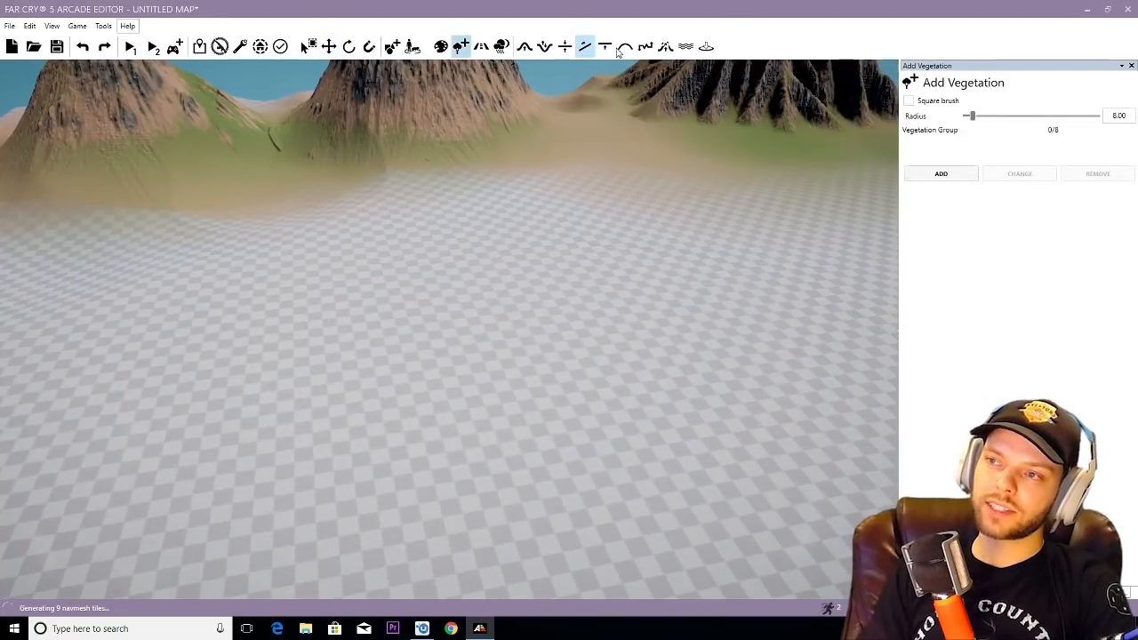
# - Lower the untextured ground in front of the mountains with the Terrain Set to Height brush, forming a steep-edged basin
pyautogui.click(605, 46)
pyautogui.moveTo(504, 445)
pyautogui.mouseDown(button='right')
pyautogui.moveTo(508, 460)
pyautogui.moveTo(533, 406)
pyautogui.moveTo(433, 335)
pyautogui.mouseUp(button='right')
pyautogui.moveTo(432, 327)
pyautogui.mouseDown()
pyautogui.moveTo(382, 366)
pyautogui.moveTo(407, 445)
pyautogui.moveTo(657, 298)
pyautogui.moveTo(411, 412)
pyautogui.moveTo(347, 370)
pyautogui.moveTo(387, 349)
pyautogui.mouseUp()
pyautogui.press('w')
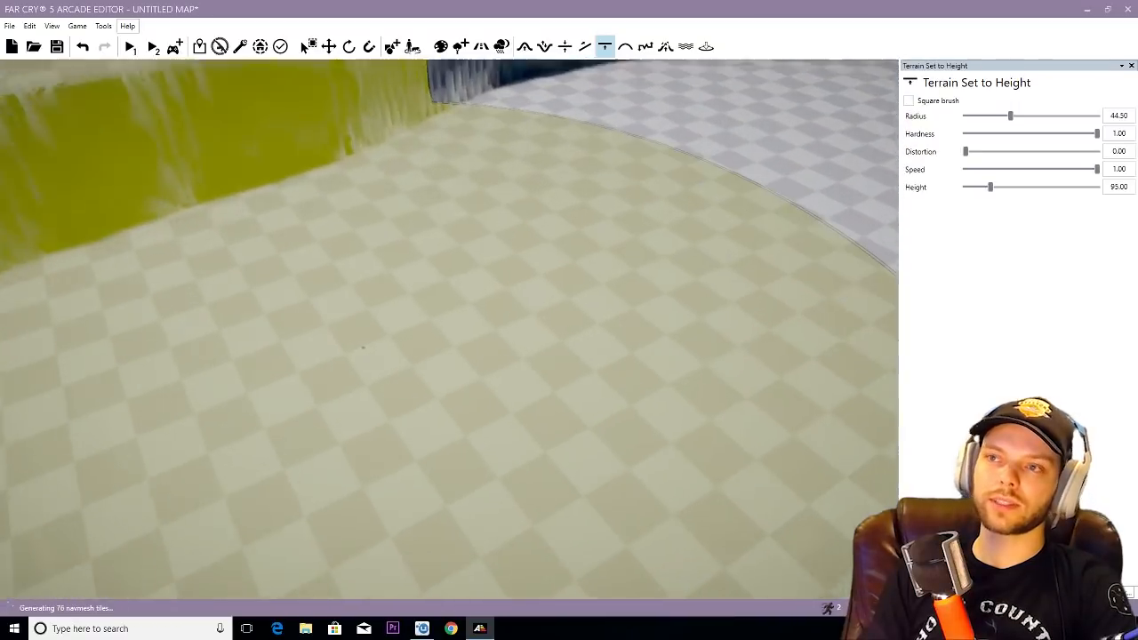
pyautogui.moveTo(399, 346)
pyautogui.mouseDown(button='right')
pyautogui.moveTo(400, 214)
pyautogui.moveTo(281, 222)
pyautogui.mouseUp(button='right')
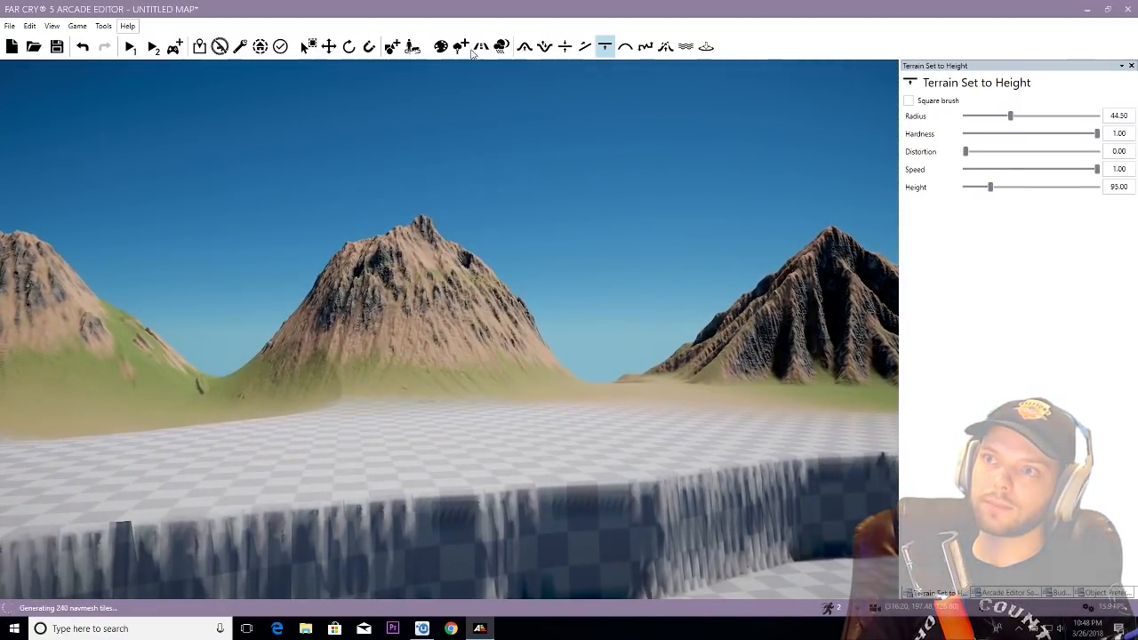
# - Add an alpine vegetation preset from the Recipes category to the vegetation group
pyautogui.click(461, 46)
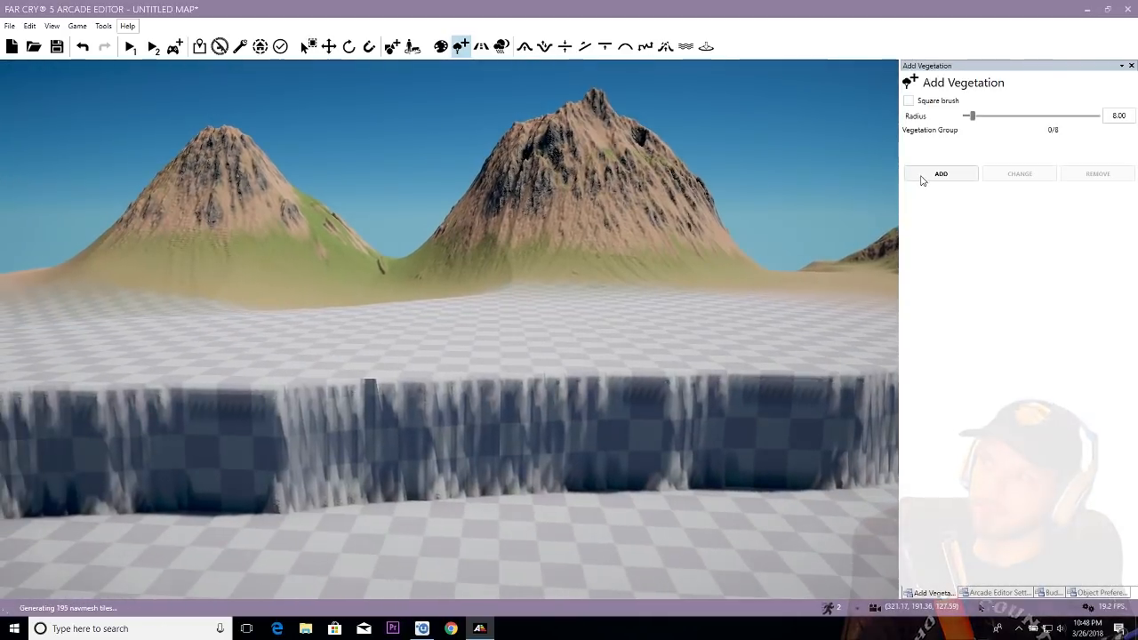
pyautogui.click(940, 174)
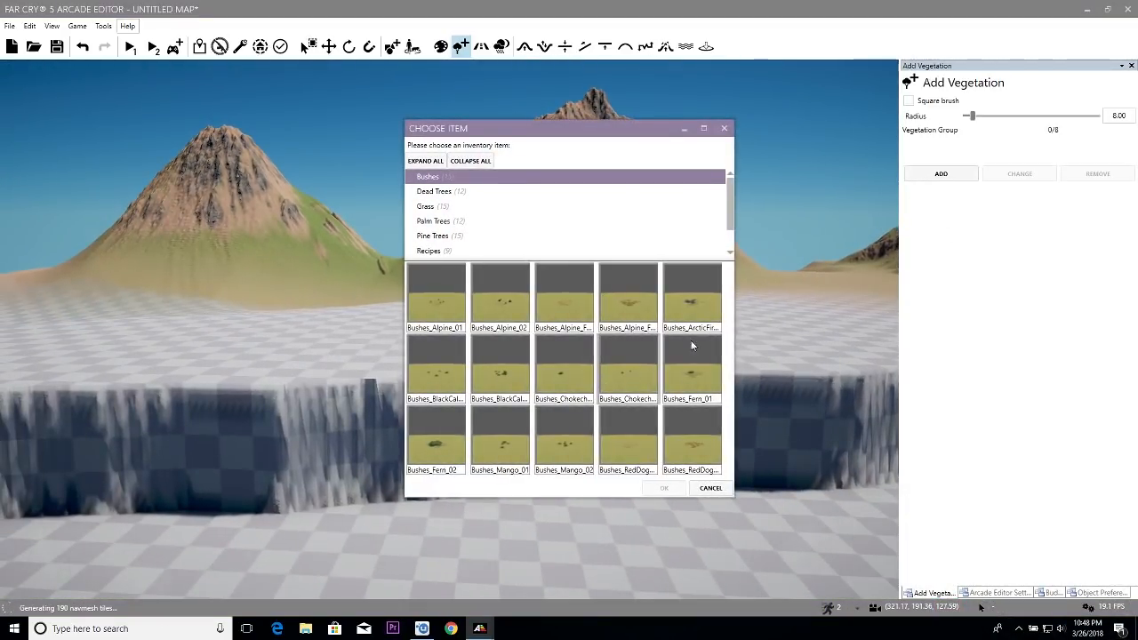
pyautogui.click(482, 235)
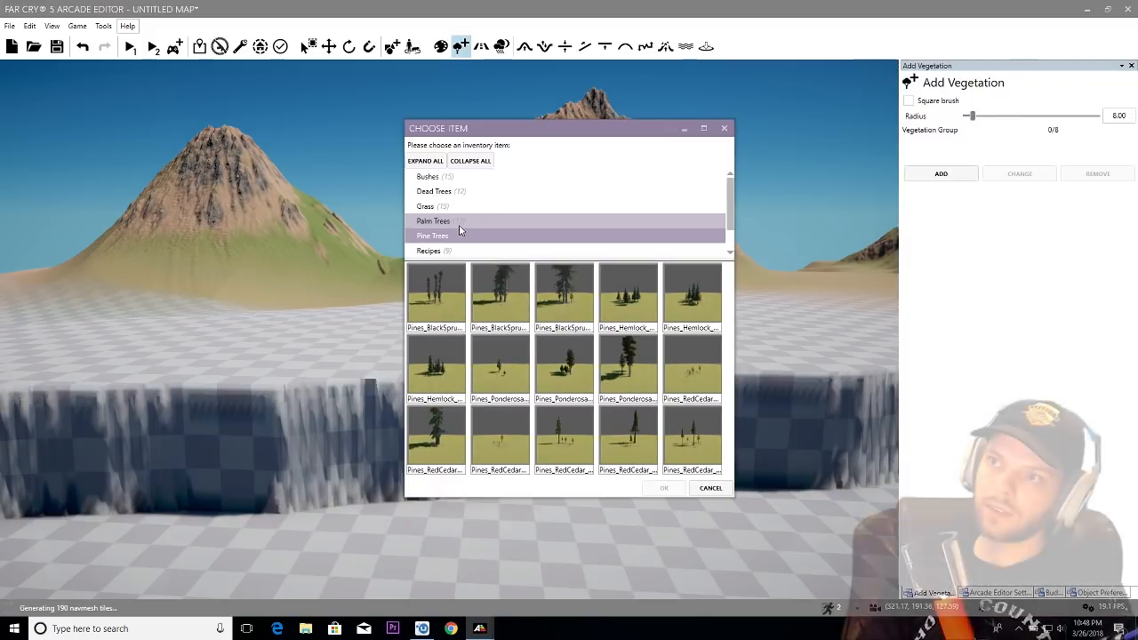
pyautogui.scroll(-1, 460, 230)
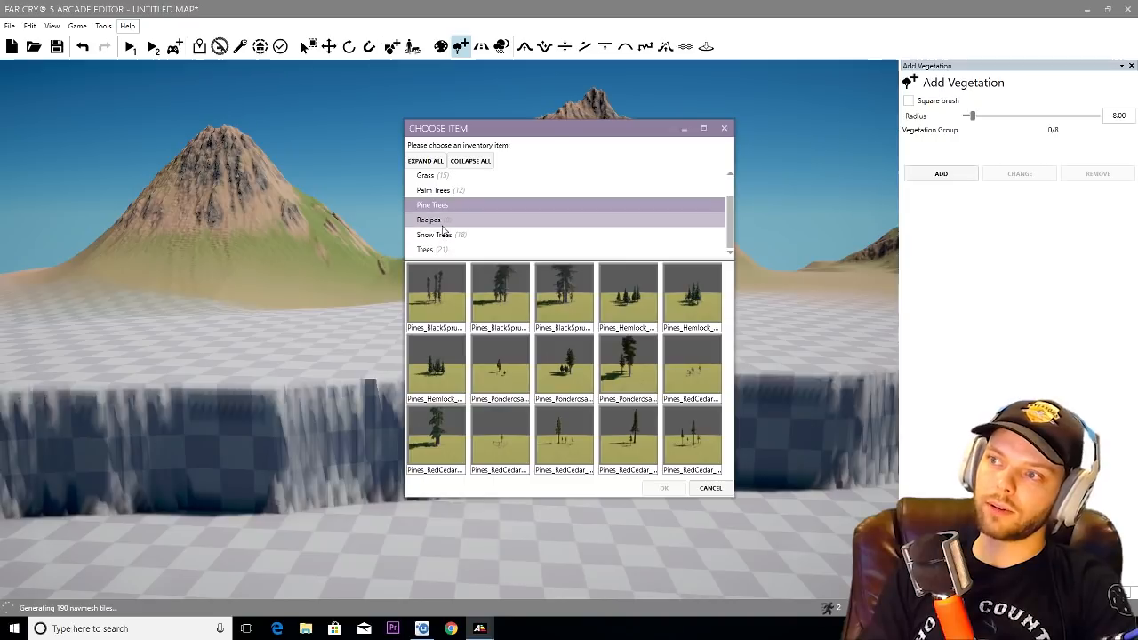
pyautogui.click(441, 222)
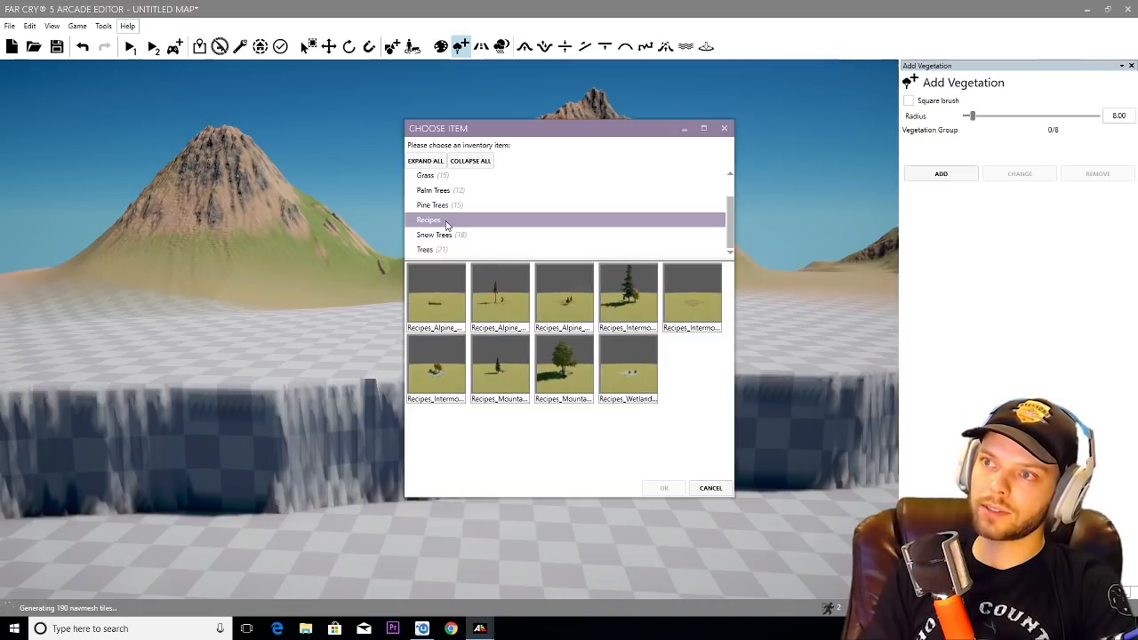
pyautogui.click(667, 487)
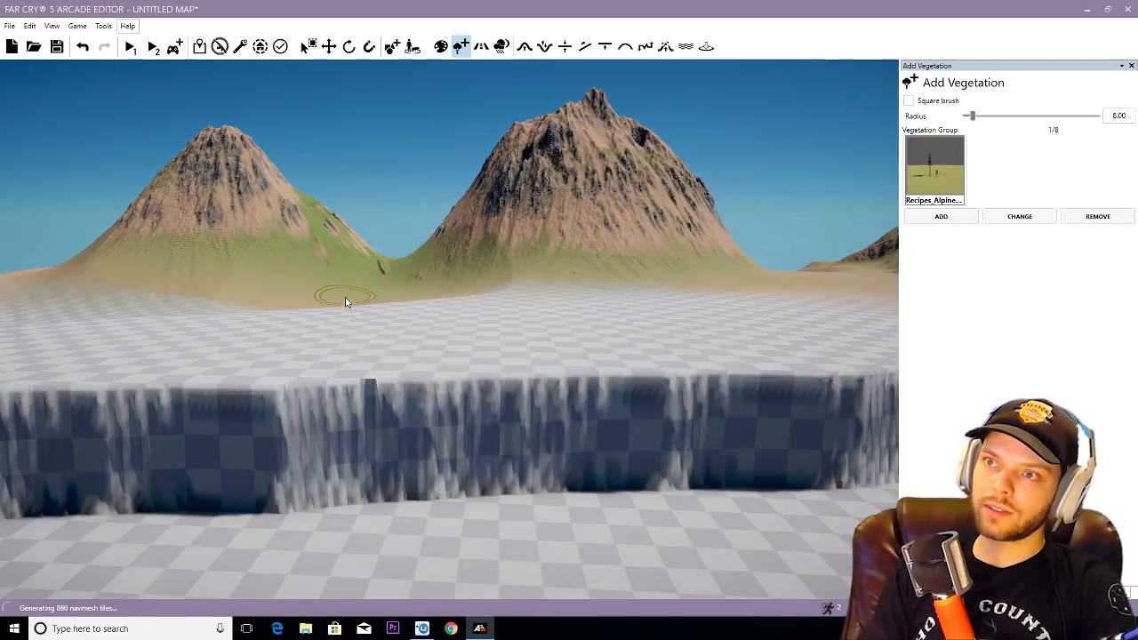
# - Paint the alpine tree preset across the untextured ground between the basin edge and the mountains, enlarging the brush radius to 17.50 and beyond
pyautogui.moveTo(79, 337); pyautogui.dragTo(707, 320)
pyautogui.moveTo(601, 322); pyautogui.dragTo(561, 326, button='right')
pyautogui.moveTo(505, 357)
pyautogui.mouseDown()
pyautogui.moveTo(450, 350)
pyautogui.moveTo(676, 349)
pyautogui.mouseUp()
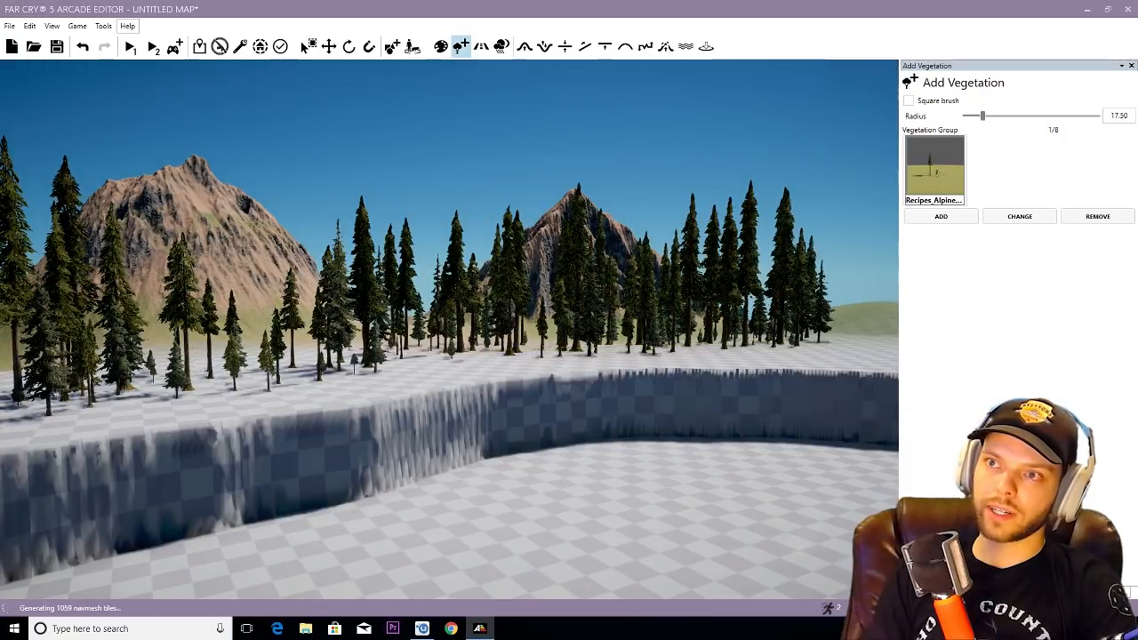
pyautogui.moveTo(253, 341); pyautogui.dragTo(636, 342)
pyautogui.moveTo(169, 325); pyautogui.dragTo(343, 353, button='right')
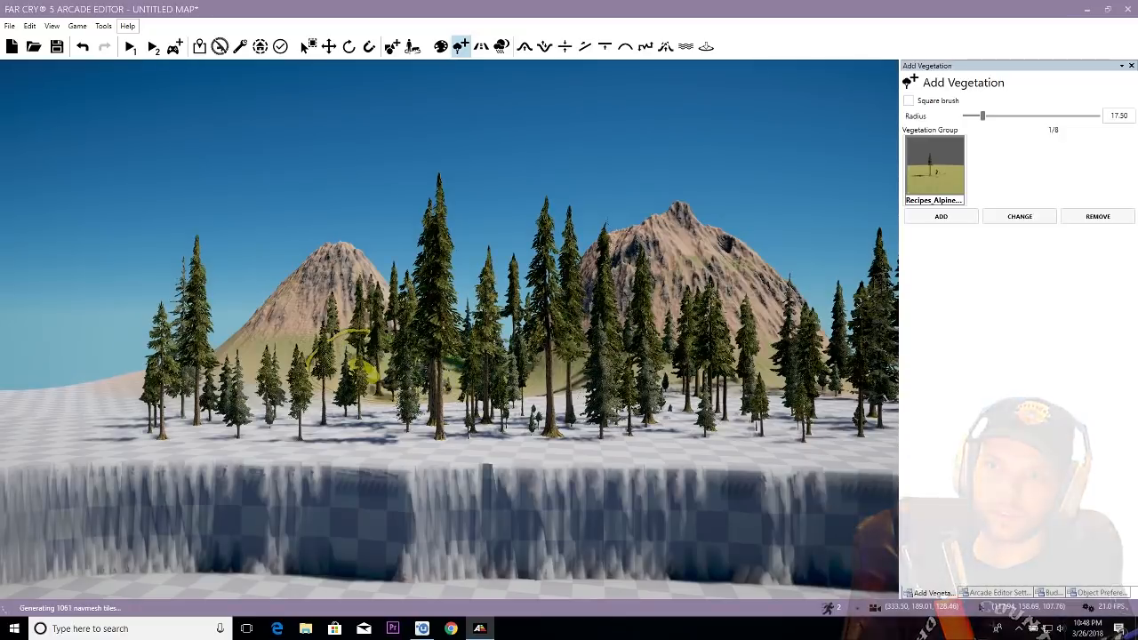
pyautogui.moveTo(343, 354); pyautogui.dragTo(160, 352)
pyautogui.moveTo(160, 352); pyautogui.dragTo(431, 293, button='right')
pyautogui.press('d')
pyautogui.scroll(-1, 431, 294)
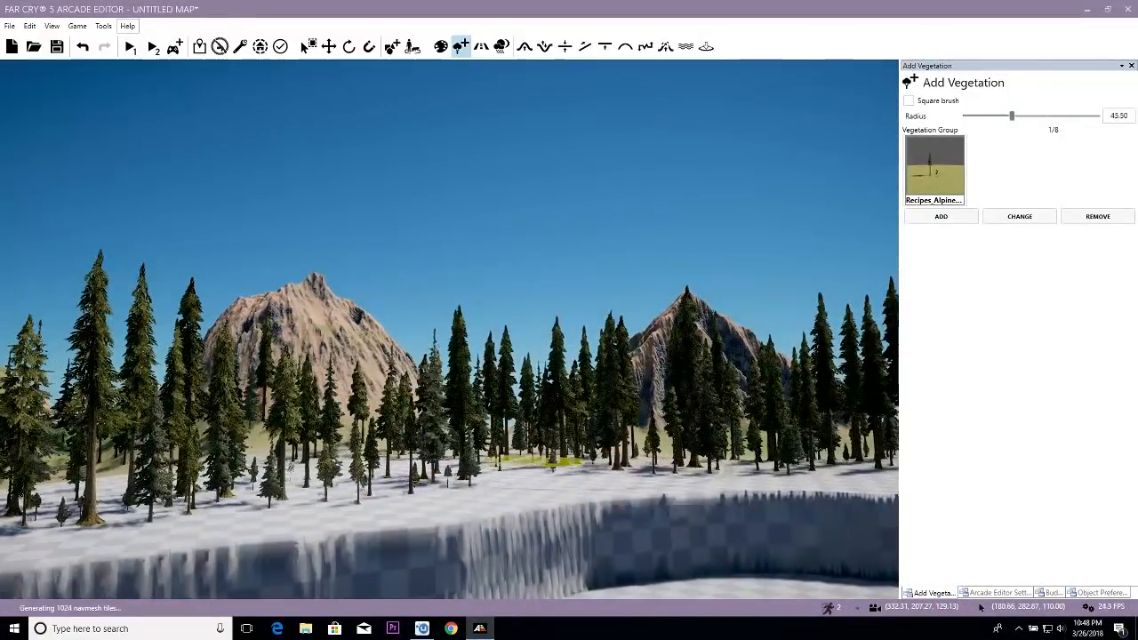
pyautogui.moveTo(531, 522); pyautogui.dragTo(576, 458, button='right')
# - Leave vegetation painting and examine the new forest and the basin edge from close up and farther away
pyautogui.scroll(5, 524, 522)
pyautogui.hotkey('ctrl', 'g')
pyautogui.scroll(-5, 519, 507)
pyautogui.scroll(5, 522, 500)
pyautogui.scroll(5, 587, 469)
pyautogui.scroll(5, 585, 456)
pyautogui.scroll(5, 576, 458)
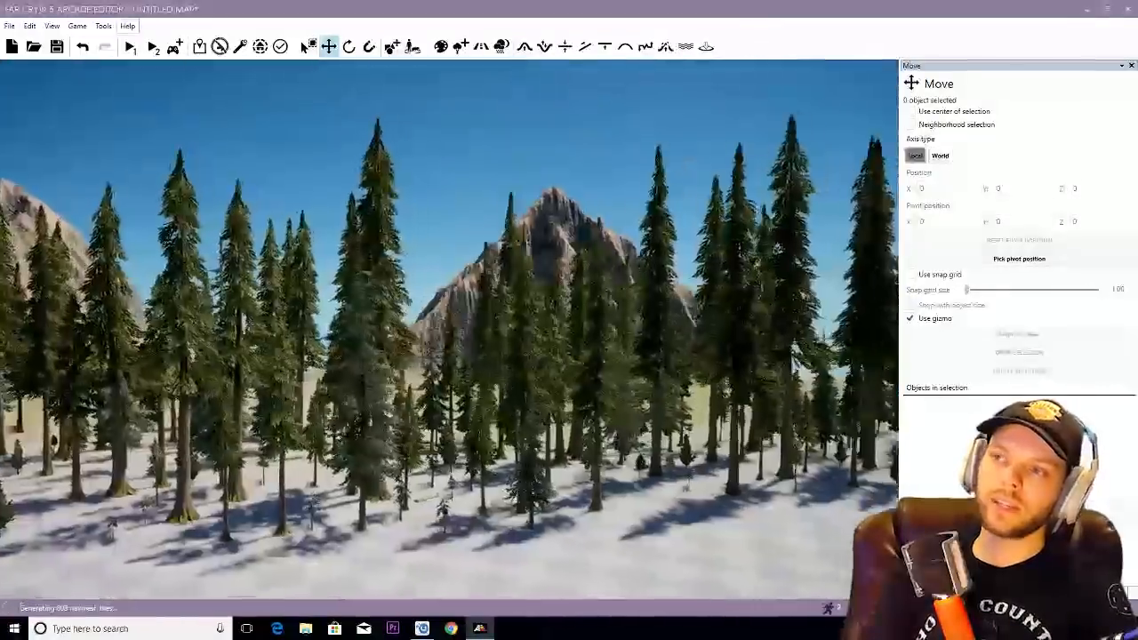
pyautogui.press('d')
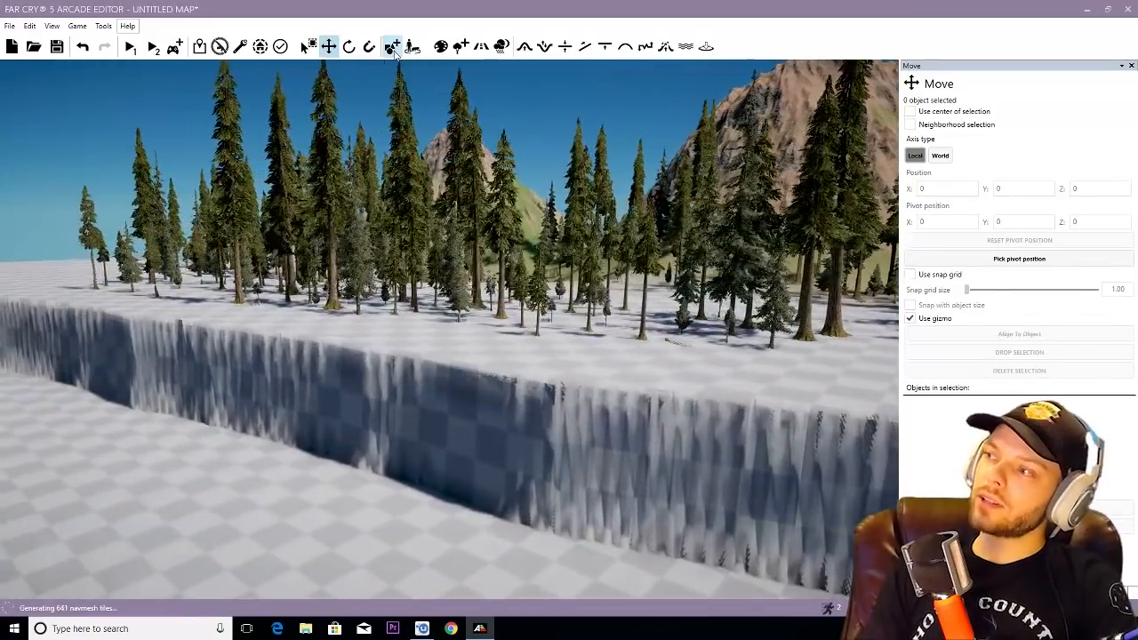
# - Open the Alpine rock collection within the Nature objects for placing cliffs
pyautogui.click(392, 47)
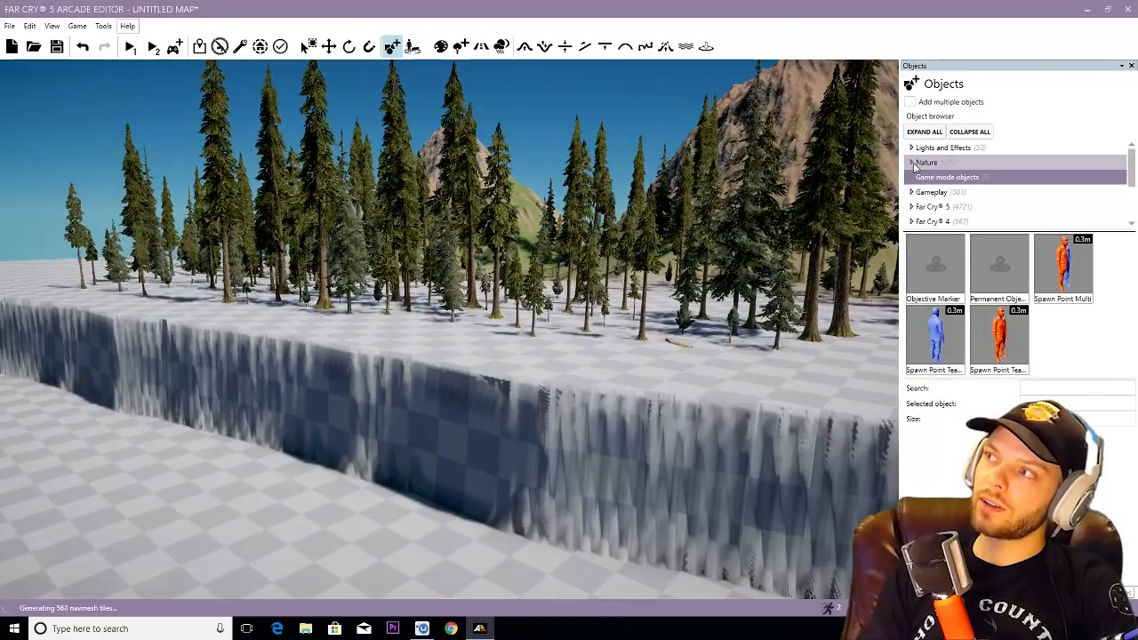
pyautogui.click(912, 163)
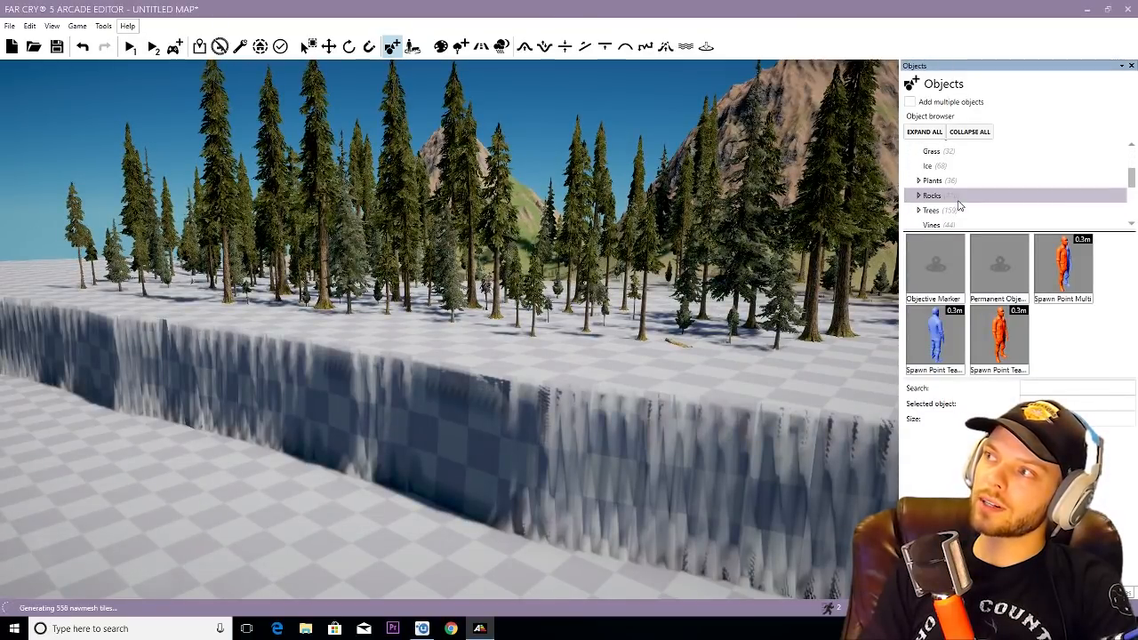
pyautogui.scroll(-2, 943, 206)
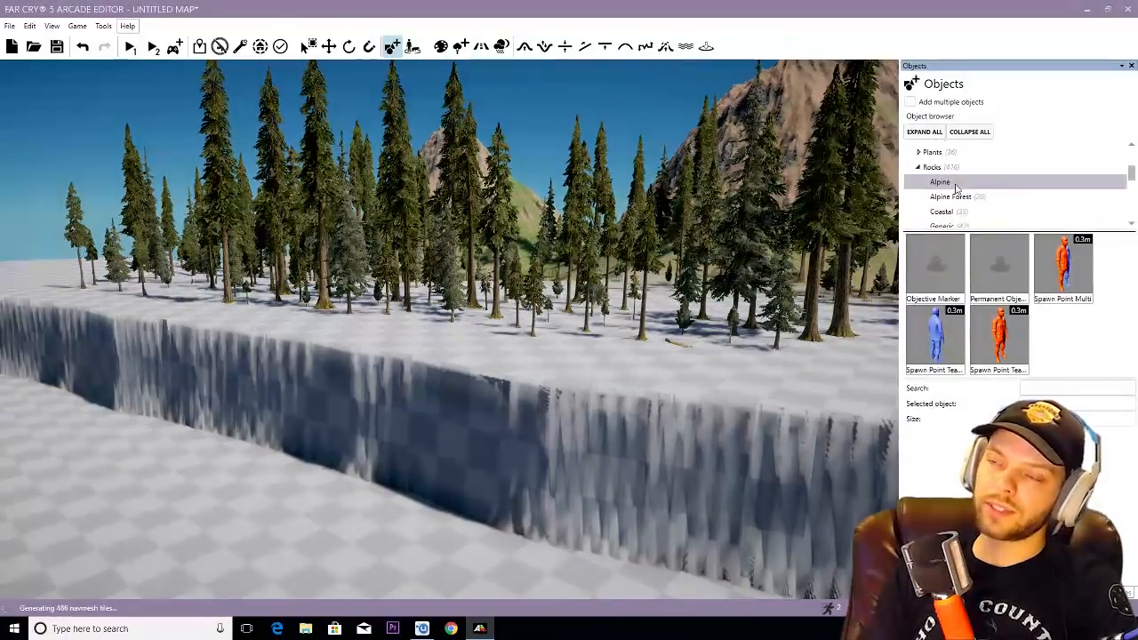
pyautogui.click(944, 182)
pyautogui.moveTo(648, 282); pyautogui.dragTo(646, 282, button='right')
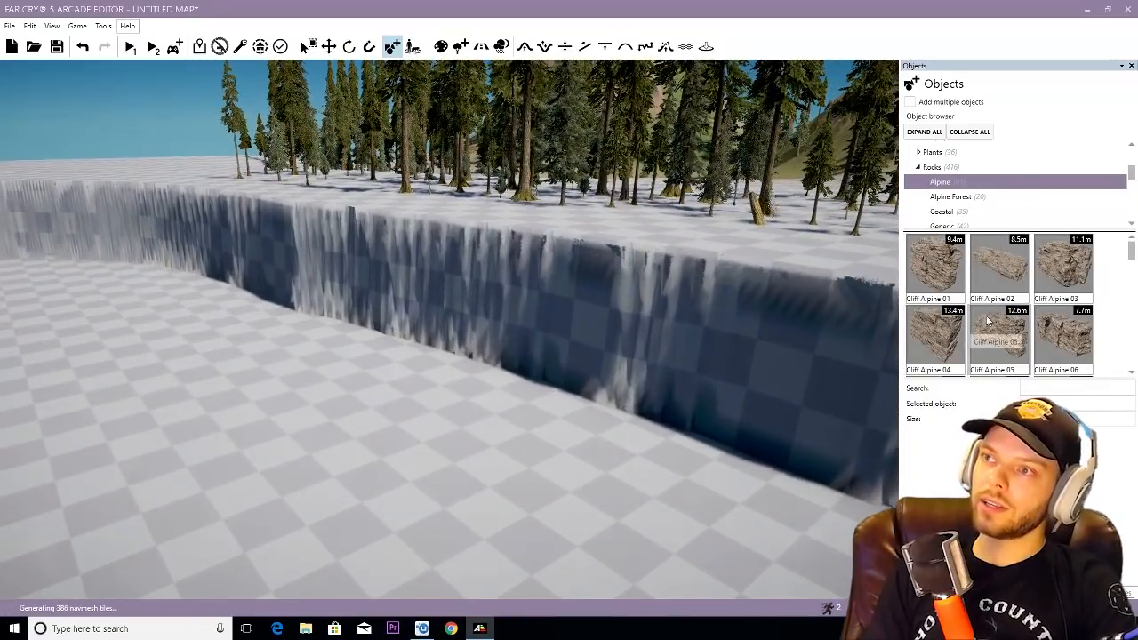
# - Place a Cliff Alpine 05 and a Cliff Alpine 01 side by side on the basin floor
pyautogui.click(987, 321)
pyautogui.moveTo(573, 382); pyautogui.dragTo(595, 399, button='right')
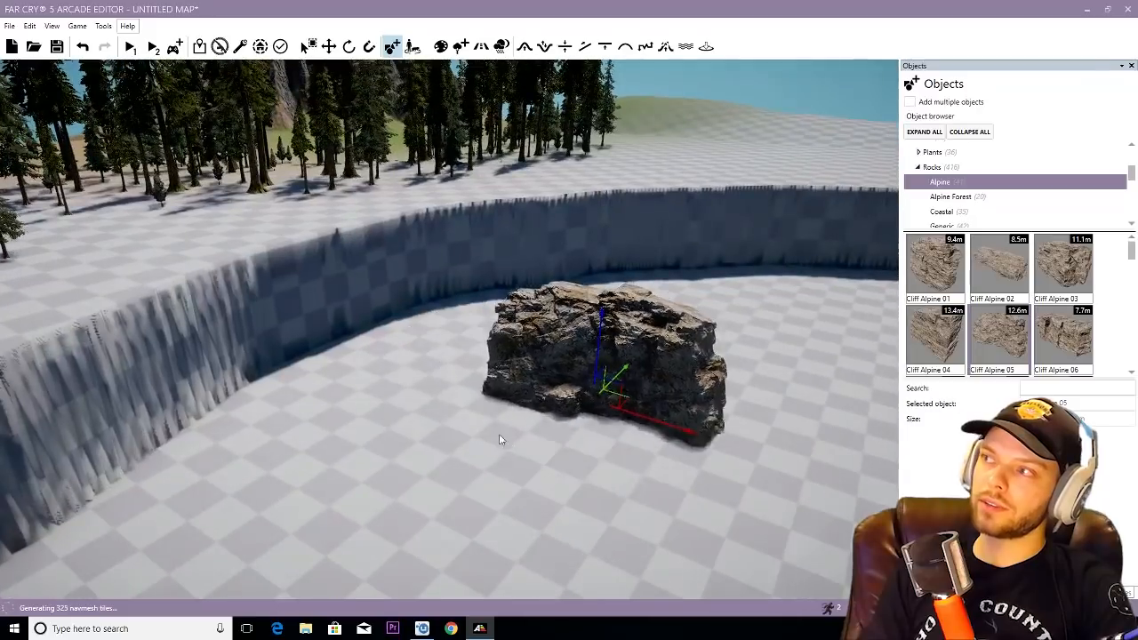
pyautogui.click(457, 397)
pyautogui.click(937, 278)
pyautogui.click(668, 433)
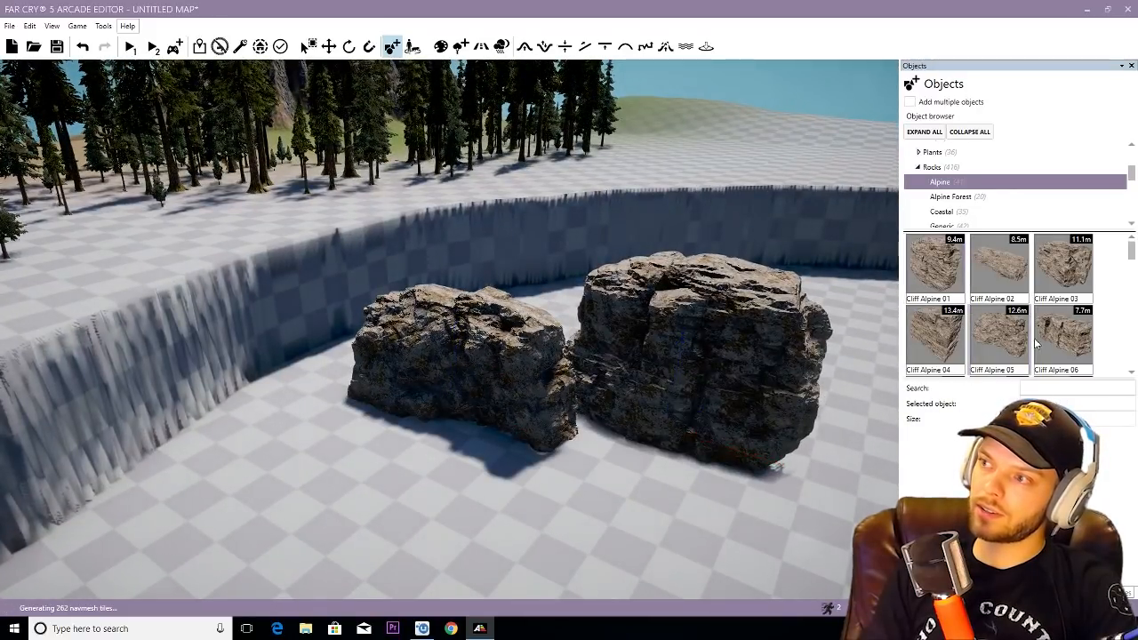
# - Add a Cliff Alpine 03 in front of the placed rocks and a Cliff Alpine 04 beside them
pyautogui.click(1057, 280)
pyautogui.click(770, 509)
pyautogui.click(934, 338)
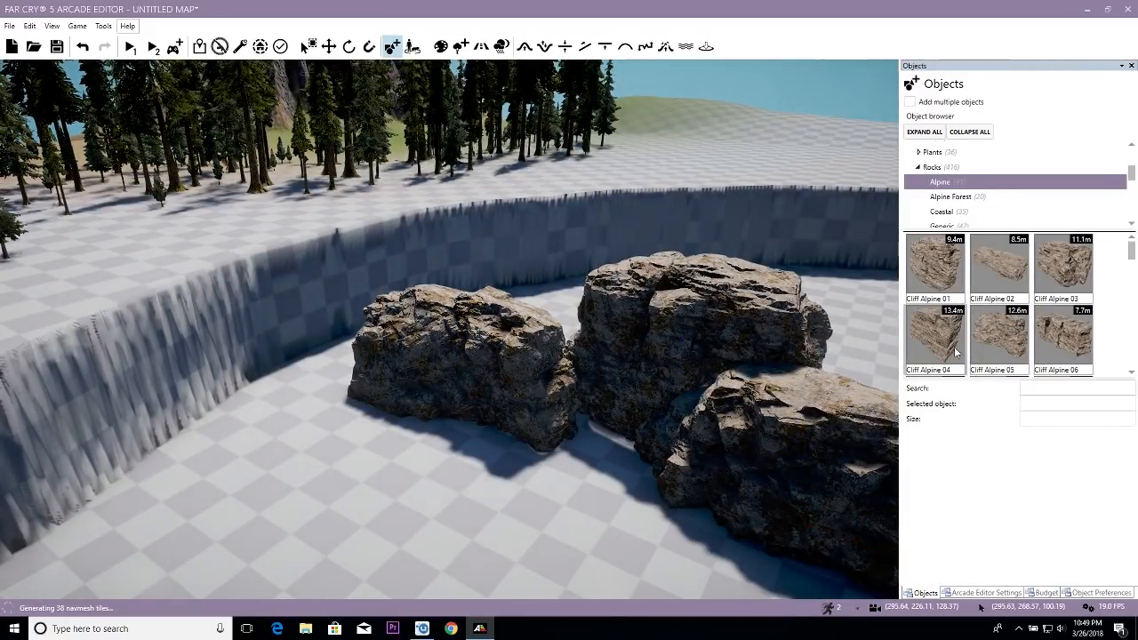
pyautogui.moveTo(640, 452); pyautogui.dragTo(738, 458, button='right')
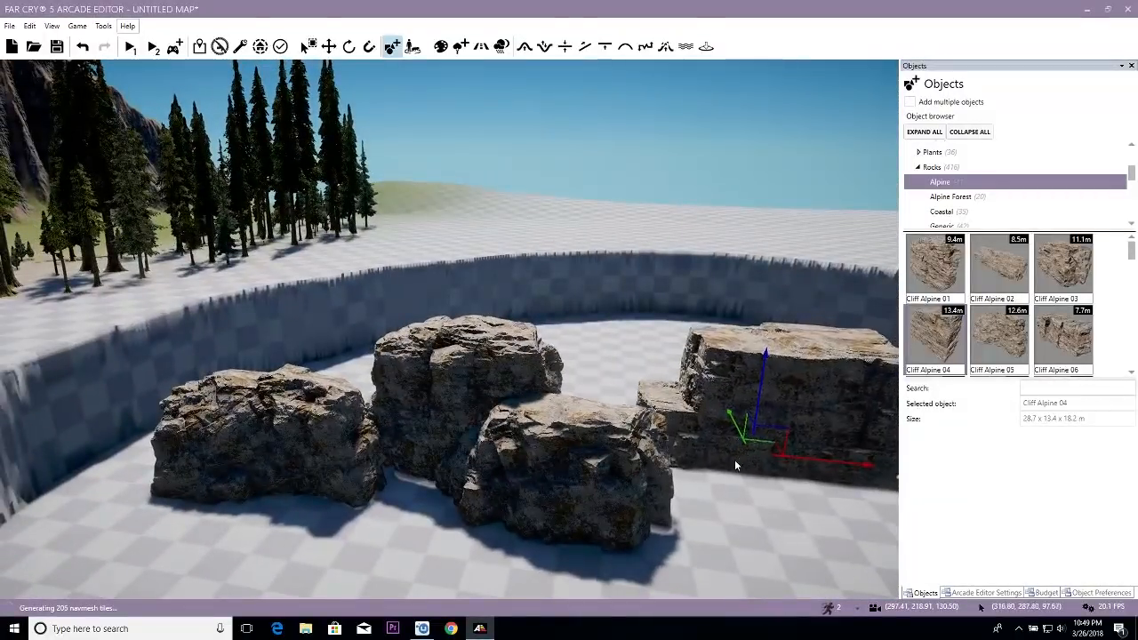
# - Place a Cliff Alpine 06 in front of the Cliff Alpine 04 and lay a Cliff Alpine 02 across the top of the cluster
pyautogui.click(1057, 331)
pyautogui.click(730, 534)
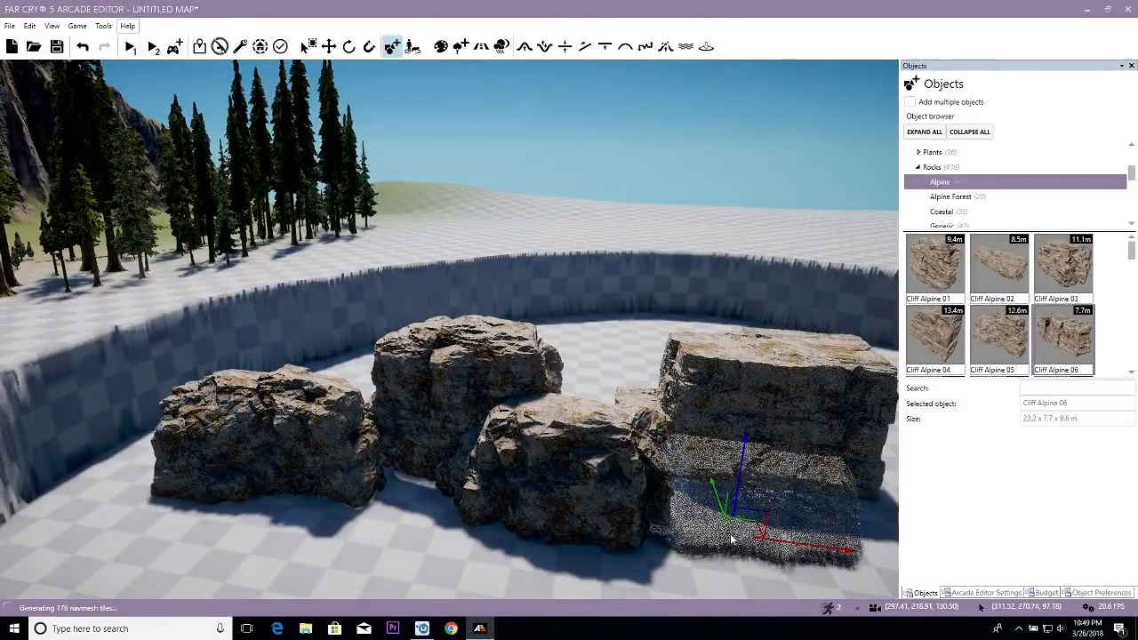
pyautogui.click(1000, 262)
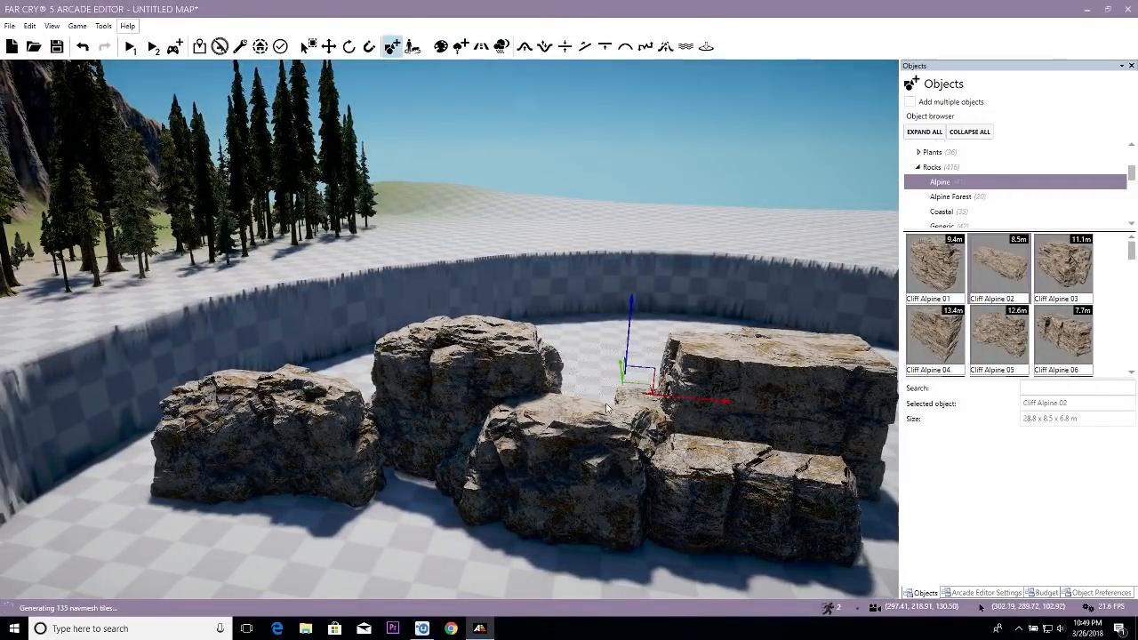
pyautogui.scroll(-3, 995, 303)
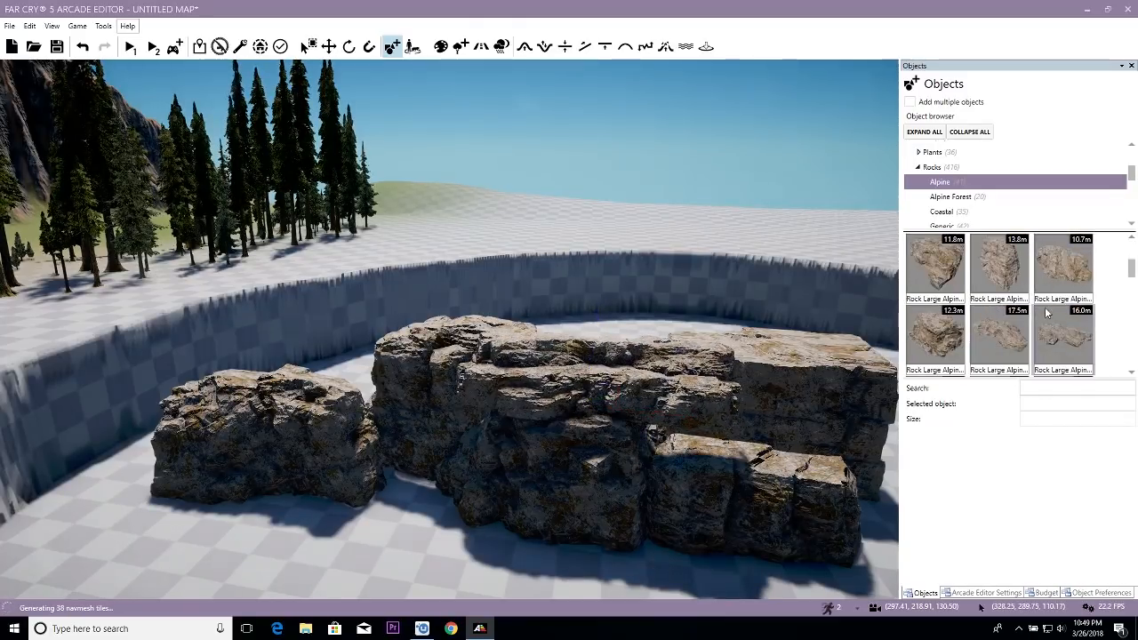
pyautogui.scroll(-1, 945, 311)
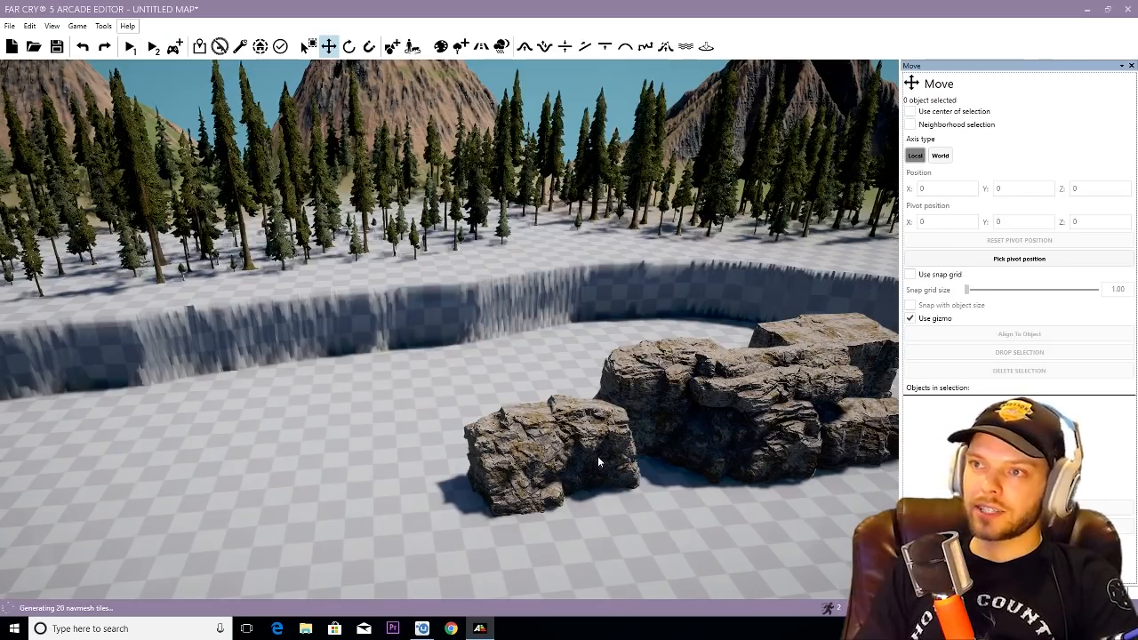
pyautogui.scroll(3, 596, 461)
pyautogui.scroll(2, 596, 465)
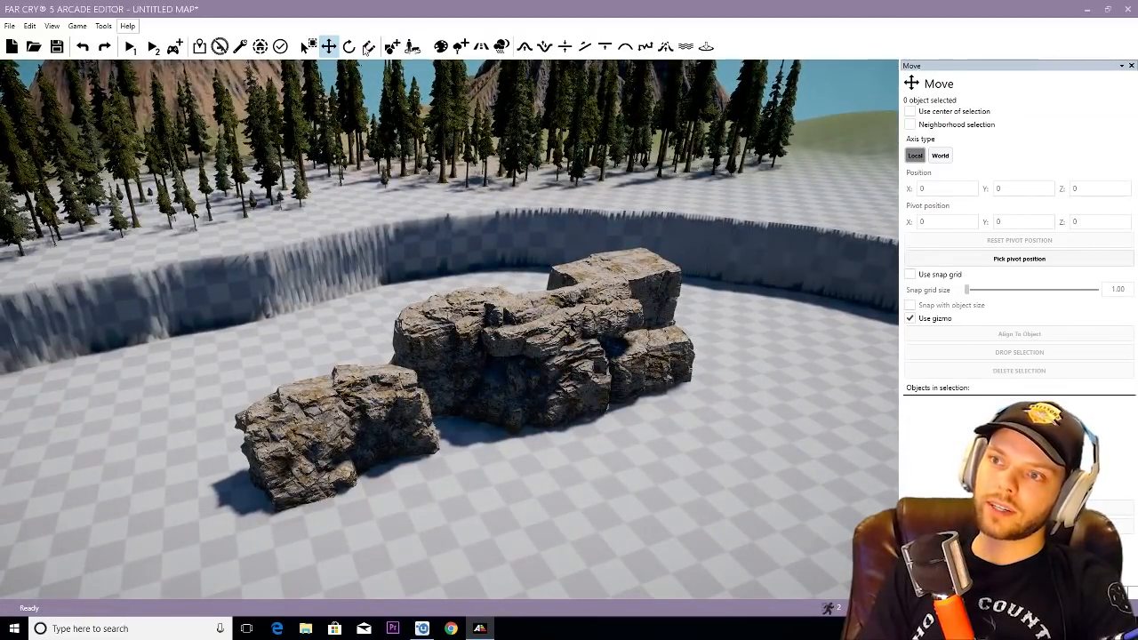
# - Copy rocks from the sample cluster to the basin wall, including a Cliff Alpine 03 beside the low cliff piece
pyautogui.moveTo(489, 418); pyautogui.dragTo(438, 431, button='right')
pyautogui.moveTo(442, 426); pyautogui.dragTo(268, 303)
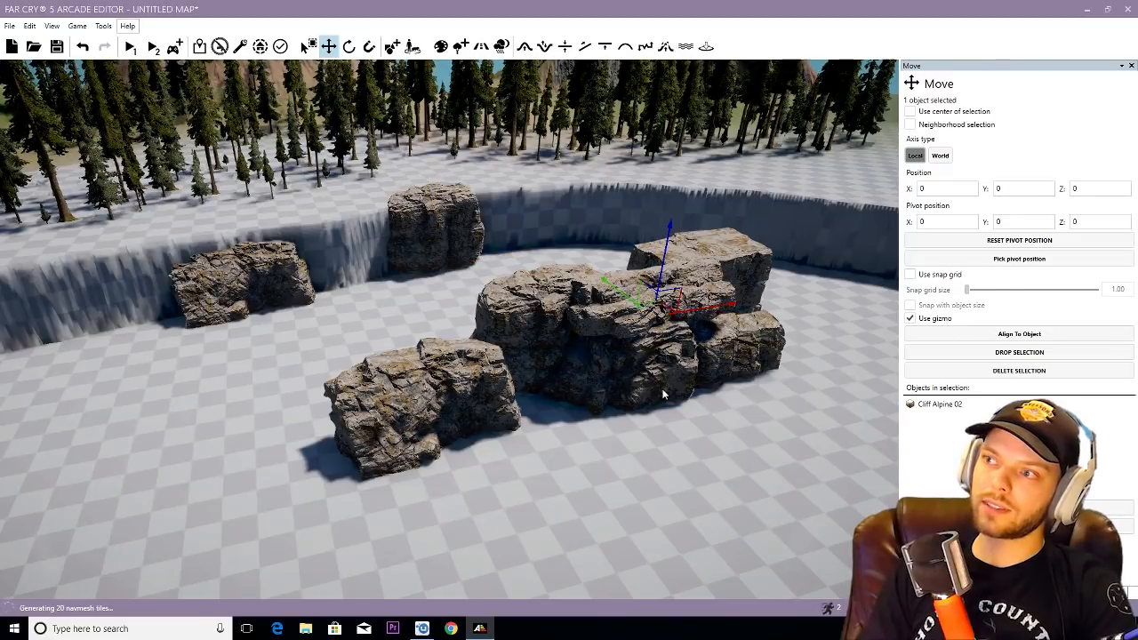
pyautogui.moveTo(207, 317); pyautogui.dragTo(157, 323)
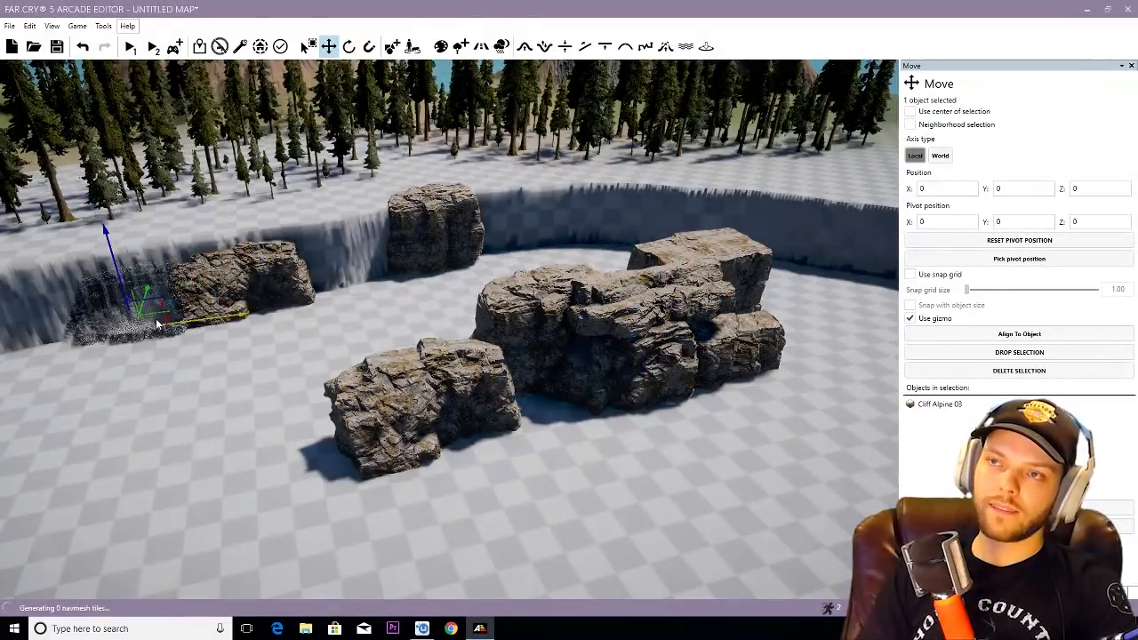
pyautogui.moveTo(711, 307); pyautogui.dragTo(561, 300, button='right')
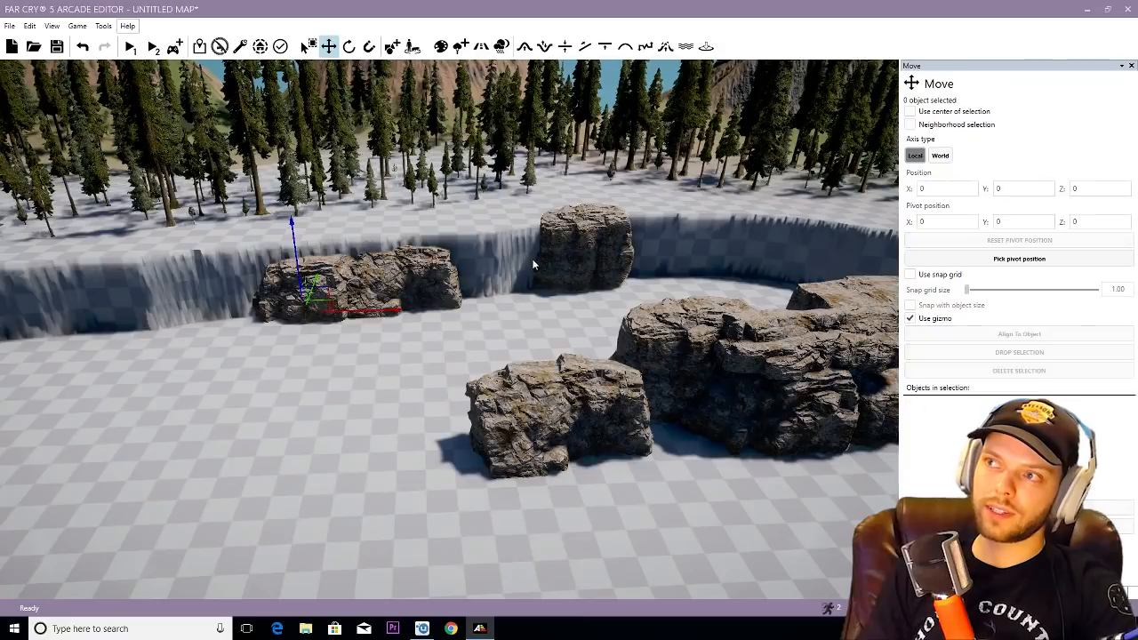
# - Add a Cliff Alpine 01 copy at the outer end of the wall rocks, rotate it and sink it into the basin wall
pyautogui.moveTo(287, 318); pyautogui.dragTo(249, 315)
pyautogui.press('3')
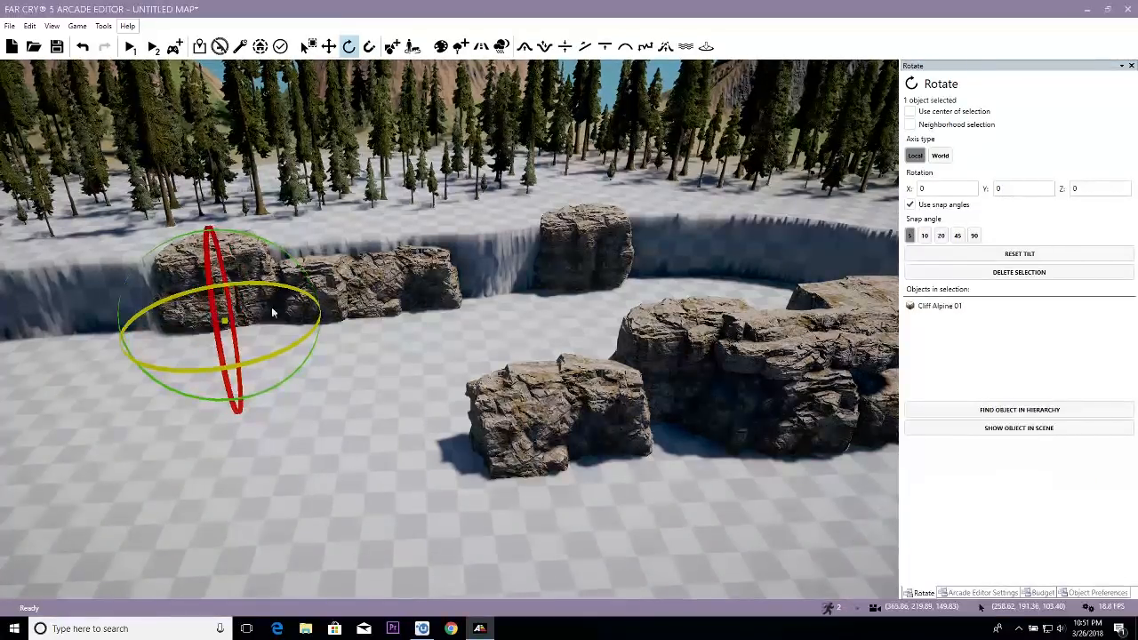
pyautogui.press('w')
pyautogui.moveTo(237, 313); pyautogui.dragTo(236, 307)
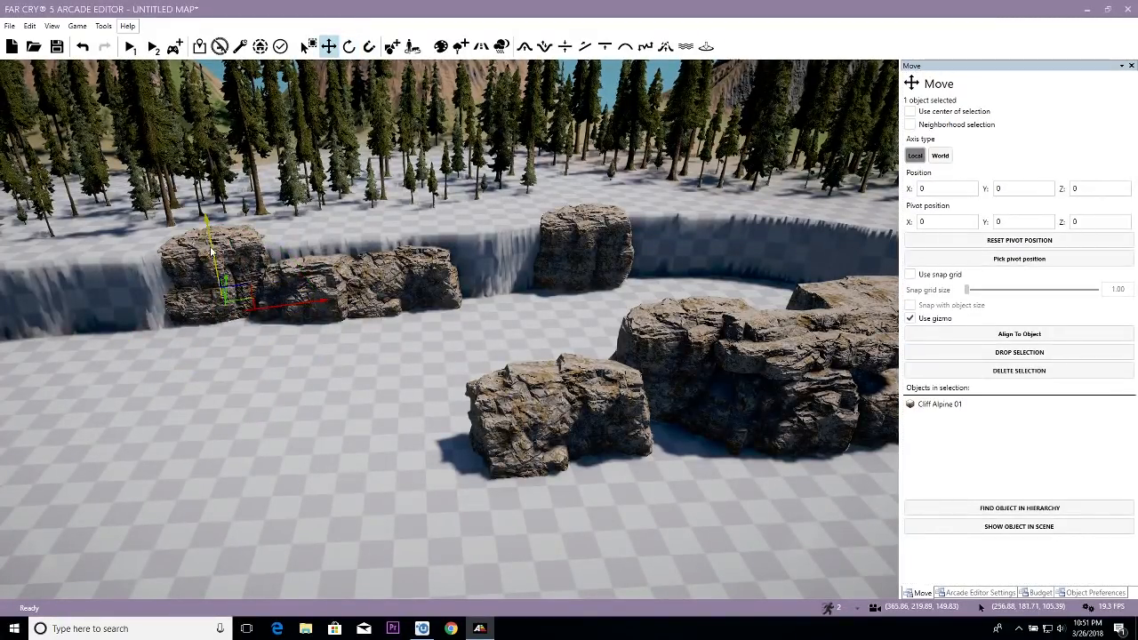
pyautogui.moveTo(209, 246); pyautogui.dragTo(211, 248)
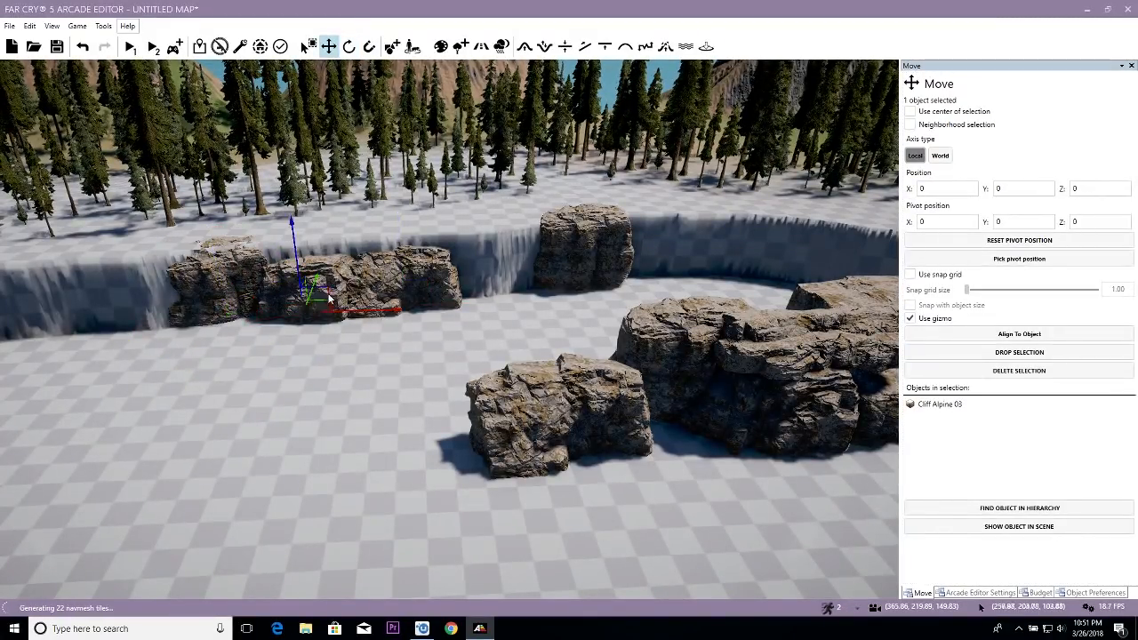
# - Copy the Cliff Alpine 03 into the gap before the tall wall rock and rotate it to line up with the wall
pyautogui.press('e')
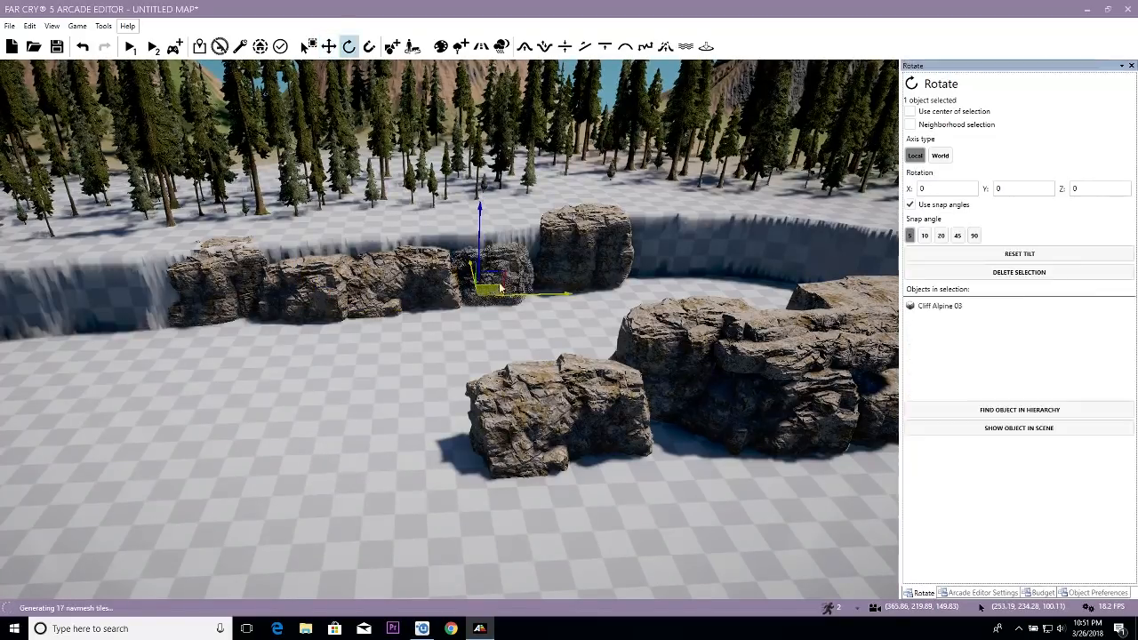
pyautogui.moveTo(520, 274); pyautogui.dragTo(520, 274)
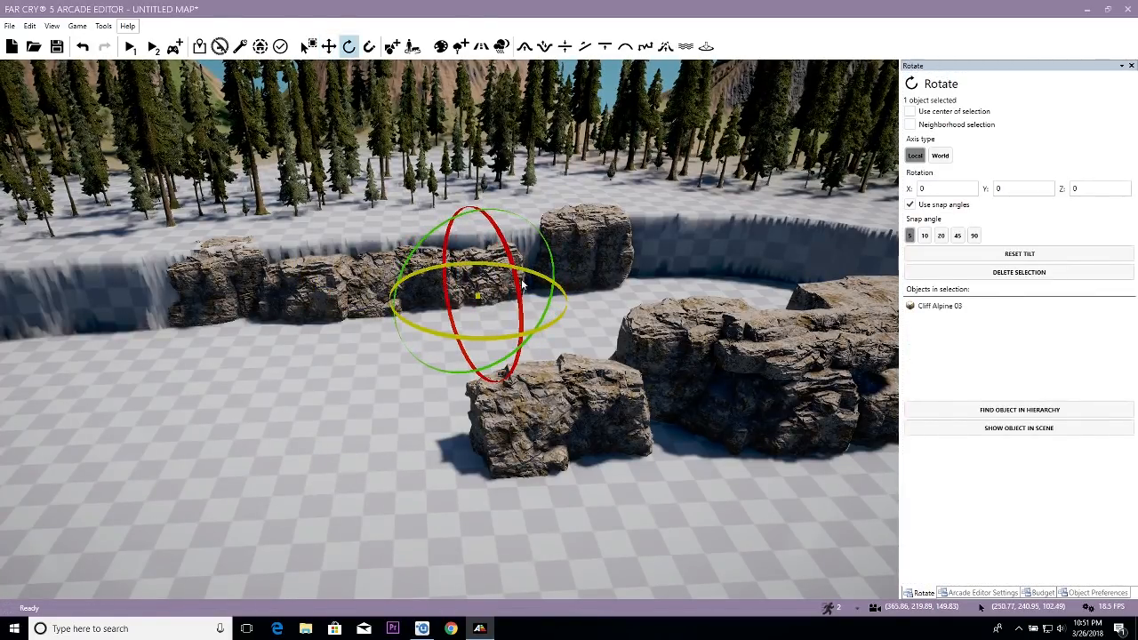
pyautogui.click(431, 332)
# - Copy the Cliff Alpine 02 from the sample cluster onto the top edge of the wall rocks farthest from the tall rock
pyautogui.click(727, 369)
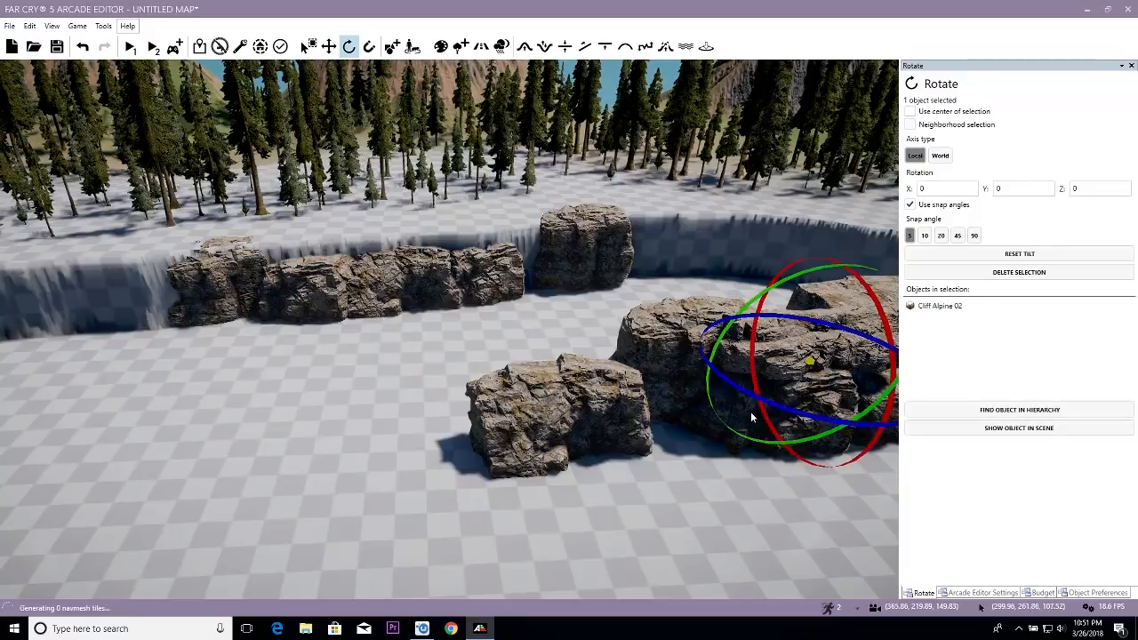
pyautogui.press('w')
pyautogui.moveTo(829, 354); pyautogui.dragTo(299, 223)
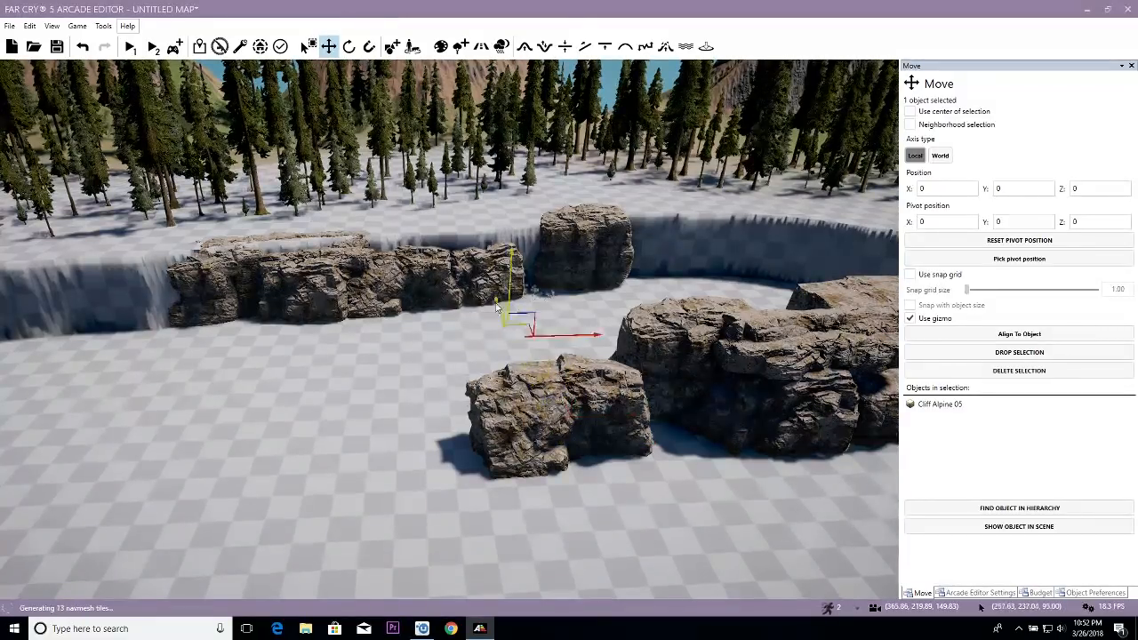
# - Fit a Cliff Alpine 05 copy against the wall beside the tall rock, rotating and shifting it to close the gap
pyautogui.moveTo(525, 298); pyautogui.dragTo(500, 276)
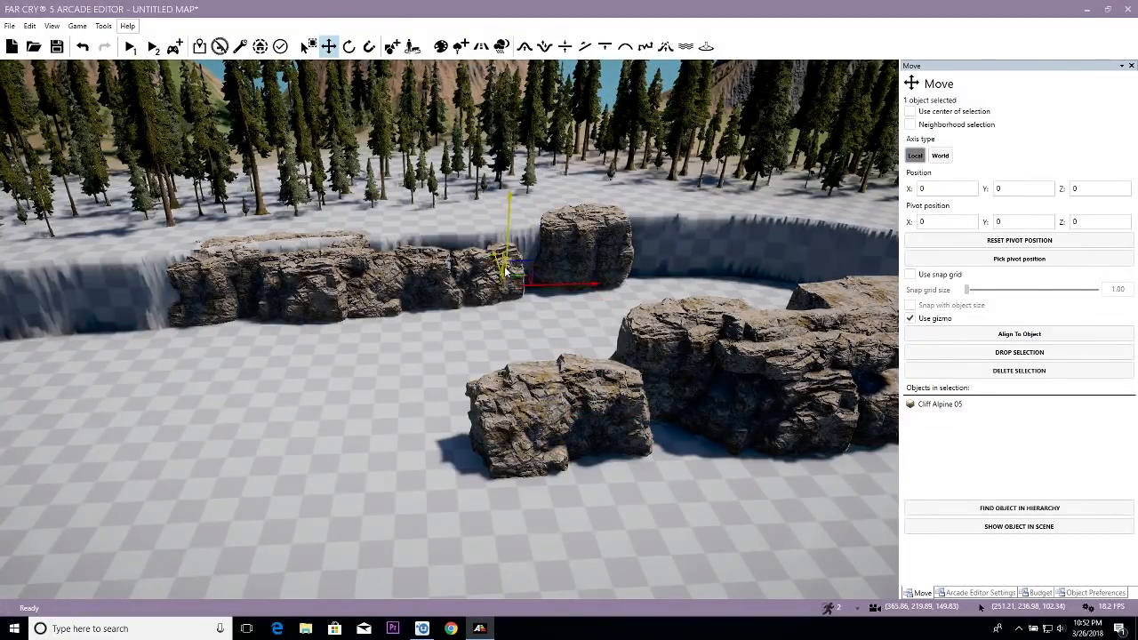
pyautogui.press('w')
pyautogui.press('d')
pyautogui.press('3')
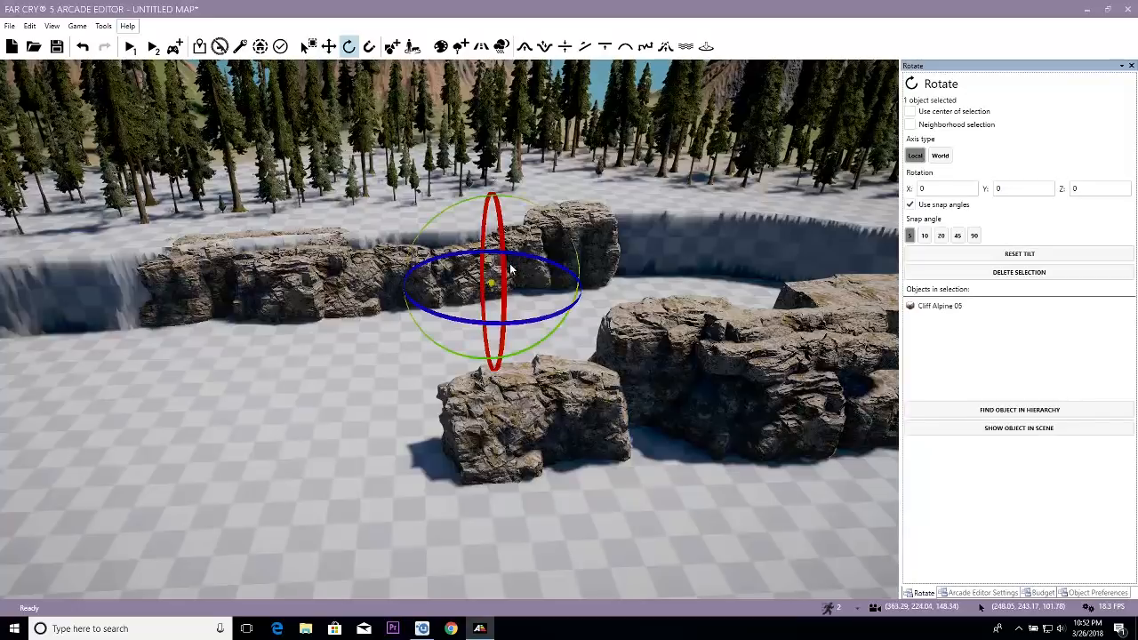
pyautogui.press('2')
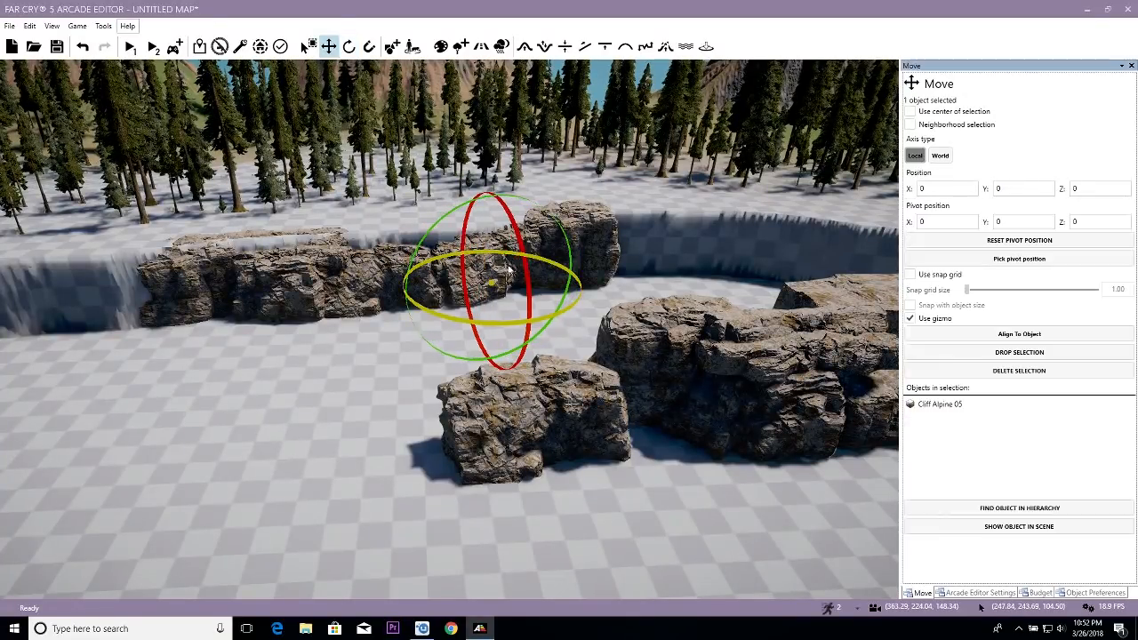
pyautogui.moveTo(520, 273); pyautogui.dragTo(522, 275)
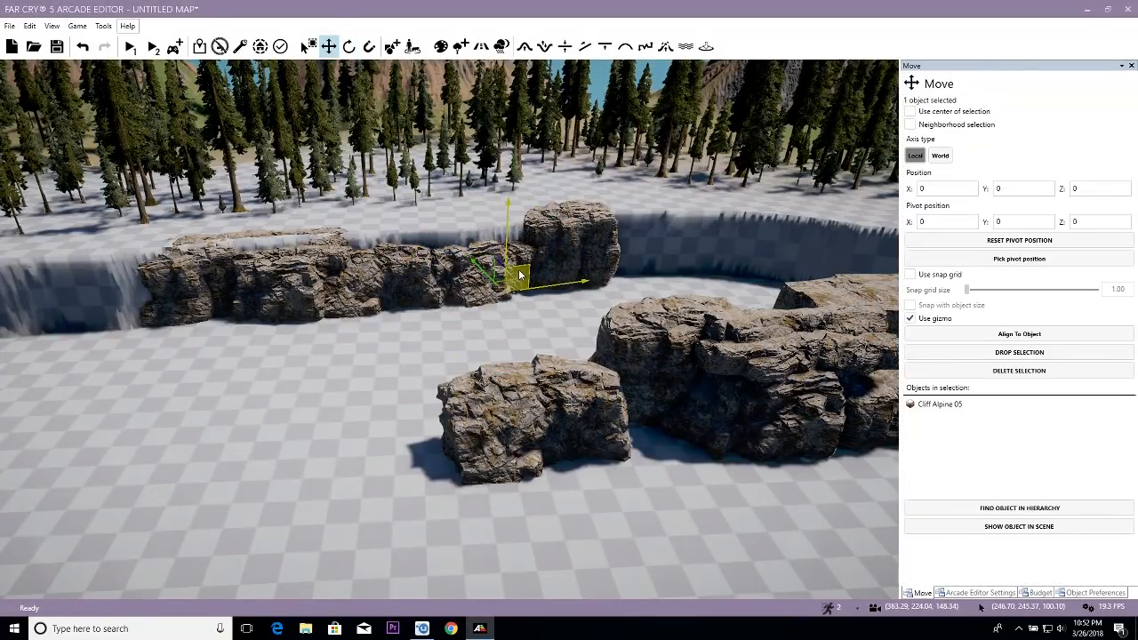
# - Place a Cliff Alpine 02 copy along the top edge beside the tall wall rock, rotate it and lower it into the ground
pyautogui.press('d')
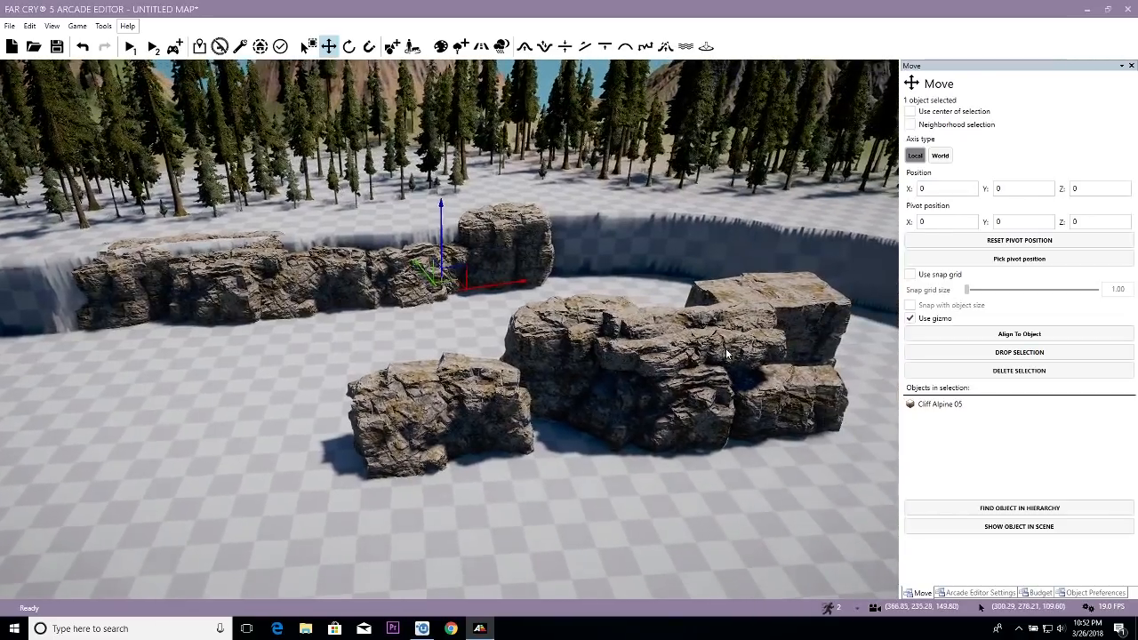
pyautogui.moveTo(453, 259); pyautogui.dragTo(423, 240)
pyautogui.press('space')
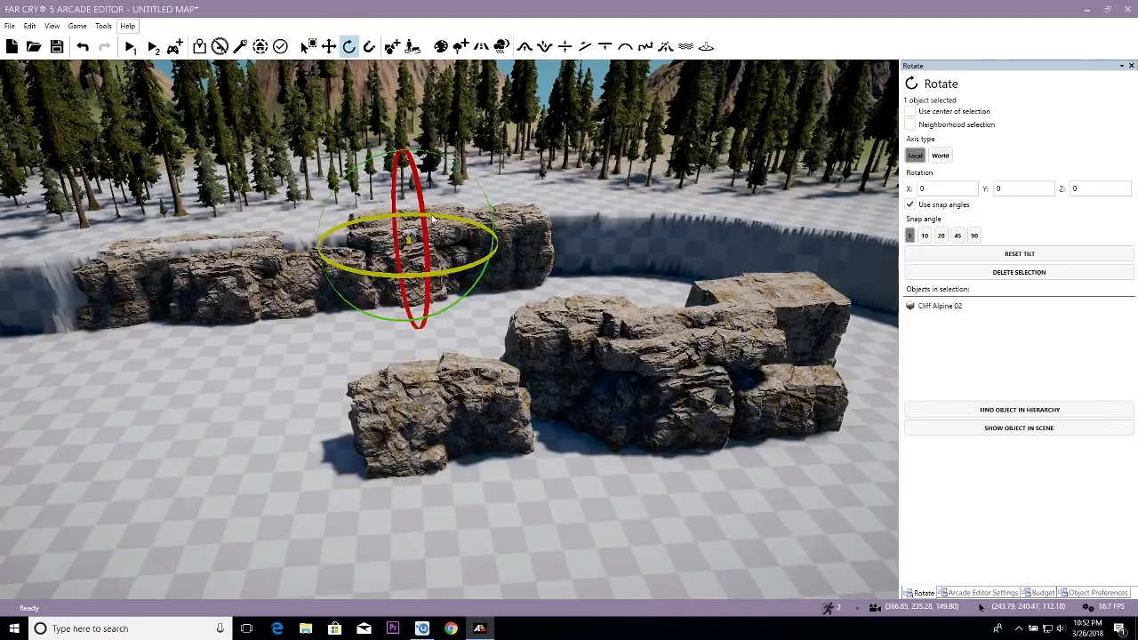
pyautogui.press('space')
pyautogui.moveTo(411, 206); pyautogui.dragTo(411, 221)
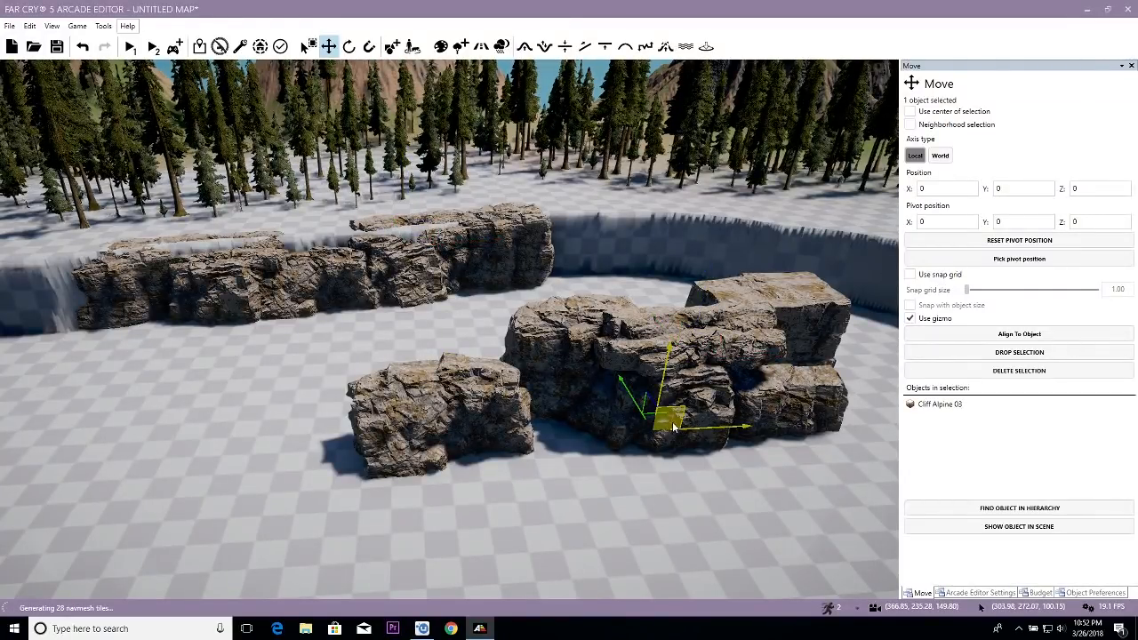
# - Copy the Cliff Alpine 03 from the sample cluster into the middle of the wall row and rotate it to fit
pyautogui.moveTo(671, 425); pyautogui.dragTo(345, 291)
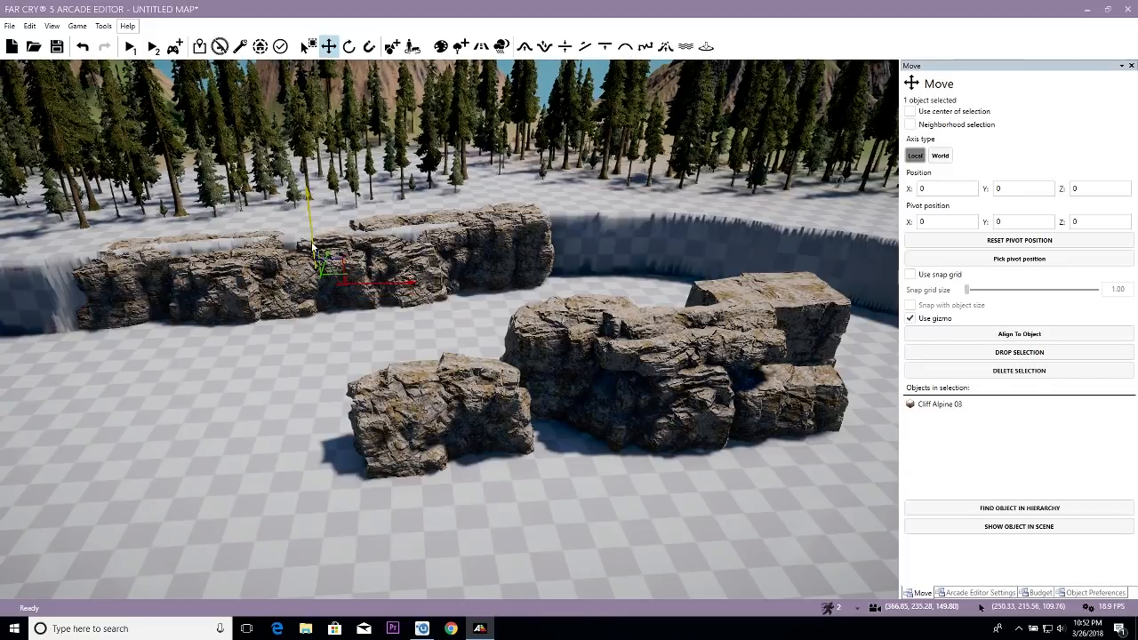
pyautogui.press('e')
pyautogui.moveTo(347, 256); pyautogui.dragTo(318, 252)
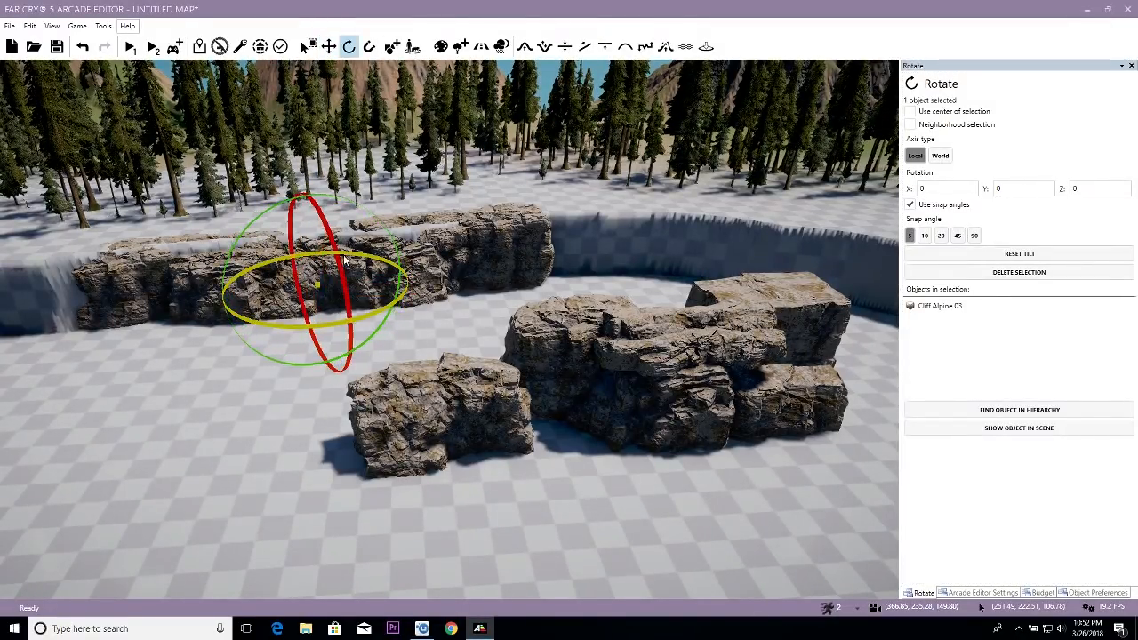
pyautogui.press('w')
pyautogui.moveTo(360, 354); pyautogui.dragTo(360, 354, button='right')
pyautogui.press('w')
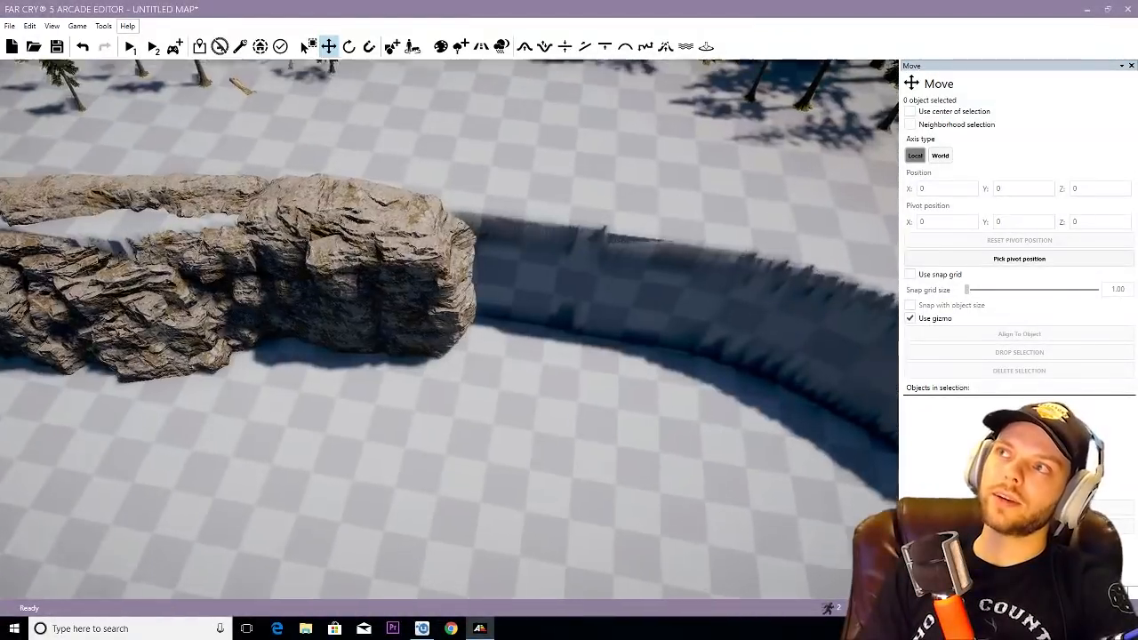
# - Try to ramp the steep rim down to the basin floor beside the shaded end of the cliff wall with the Ramp tool
pyautogui.moveTo(449, 329); pyautogui.dragTo(480, 378, button='right')
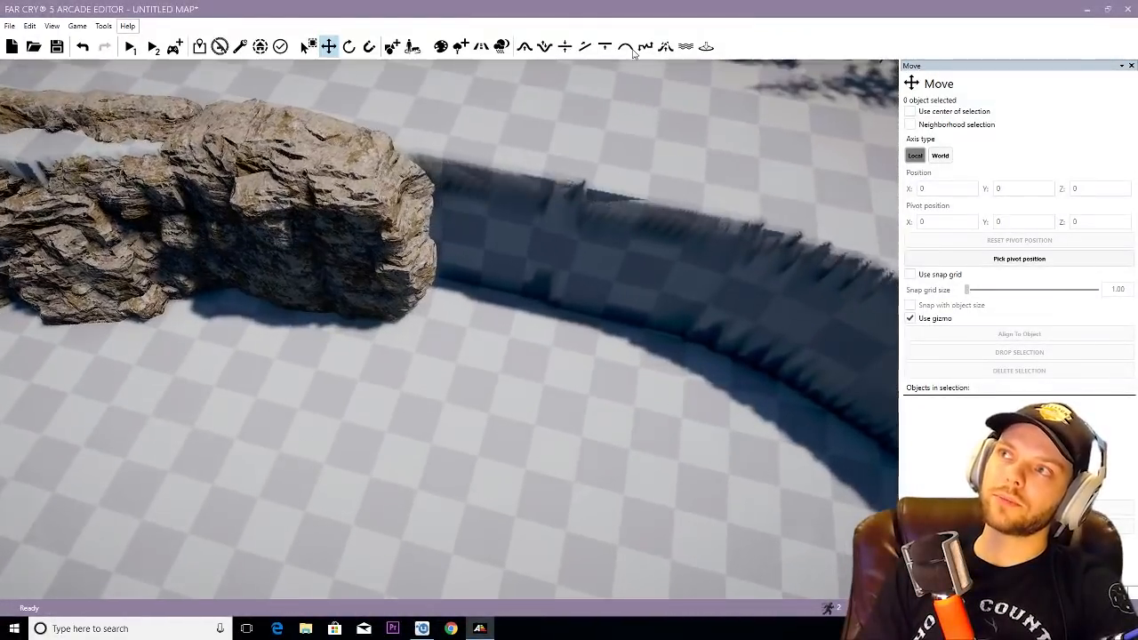
pyautogui.click(584, 46)
pyautogui.moveTo(433, 127)
pyautogui.mouseDown()
pyautogui.moveTo(483, 483)
pyautogui.moveTo(507, 449)
pyautogui.mouseUp()
pyautogui.moveTo(526, 178); pyautogui.dragTo(576, 420)
pyautogui.moveTo(599, 190); pyautogui.dragTo(646, 419)
pyautogui.moveTo(647, 419); pyautogui.dragTo(558, 320, button='right')
# - Try a ramp between the basin floor and the rim at the opposite end of the cliff wall
pyautogui.press('w')
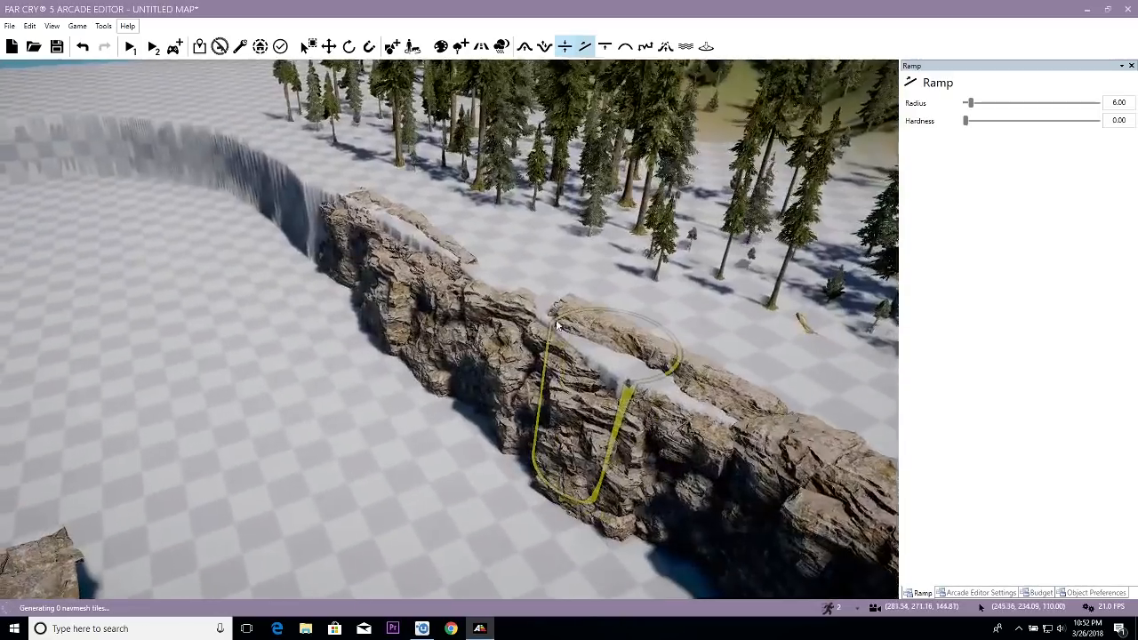
pyautogui.press('s')
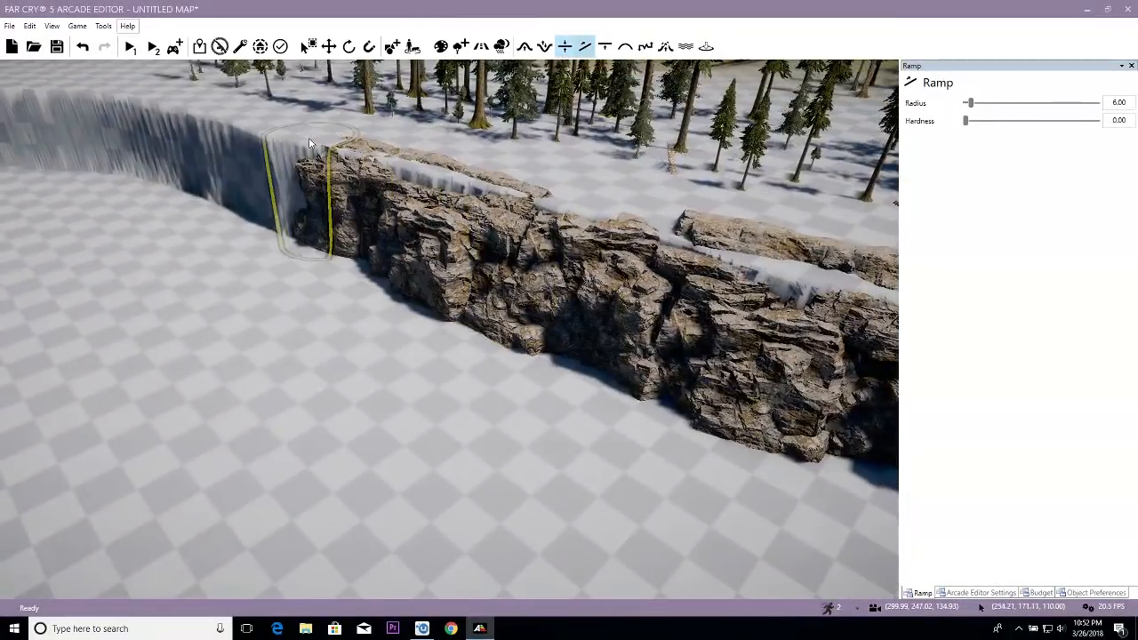
pyautogui.moveTo(196, 259); pyautogui.dragTo(265, 156)
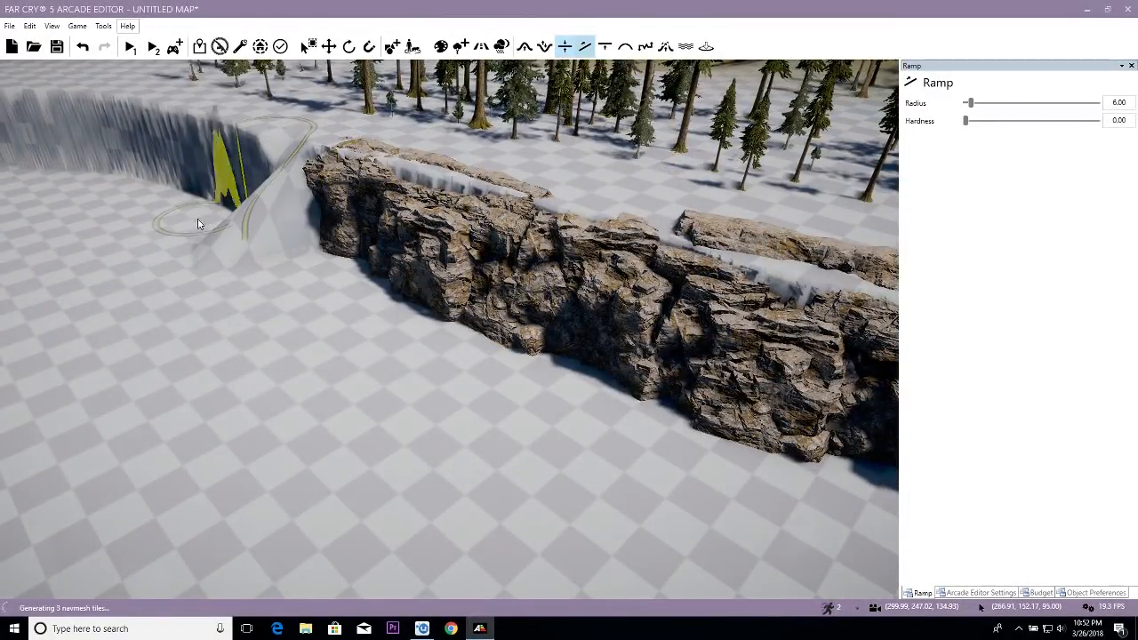
pyautogui.moveTo(258, 233)
pyautogui.mouseDown(button='right')
pyautogui.moveTo(364, 258)
pyautogui.moveTo(533, 266)
pyautogui.moveTo(278, 236)
pyautogui.moveTo(112, 236)
pyautogui.moveTo(311, 235)
pyautogui.mouseUp(button='right')
pyautogui.press('s')
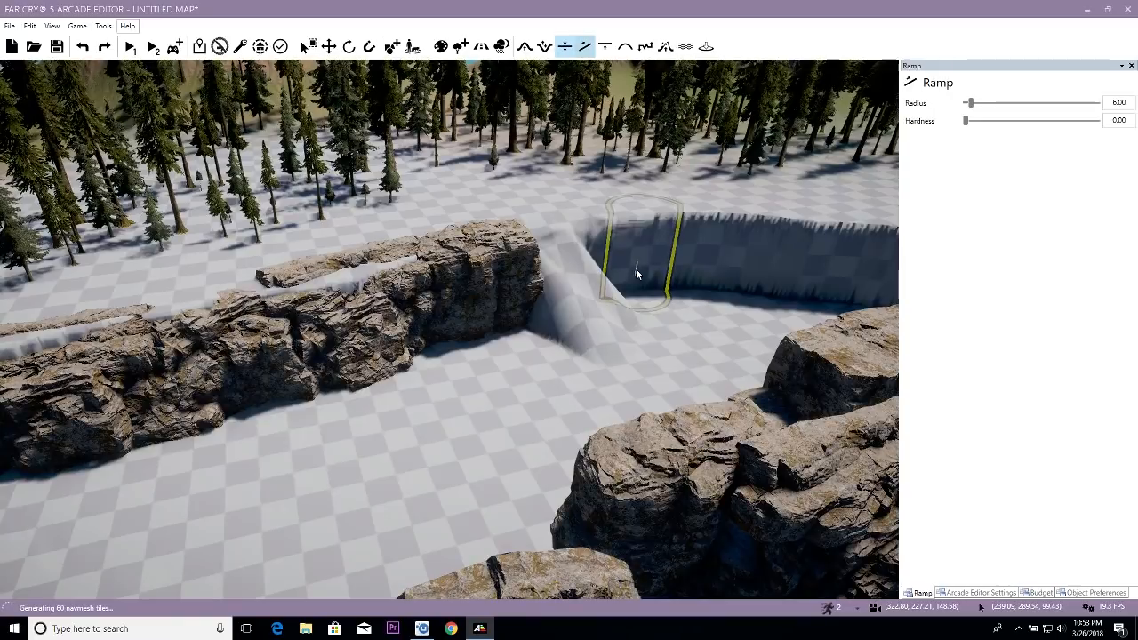
# - Undo the trial ramps at both ends of the cliff wall
pyautogui.hotkey('ctrl', 'z')
pyautogui.press('w')
pyautogui.moveTo(550, 243)
pyautogui.mouseDown(button='right')
pyautogui.moveTo(488, 251)
pyautogui.moveTo(488, 295)
pyautogui.mouseUp(button='right')
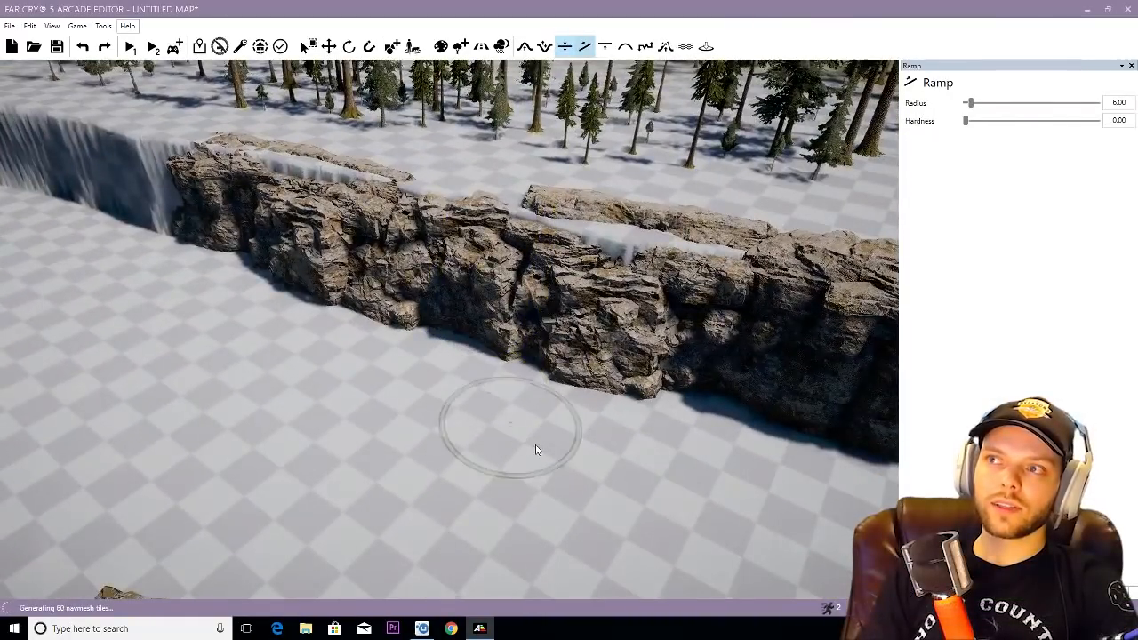
# - Build adjacent ramps of radius 6.00 from the rim to the basin floor beside the shaded end of the cliff wall
pyautogui.press('w')
pyautogui.moveTo(535, 445)
pyautogui.mouseDown(button='right')
pyautogui.moveTo(627, 398)
pyautogui.moveTo(755, 369)
pyautogui.moveTo(614, 383)
pyautogui.moveTo(543, 431)
pyautogui.moveTo(644, 458)
pyautogui.moveTo(778, 456)
pyautogui.moveTo(703, 458)
pyautogui.moveTo(680, 422)
pyautogui.moveTo(636, 419)
pyautogui.moveTo(765, 423)
pyautogui.moveTo(755, 418)
pyautogui.mouseUp(button='right')
pyautogui.press('w')
pyautogui.press('s')
pyautogui.press('w')
pyautogui.press('s')
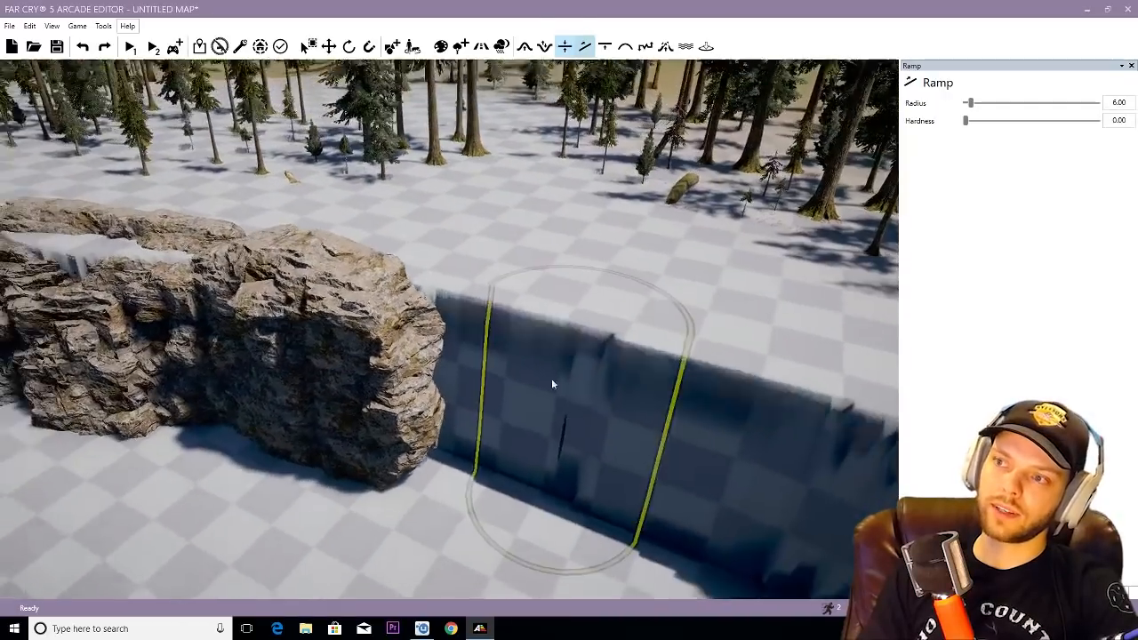
pyautogui.moveTo(521, 469); pyautogui.dragTo(492, 505, button='right')
pyautogui.click(491, 506)
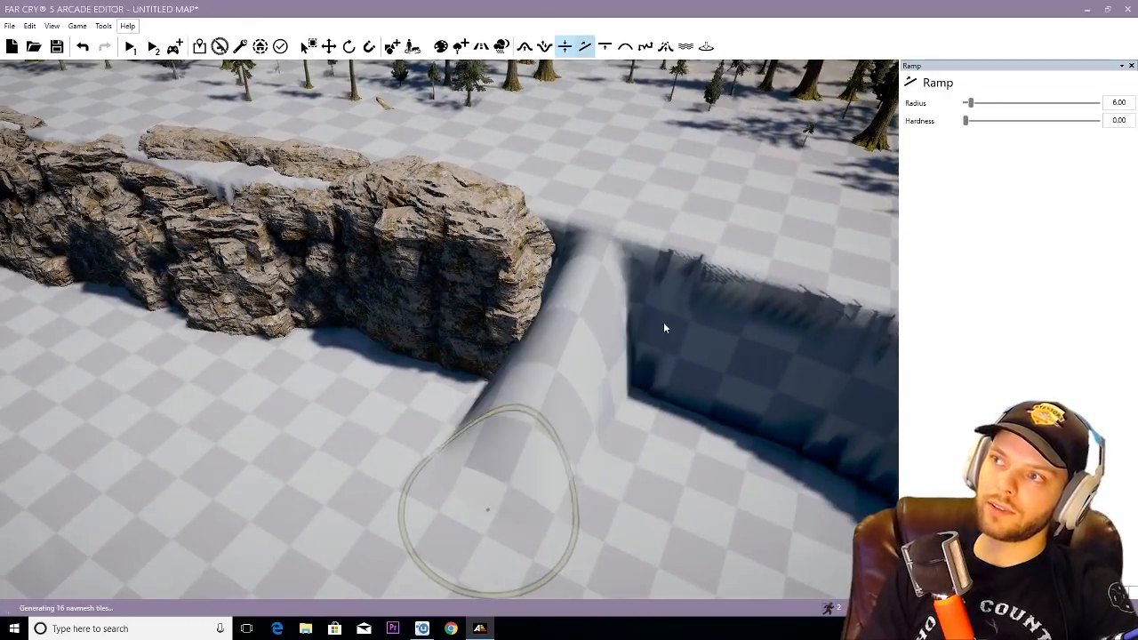
pyautogui.click(614, 542)
pyautogui.click(683, 277)
pyautogui.click(718, 520)
# - Widen the slope with more rim-to-floor ramps along the basin wall, working away from the cliff rocks
pyautogui.press('a')
pyautogui.click(826, 300)
pyautogui.moveTo(825, 300)
pyautogui.mouseDown(button='right')
pyautogui.moveTo(828, 333)
pyautogui.moveTo(830, 316)
pyautogui.mouseUp(button='right')
pyautogui.click(748, 255)
pyautogui.moveTo(748, 253); pyautogui.dragTo(740, 193, button='right')
pyautogui.click(576, 320)
pyautogui.click(671, 498)
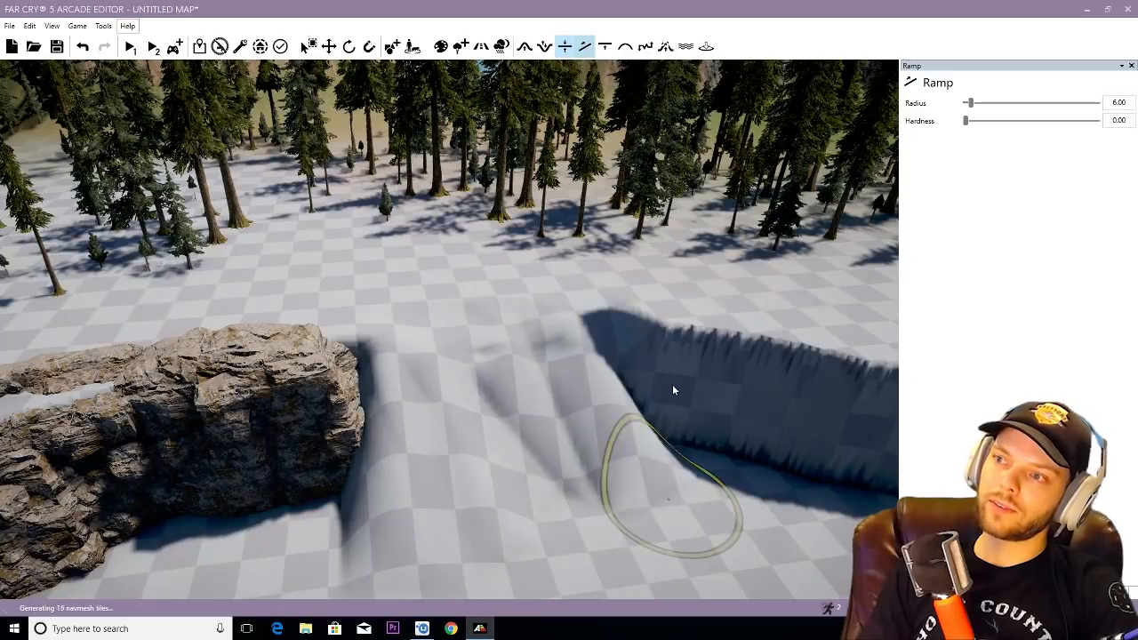
pyautogui.click(641, 341)
pyautogui.click(734, 508)
pyautogui.moveTo(734, 509); pyautogui.dragTo(673, 469, button='right')
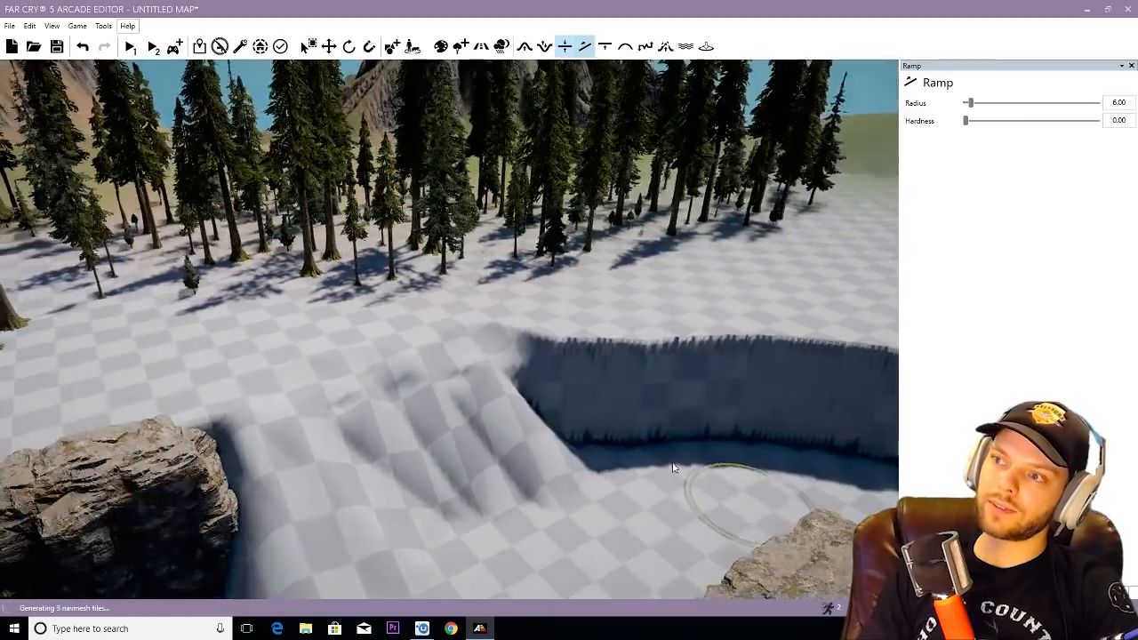
pyautogui.click(607, 512)
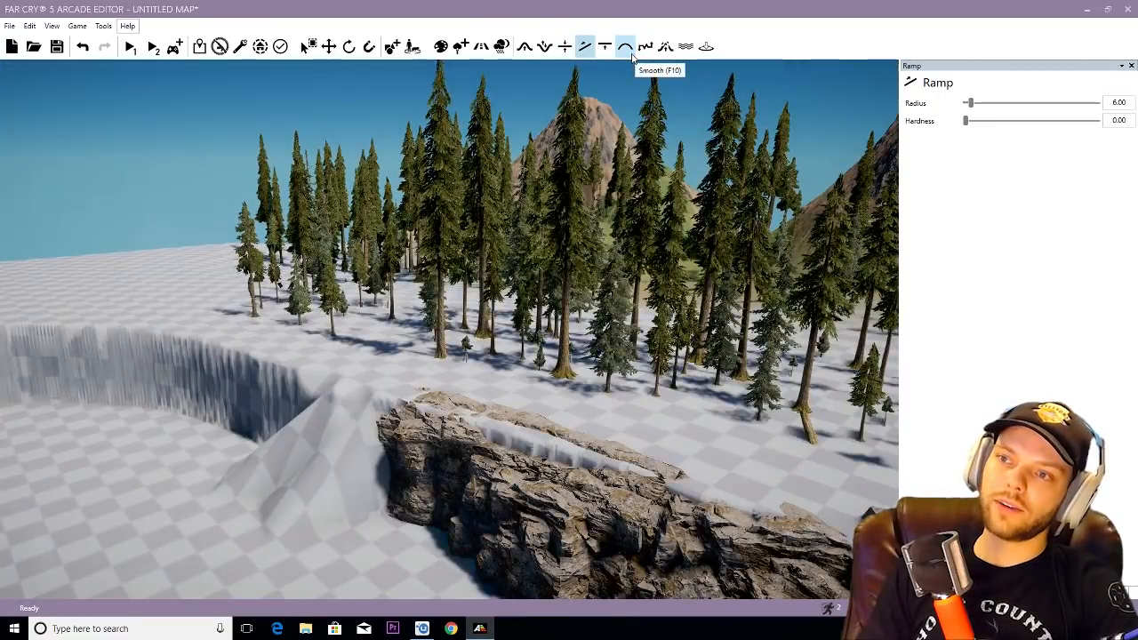
# - Try to smooth the steep basin wall next to the ramped slope using a Smooth brush with a radius of 71.50
pyautogui.moveTo(316, 436); pyautogui.dragTo(594, 117, button='right')
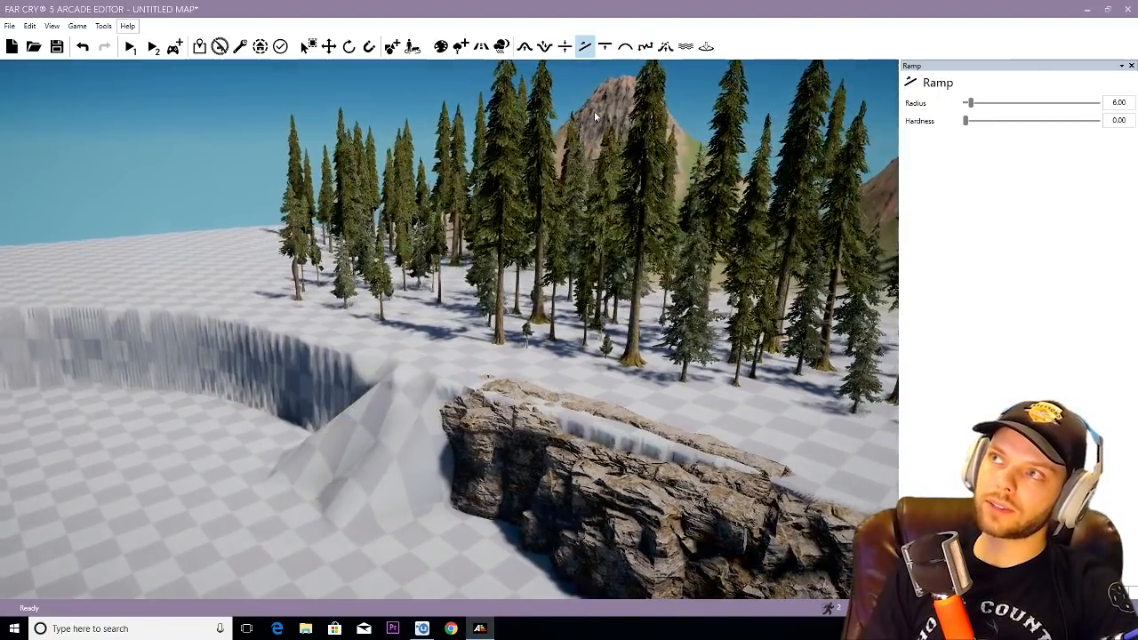
pyautogui.click(625, 47)
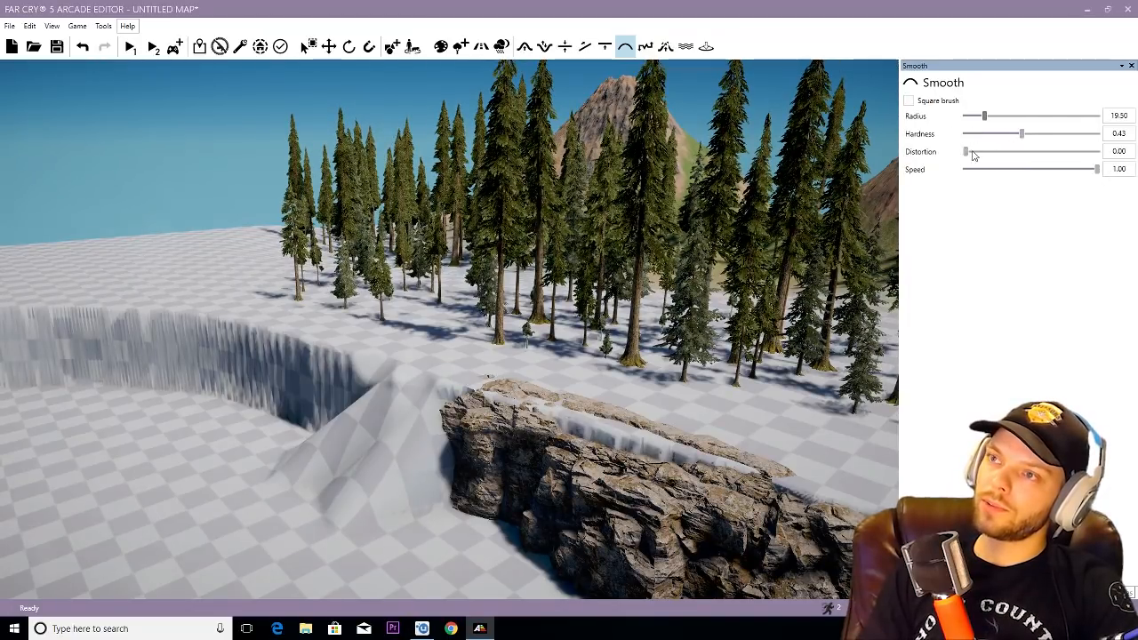
pyautogui.moveTo(745, 158); pyautogui.dragTo(1042, 79, button='right')
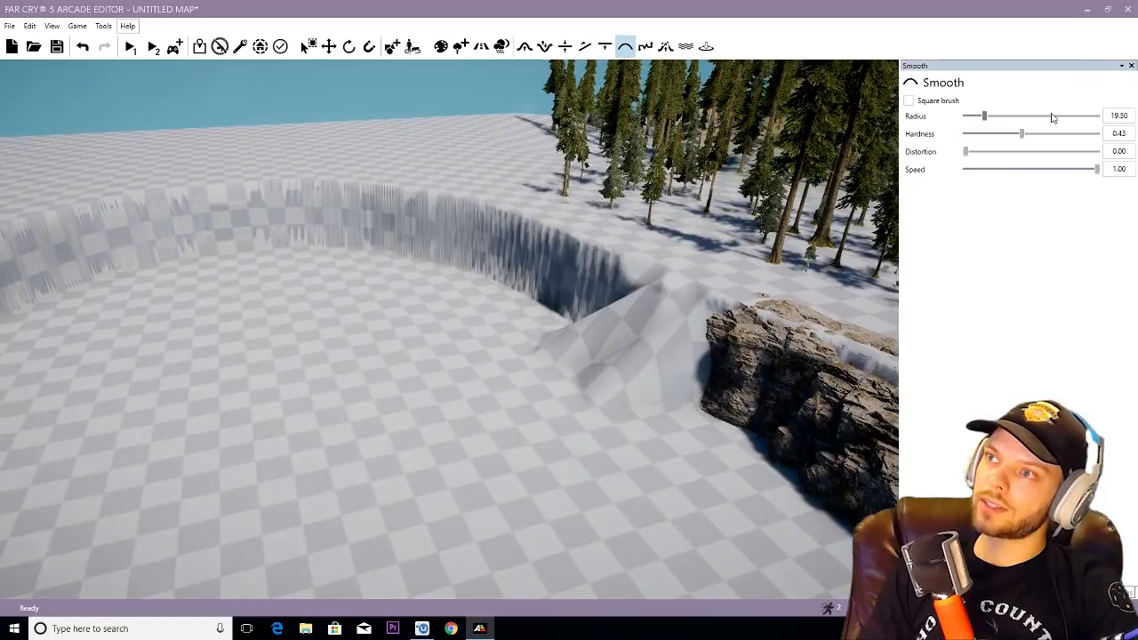
pyautogui.click(1052, 117)
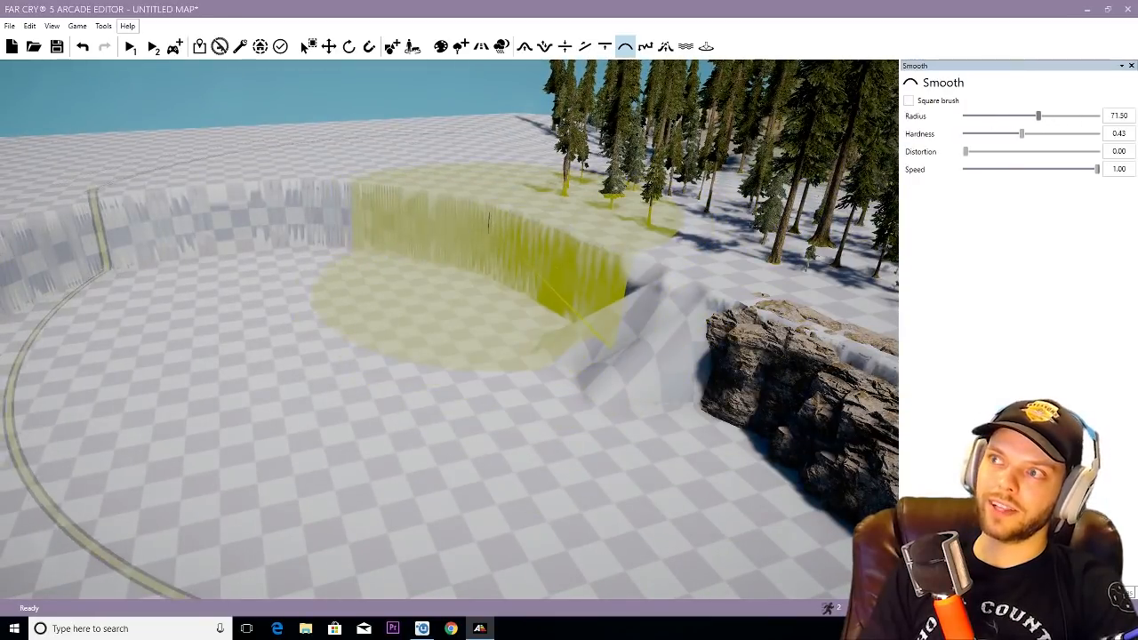
pyautogui.scroll(-12, 488, 222)
pyautogui.moveTo(482, 231)
pyautogui.mouseDown()
pyautogui.moveTo(483, 249)
pyautogui.moveTo(476, 218)
pyautogui.moveTo(551, 234)
pyautogui.mouseUp()
pyautogui.scroll(8, 579, 266)
pyautogui.moveTo(576, 247)
pyautogui.mouseDown(button='right')
pyautogui.moveTo(570, 283)
pyautogui.moveTo(578, 226)
pyautogui.mouseUp(button='right')
# - Undo the smoothing strokes on the basin wall
pyautogui.hotkey('ctrl', 'z')
pyautogui.hotkey('ctrl', 'z')
pyautogui.hotkey('ctrl', 'z')
# - Extend the slope at the cliff wall's end with two more ramps from the rim to the basin floor
pyautogui.scroll(-5, 579, 226)
pyautogui.click(585, 46)
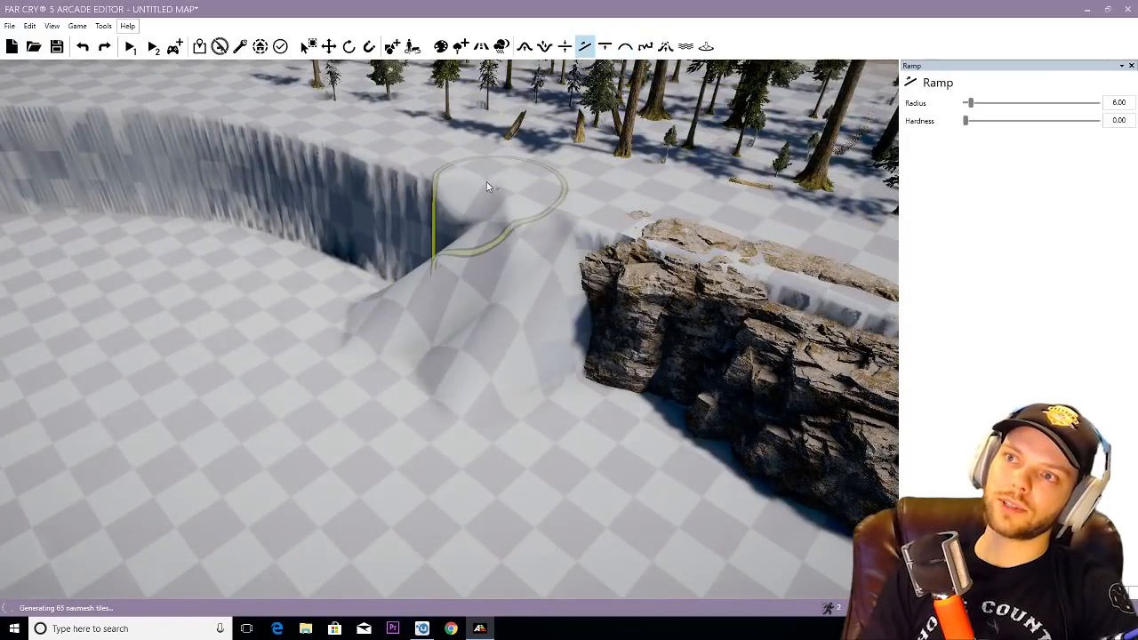
pyautogui.moveTo(468, 195); pyautogui.dragTo(294, 325)
pyautogui.moveTo(413, 169); pyautogui.dragTo(261, 292)
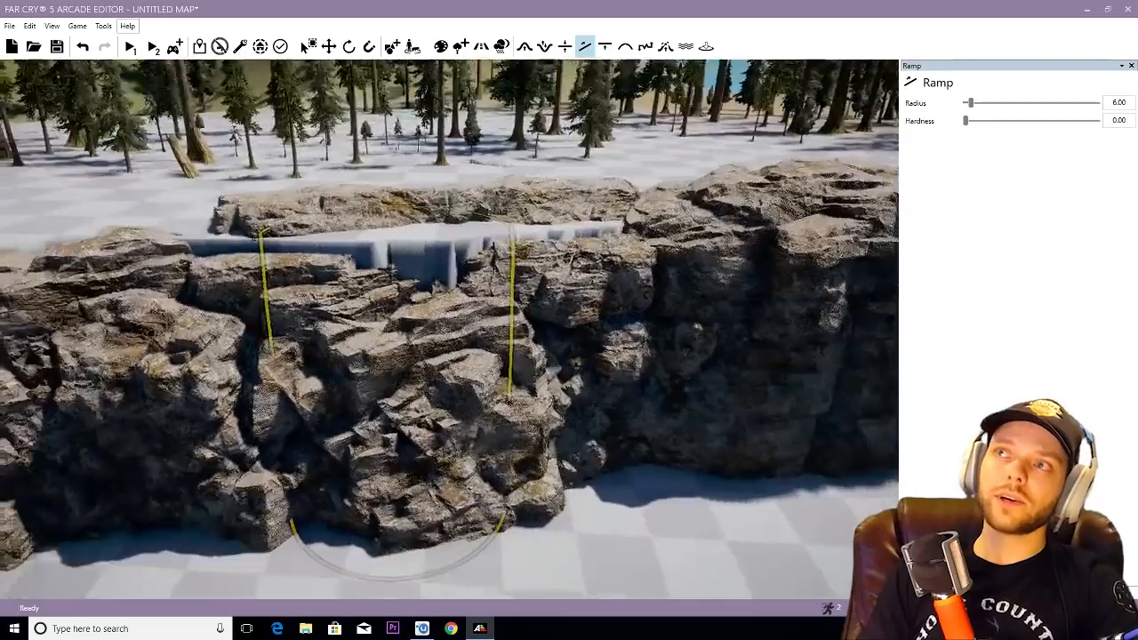
# - Place a Rock Pile Alpine 03 from the Nature objects at the foot of the cliff wall
pyautogui.moveTo(388, 223); pyautogui.dragTo(471, 103, button='right')
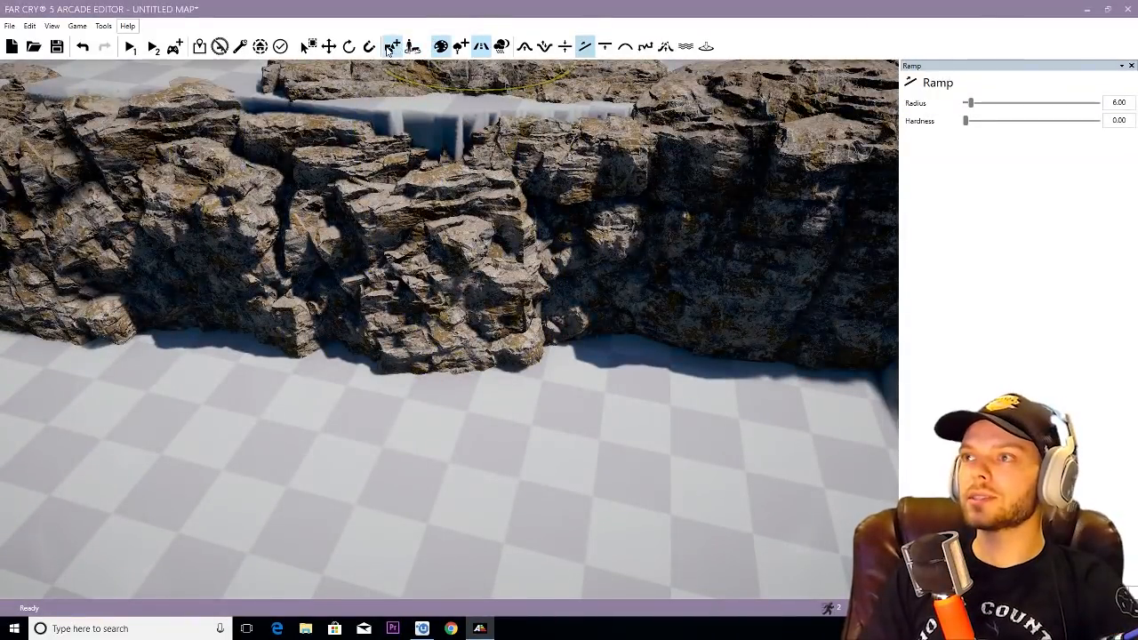
pyautogui.click(392, 46)
pyautogui.scroll(-3, 1014, 338)
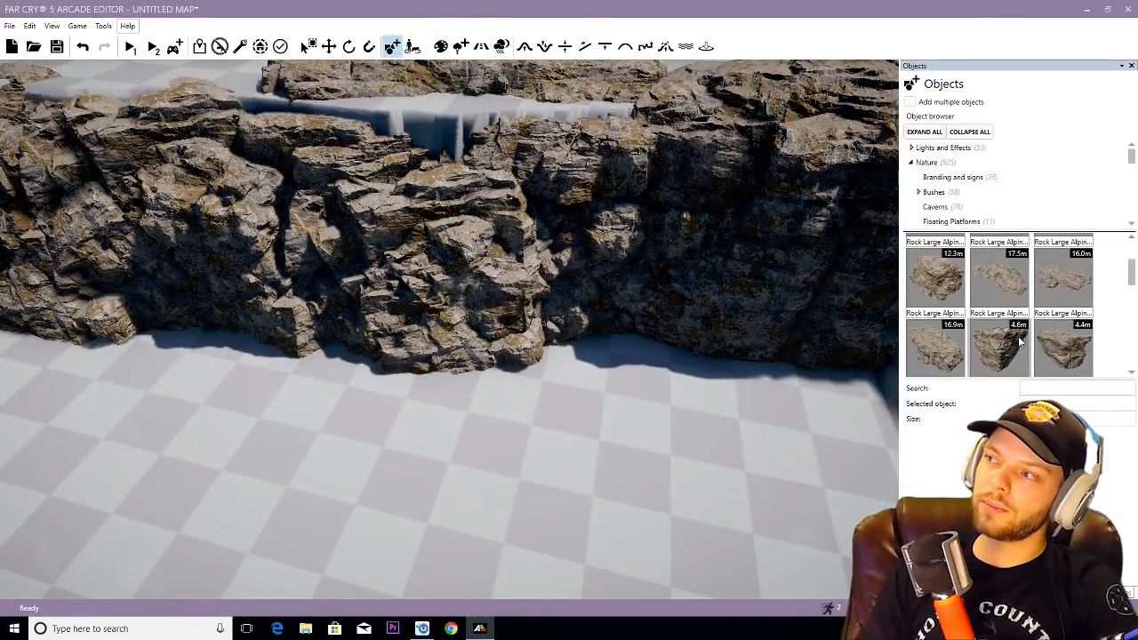
pyautogui.scroll(-2, 1019, 340)
pyautogui.scroll(-2, 1041, 334)
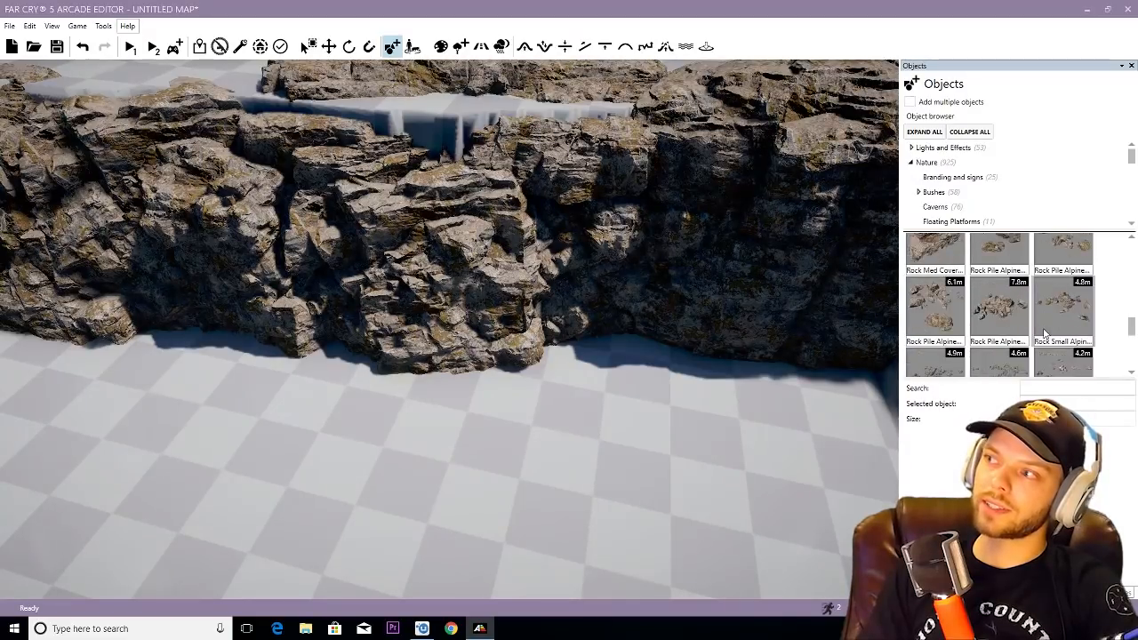
pyautogui.click(936, 306)
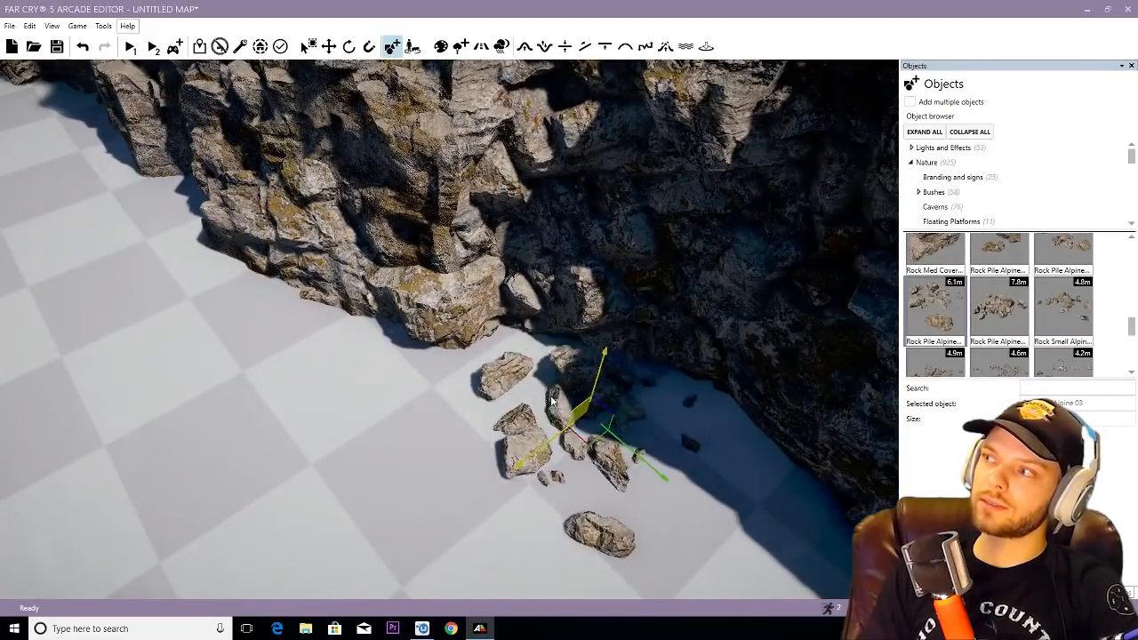
pyautogui.click(502, 378)
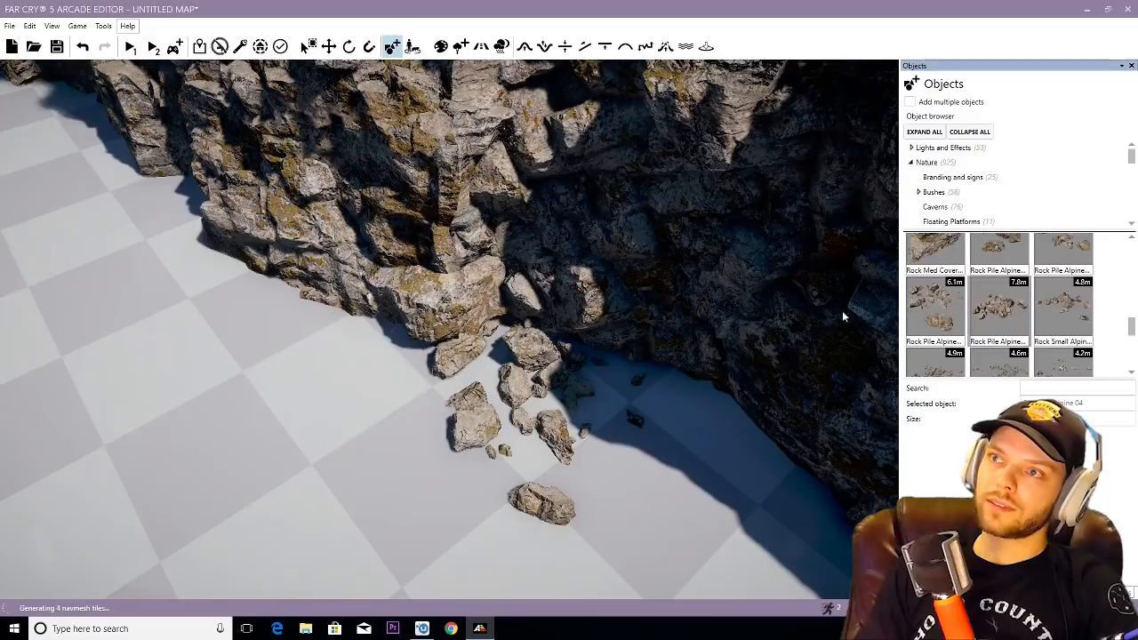
# - Place a Rock Pile Alpine 04 and a 4.8 m Rock Small Alpine beside the first pile along the cliff base
pyautogui.click(144, 305)
pyautogui.click(1051, 305)
pyautogui.click(356, 335)
pyautogui.press('s')
pyautogui.press('a')
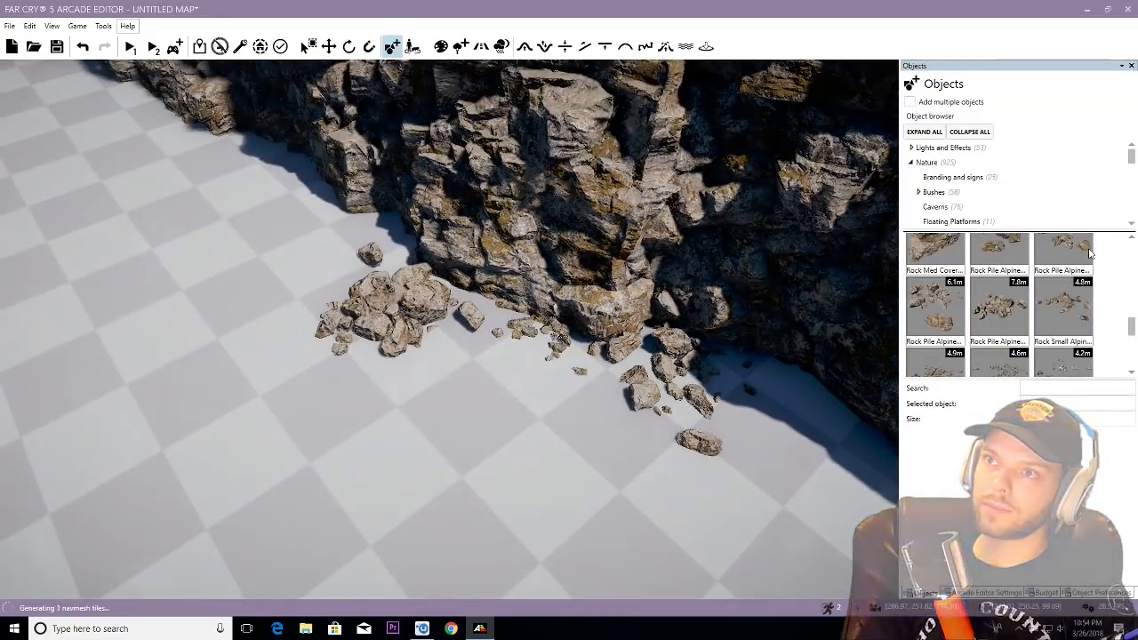
# - Add a 2.2 m Rock Pile Alpine and a Rock Pile Alpine 01 on either side of the rubble at the cliff base
pyautogui.click(998, 251)
pyautogui.click(333, 236)
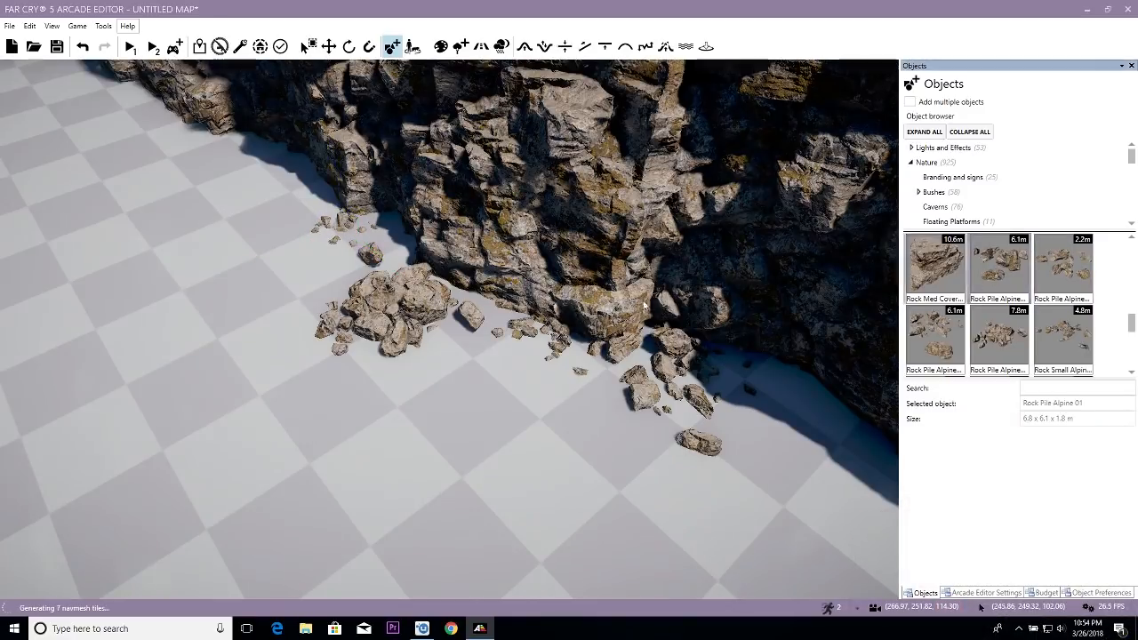
pyautogui.moveTo(573, 386); pyautogui.dragTo(622, 405, button='right')
pyautogui.click(712, 319)
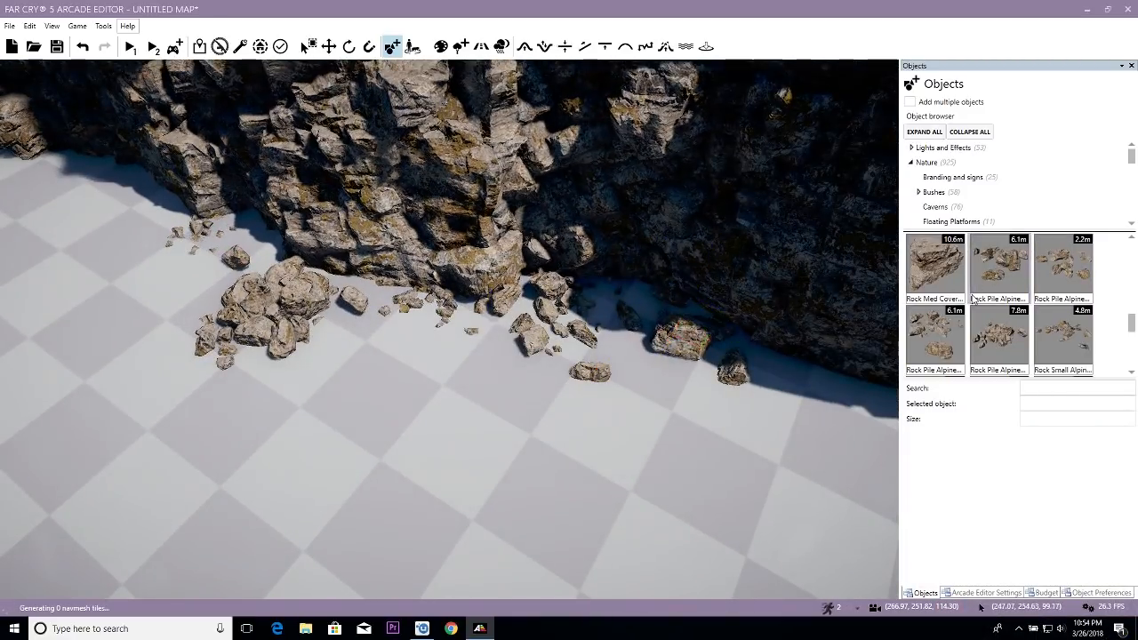
# - Place a 4.1 m Rock Small Alpine on the basin floor just in front of the rock piles
pyautogui.scroll(-3, 973, 303)
pyautogui.scroll(1, 961, 317)
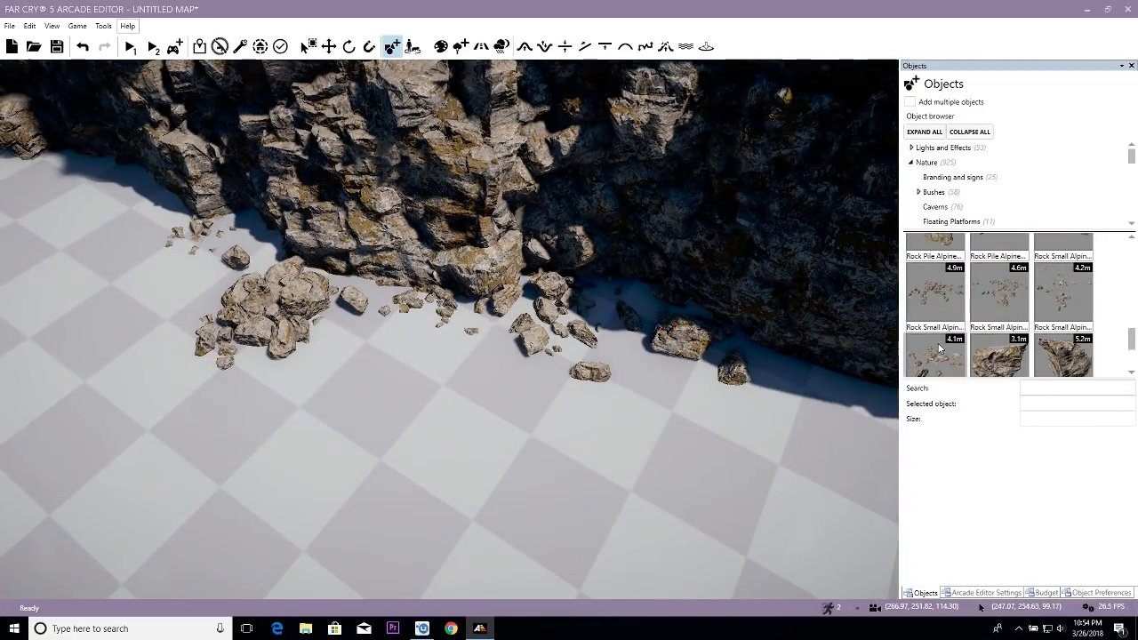
pyautogui.click(938, 346)
pyautogui.press('s')
pyautogui.click(599, 388)
pyautogui.press('s')
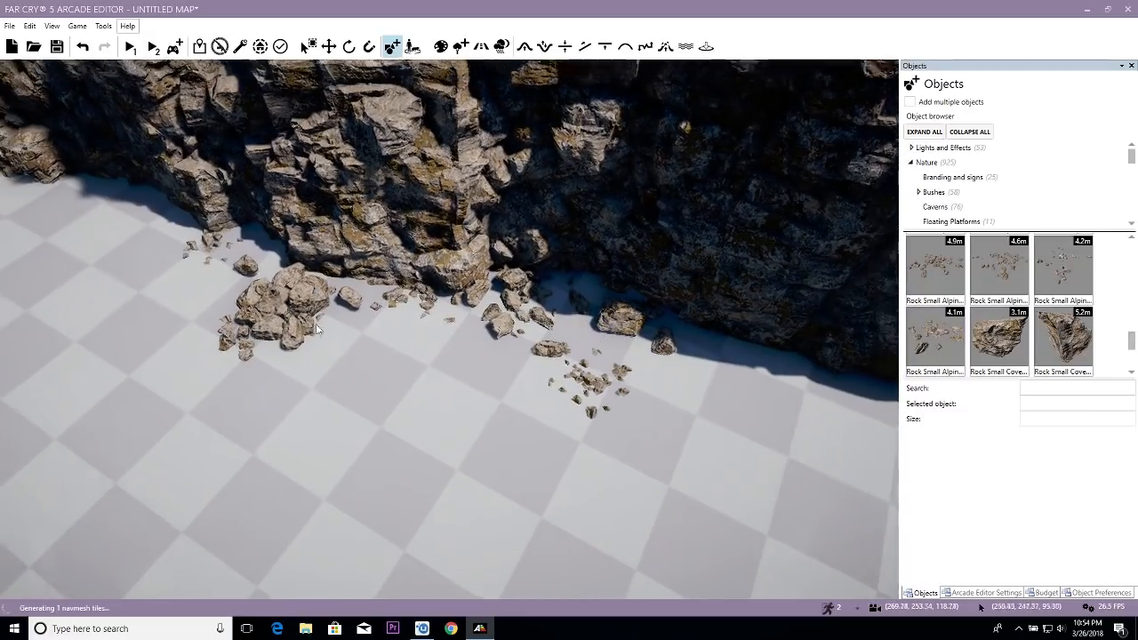
# - Duplicate the Rock Pile Alpine 04, rotate the copy and move it beyond the Rock Pile Alpine 01 against the shaded cliff base
pyautogui.click(300, 309)
pyautogui.hotkey('ctrl', 'd')
pyautogui.moveTo(287, 320); pyautogui.dragTo(247, 365)
pyautogui.press('3')
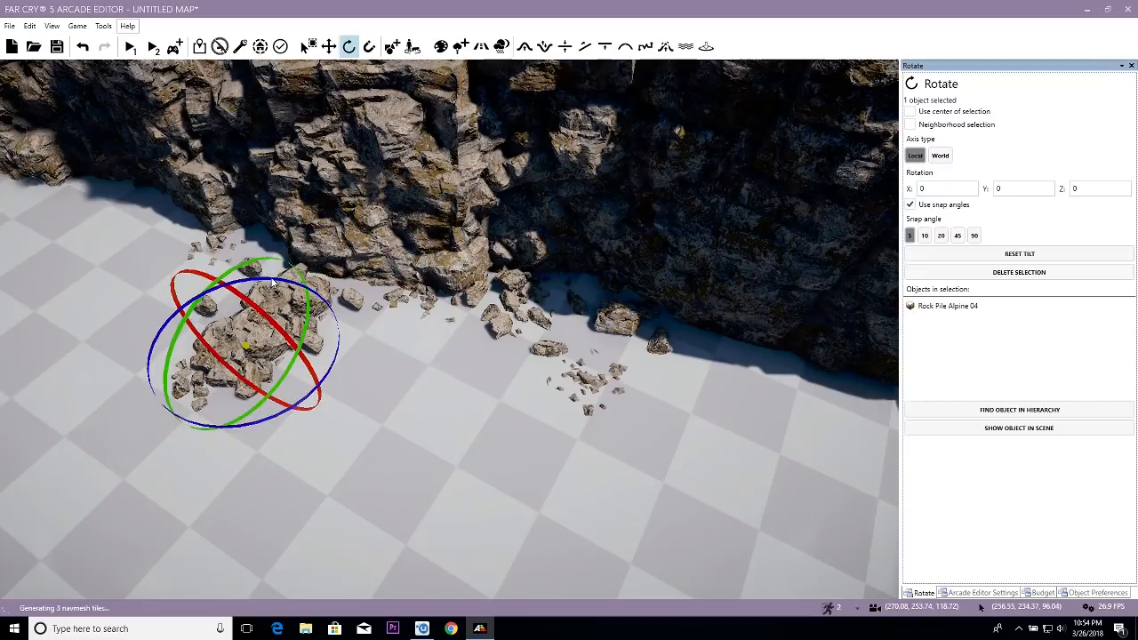
pyautogui.moveTo(271, 281); pyautogui.dragTo(740, 338)
pyautogui.press('2')
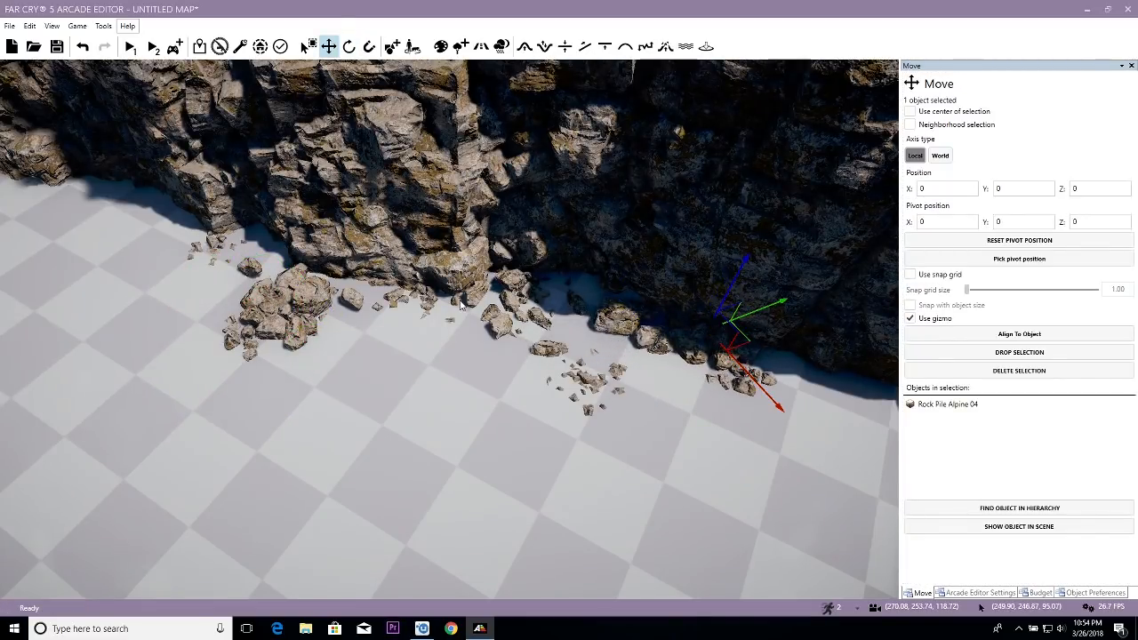
# - Duplicate the Rock Pile Alpine 03 and move the copy into the recess farther along the cliff base
pyautogui.click(528, 295)
pyautogui.hotkey('ctrl', 'd')
pyautogui.press('s')
pyautogui.press('a')
pyautogui.moveTo(630, 324); pyautogui.dragTo(286, 227)
# - Rotate the copied Rock Pile Alpine 03 about its vertical axis in the recess along the cliff base
pyautogui.press('3')
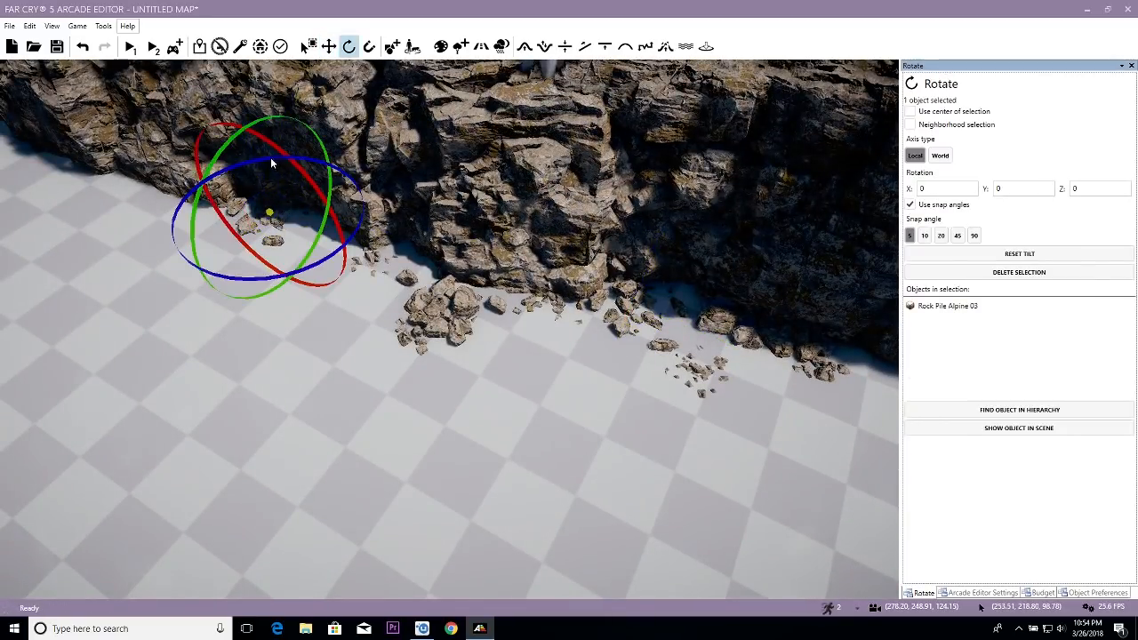
pyautogui.click(273, 159)
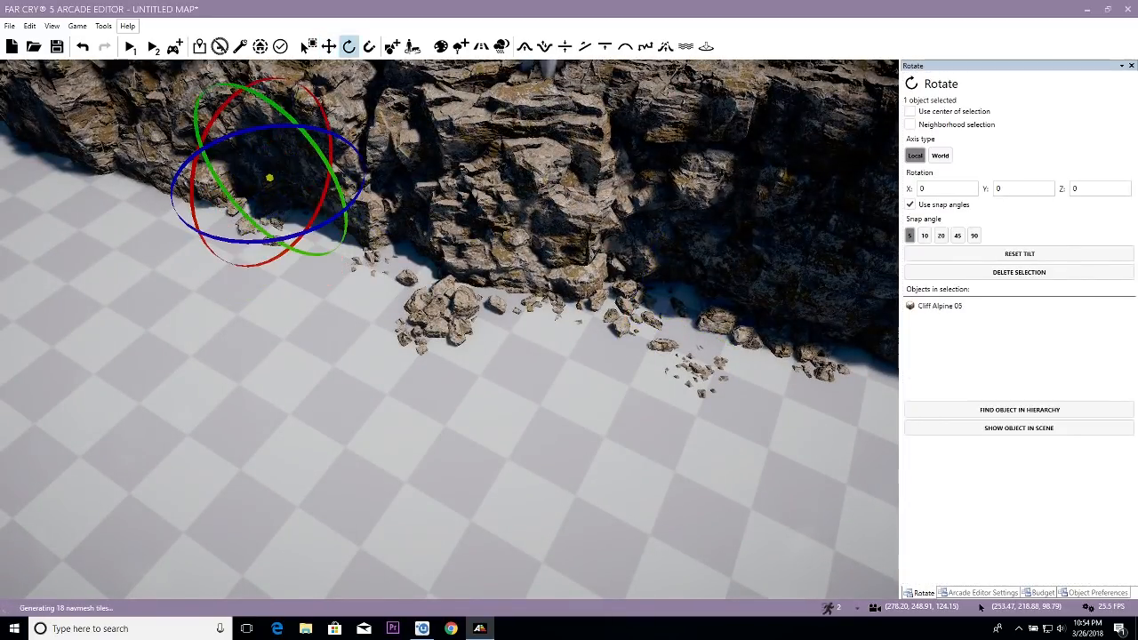
pyautogui.click(272, 218)
pyautogui.press('w')
pyautogui.press('a')
pyautogui.click(322, 206)
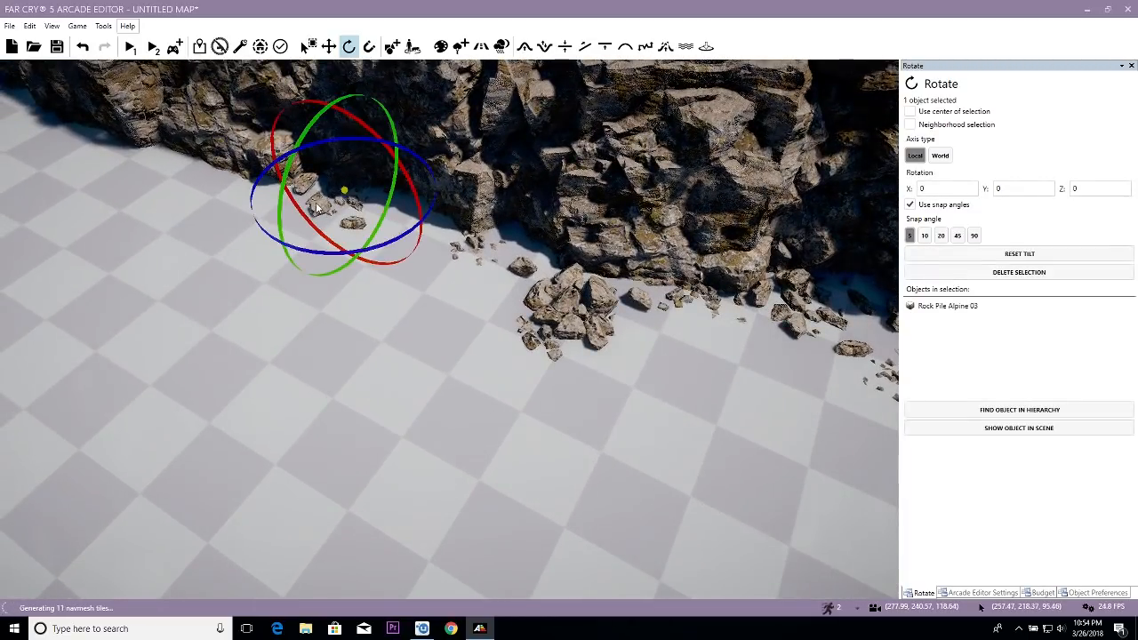
pyautogui.moveTo(353, 139); pyautogui.dragTo(354, 141)
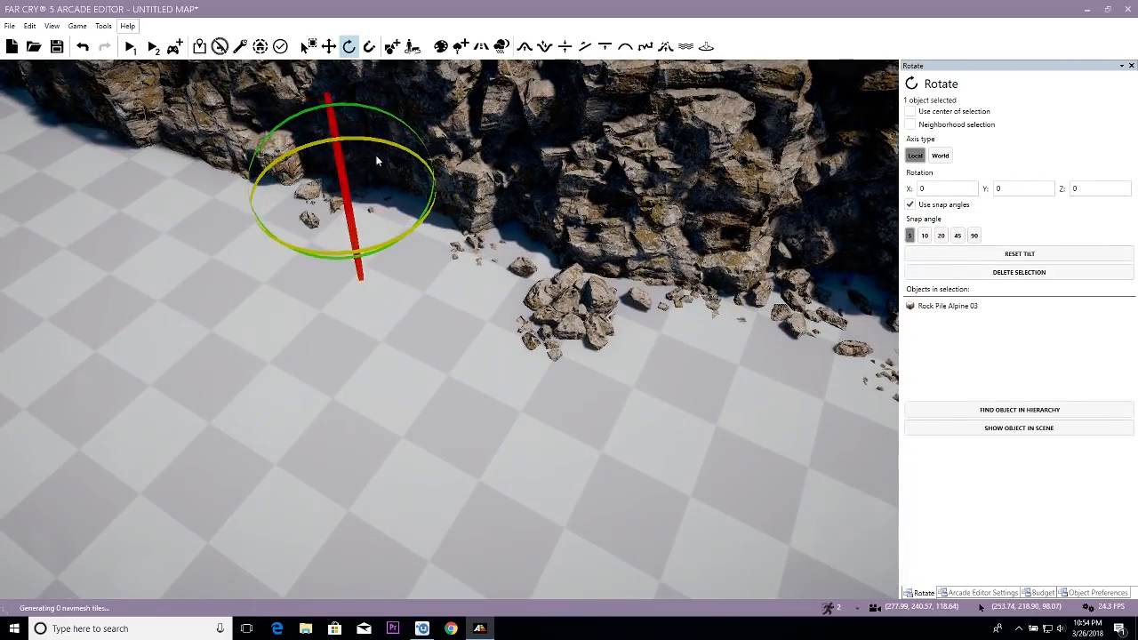
# - Duplicate the large Rock Pile Alpine 04, move the copy farther along the cliff base and rotate it about its vertical axis
pyautogui.press('s')
pyautogui.click(582, 316)
pyautogui.press('w')
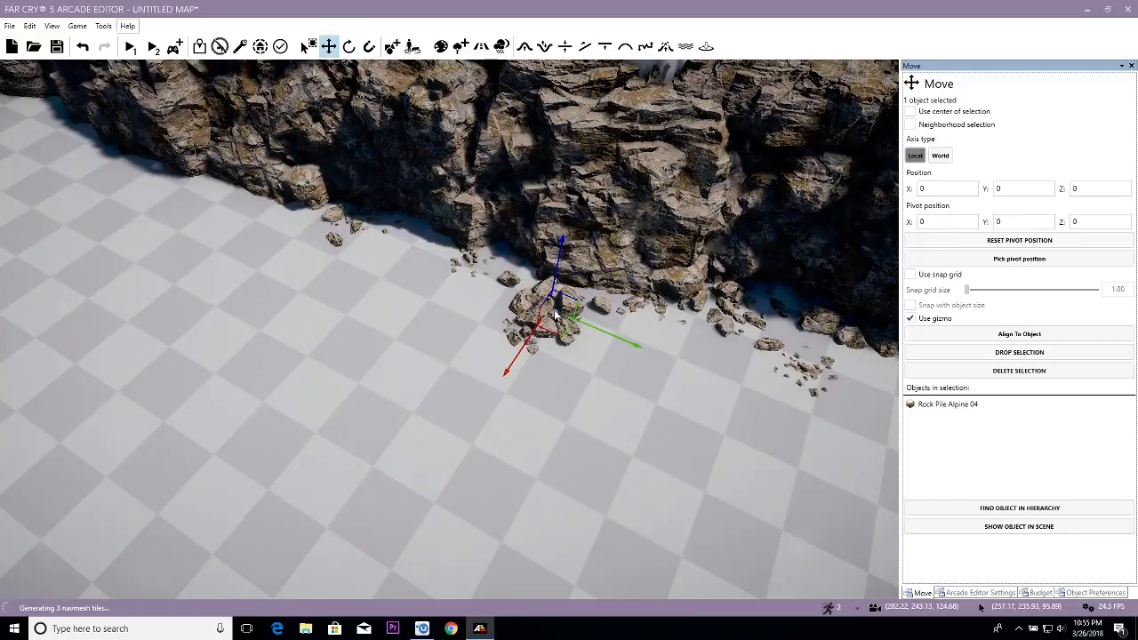
pyautogui.click(227, 191)
pyautogui.press('e')
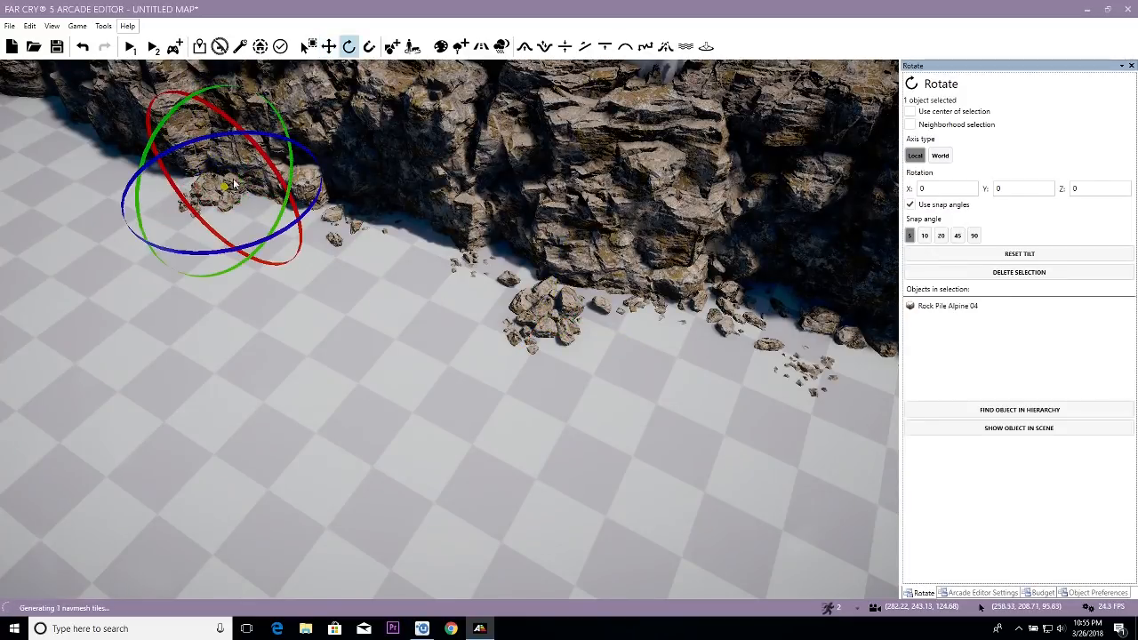
pyautogui.moveTo(219, 139); pyautogui.dragTo(179, 271)
# - Place another Rock Pile Alpine 04 copy against the cliff base near the far end and rotate it about its vertical axis
pyautogui.scroll(-2, 229, 305)
pyautogui.press('w')
pyautogui.moveTo(316, 318); pyautogui.dragTo(487, 279, button='right')
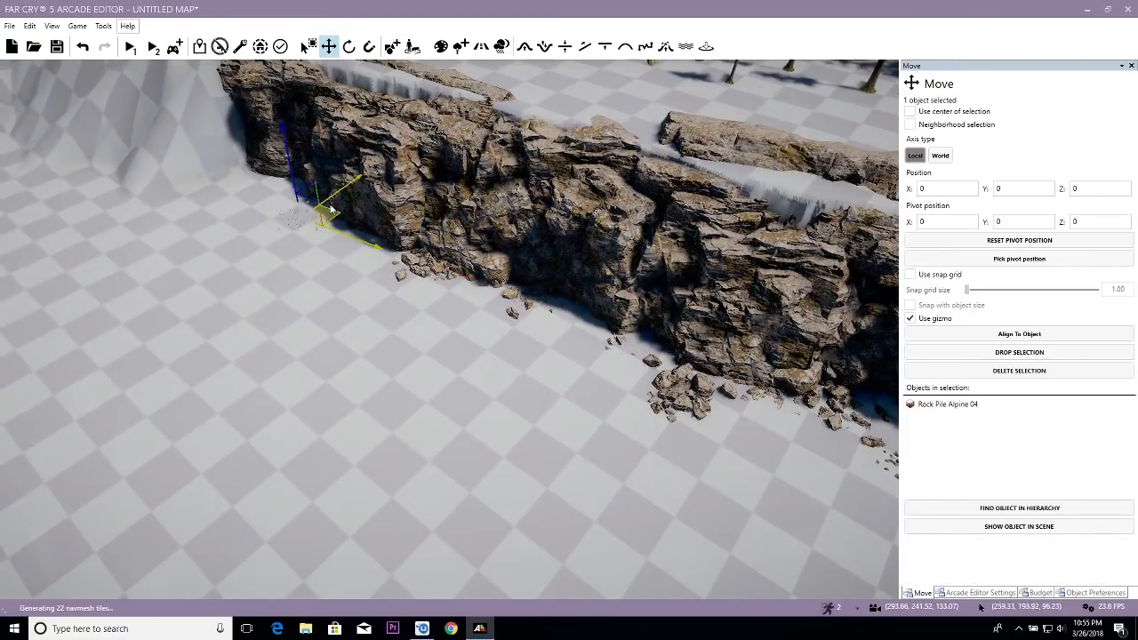
pyautogui.press('e')
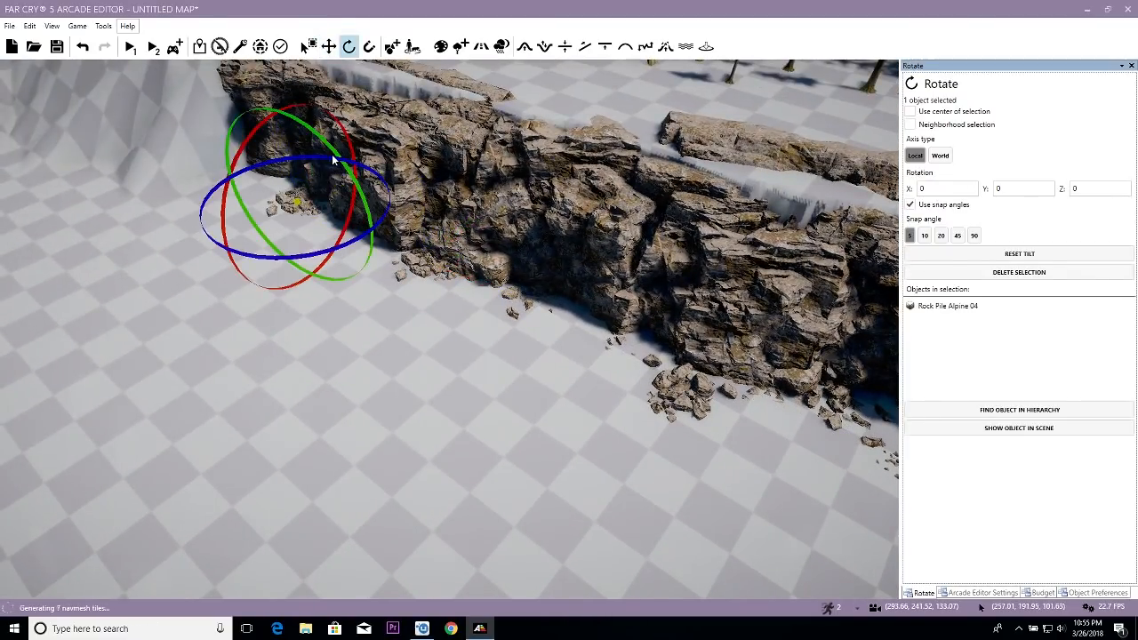
pyautogui.moveTo(324, 156); pyautogui.dragTo(609, 285)
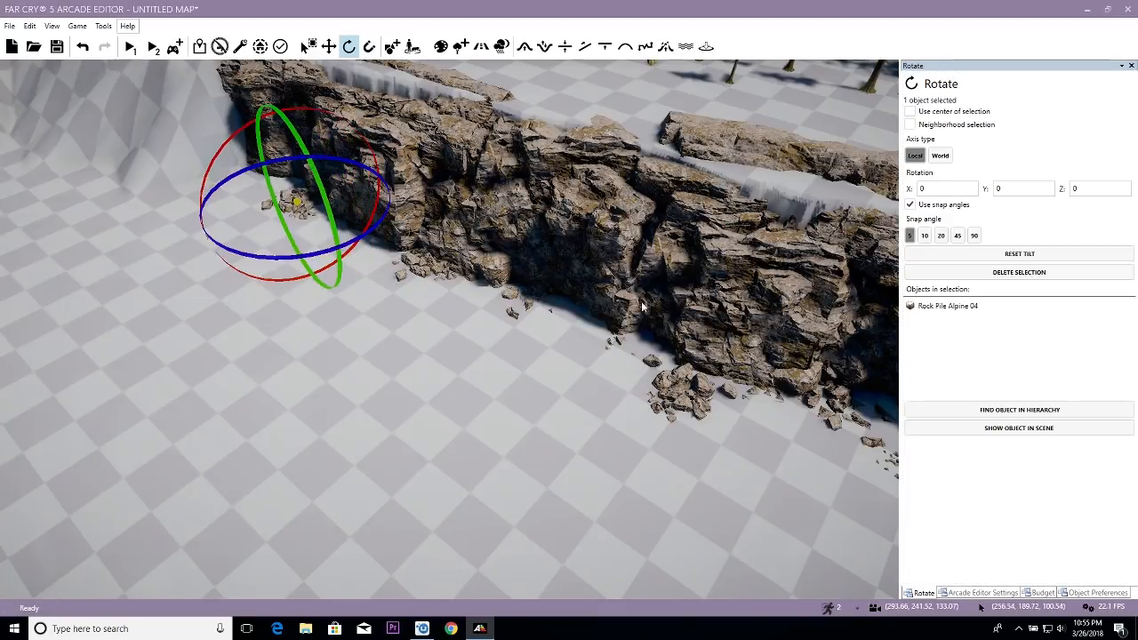
# - Duplicate the Rock Pile Alpine 03, move the copy into the gap beside the large rock pile and rotate it
pyautogui.press('s')
pyautogui.press('d')
pyautogui.click(820, 409)
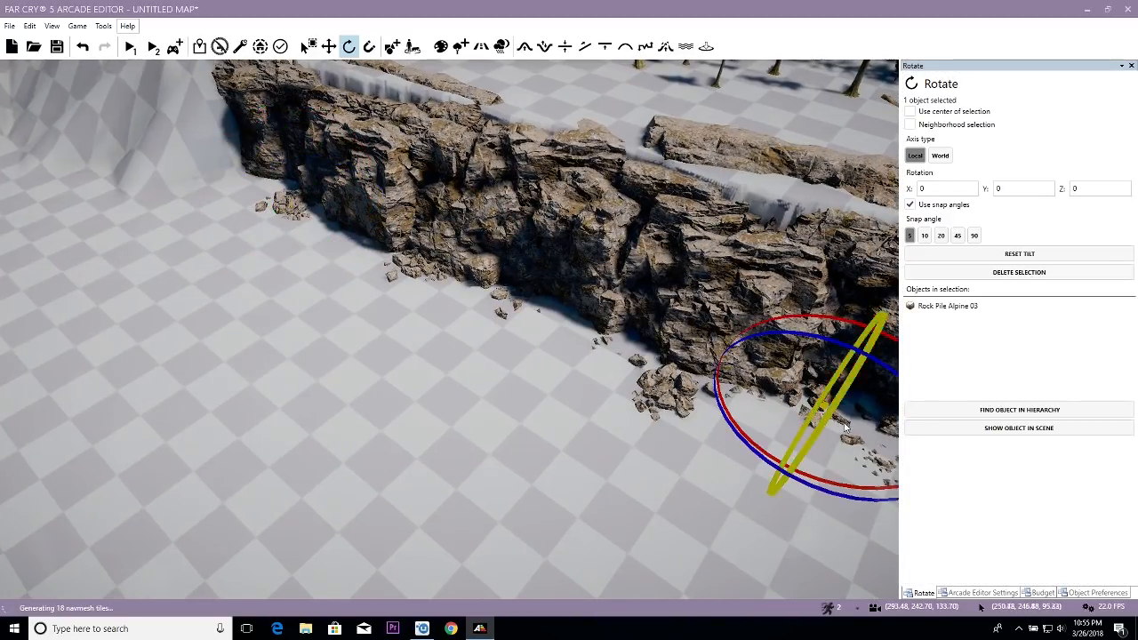
pyautogui.press('2')
pyautogui.moveTo(837, 437); pyautogui.dragTo(531, 327)
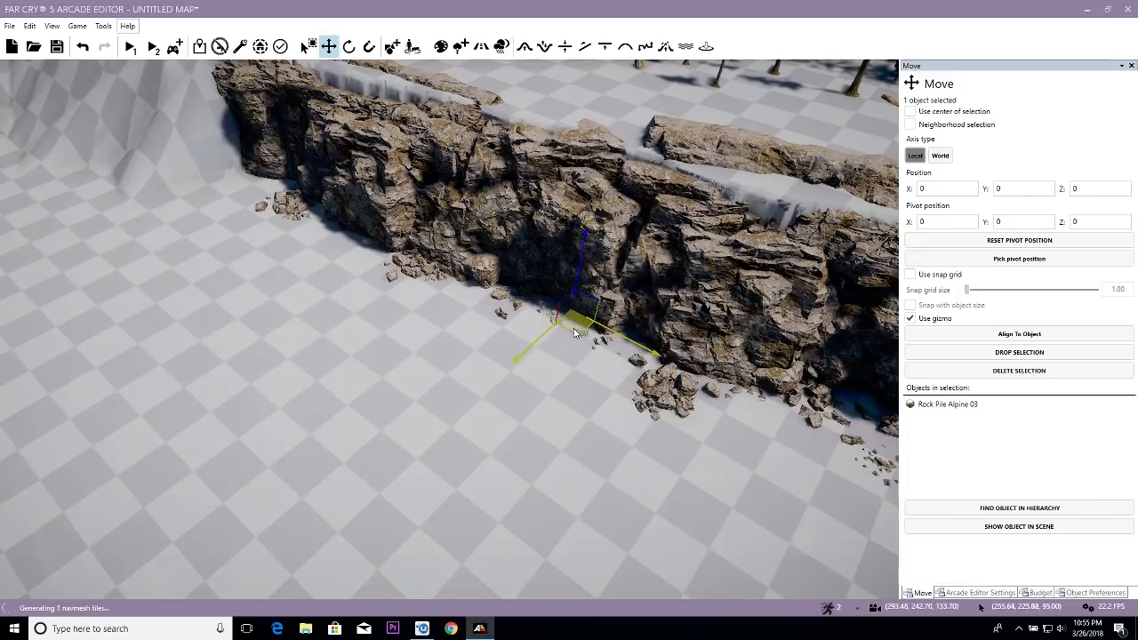
pyautogui.press('3')
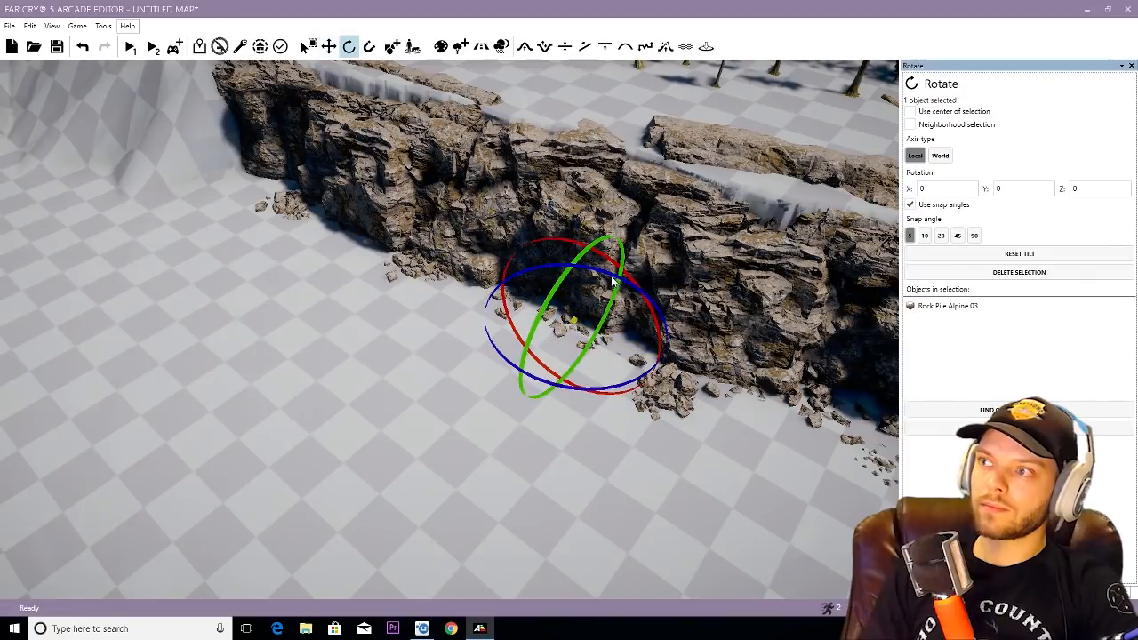
pyautogui.moveTo(608, 313); pyautogui.dragTo(619, 317, button='right')
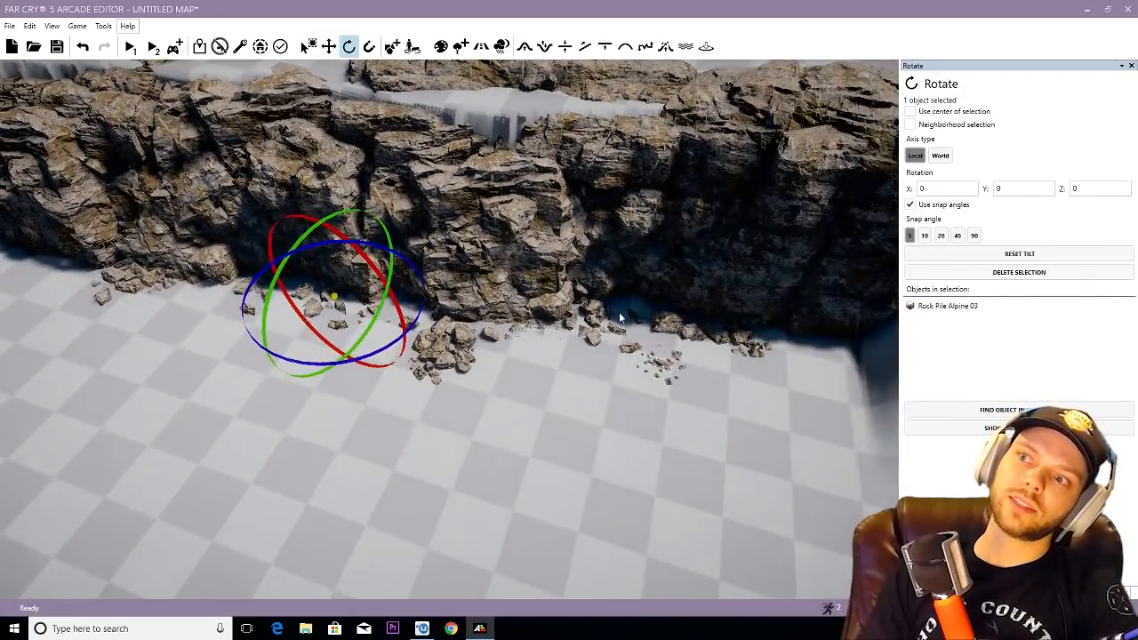
# - Duplicate the large Rock Pile Alpine 04, tuck the copy into the shaded recess between the far rubble piles, rotate it and clear the selection
pyautogui.moveTo(442, 353); pyautogui.dragTo(533, 372, button='right')
pyautogui.press('2')
pyautogui.click(553, 373)
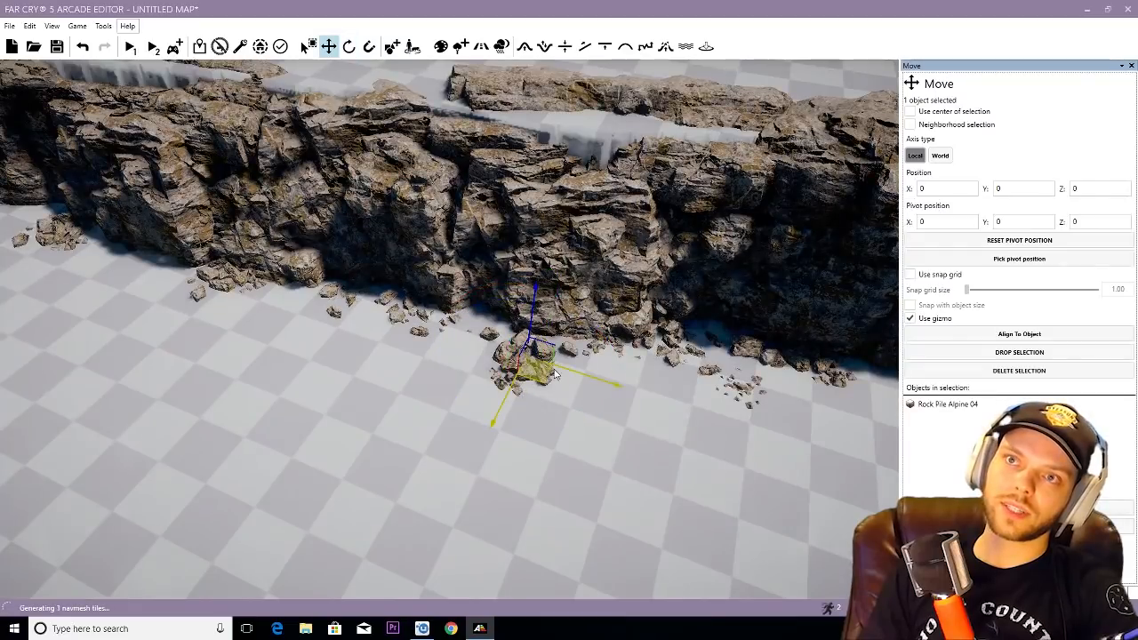
pyautogui.press('3')
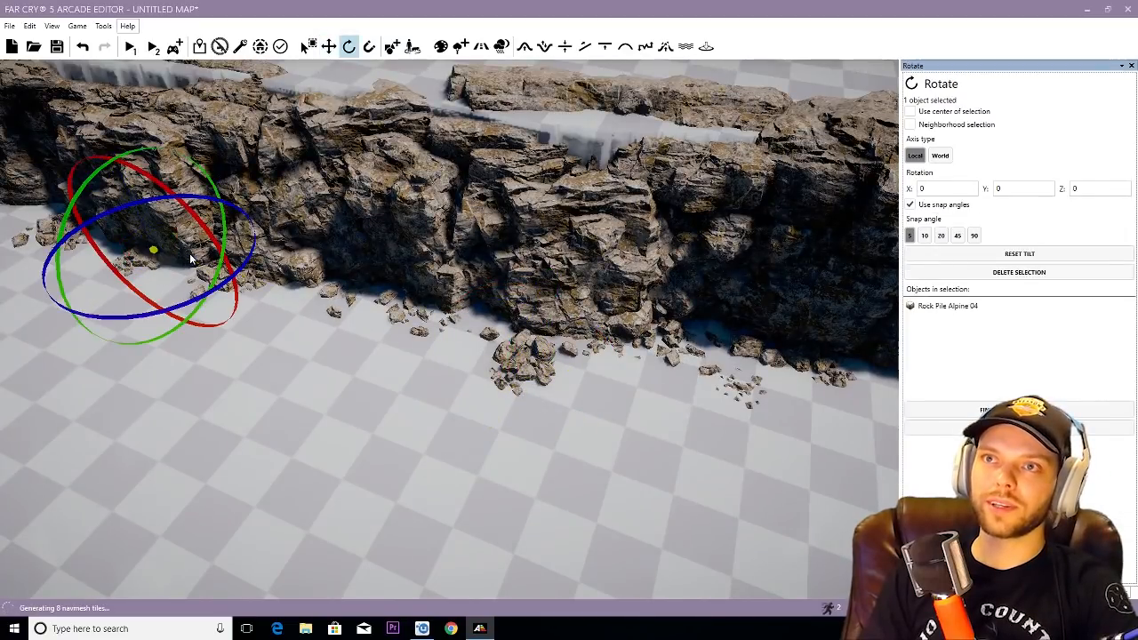
pyautogui.moveTo(88, 219); pyautogui.dragTo(207, 202)
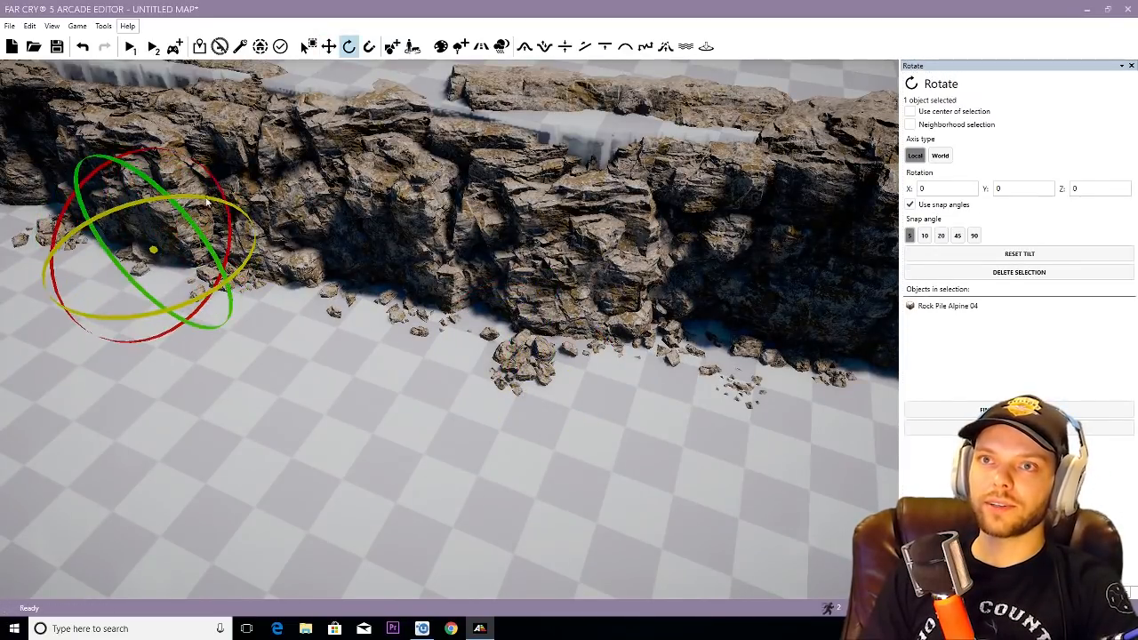
pyautogui.click(472, 418)
# - Configure the terrain Bump brush with radius 2.00 and speed 0.20 for work at the cliff base
pyautogui.press('s')
pyautogui.moveTo(473, 418); pyautogui.dragTo(427, 434, button='right')
pyautogui.press('w')
pyautogui.moveTo(432, 424)
pyautogui.mouseDown(button='right')
pyautogui.moveTo(378, 458)
pyautogui.moveTo(392, 391)
pyautogui.moveTo(382, 373)
pyautogui.moveTo(424, 407)
pyautogui.mouseUp(button='right')
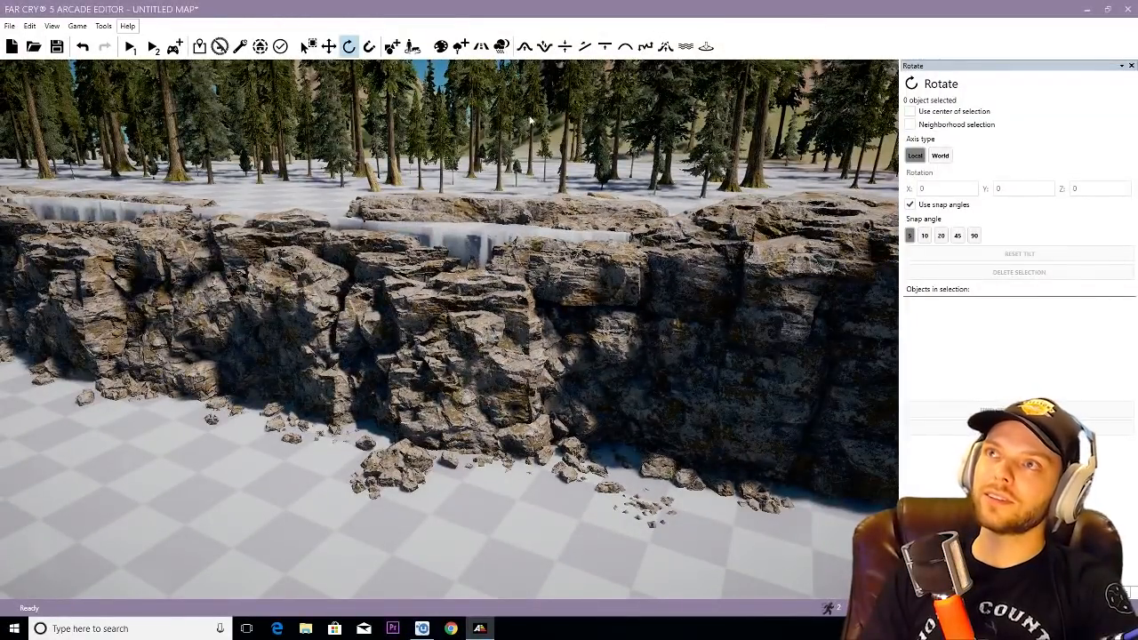
pyautogui.click(524, 46)
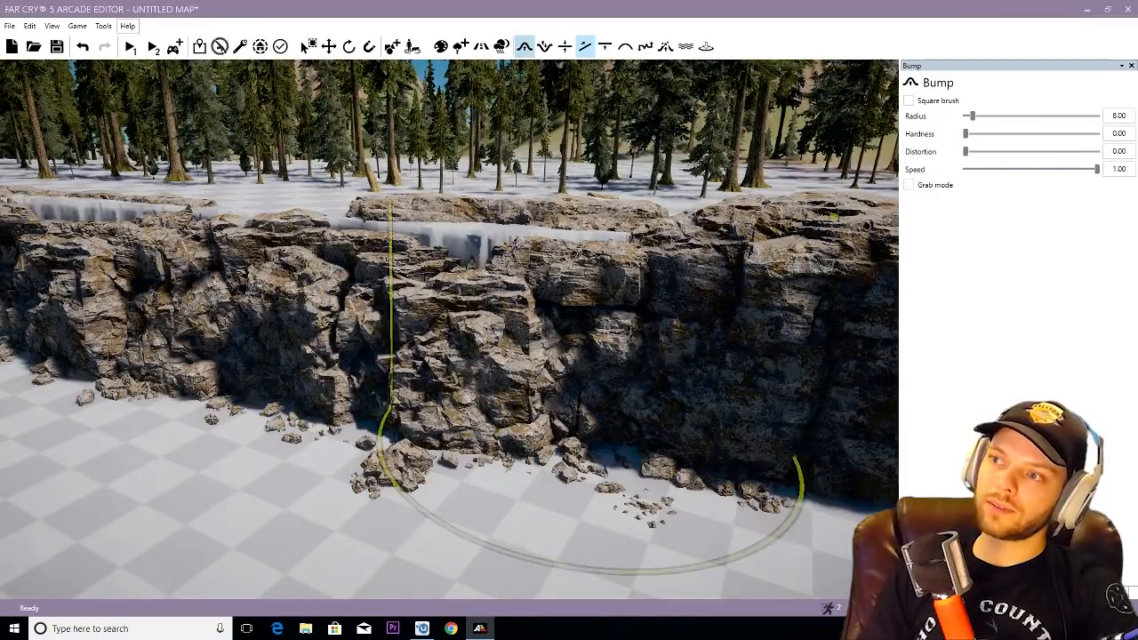
pyautogui.scroll(-8, 585, 329)
pyautogui.scroll(4, 582, 325)
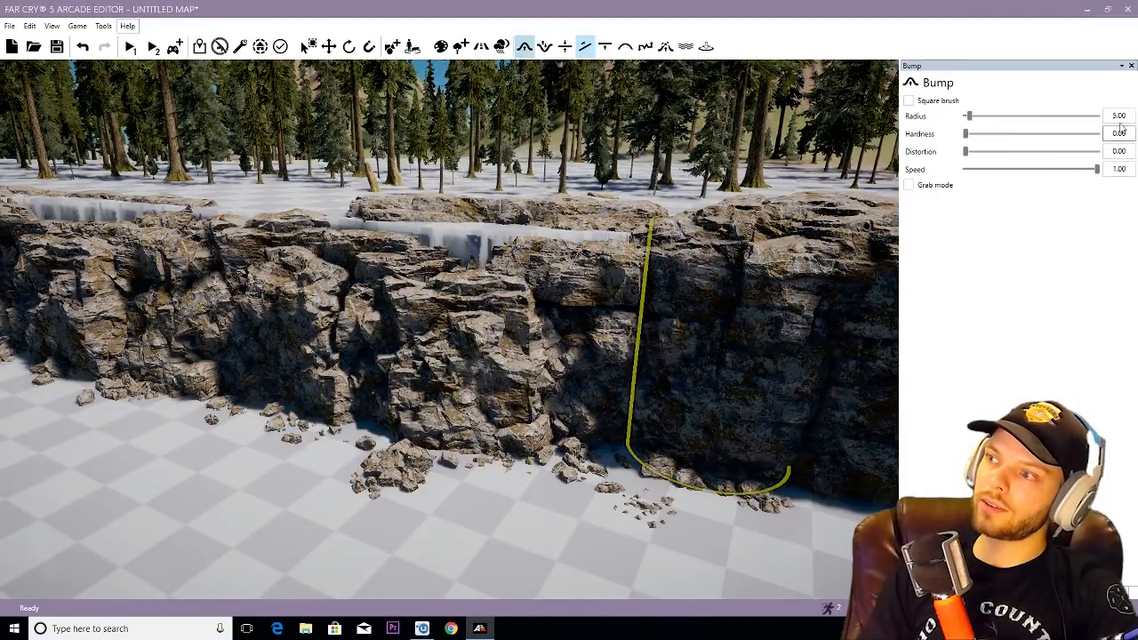
pyautogui.press('w')
pyautogui.moveTo(600, 437); pyautogui.dragTo(599, 437, button='right')
pyautogui.moveTo(974, 173); pyautogui.dragTo(969, 170)
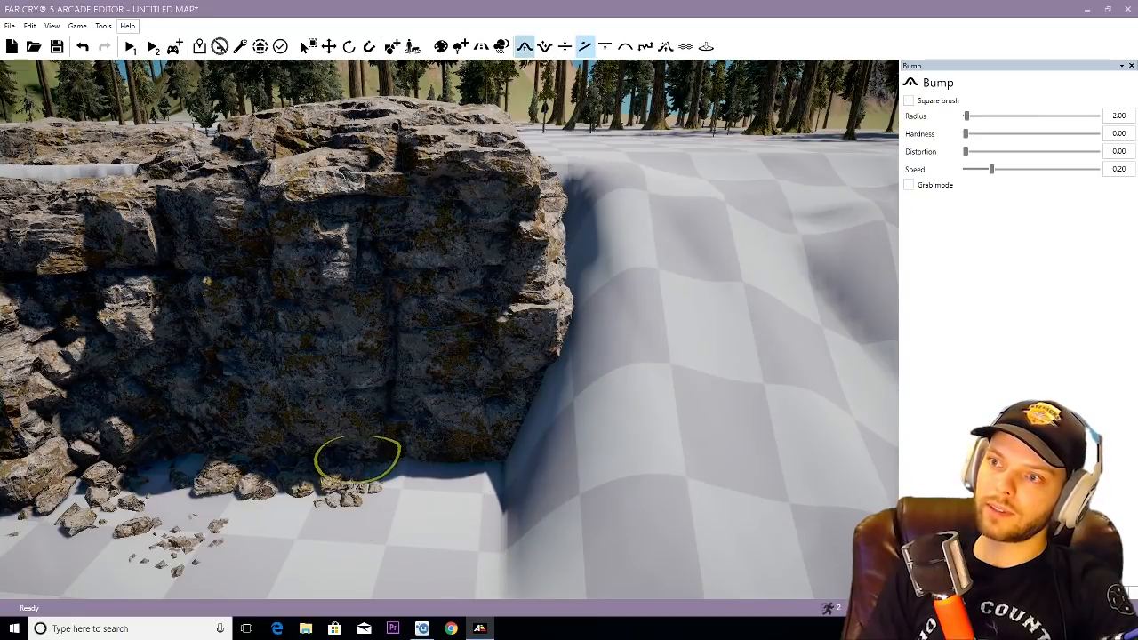
# - Raise small terrain mounds with the Bump brush between the rubble and the shaded foot of the cliff
pyautogui.moveTo(516, 431); pyautogui.dragTo(577, 418, button='right')
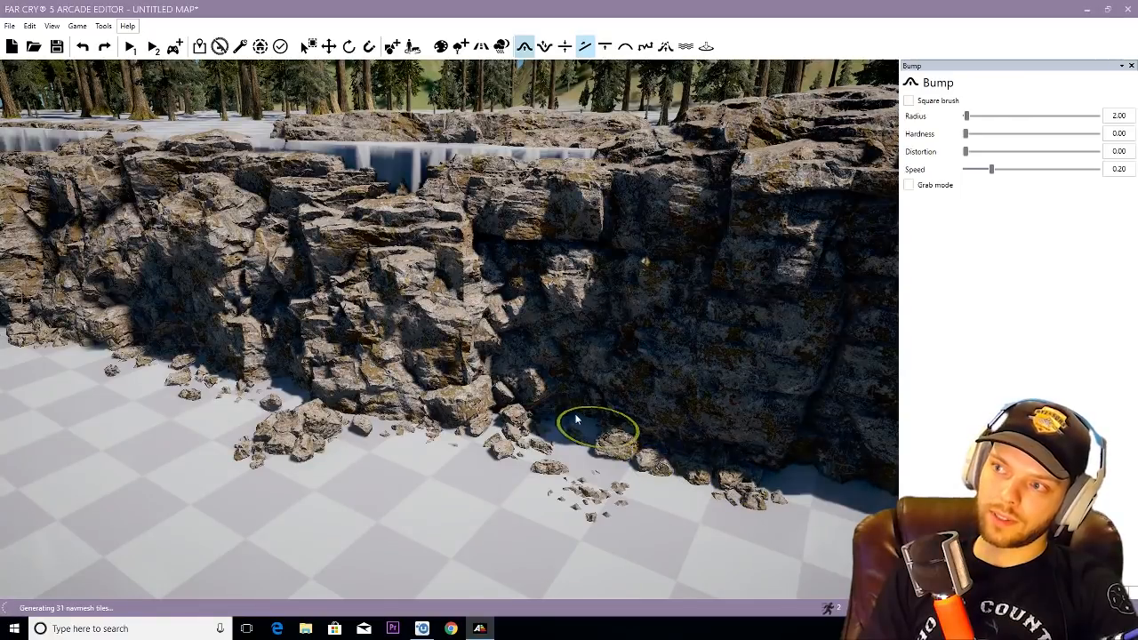
pyautogui.moveTo(571, 406); pyautogui.dragTo(579, 409, button='right')
pyautogui.press('w')
pyautogui.moveTo(458, 447); pyautogui.dragTo(453, 434)
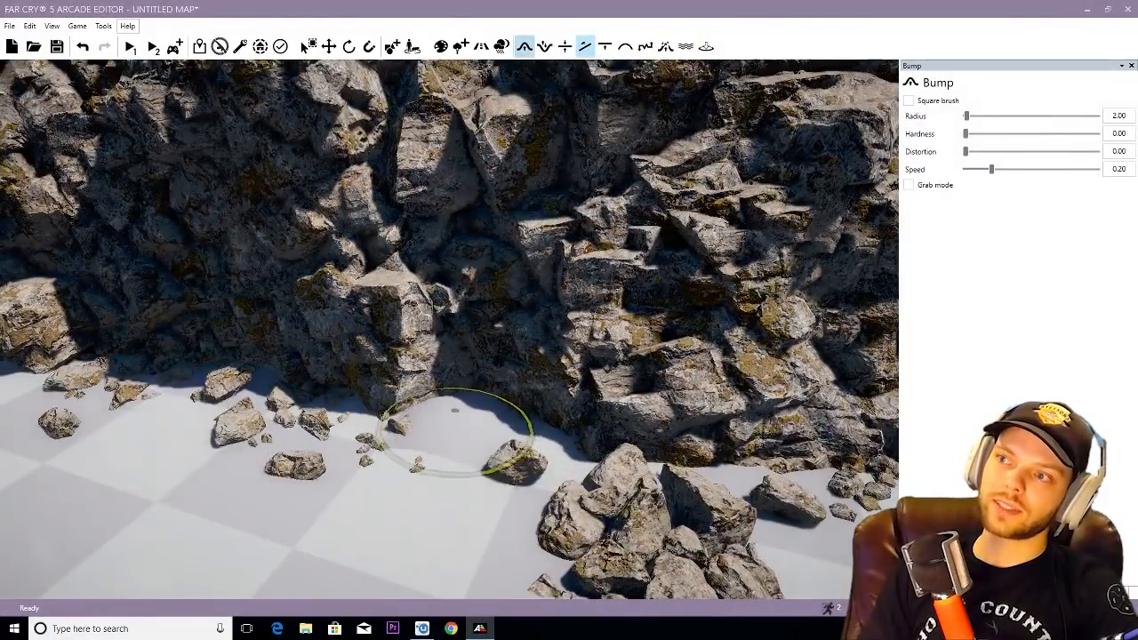
pyautogui.moveTo(574, 416); pyautogui.dragTo(575, 400, button='right')
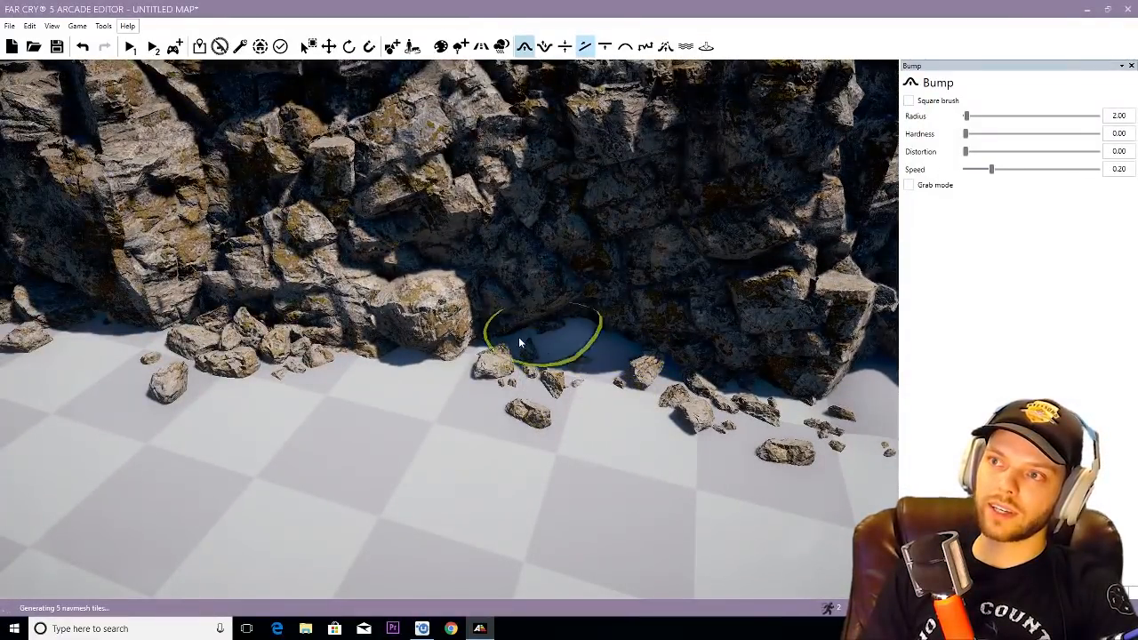
pyautogui.moveTo(520, 342); pyautogui.dragTo(443, 351)
# - Continue raising small terrain bumps behind the rock piles along the cliff base up to the wall's far corner
pyautogui.press('a')
pyautogui.moveTo(597, 347); pyautogui.dragTo(605, 349, button='right')
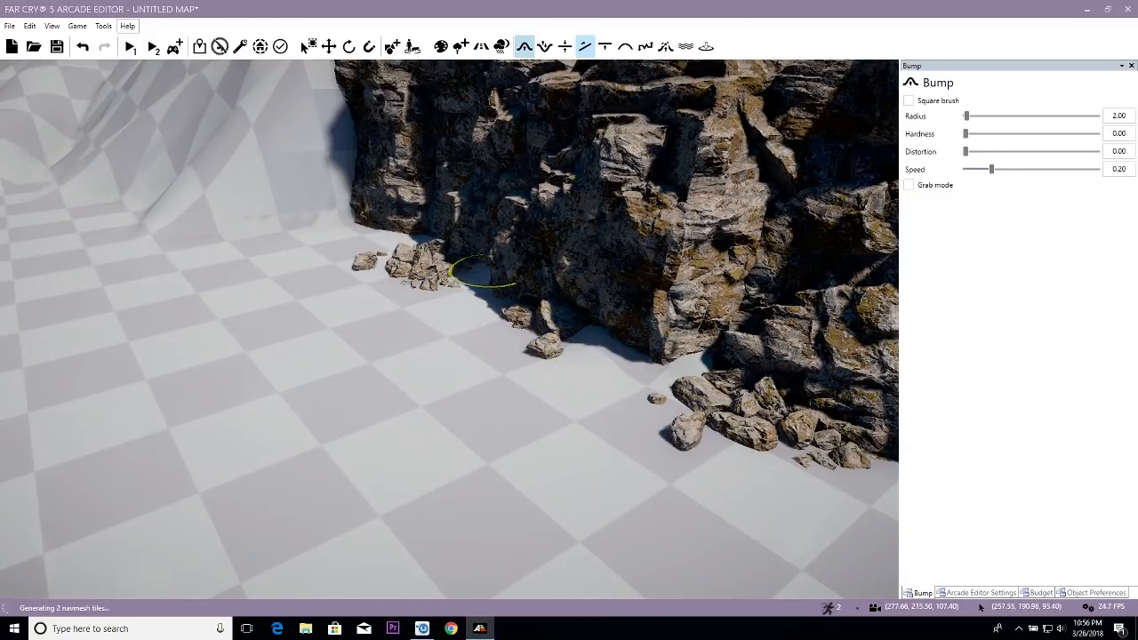
pyautogui.press('a')
pyautogui.moveTo(532, 272); pyautogui.dragTo(535, 273, button='right')
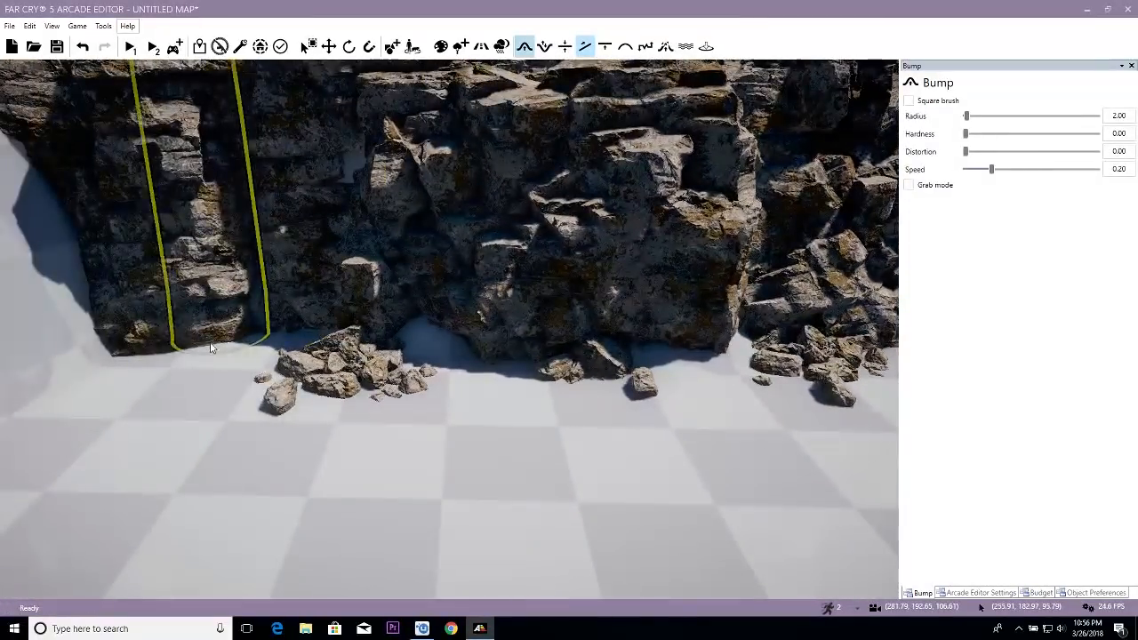
pyautogui.moveTo(211, 345)
pyautogui.mouseDown()
pyautogui.moveTo(152, 326)
pyautogui.moveTo(285, 337)
pyautogui.moveTo(210, 336)
pyautogui.mouseUp()
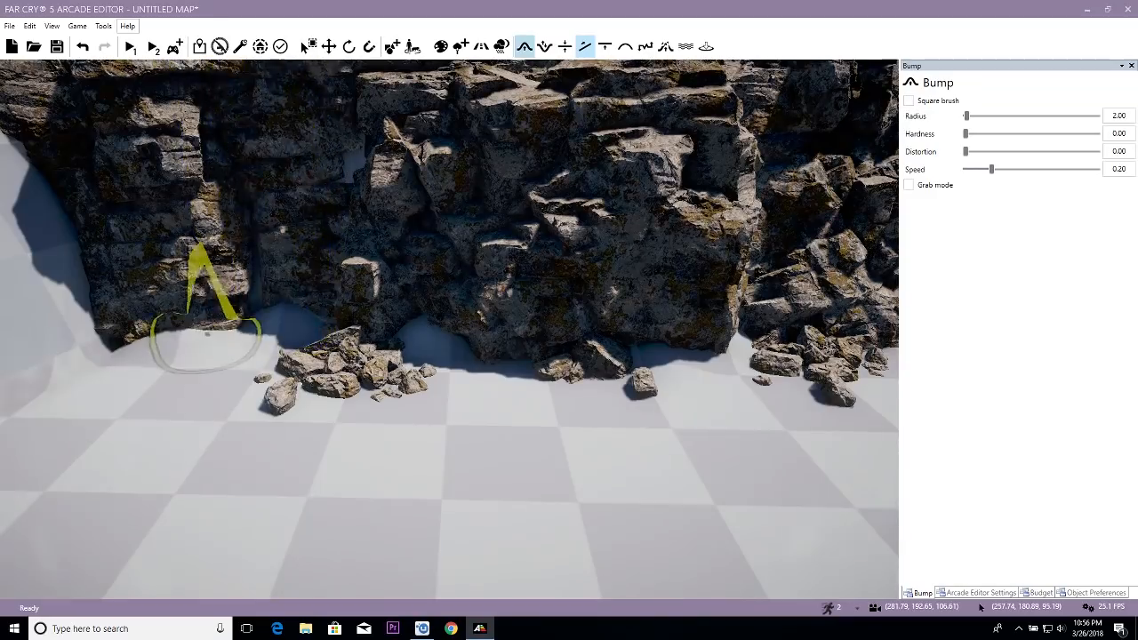
pyautogui.moveTo(193, 392); pyautogui.dragTo(249, 391, button='right')
# - Examine the whole cliff wall, its rubble and the terrain ledge along its top from above
pyautogui.press('a')
pyautogui.press('s')
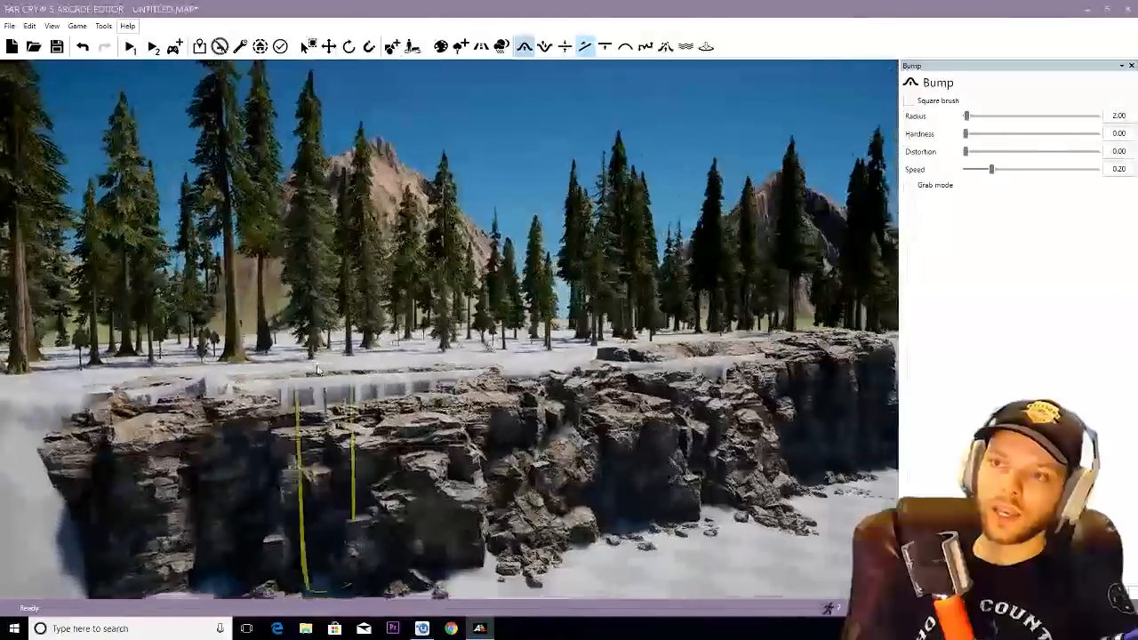
pyautogui.press('w')
pyautogui.press('s')
pyautogui.moveTo(318, 369); pyautogui.dragTo(333, 387, button='right')
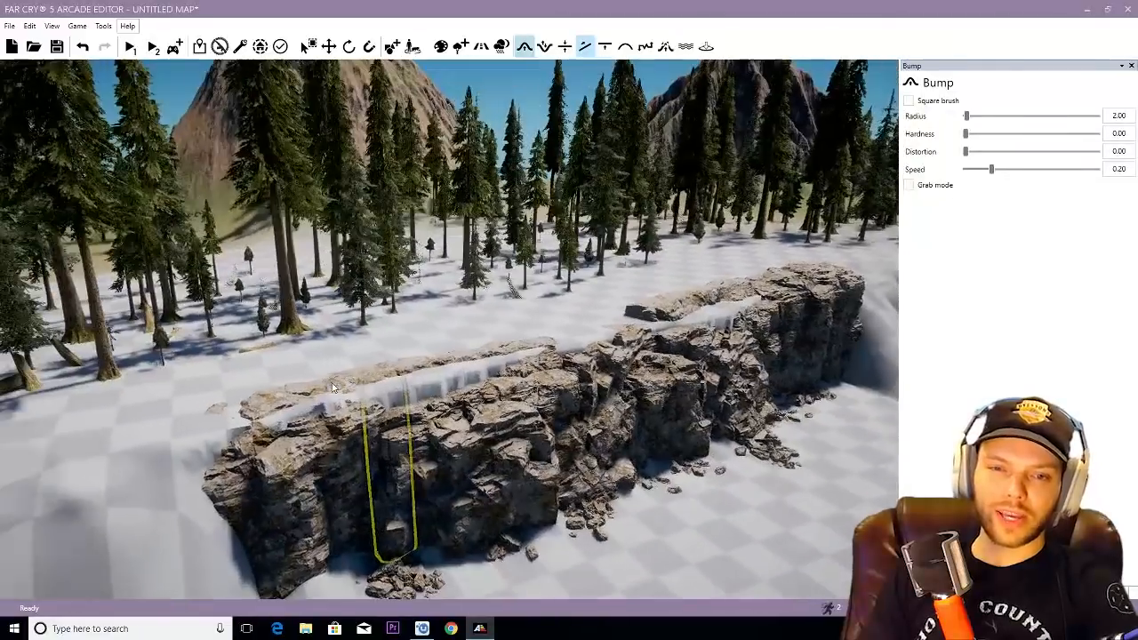
pyautogui.moveTo(425, 393); pyautogui.dragTo(444, 418, button='right')
pyautogui.press('w')
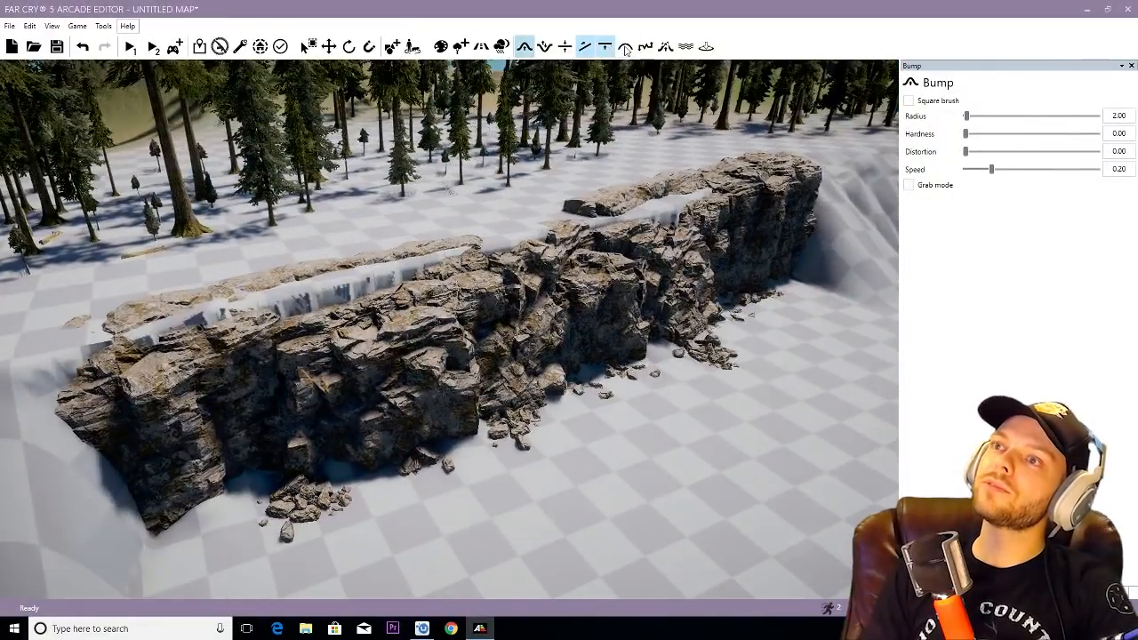
# - Smooth the terrain ledge between the rocks along the cliff top with the Smooth brush at radius 3.00 and hardness 0.43
pyautogui.click(625, 47)
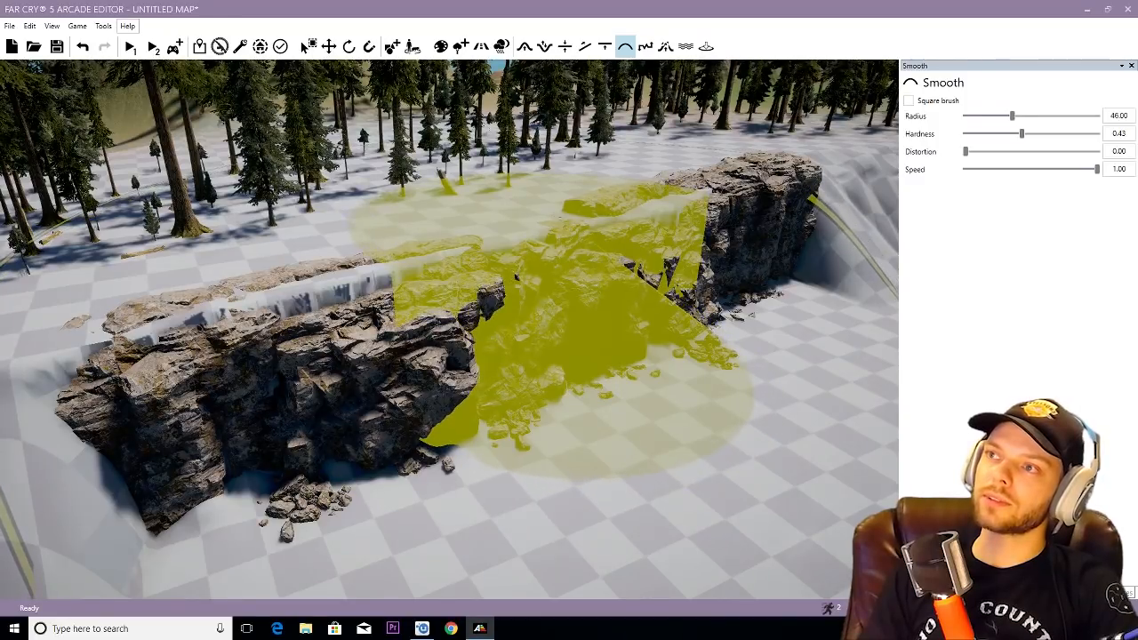
pyautogui.scroll(-8, 572, 266)
pyautogui.scroll(-3, 383, 239)
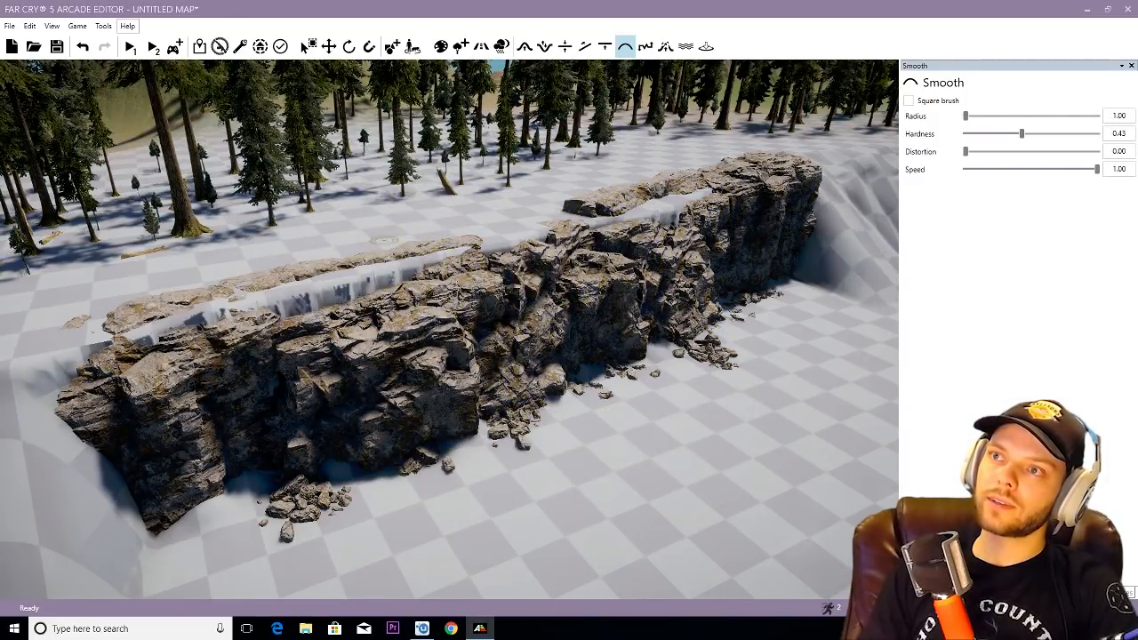
pyautogui.moveTo(457, 365)
pyautogui.mouseDown()
pyautogui.moveTo(347, 373)
pyautogui.moveTo(365, 356)
pyautogui.moveTo(302, 311)
pyautogui.moveTo(176, 329)
pyautogui.mouseUp()
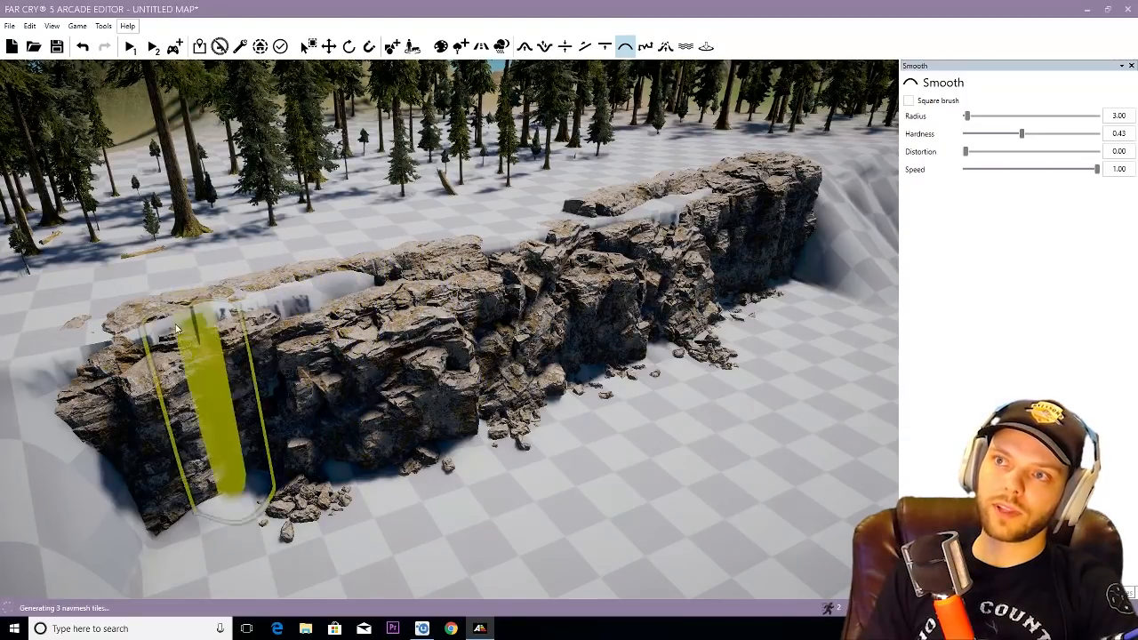
pyautogui.hotkey('ctrl', 'z')
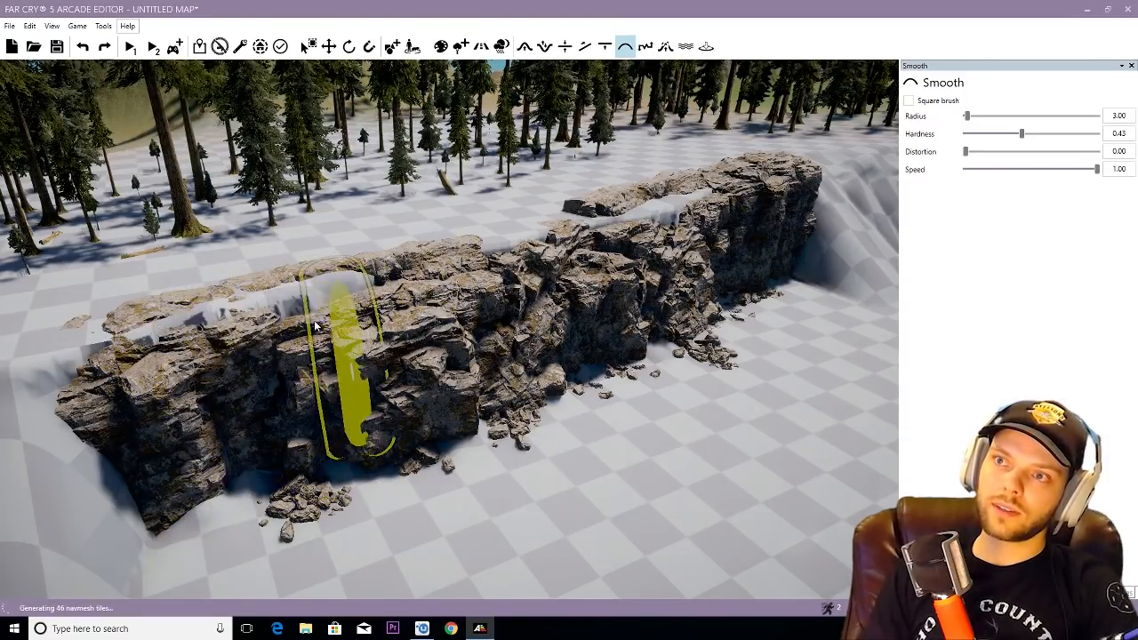
pyautogui.moveTo(292, 306)
pyautogui.mouseDown()
pyautogui.moveTo(325, 299)
pyautogui.moveTo(172, 320)
pyautogui.moveTo(226, 318)
pyautogui.mouseUp()
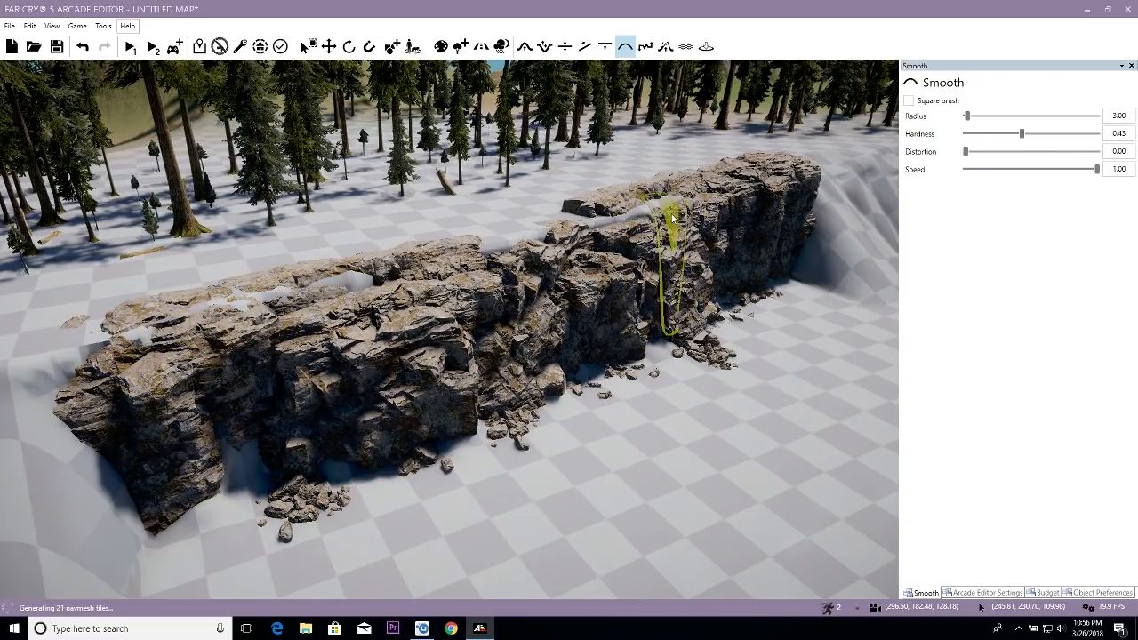
pyautogui.press('d')
pyautogui.moveTo(484, 233)
pyautogui.mouseDown()
pyautogui.moveTo(401, 248)
pyautogui.moveTo(478, 235)
pyautogui.mouseUp()
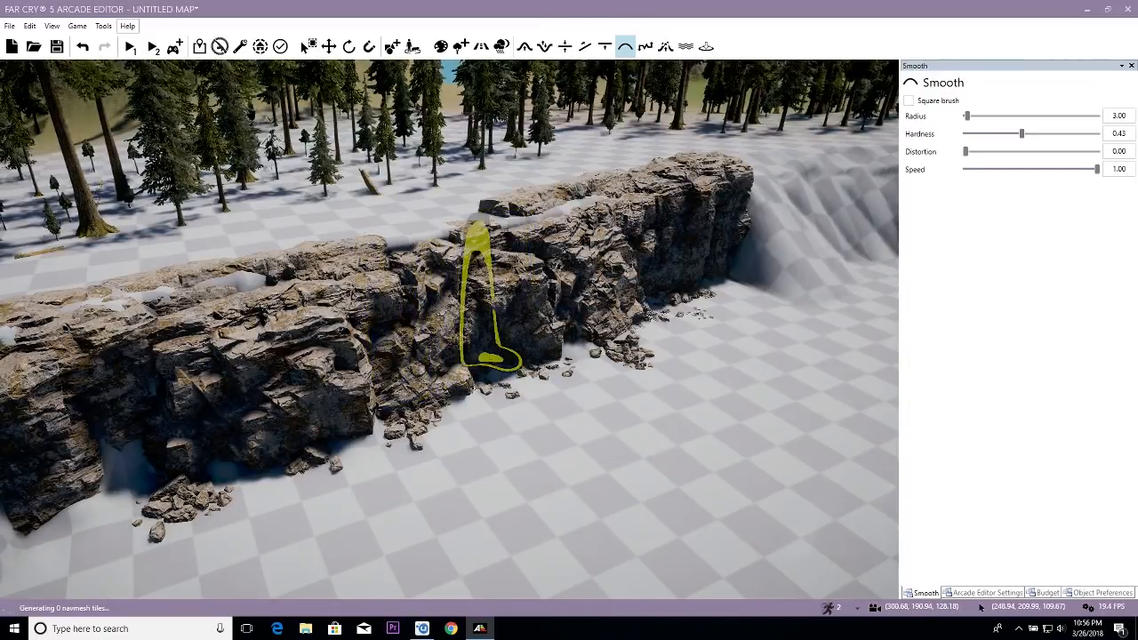
# - Try the green Alpine Forest texture as the base ground in place of IGE_Default and check it against the cliff
pyautogui.moveTo(480, 293); pyautogui.dragTo(566, 266)
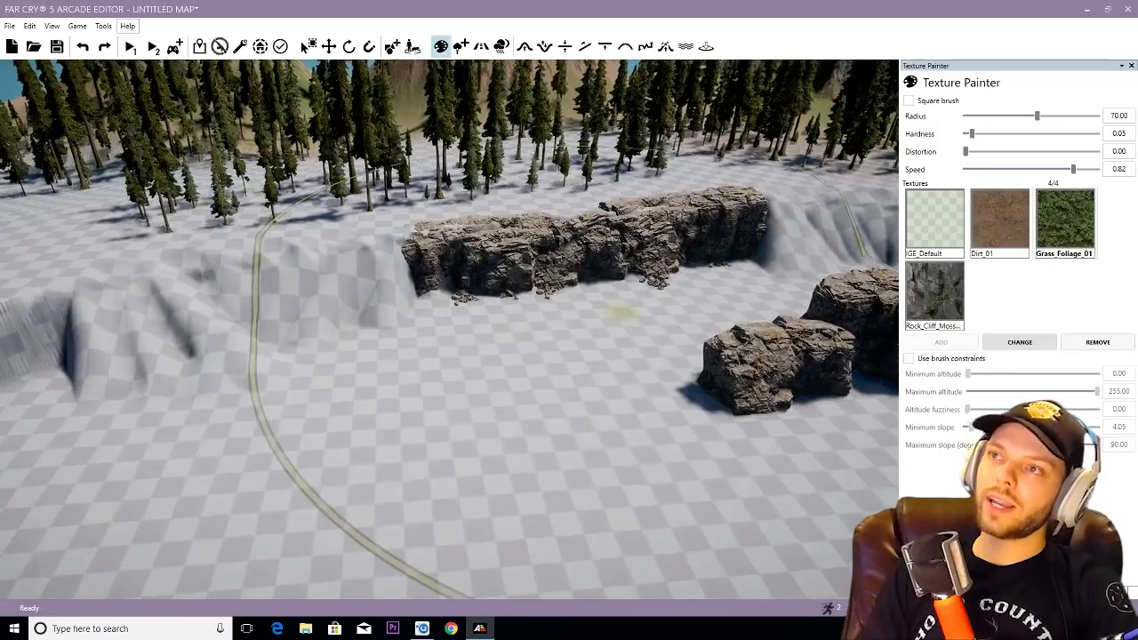
pyautogui.press('w')
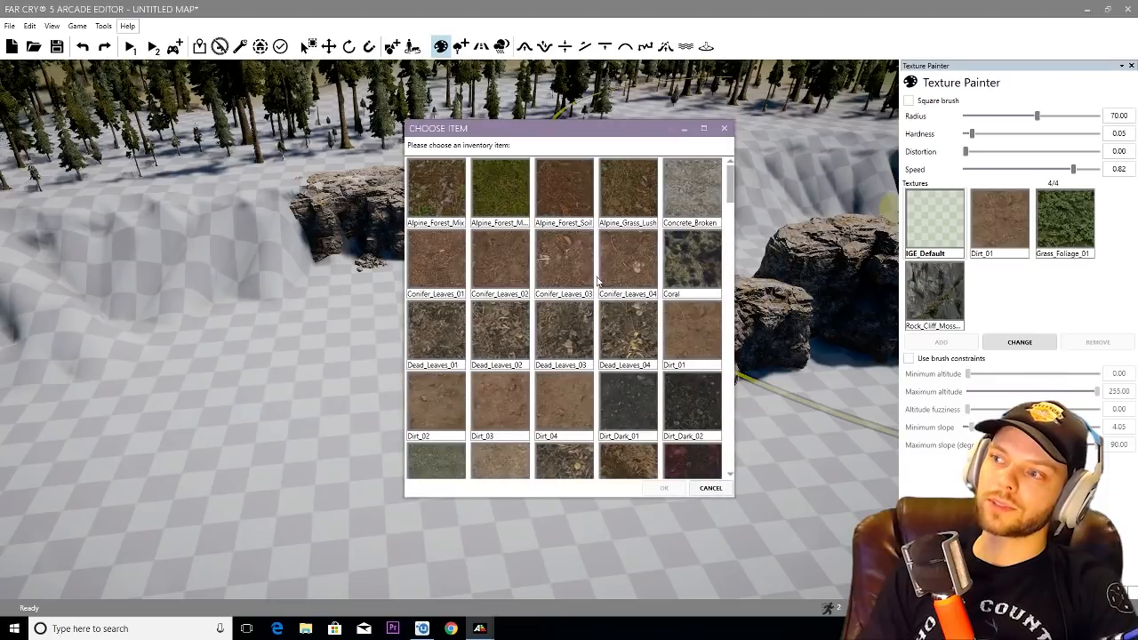
pyautogui.click(661, 488)
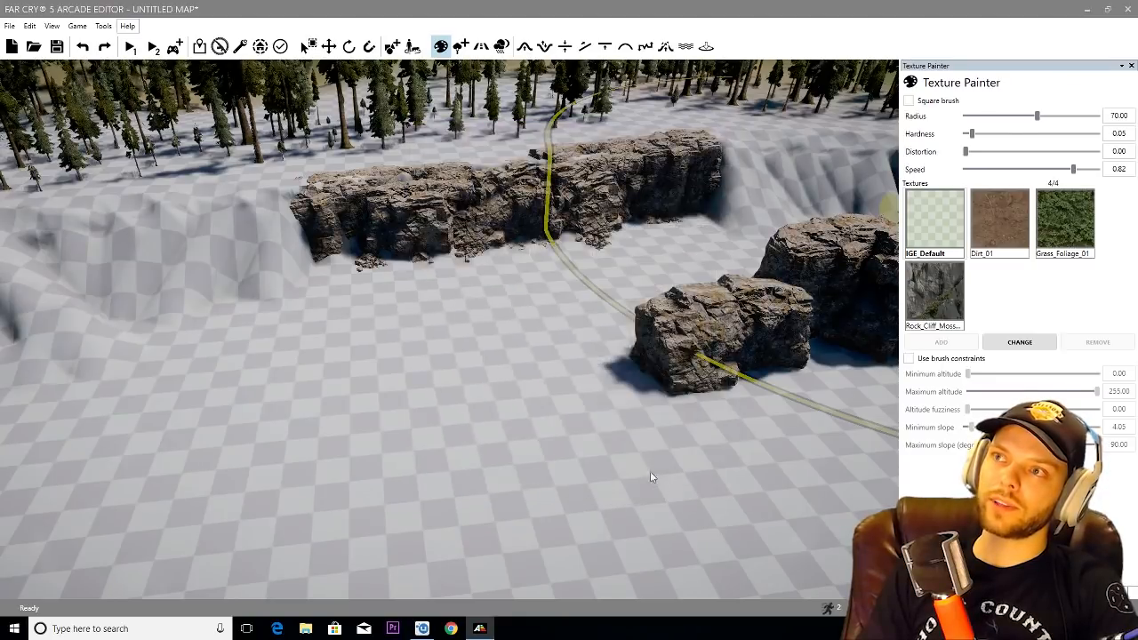
pyautogui.press('w')
pyautogui.press('w')
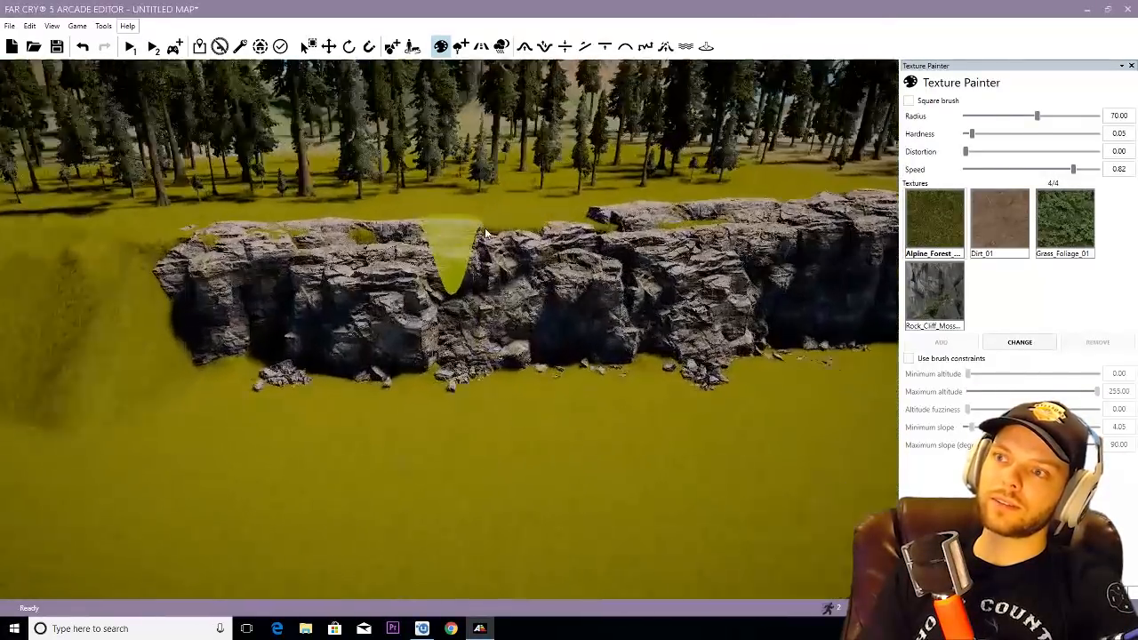
pyautogui.press('s')
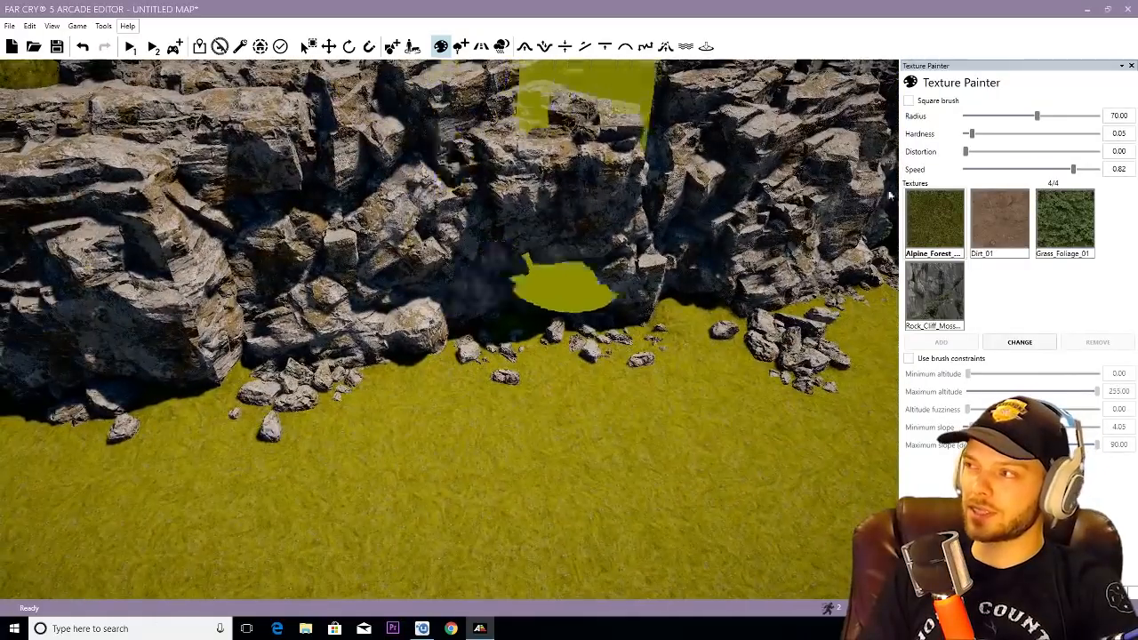
# - Replace the Alpine Forest base ground texture with Grass_Dirt_02 and check it around the cliff wall
pyautogui.click(952, 216)
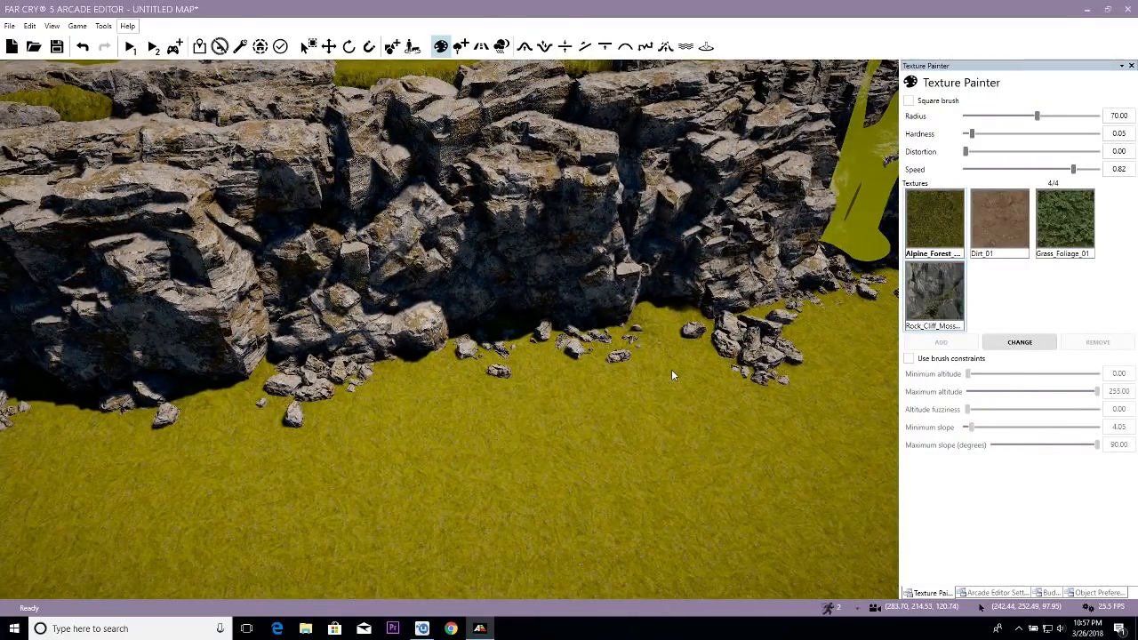
pyautogui.scroll(-5, 587, 296)
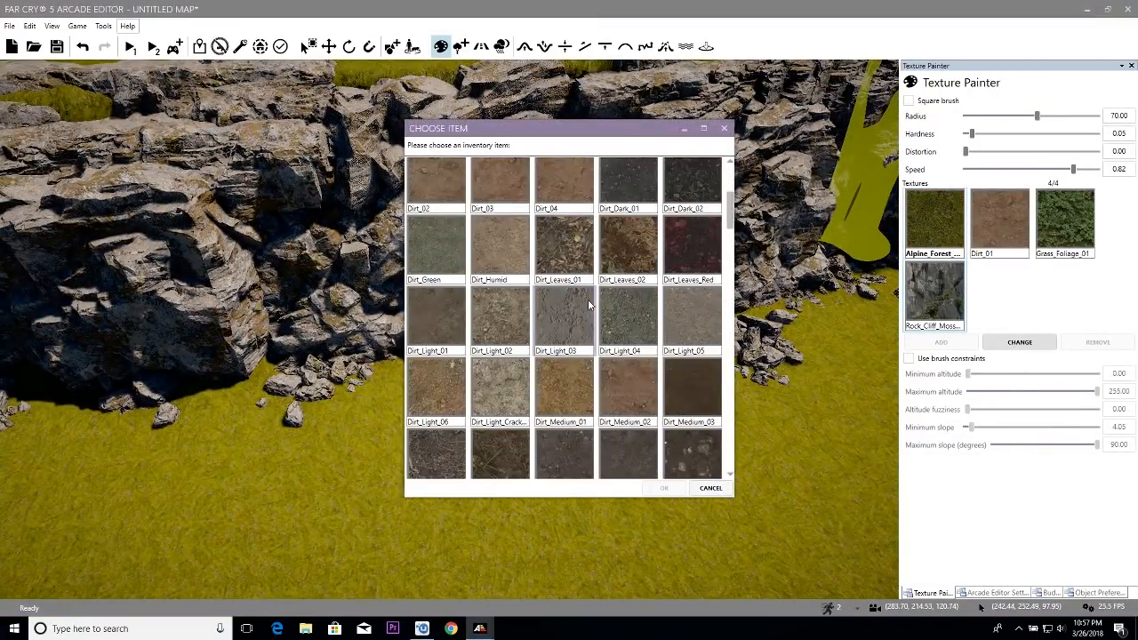
pyautogui.scroll(-8, 588, 305)
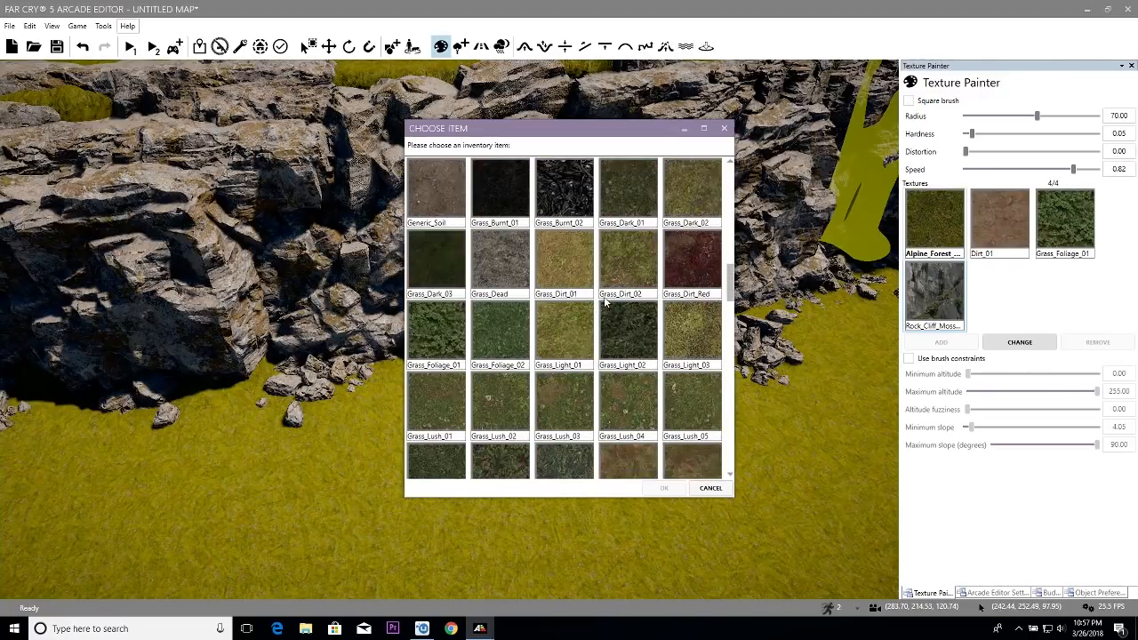
pyautogui.click(665, 490)
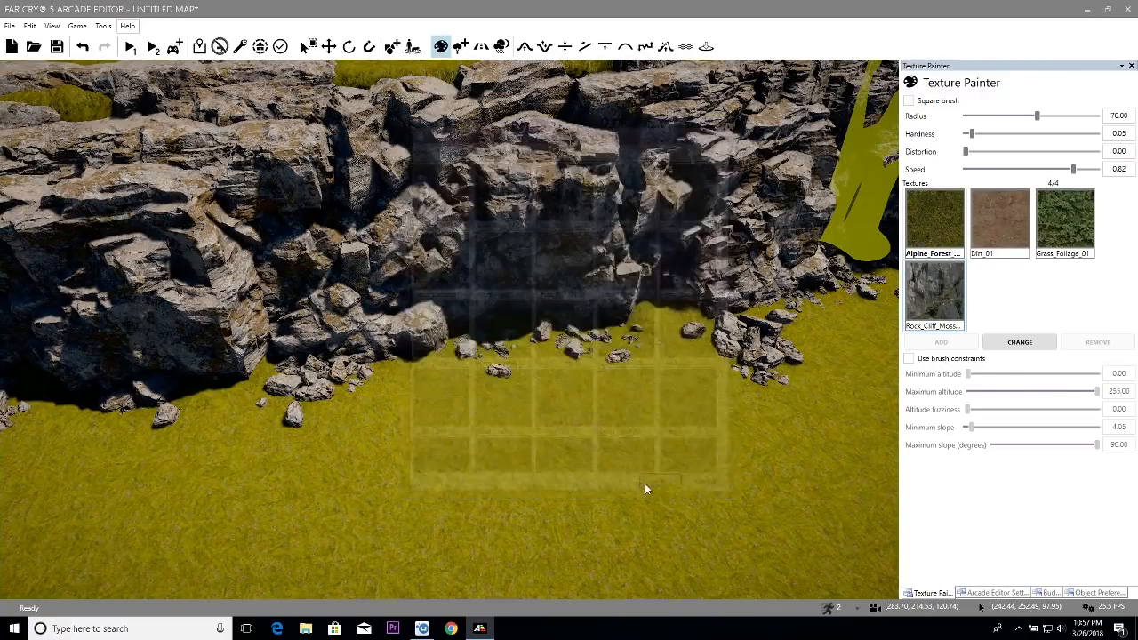
pyautogui.press('s')
pyautogui.press('w')
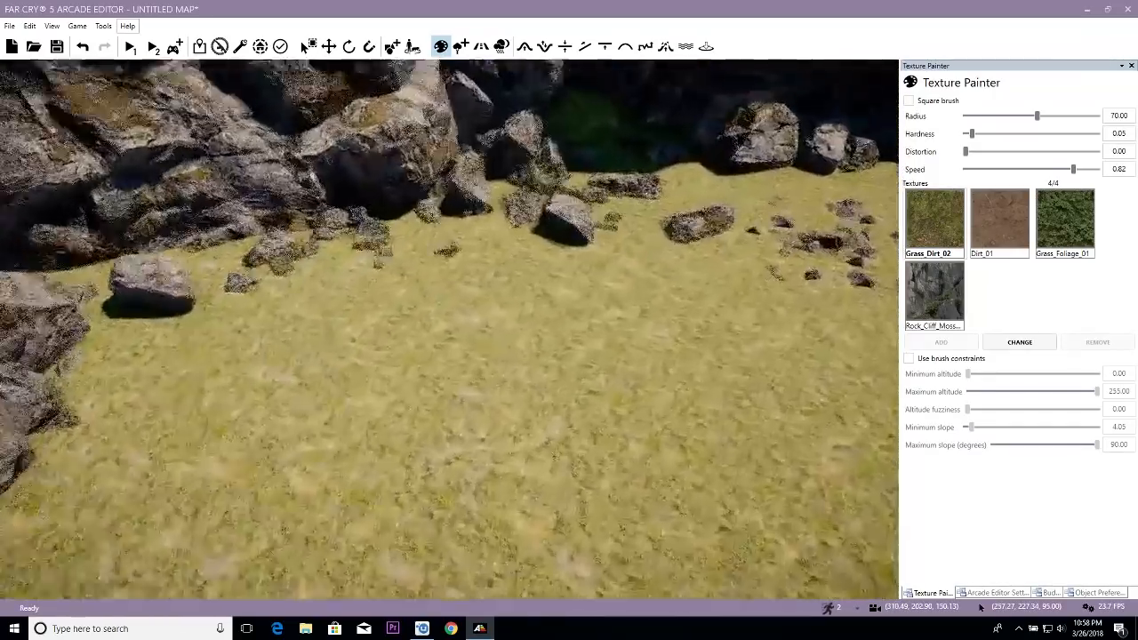
pyautogui.press('w')
pyautogui.moveTo(541, 409); pyautogui.dragTo(534, 329, button='right')
pyautogui.press('s')
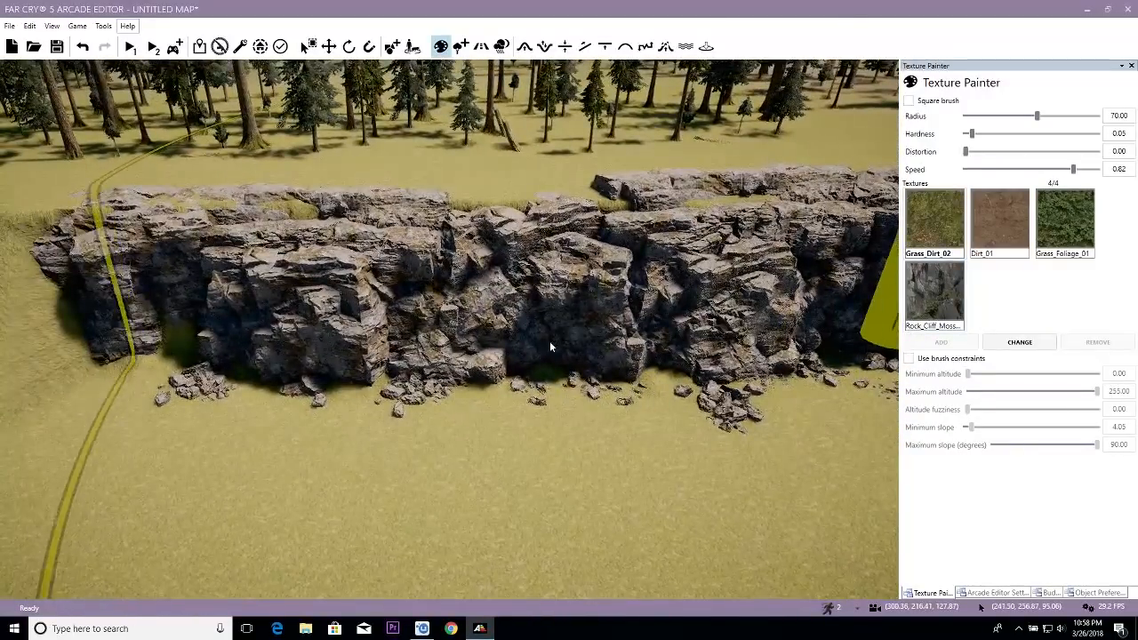
# - Try painting Dirt_01 on the basin slopes with brush constraints at minimum slope 2.43 and maximum slope 30.56
pyautogui.scroll(-5, 540, 349)
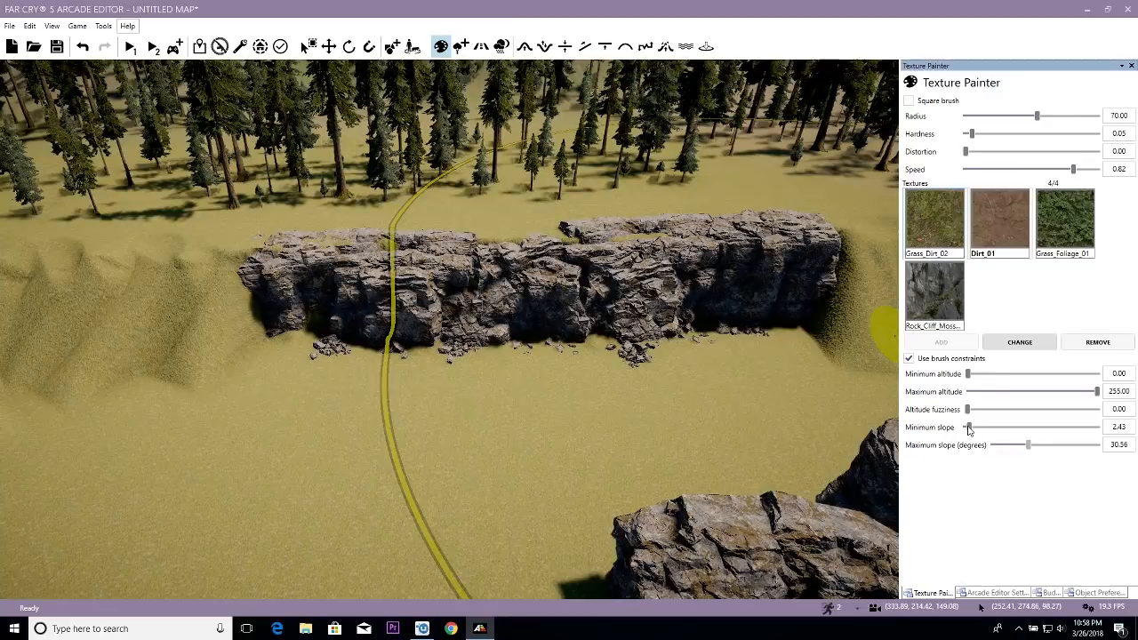
pyautogui.scroll(-5, 587, 375)
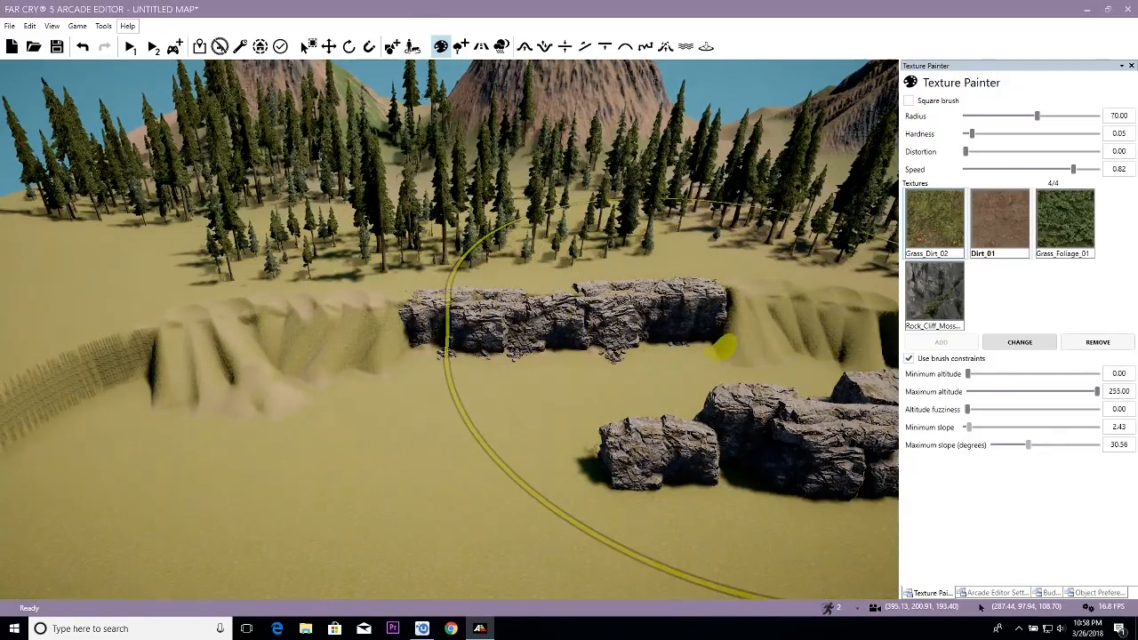
pyautogui.moveTo(385, 357)
pyautogui.mouseDown()
pyautogui.moveTo(144, 379)
pyautogui.moveTo(459, 358)
pyautogui.mouseUp()
pyautogui.press('d')
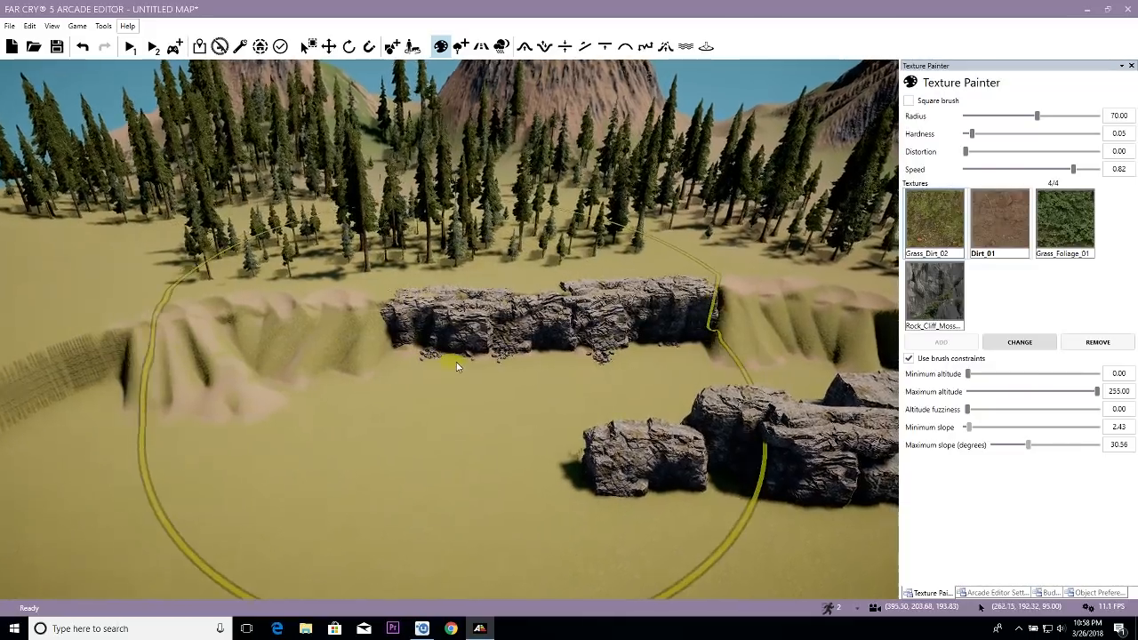
pyautogui.press('w')
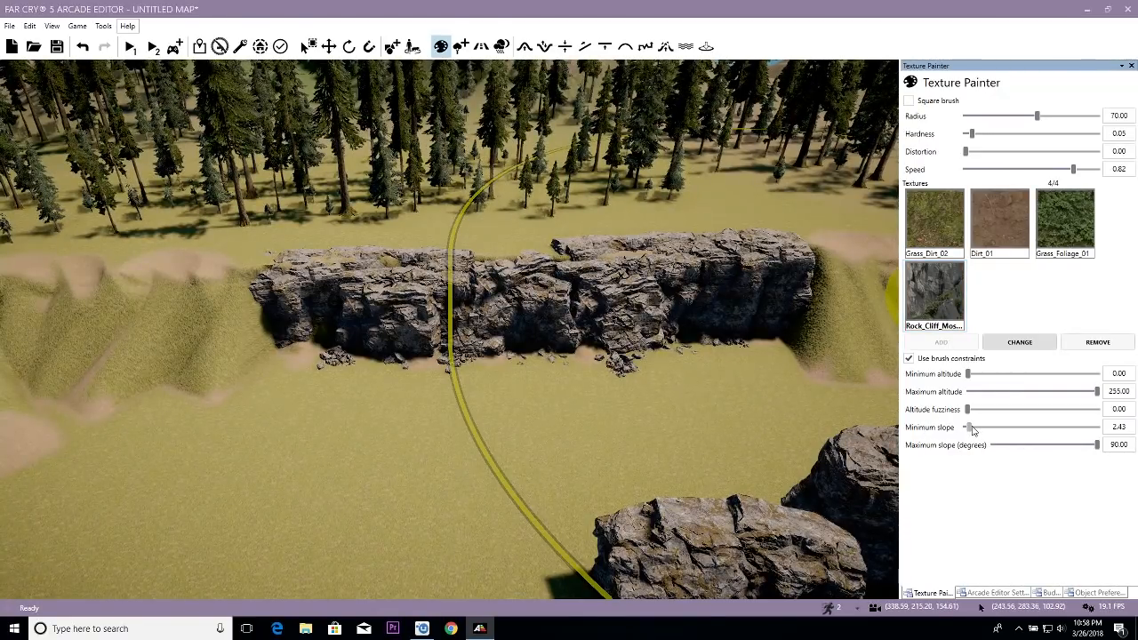
# - Try painting Rock_Cliff_Moss along the cliff foot with slopes limited to 2.43 to 90.00 degrees
pyautogui.hotkey('ctrl', 'z')
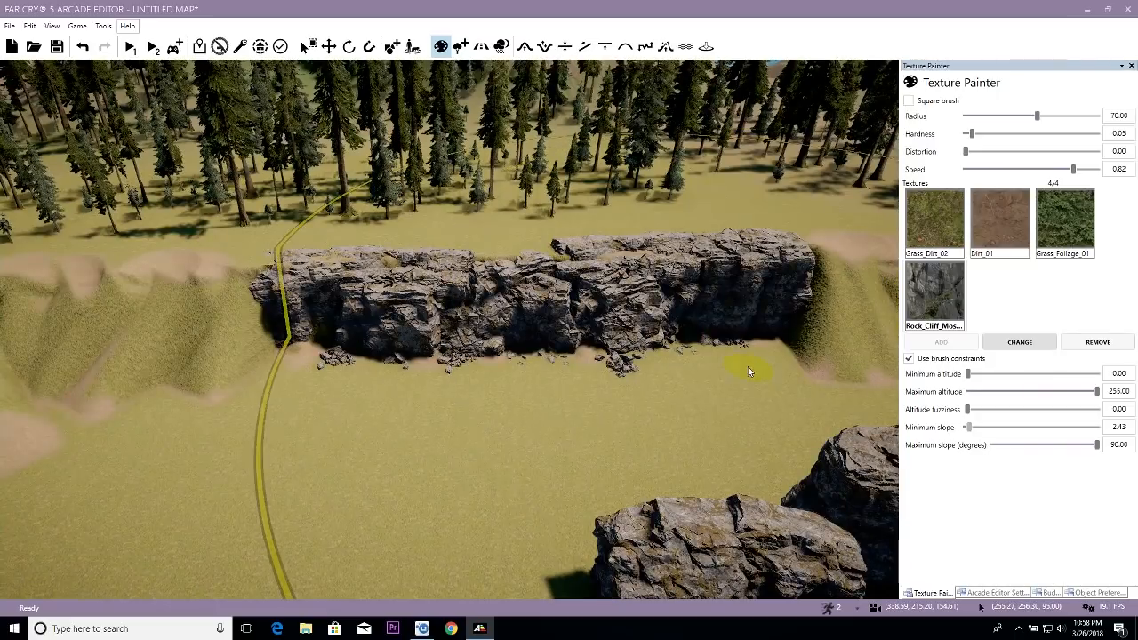
pyautogui.moveTo(727, 361); pyautogui.dragTo(693, 355, button='right')
pyautogui.scroll(-3, 693, 355)
# - Paint Dirt_01 over the basin's slopes and the cliff foot with brush constraints from 2.43 to 90.00 degrees of slope
pyautogui.click(1008, 232)
pyautogui.scroll(-3, 402, 308)
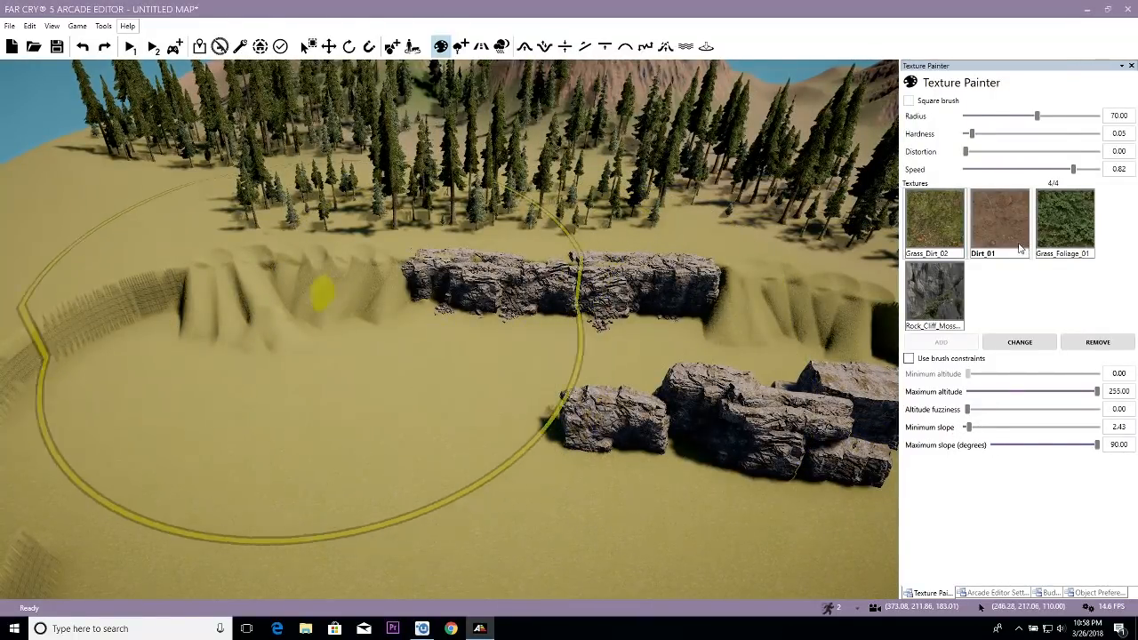
pyautogui.moveTo(218, 308)
pyautogui.mouseDown()
pyautogui.moveTo(782, 365)
pyautogui.moveTo(462, 344)
pyautogui.mouseUp()
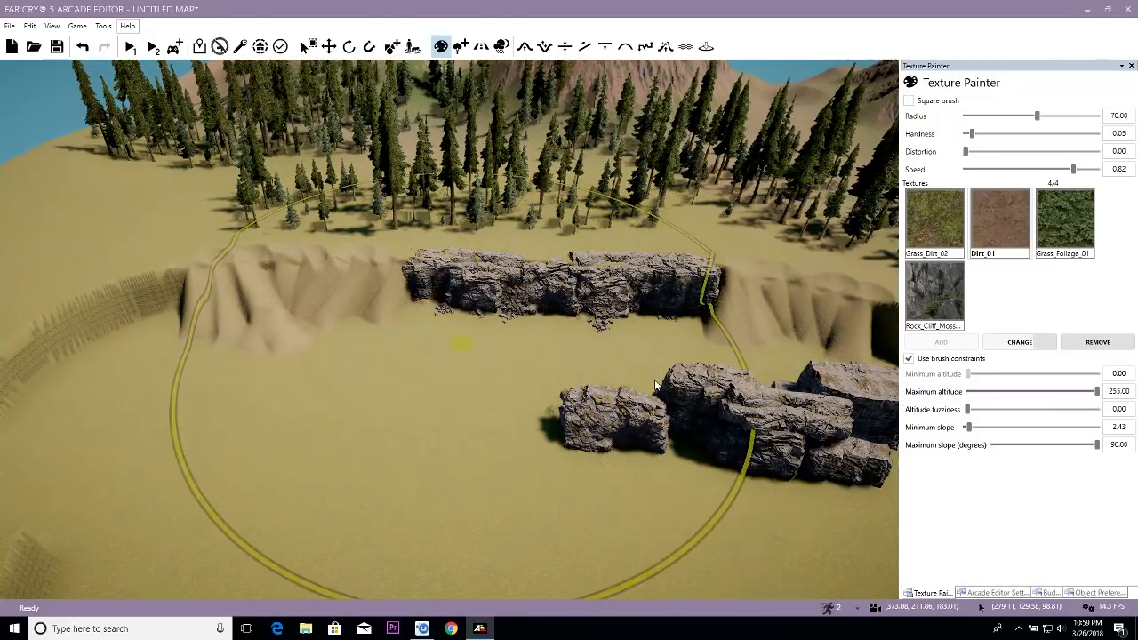
pyautogui.scroll(5, 637, 366)
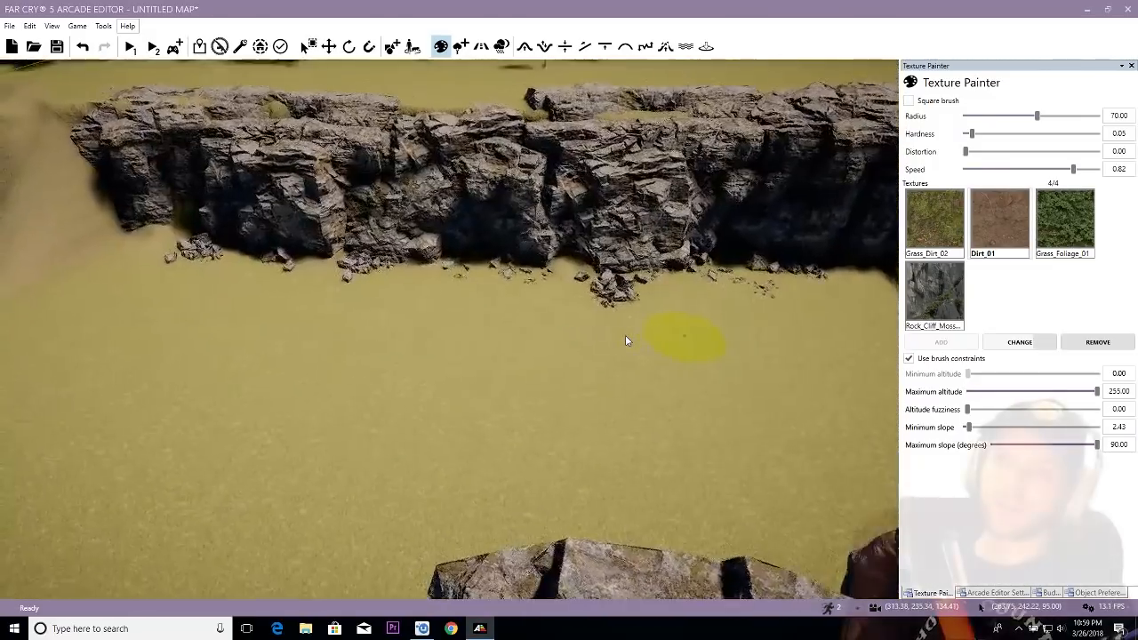
pyautogui.moveTo(625, 340); pyautogui.dragTo(437, 285, button='right')
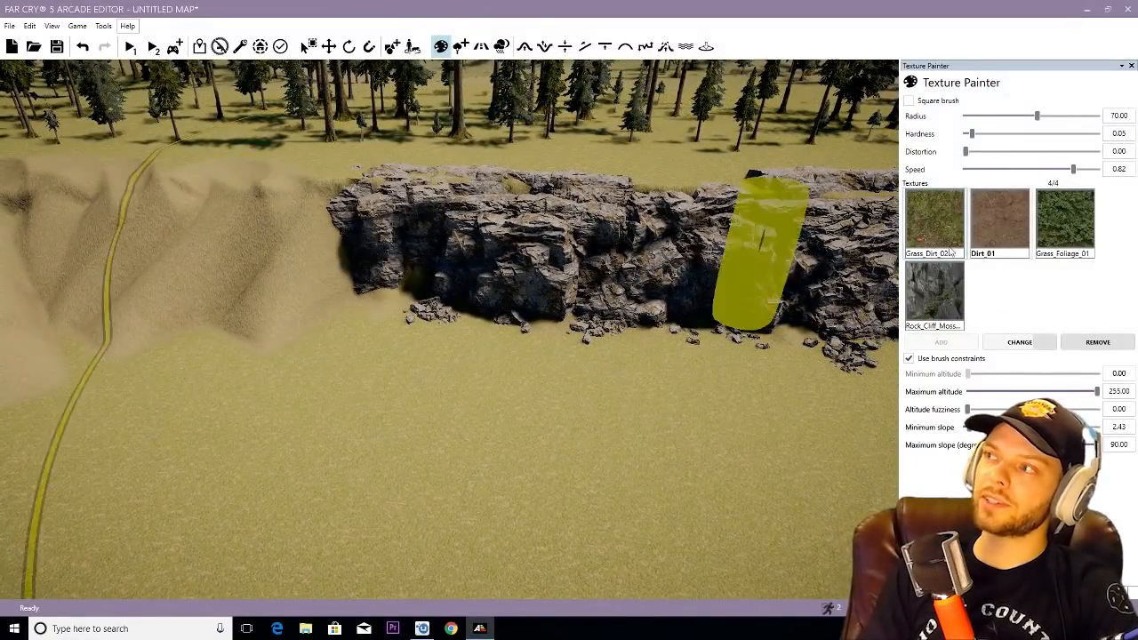
# - Paint Grass_Foliage_01 across the flat basin floor with slopes limited to 0.00 to 2.70 degrees, reducing the brush radius to 49.50
pyautogui.click(1065, 221)
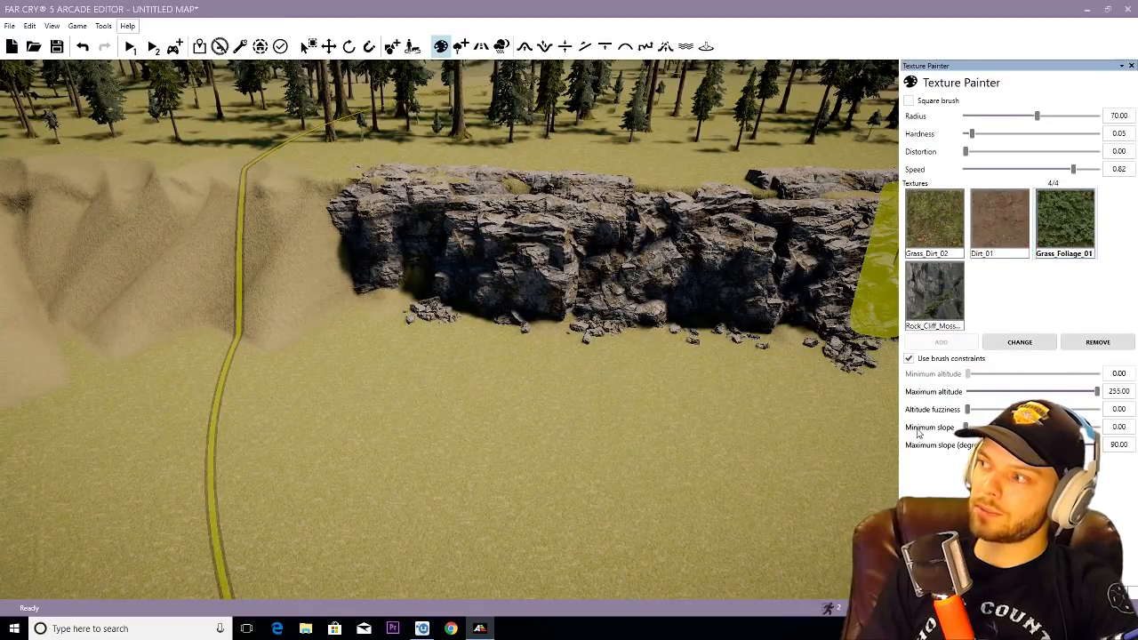
pyautogui.moveTo(1002, 444); pyautogui.dragTo(998, 444)
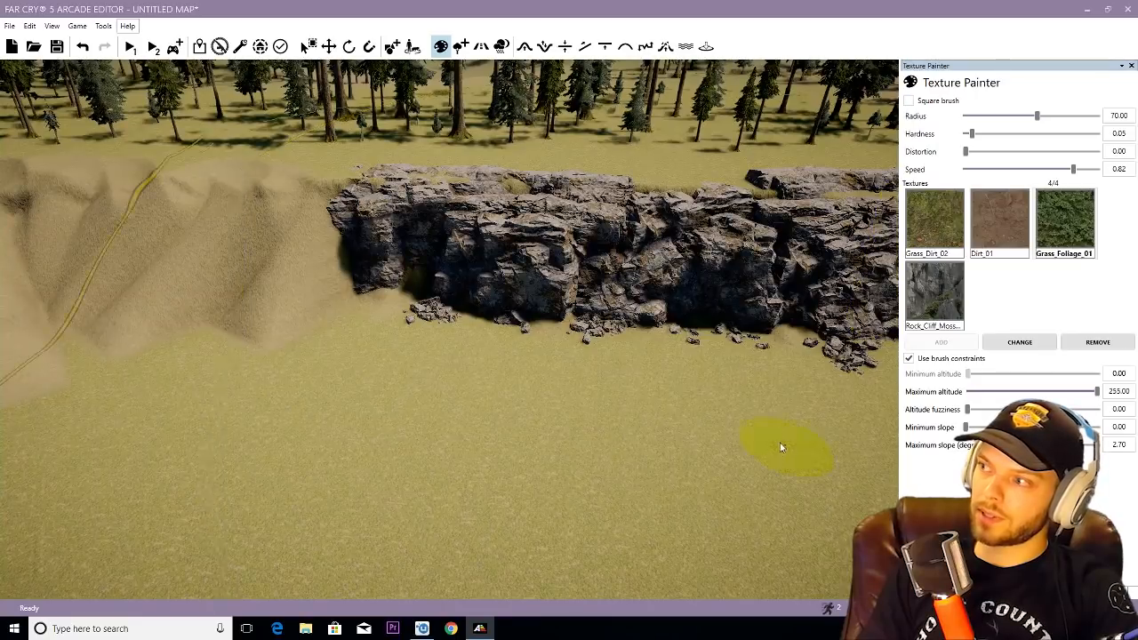
pyautogui.scroll(-3, 780, 447)
pyautogui.moveTo(780, 447); pyautogui.dragTo(780, 429, button='right')
pyautogui.moveTo(631, 407); pyautogui.dragTo(654, 432, button='right')
pyautogui.keyDown('ctrl'); pyautogui.moveTo(527, 361); pyautogui.dragTo(469, 371); pyautogui.keyUp('ctrl')
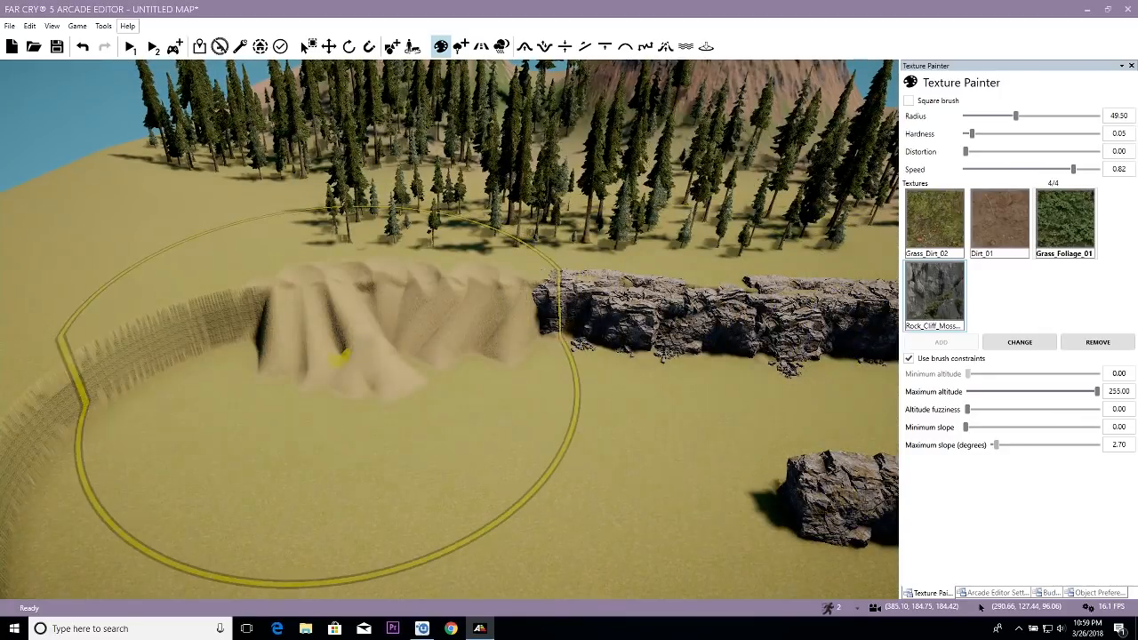
pyautogui.scroll(2, 525, 379)
pyautogui.scroll(5, 526, 379)
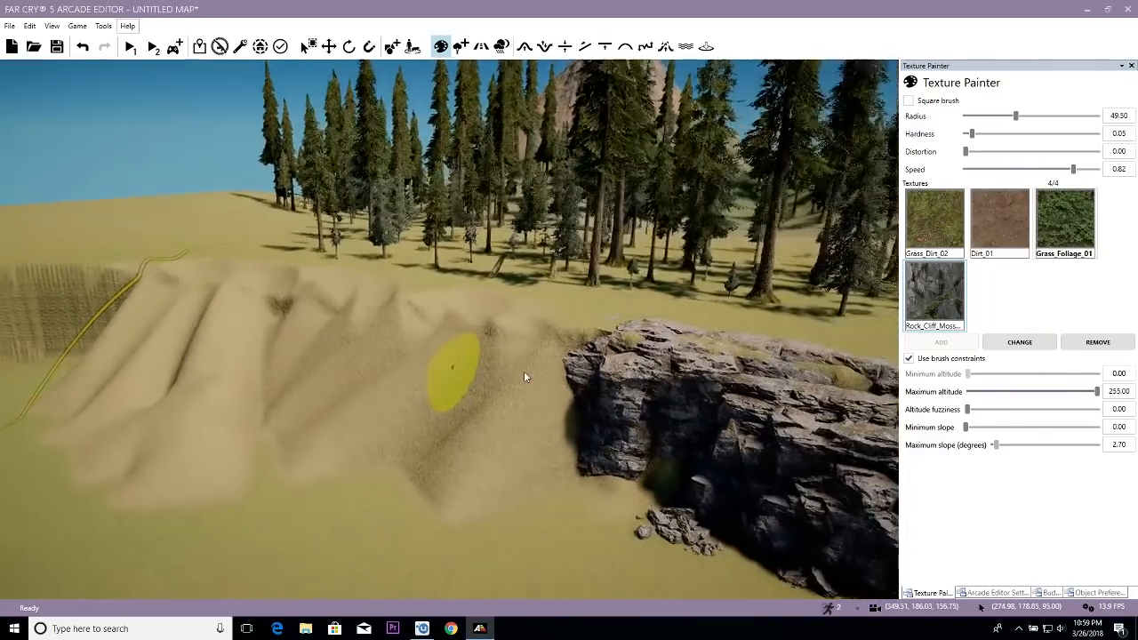
pyautogui.scroll(-2, 525, 373)
pyautogui.moveTo(525, 373); pyautogui.dragTo(610, 375, button='right')
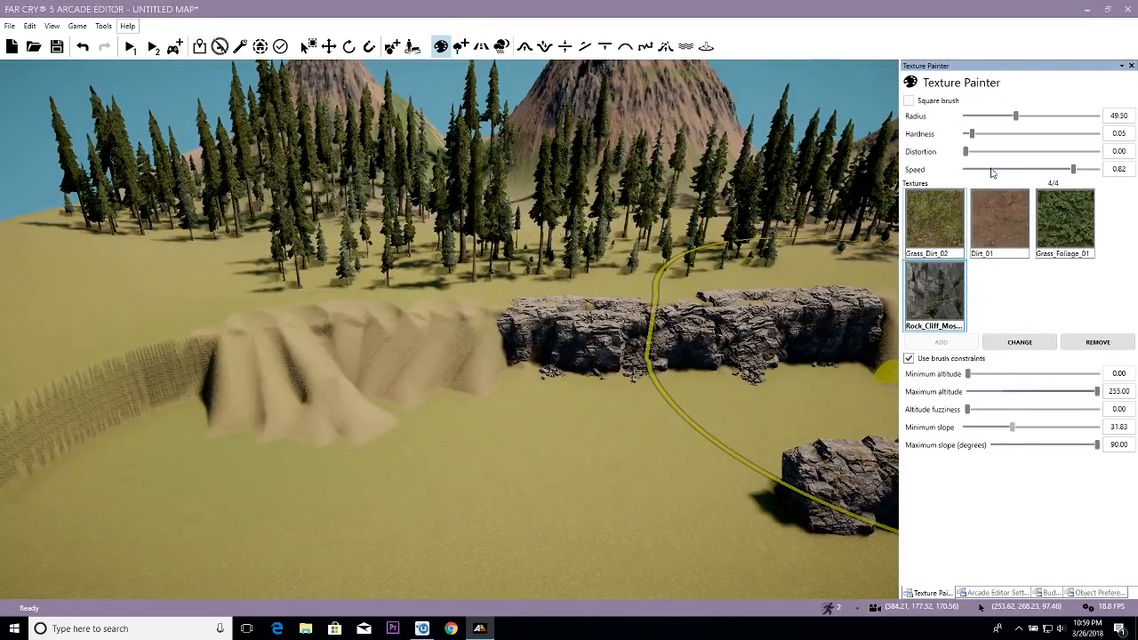
# - Paint Rock_Cliff_Moss on the steep basin slopes beside the cliff with radius 55.00, speed 0.45 and minimum slope 31.83
pyautogui.click(1031, 116)
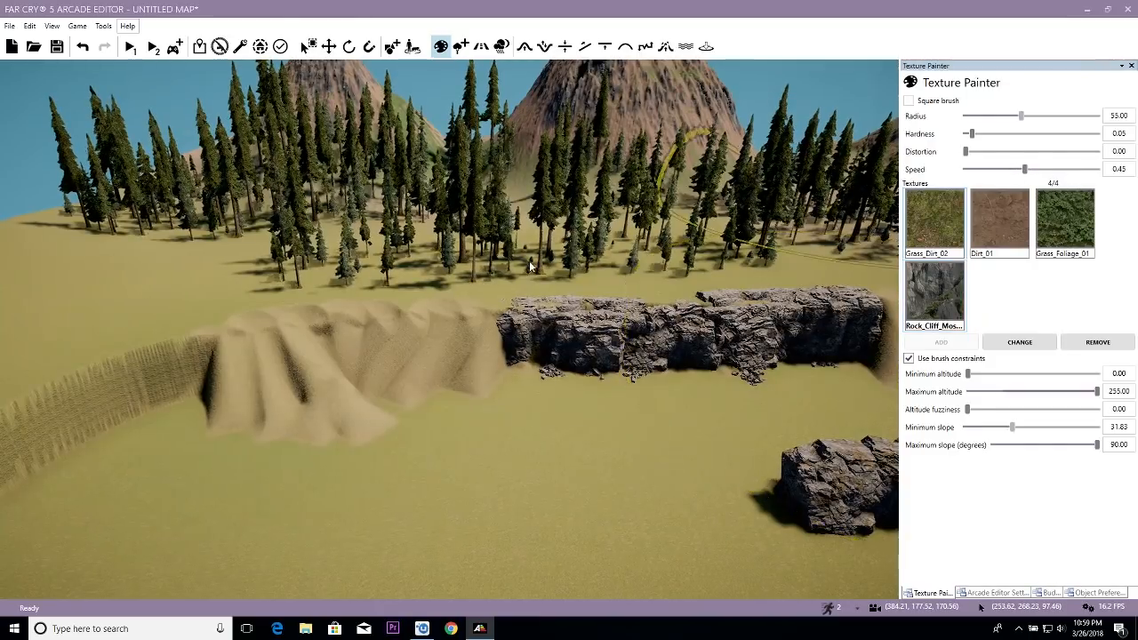
pyautogui.press('d')
pyautogui.moveTo(279, 363)
pyautogui.mouseDown()
pyautogui.moveTo(287, 348)
pyautogui.moveTo(383, 331)
pyautogui.mouseUp()
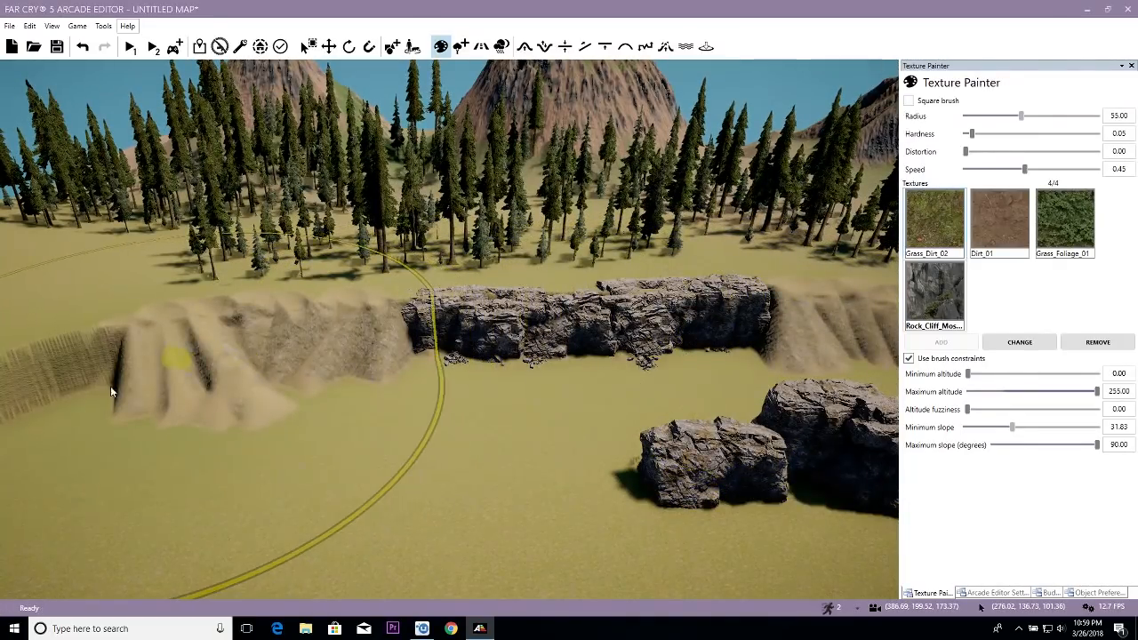
pyautogui.scroll(5, 436, 383)
pyautogui.moveTo(437, 383)
pyautogui.mouseDown(button='right')
pyautogui.moveTo(392, 351)
pyautogui.moveTo(422, 360)
pyautogui.moveTo(427, 376)
pyautogui.moveTo(360, 376)
pyautogui.mouseUp(button='right')
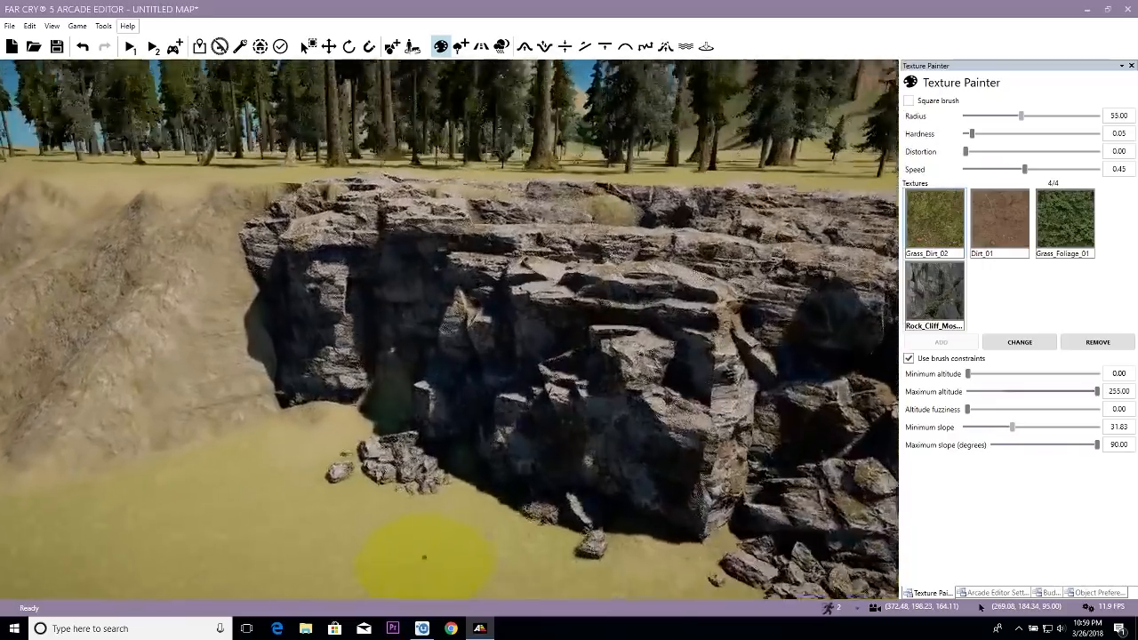
pyautogui.scroll(5, 427, 376)
pyautogui.scroll(-5, 425, 379)
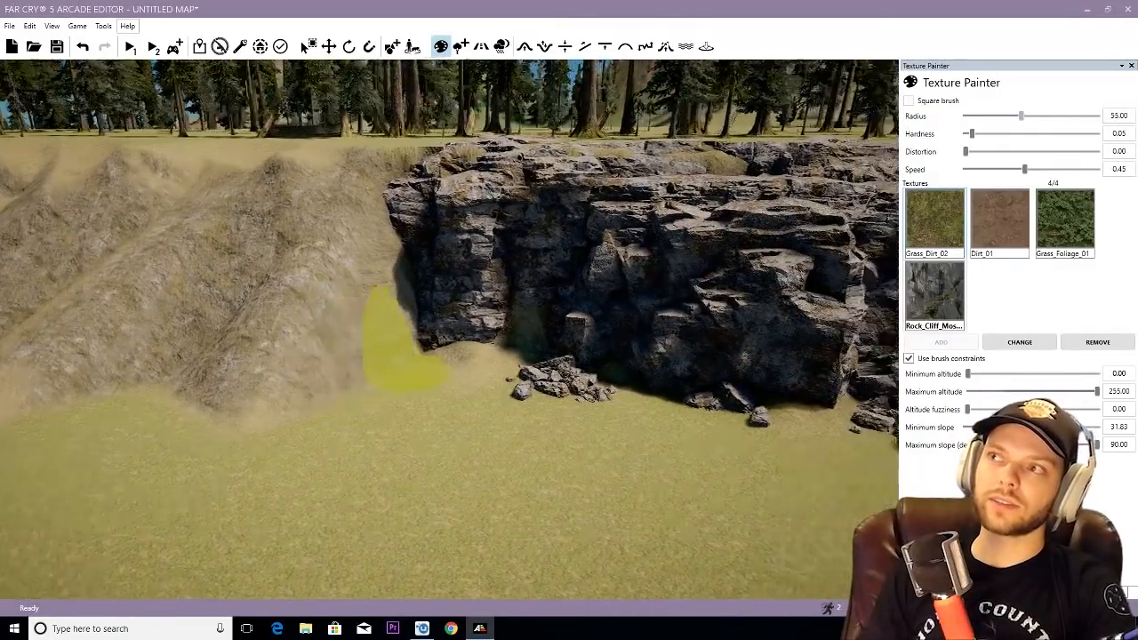
pyautogui.moveTo(408, 357)
pyautogui.mouseDown(button='right')
pyautogui.moveTo(325, 364)
pyautogui.moveTo(426, 403)
pyautogui.moveTo(412, 445)
pyautogui.moveTo(377, 439)
pyautogui.moveTo(432, 376)
pyautogui.moveTo(532, 369)
pyautogui.mouseUp(button='right')
# - Paint Dirt_01 around the rubble along the cliff foot without brush constraints, using radius 3.00 and speed 0.45
pyautogui.press('d')
pyautogui.press('a')
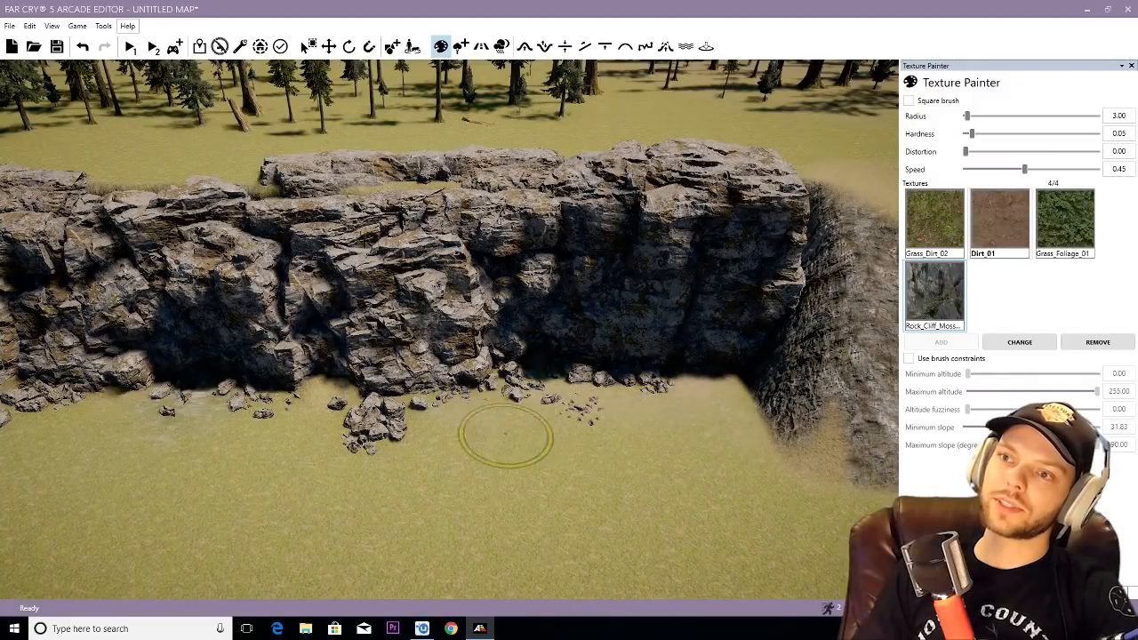
pyautogui.moveTo(302, 434)
pyautogui.mouseDown(button='right')
pyautogui.moveTo(311, 415)
pyautogui.moveTo(415, 421)
pyautogui.mouseUp(button='right')
pyautogui.press('w')
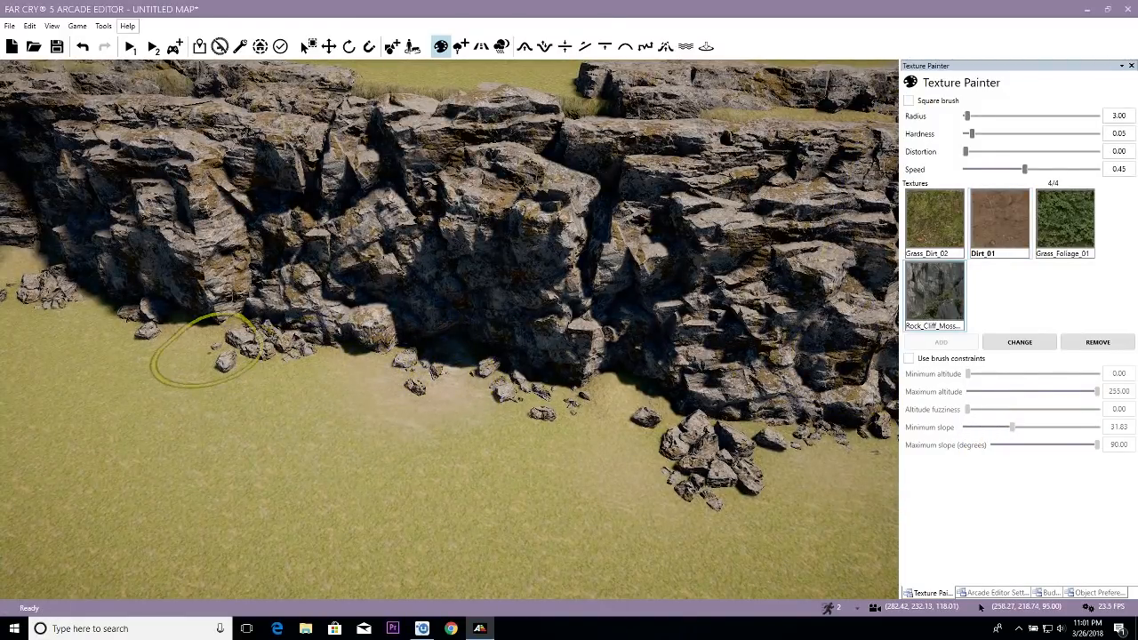
pyautogui.moveTo(244, 375); pyautogui.dragTo(200, 355, button='right')
pyautogui.press('w')
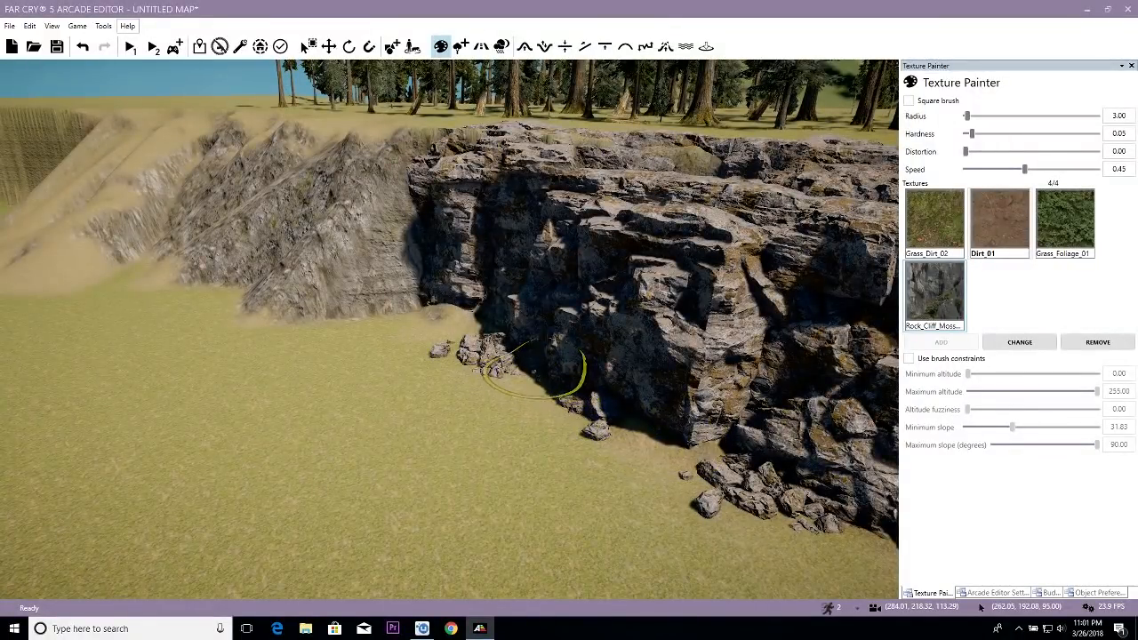
pyautogui.moveTo(383, 258)
pyautogui.mouseDown(button='right')
pyautogui.moveTo(510, 380)
pyautogui.moveTo(488, 318)
pyautogui.mouseUp(button='right')
# - Delete the five freestanding Cliff Alpine objects (01, 03, 04, 05 and 06) on the open basin floor
pyautogui.press('s')
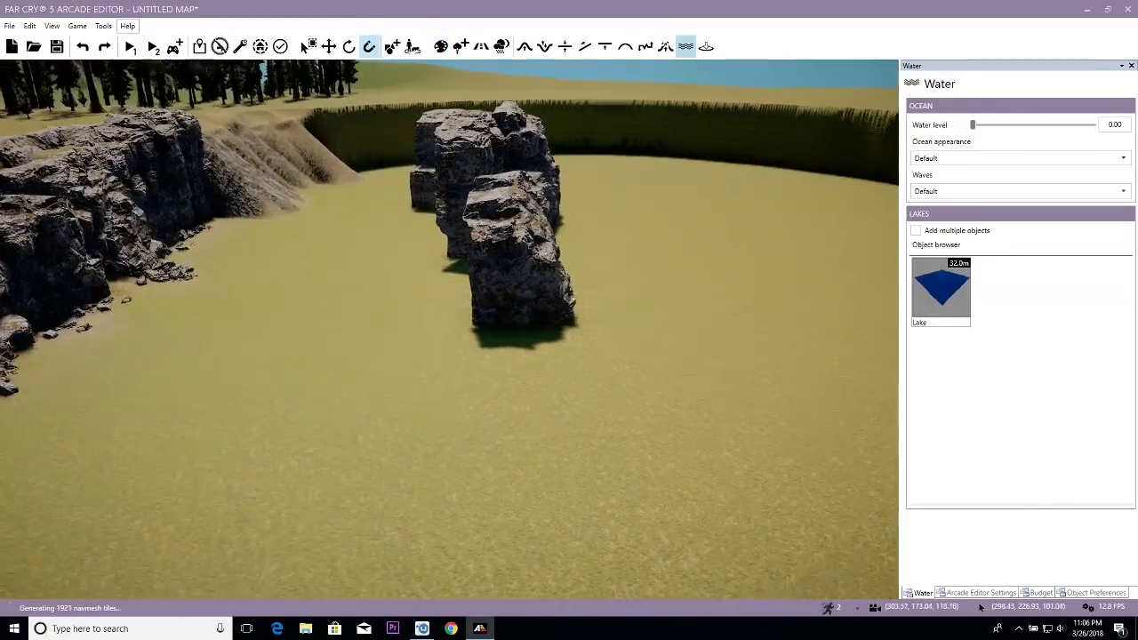
pyautogui.press('w')
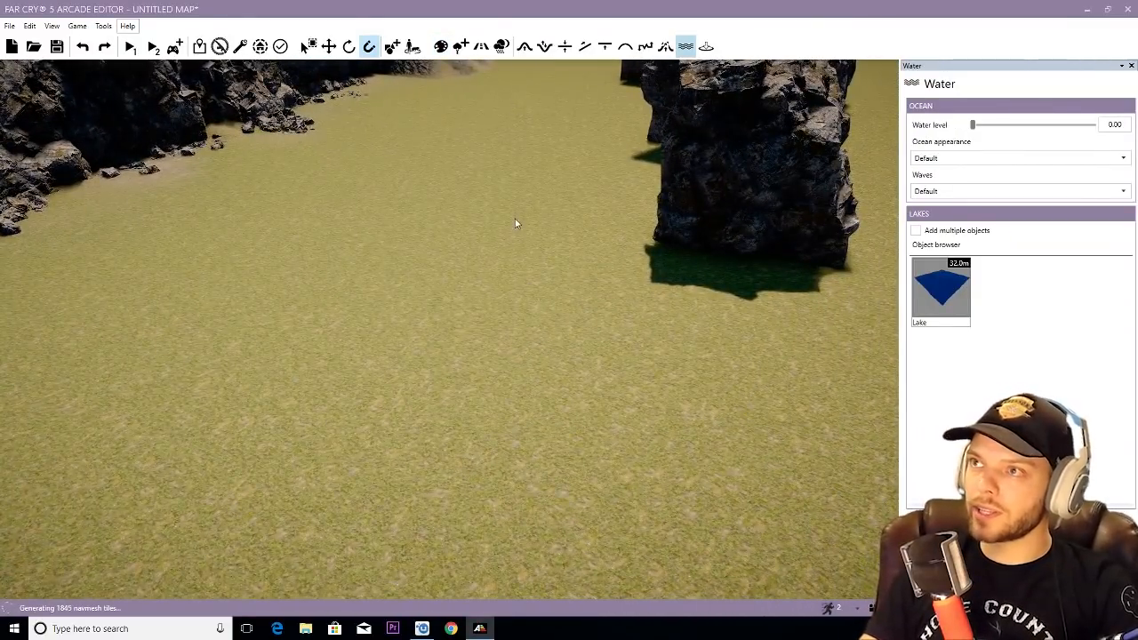
pyautogui.moveTo(487, 292); pyautogui.dragTo(547, 186, button='right')
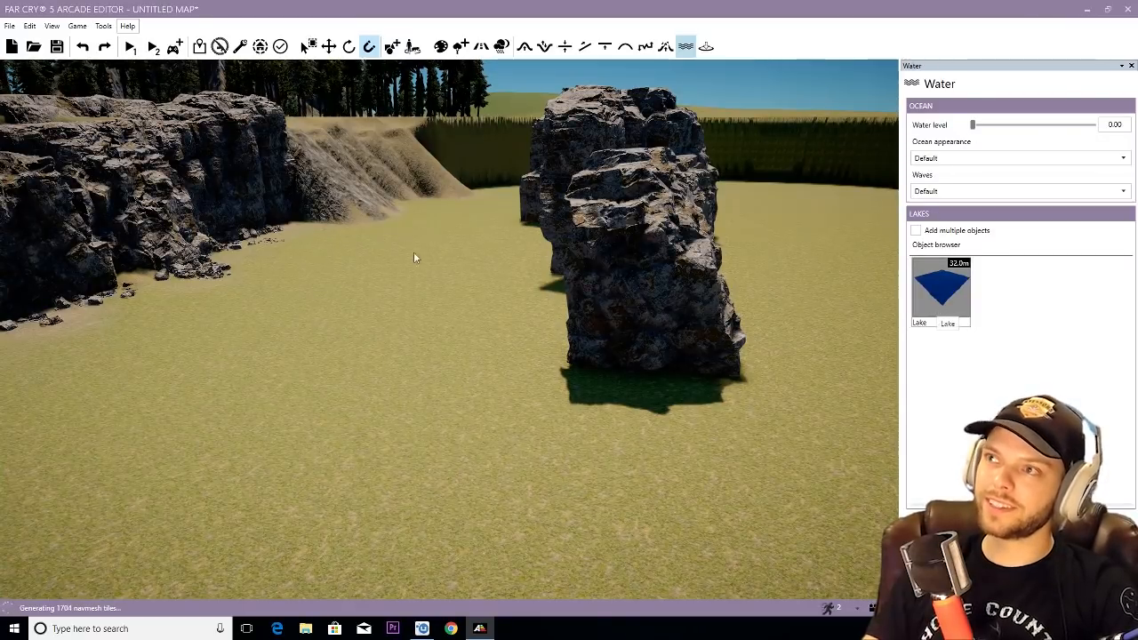
pyautogui.moveTo(504, 165); pyautogui.dragTo(665, 362)
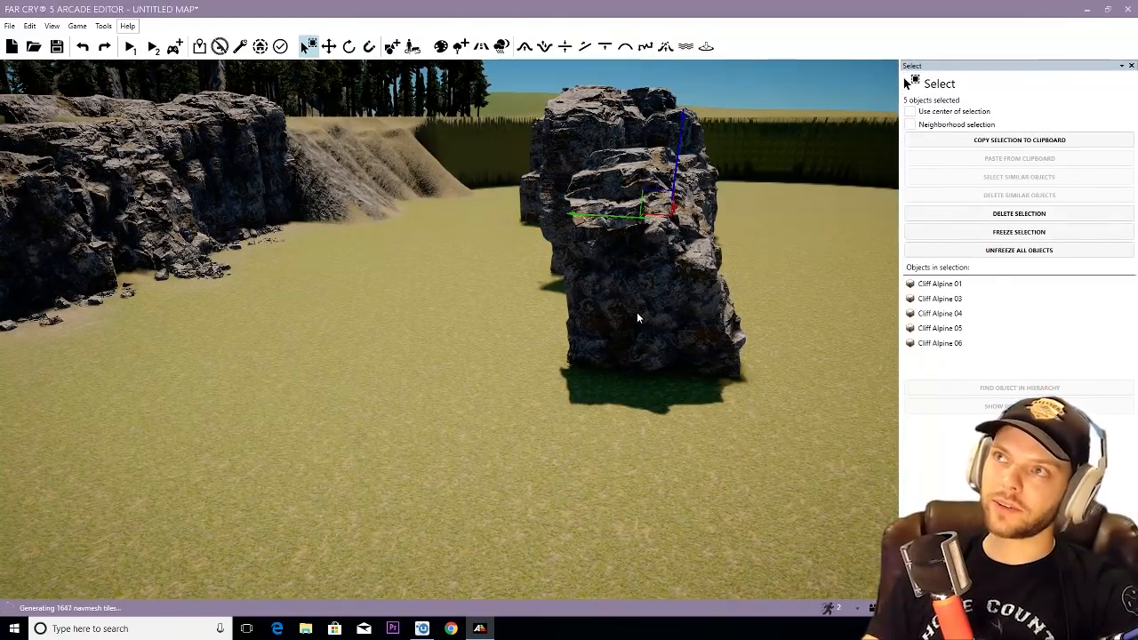
pyautogui.press('Delete')
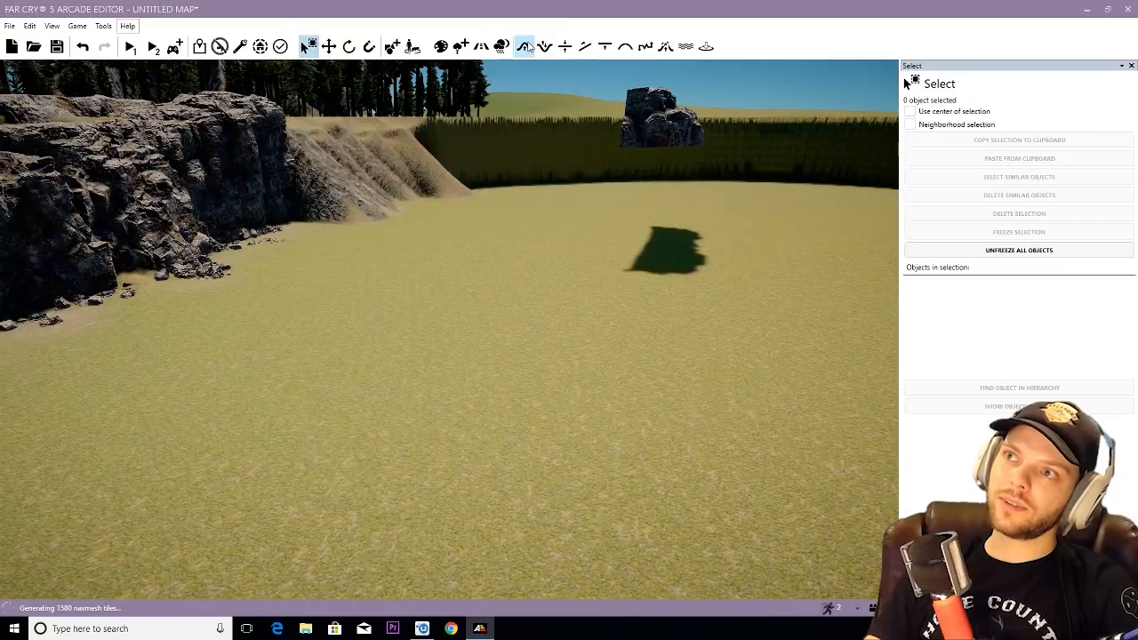
# - Lower a long riverbed into the basin floor parallel to the cliff with the Bump tool at radius 13.00, hardness 0.14 and speed 0.20
pyautogui.click(531, 47)
pyautogui.moveTo(535, 158); pyautogui.dragTo(495, 194, button='right')
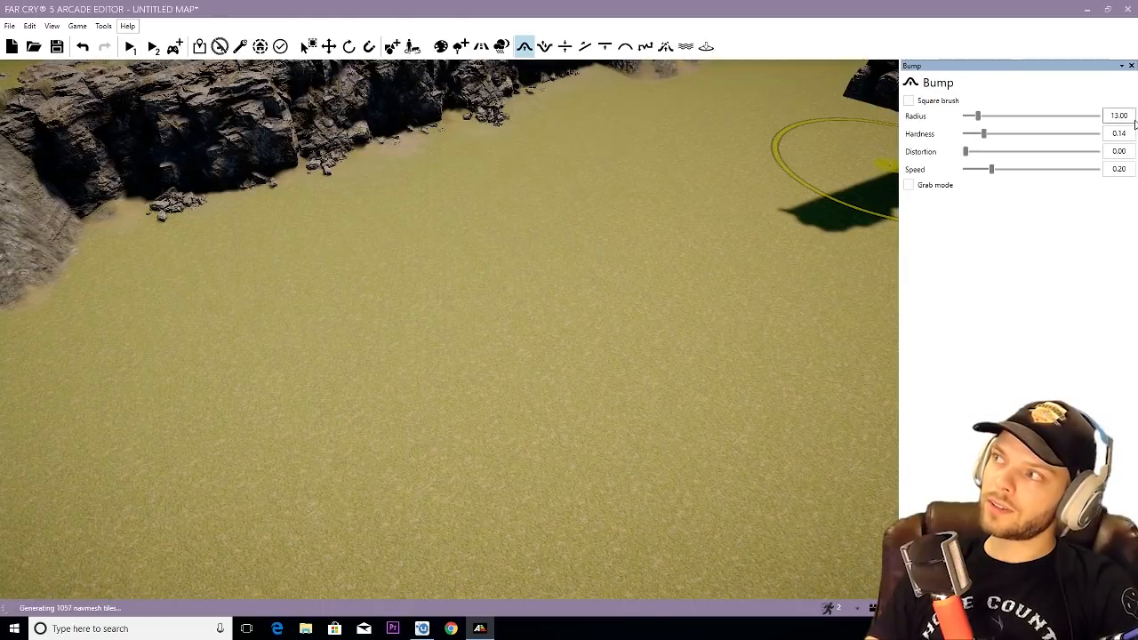
pyautogui.moveTo(467, 220); pyautogui.dragTo(519, 201, button='right')
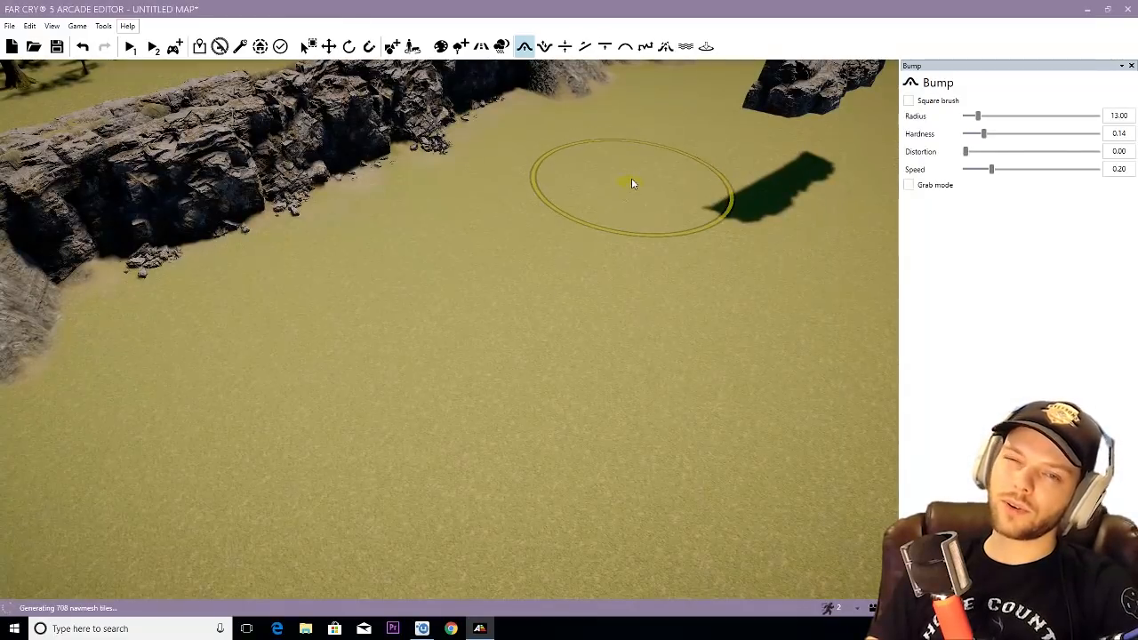
pyautogui.moveTo(633, 174)
pyautogui.mouseDown()
pyautogui.moveTo(430, 338)
pyautogui.moveTo(143, 511)
pyautogui.mouseUp()
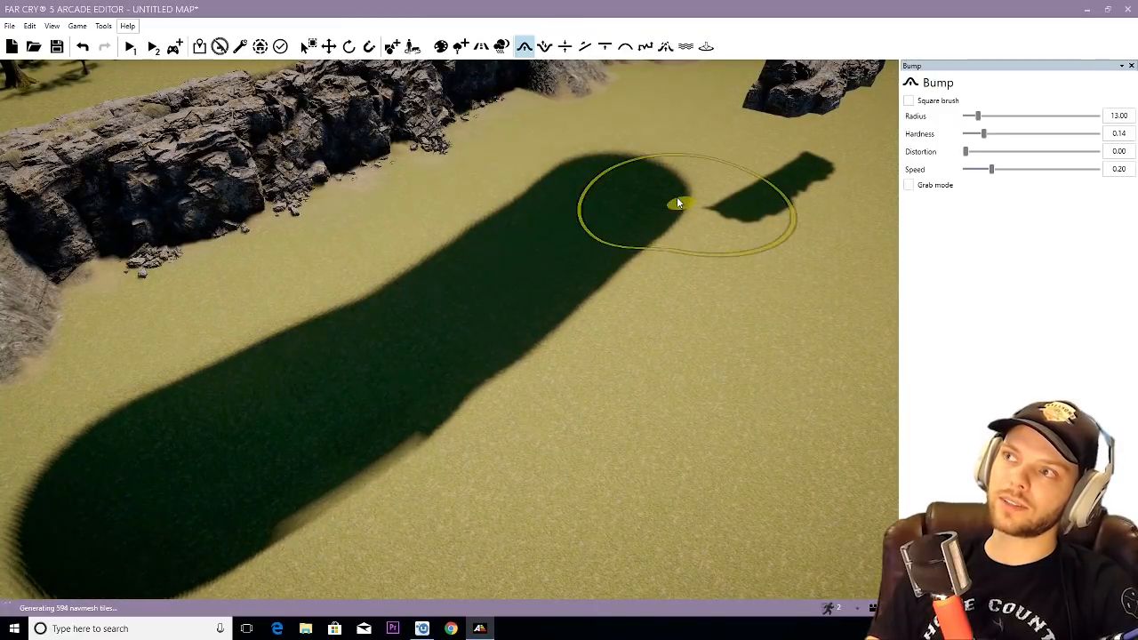
pyautogui.moveTo(654, 173); pyautogui.dragTo(679, 155)
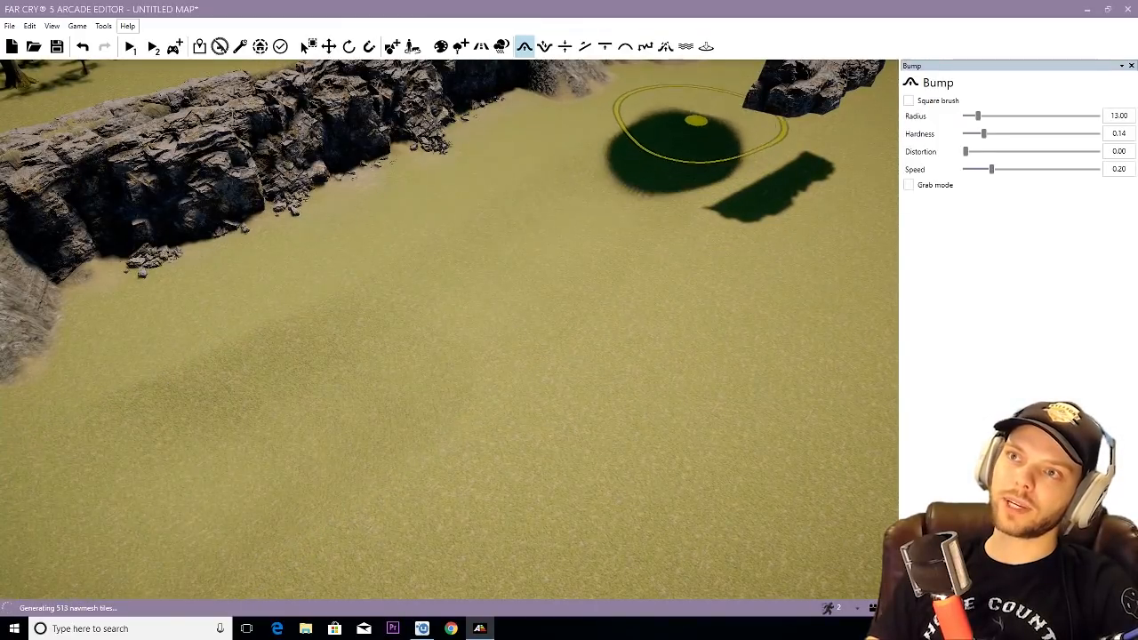
pyautogui.press('w')
pyautogui.moveTo(554, 236); pyautogui.dragTo(544, 296, button='right')
pyautogui.press('s')
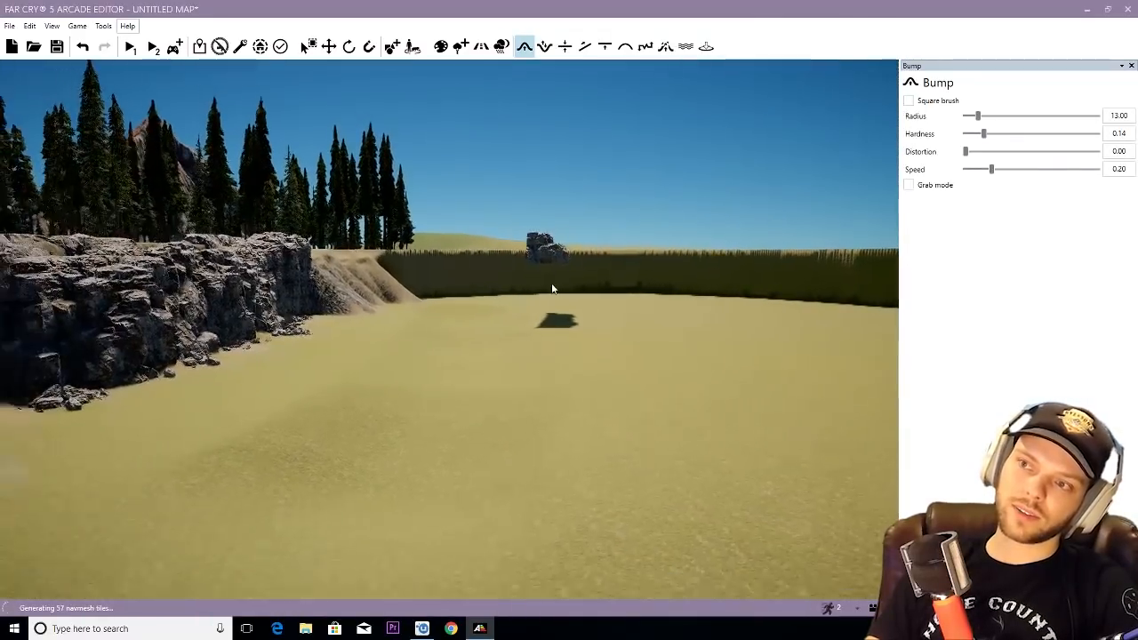
# - Place a Lake object in the dug riverbed and position it over the near end of the depression
pyautogui.press('w')
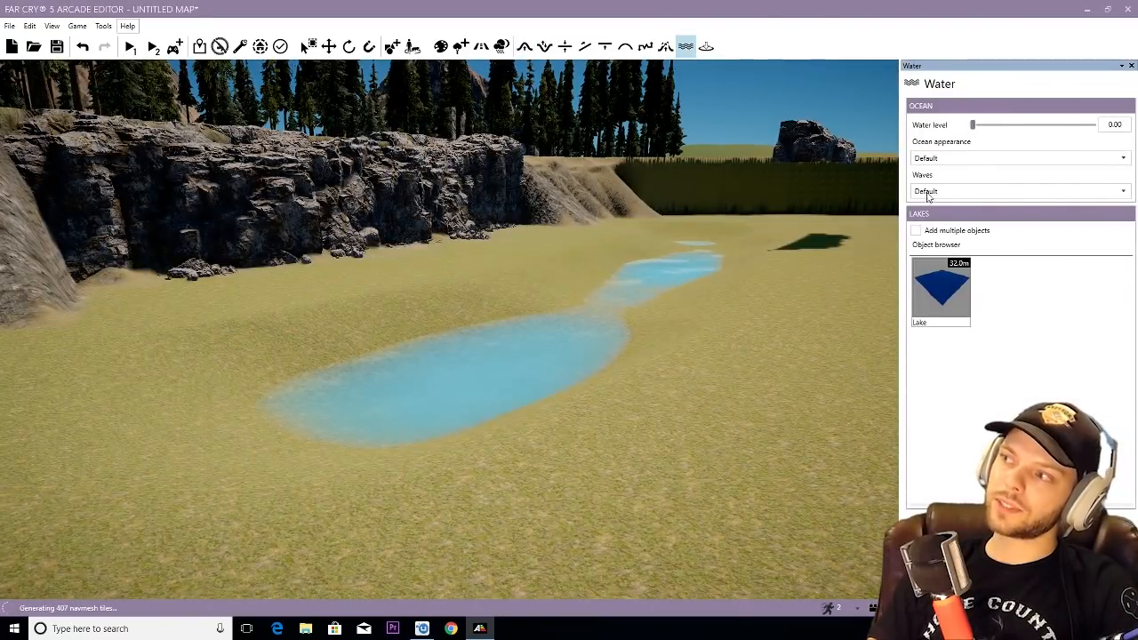
pyautogui.moveTo(572, 335); pyautogui.dragTo(488, 264, button='right')
pyautogui.moveTo(507, 332); pyautogui.dragTo(385, 273)
pyautogui.moveTo(385, 273); pyautogui.dragTo(203, 289, button='right')
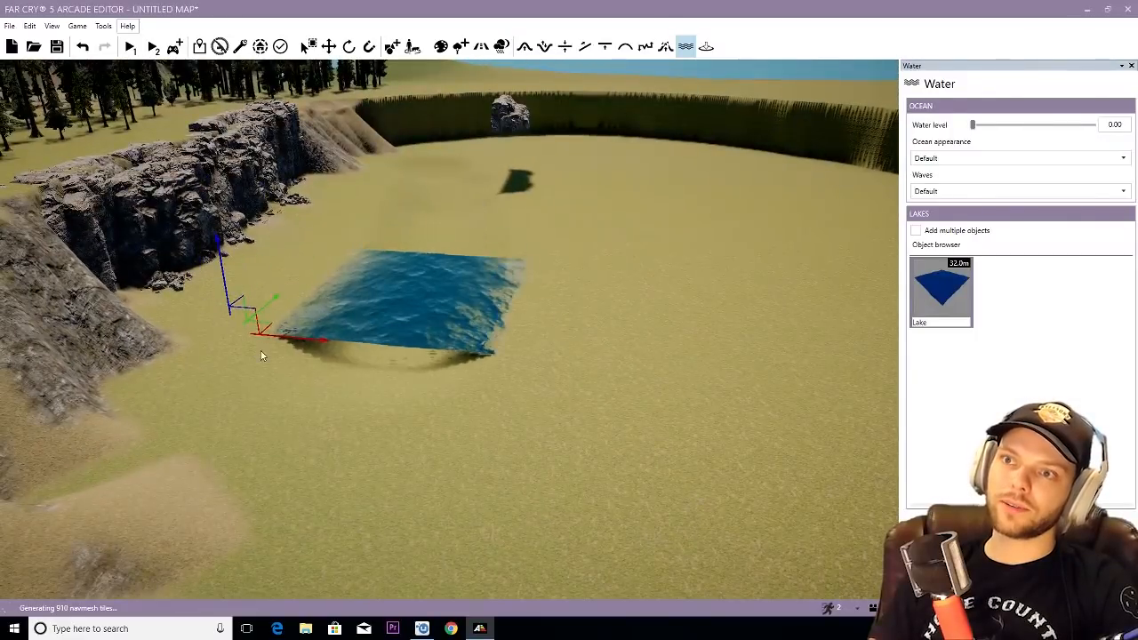
pyautogui.click(373, 315)
pyautogui.press('w')
pyautogui.moveTo(372, 315); pyautogui.dragTo(335, 321, button='right')
pyautogui.moveTo(148, 311); pyautogui.dragTo(126, 353)
pyautogui.press('s')
pyautogui.moveTo(398, 273); pyautogui.dragTo(421, 260, button='right')
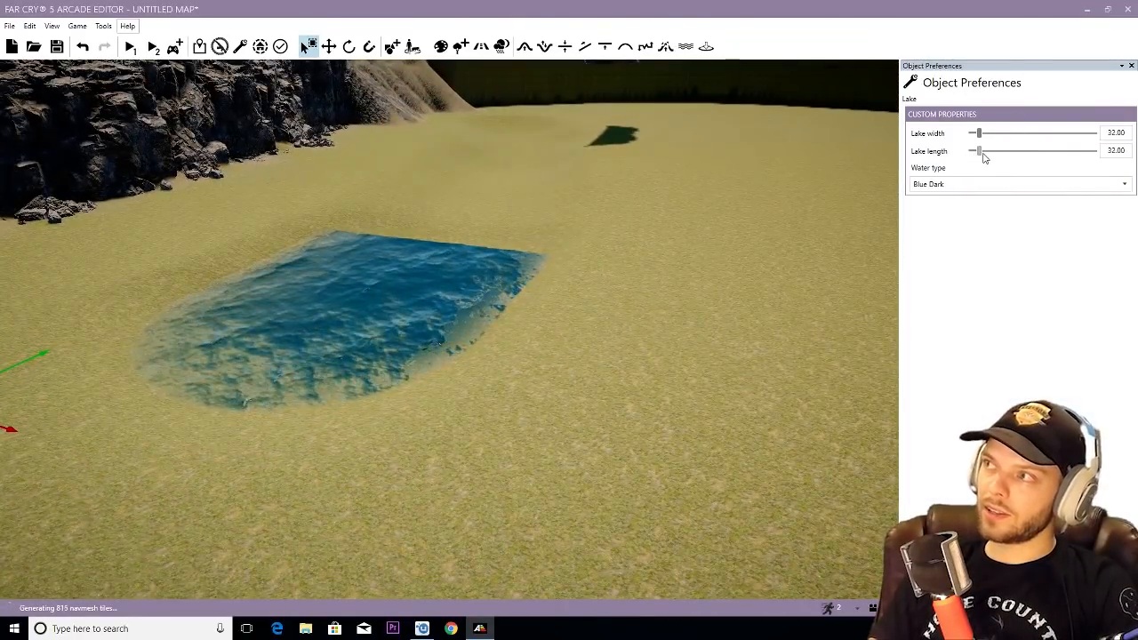
# - Enlarge the lake to width 45.00 and length 142.00, and shift it toward the cliff to cover the riverbed
pyautogui.moveTo(979, 151)
pyautogui.mouseDown()
pyautogui.moveTo(1004, 153)
pyautogui.moveTo(984, 135)
pyautogui.mouseUp()
pyautogui.press('a')
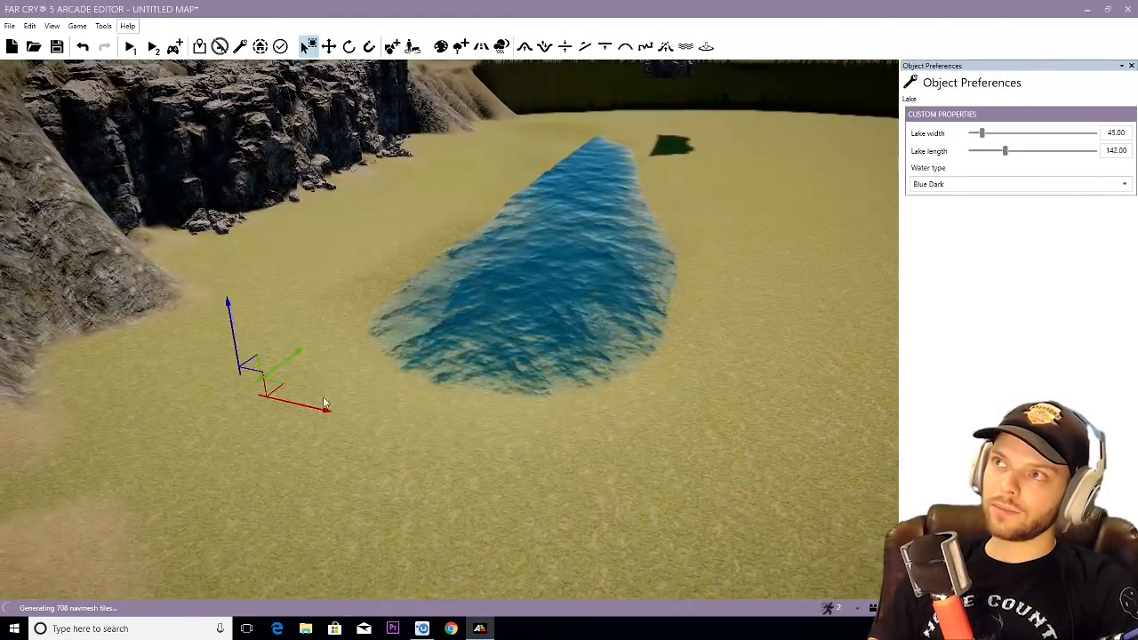
pyautogui.moveTo(313, 405); pyautogui.dragTo(2, 327)
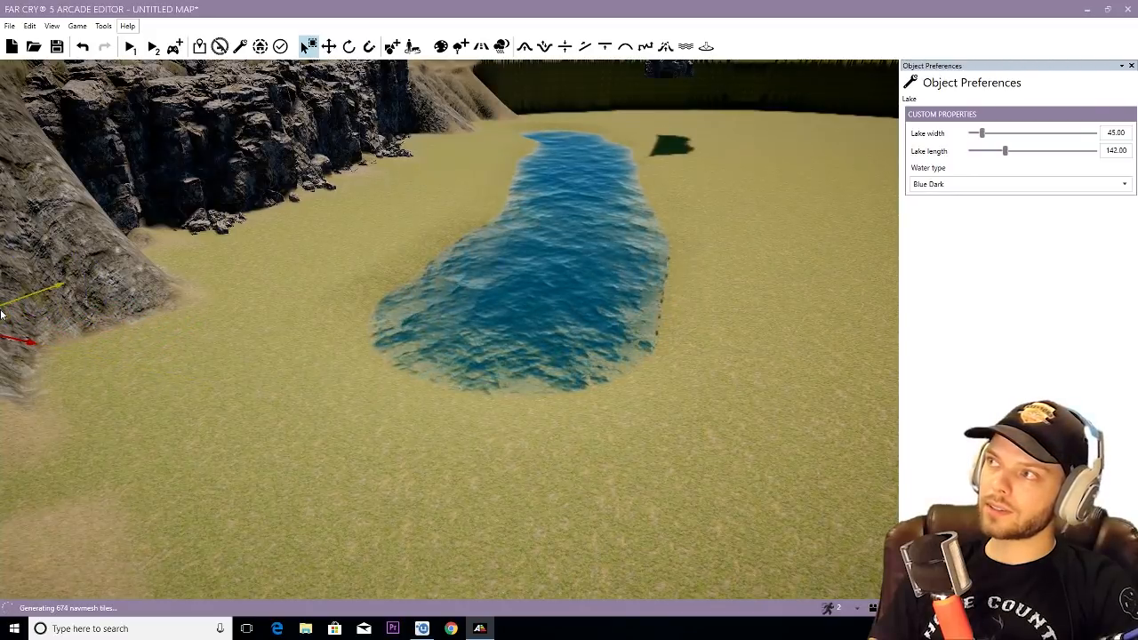
pyautogui.moveTo(1007, 155); pyautogui.dragTo(990, 135)
pyautogui.moveTo(757, 162); pyautogui.dragTo(756, 162, button='right')
# - Position and rotate Rock Pile Alpine 04 beside the larger rocks on the river's bank
pyautogui.moveTo(478, 317); pyautogui.dragTo(474, 313, button='right')
pyautogui.press('2')
pyautogui.scroll(-5, 474, 313)
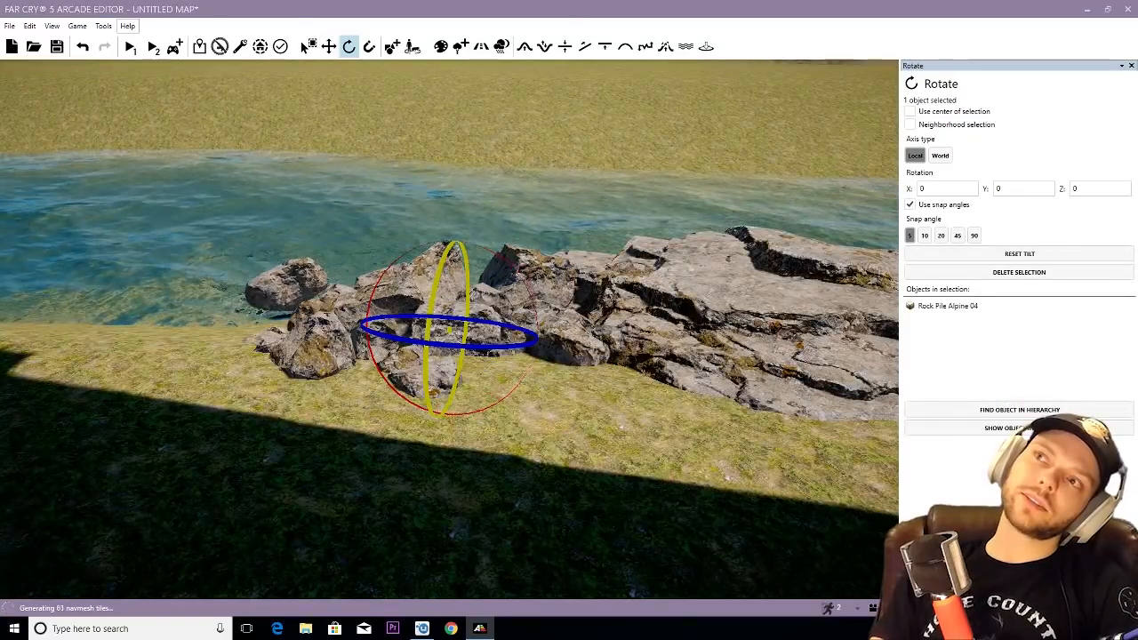
pyautogui.press('2')
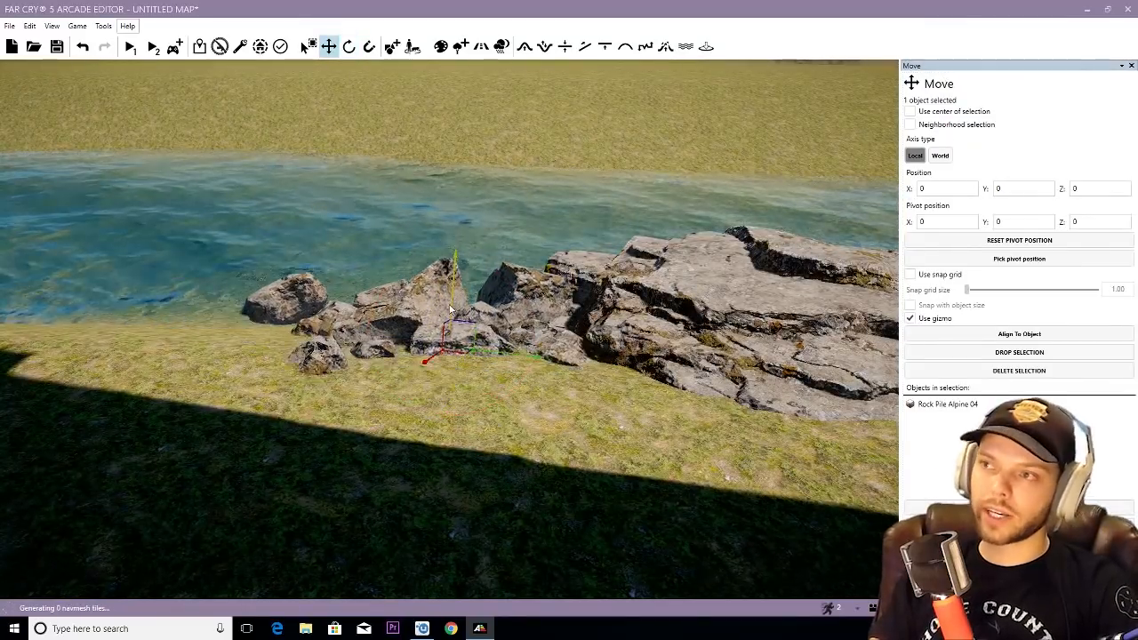
pyautogui.moveTo(449, 305); pyautogui.dragTo(450, 303)
pyautogui.moveTo(421, 337); pyautogui.dragTo(442, 328, button='right')
pyautogui.scroll(-5, 421, 337)
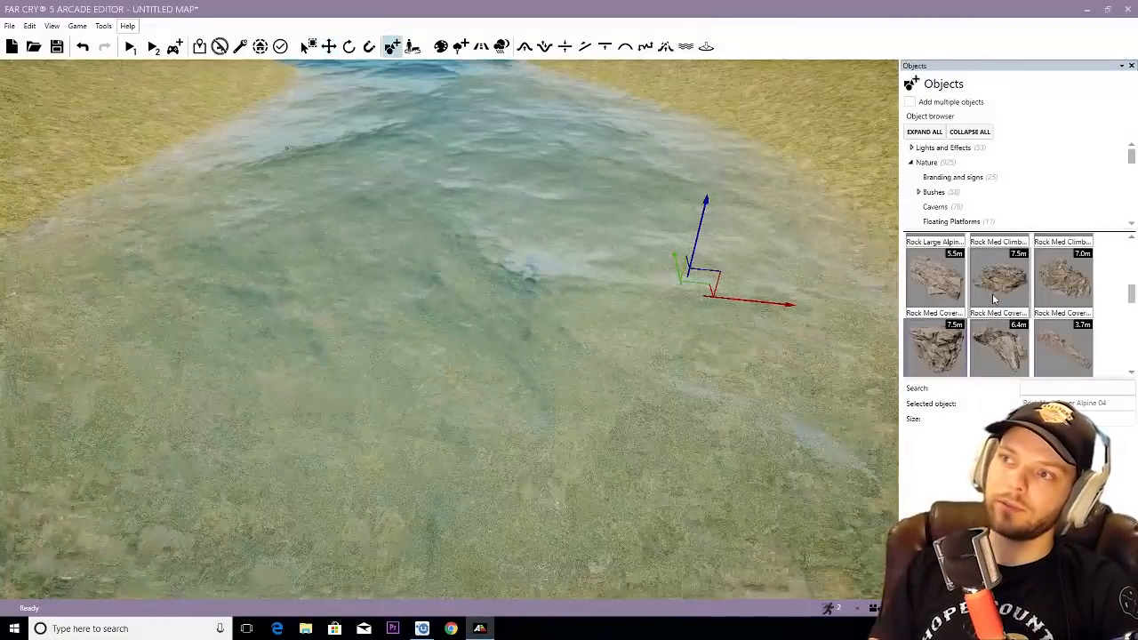
pyautogui.scroll(1, 942, 293)
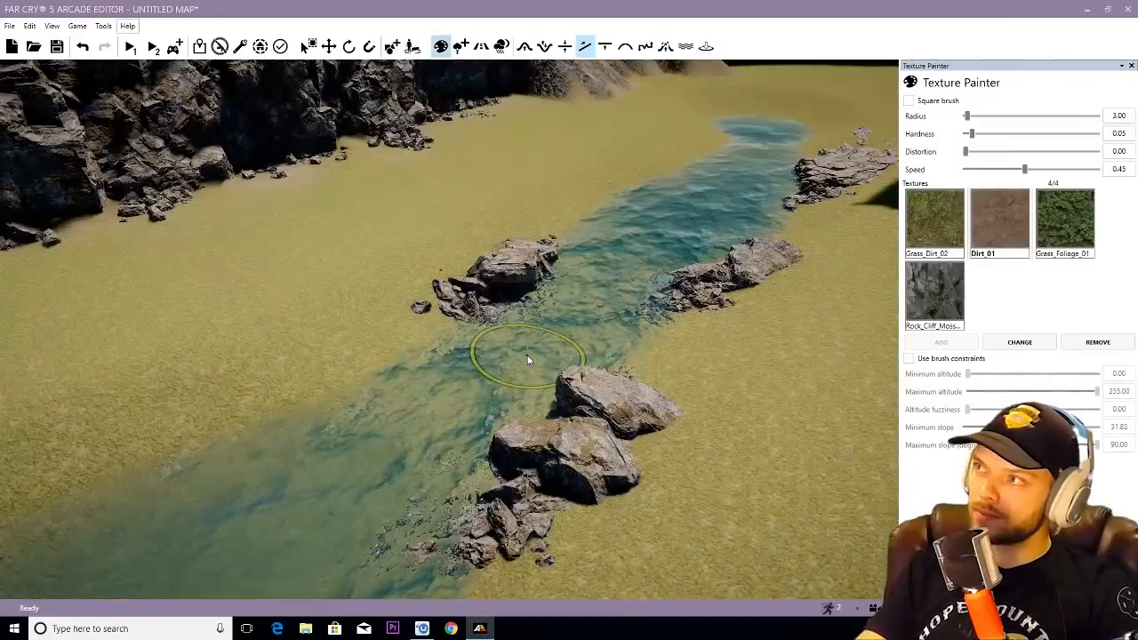
# - Paint Dirt_01 along the river's banks and around its rocks with brush radius 10.00
pyautogui.click(983, 117)
pyautogui.click(997, 215)
pyautogui.scroll(-3, 662, 302)
pyautogui.keyDown('ctrl'); pyautogui.moveTo(574, 343); pyautogui.dragTo(524, 343); pyautogui.keyUp('ctrl')
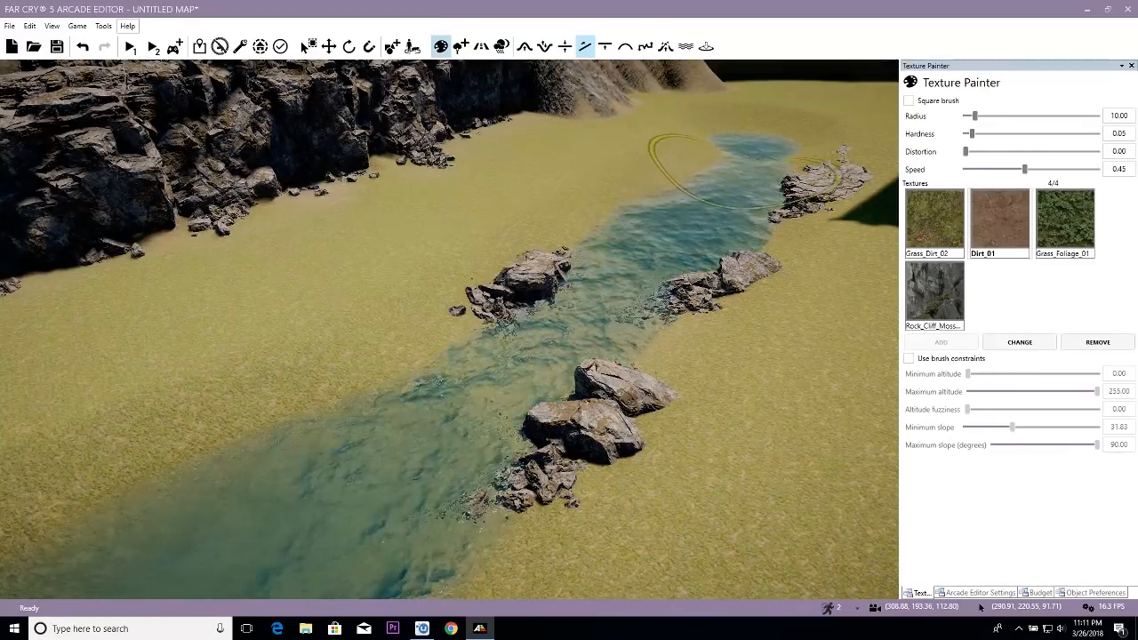
pyautogui.moveTo(770, 163)
pyautogui.mouseDown(button='right')
pyautogui.moveTo(596, 262)
pyautogui.moveTo(563, 311)
pyautogui.mouseUp(button='right')
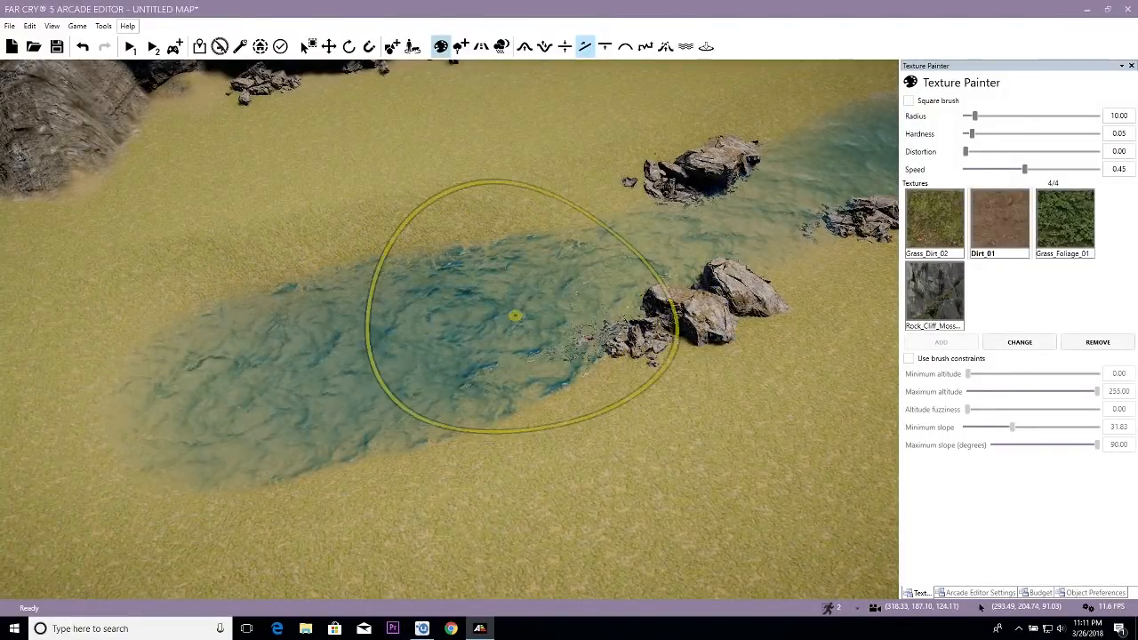
pyautogui.moveTo(753, 161)
pyautogui.mouseDown(button='right')
pyautogui.moveTo(450, 232)
pyautogui.moveTo(628, 192)
pyautogui.mouseUp(button='right')
pyautogui.moveTo(591, 231); pyautogui.dragTo(491, 217, button='right')
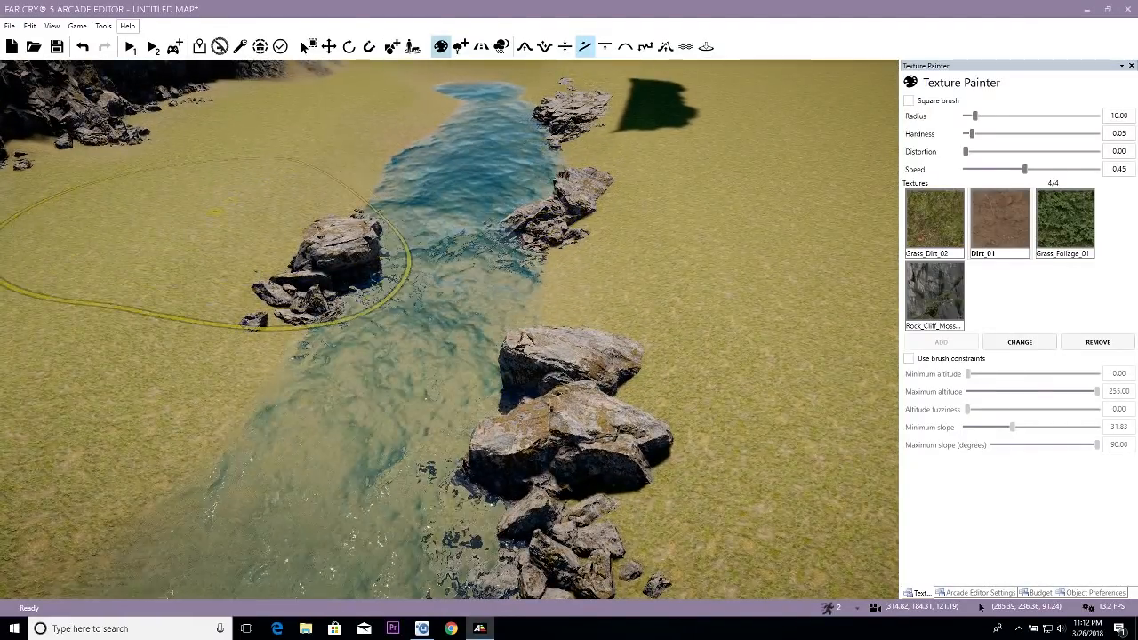
# - Strengthen the Dirt_01 shoreline with radius 17.50 and speed 0.97, then reduce the radius to 4.50 for the gap between the bank rocks
pyautogui.scroll(-4, 389, 404)
pyautogui.scroll(-3, 392, 405)
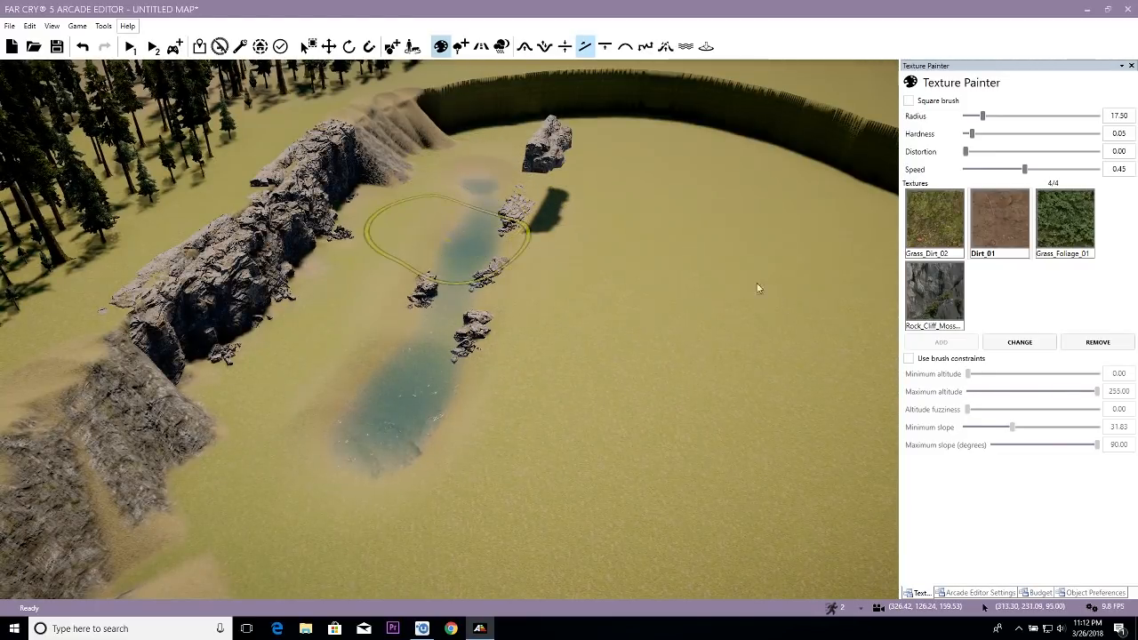
pyautogui.scroll(2, 502, 307)
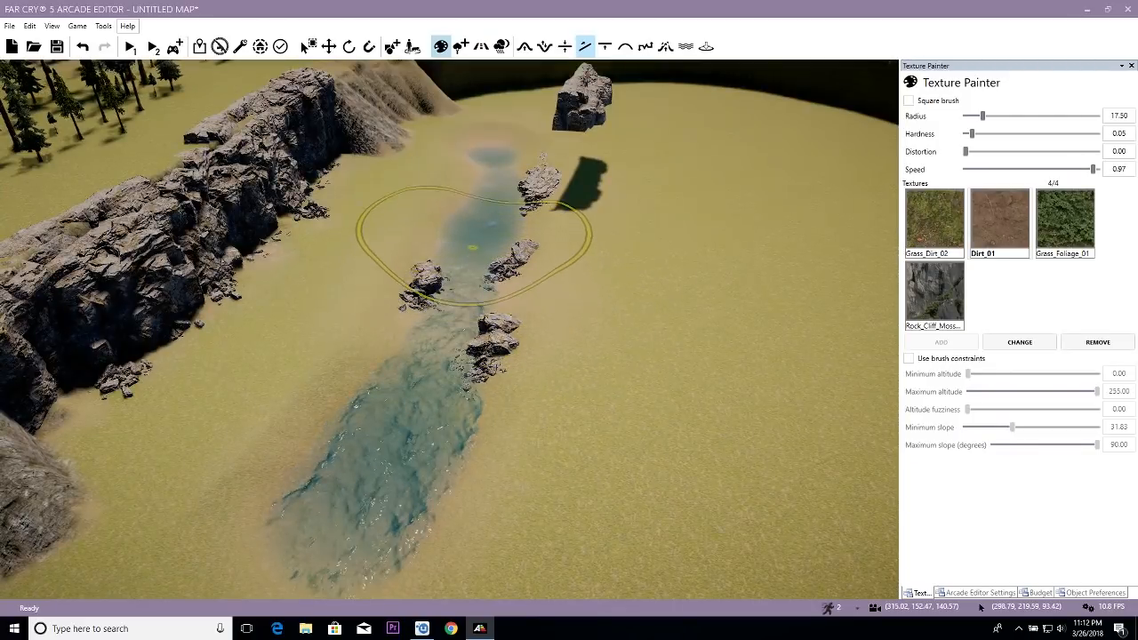
pyautogui.scroll(5, 505, 289)
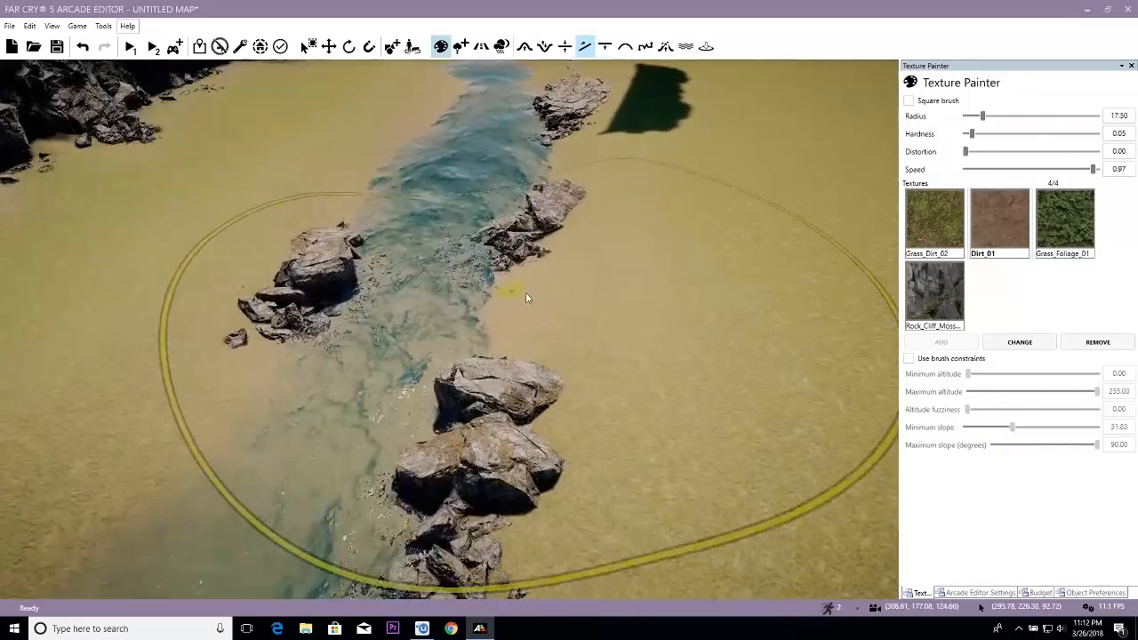
pyautogui.keyDown('ctrl'); pyautogui.moveTo(516, 292); pyautogui.dragTo(520, 301); pyautogui.keyUp('ctrl')
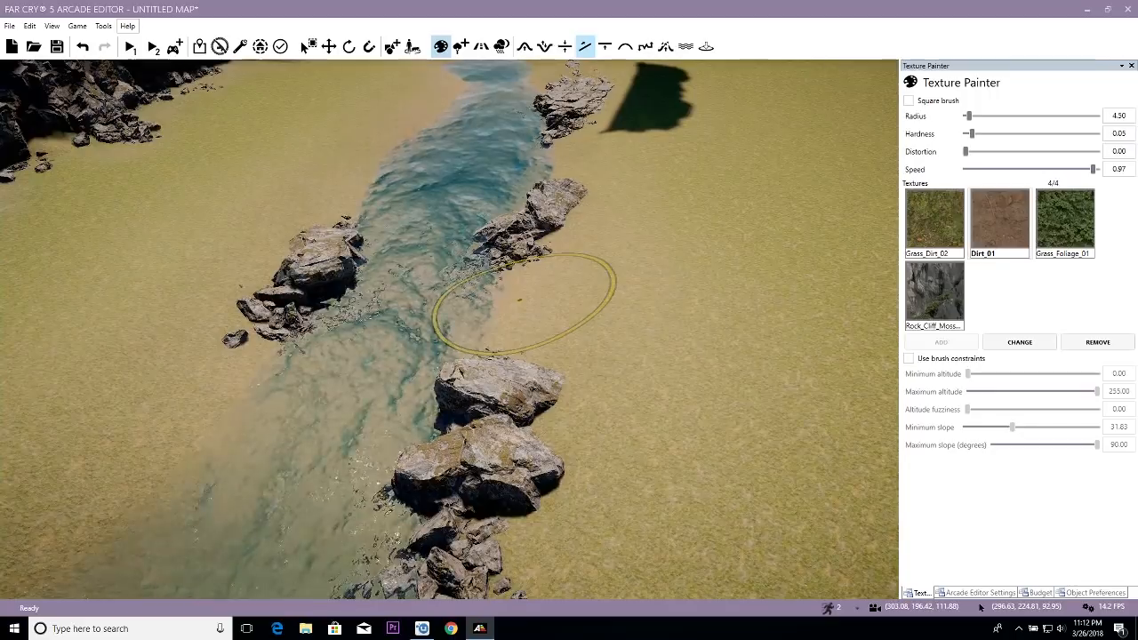
# - Paint Grass_Dirt_02 on the ground beyond the river's rocky bank with radius 4.50 and speed 0.97
pyautogui.click(943, 245)
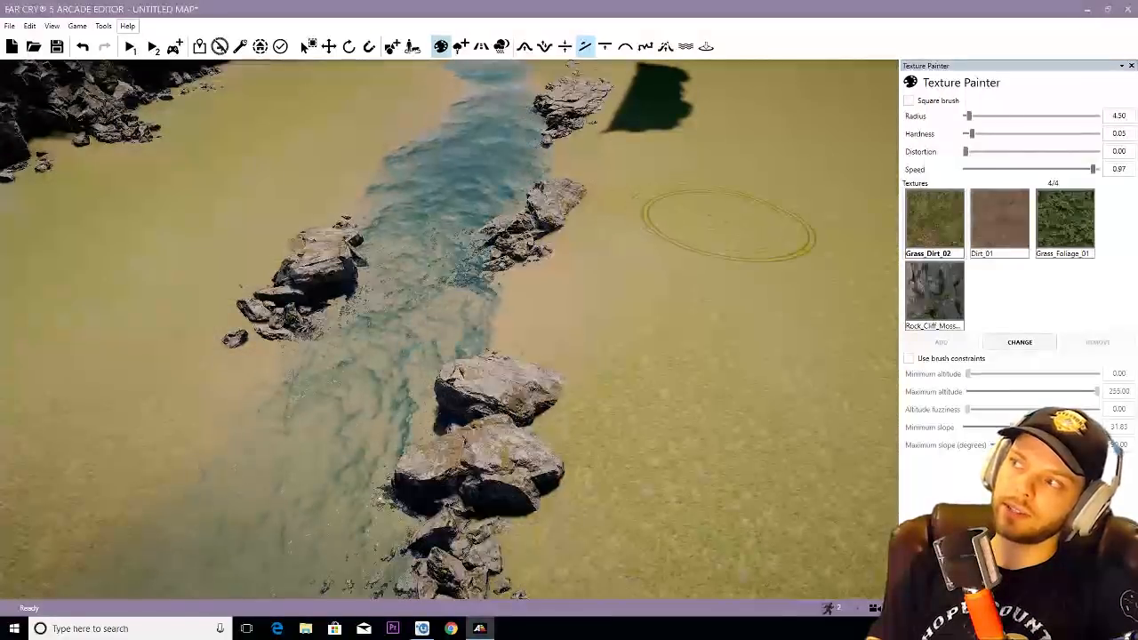
pyautogui.press('s')
pyautogui.moveTo(771, 384); pyautogui.dragTo(755, 400, button='right')
# - Paint patches of Grass_Foliage_01 on the grass beside the river's rocky bank, increasing the brush radius to 9.50
pyautogui.click(1074, 227)
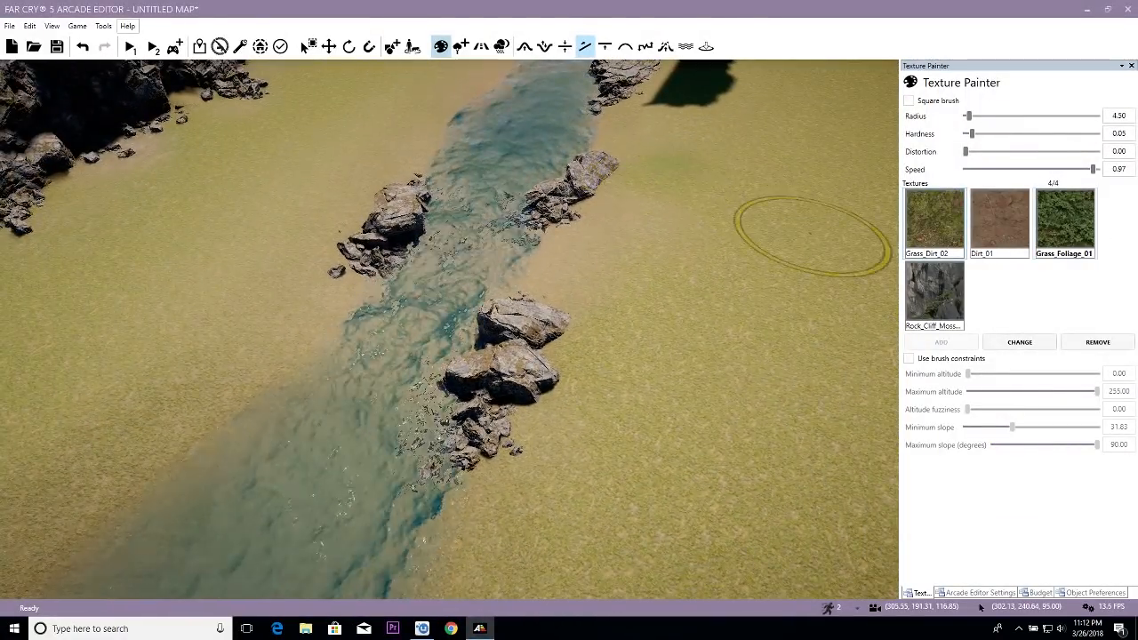
pyautogui.keyDown('ctrl'); pyautogui.moveTo(635, 380); pyautogui.dragTo(635, 380); pyautogui.keyUp('ctrl')
pyautogui.scroll(-3, 642, 384)
pyautogui.scroll(-2, 640, 391)
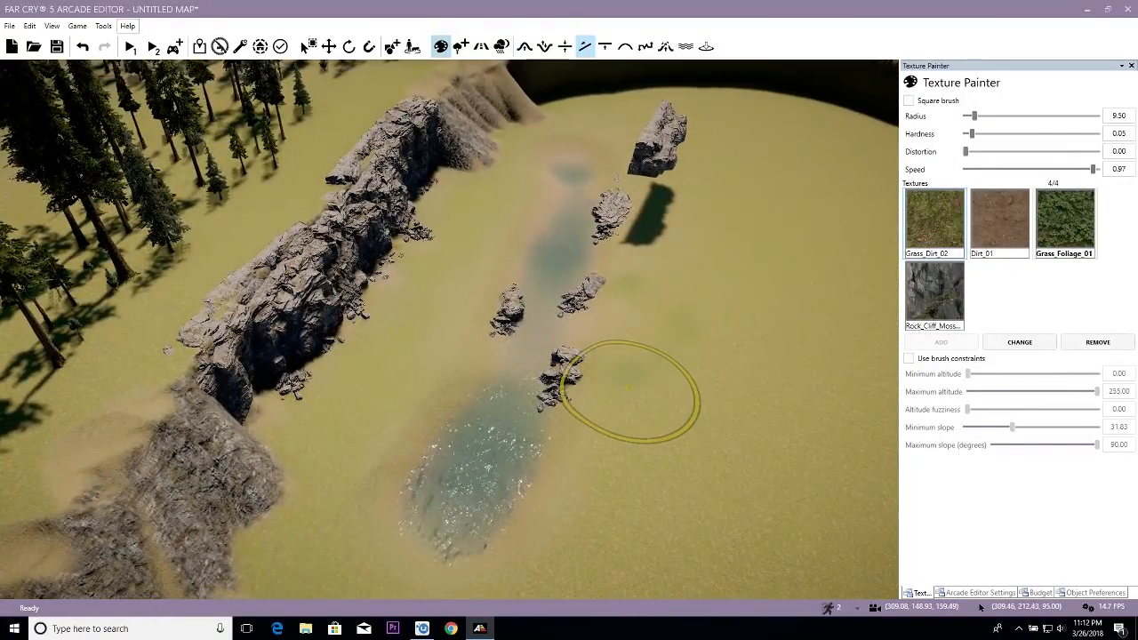
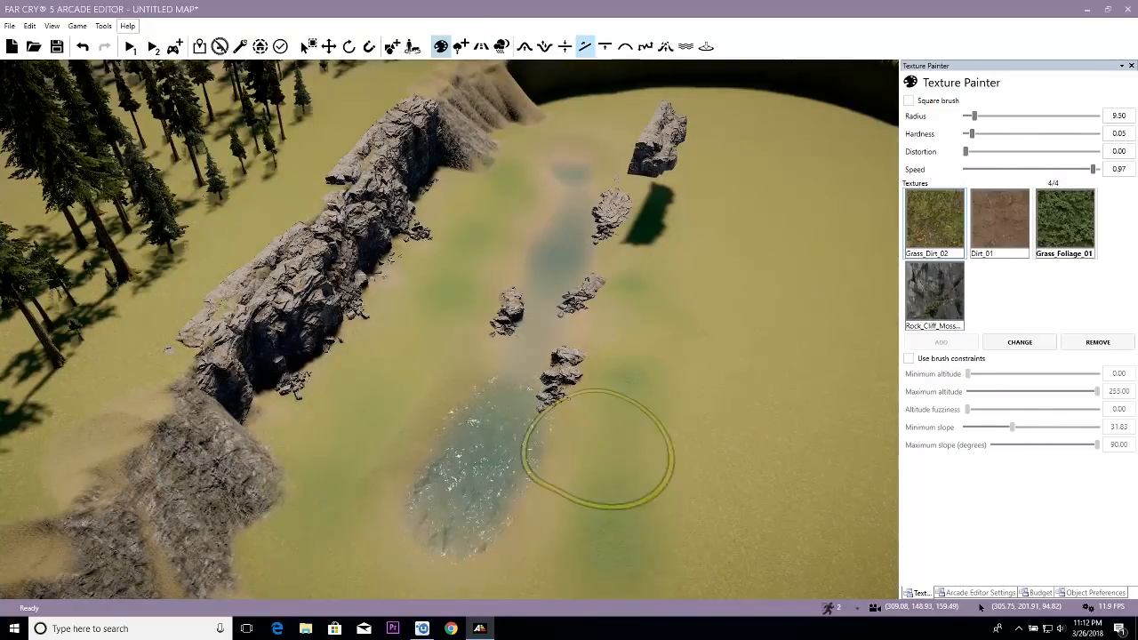
# - Choose the Rock_Cliff_Moss texture and reduce the brush radius to 4.00 for the ground beside the river rocks
pyautogui.scroll(5, 560, 383)
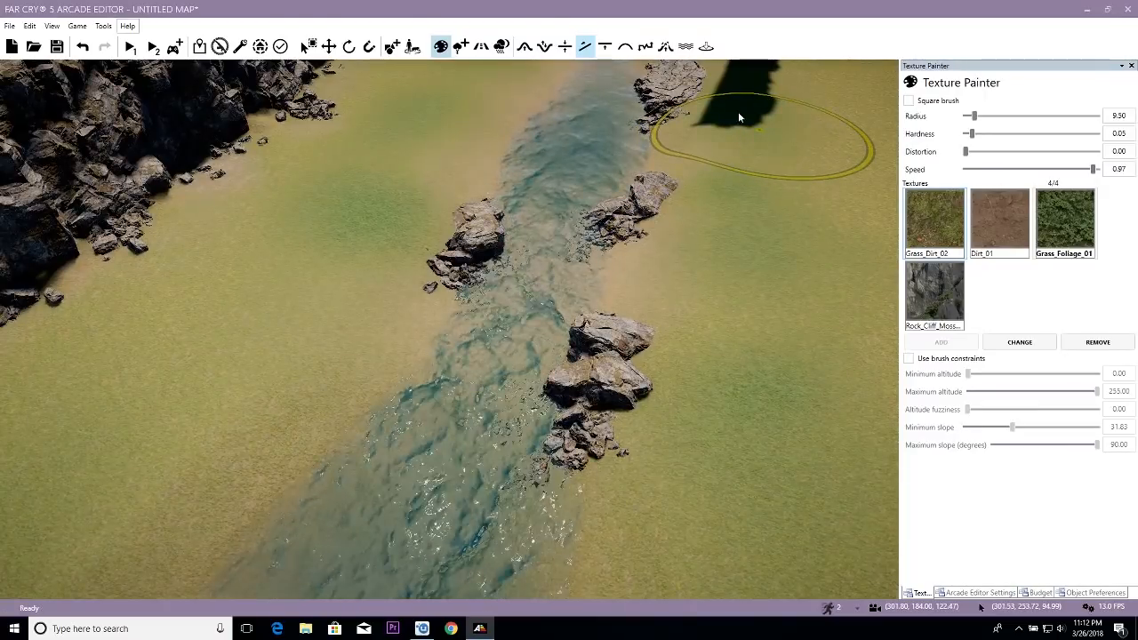
pyautogui.press('w')
pyautogui.moveTo(720, 240); pyautogui.dragTo(720, 241, button='right')
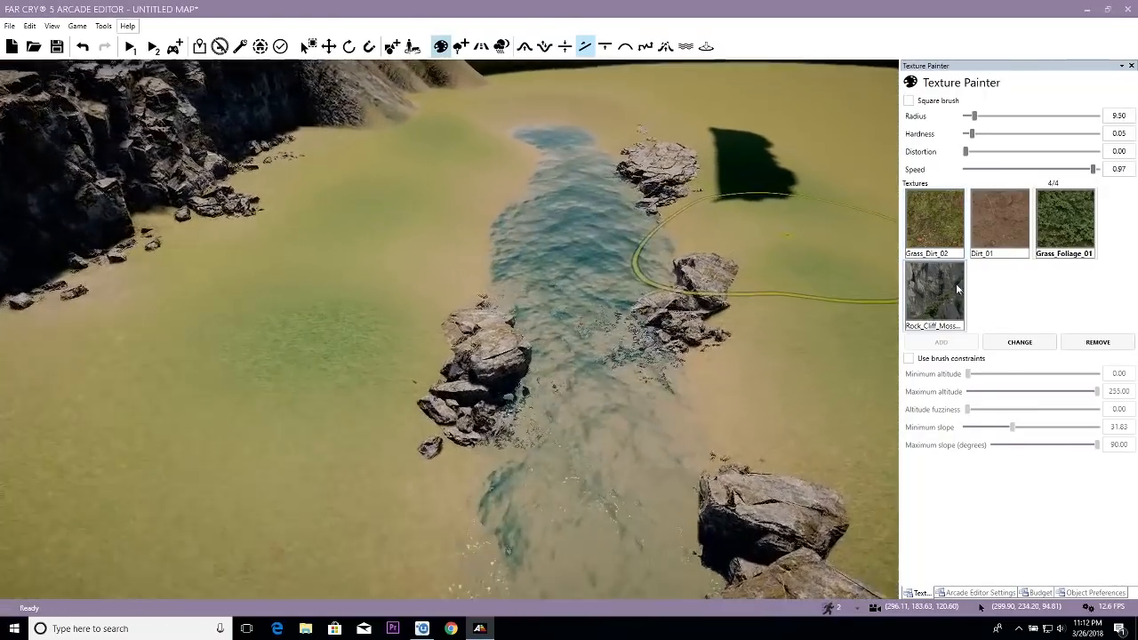
pyautogui.click(955, 285)
pyautogui.press('d')
pyautogui.moveTo(478, 191); pyautogui.dragTo(478, 191, button='right')
pyautogui.press('w')
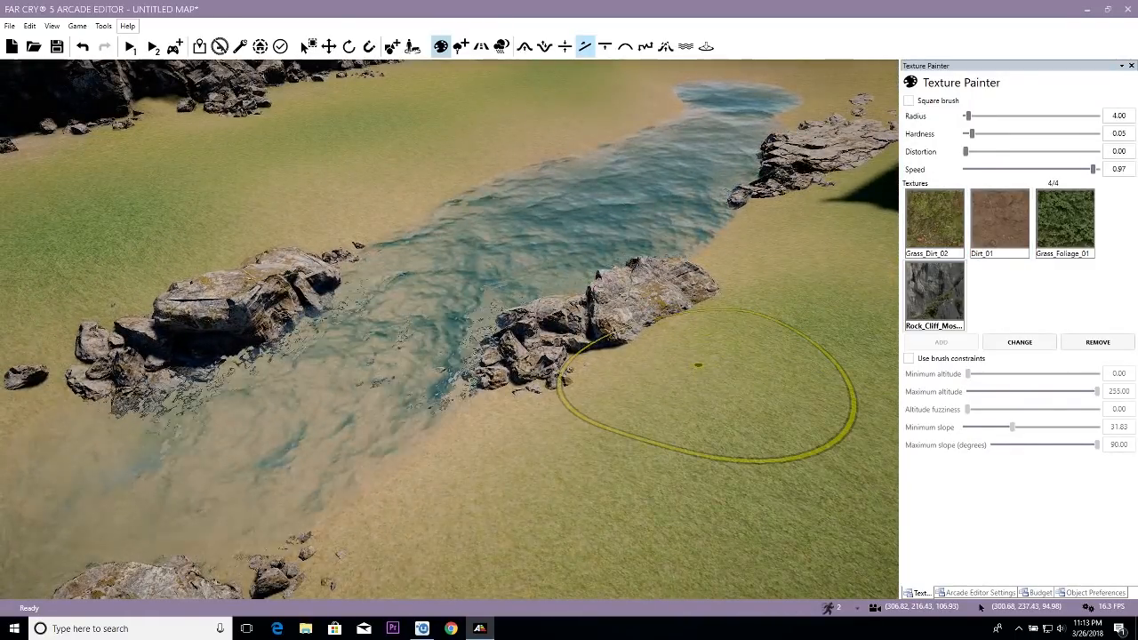
pyautogui.press('w')
pyautogui.moveTo(648, 305); pyautogui.dragTo(647, 305, button='right')
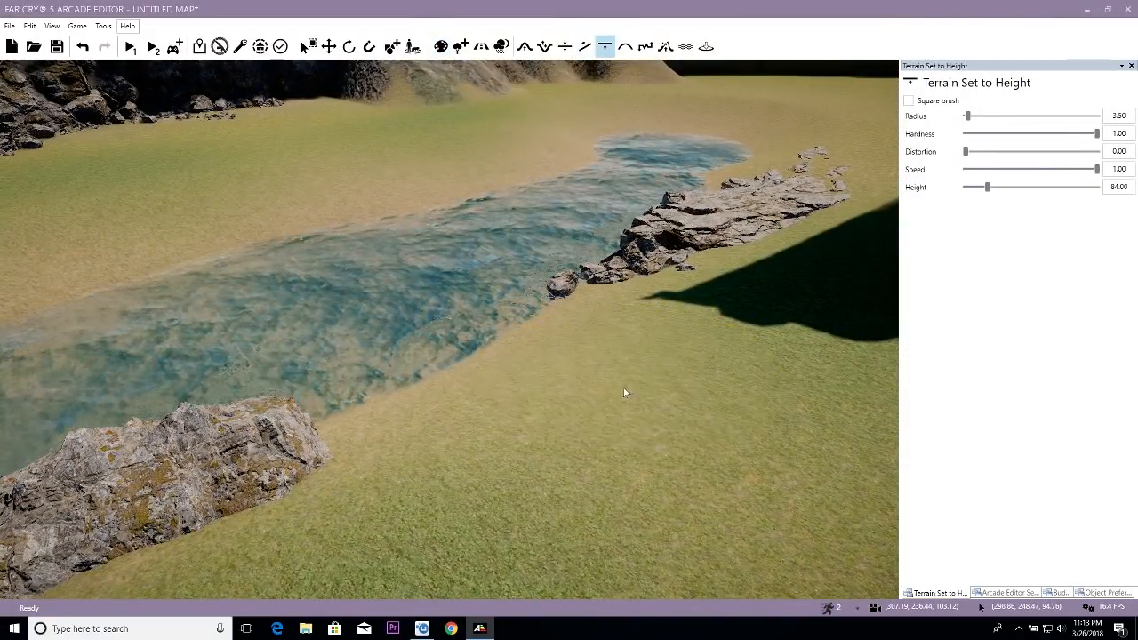
# - Set the water type of the river's Lake object to Streams
pyautogui.press('a')
pyautogui.moveTo(621, 394); pyautogui.dragTo(621, 394, button='right')
pyautogui.press('s')
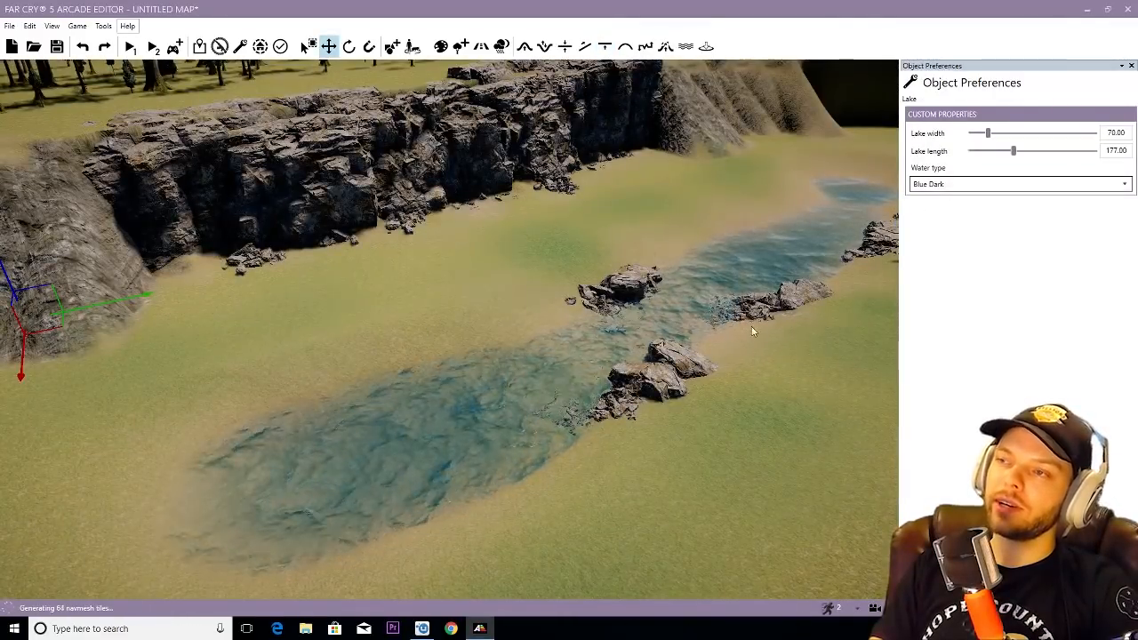
pyautogui.moveTo(776, 356); pyautogui.dragTo(776, 357, button='right')
pyautogui.press('w')
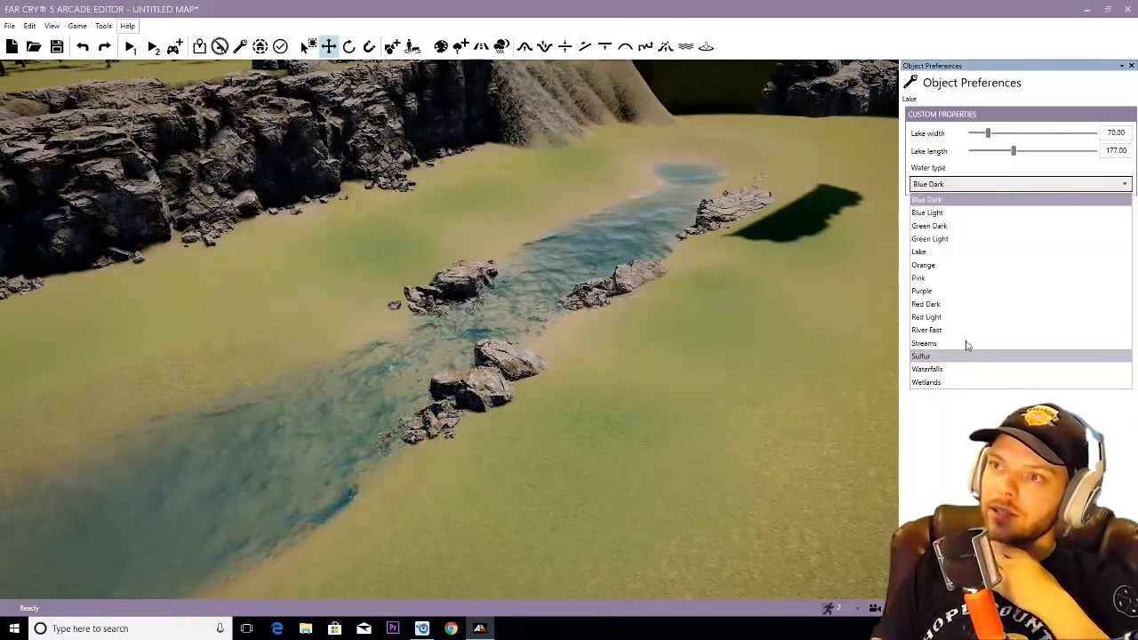
pyautogui.press('w')
pyautogui.moveTo(584, 346); pyautogui.dragTo(585, 342, button='right')
pyautogui.press('s')
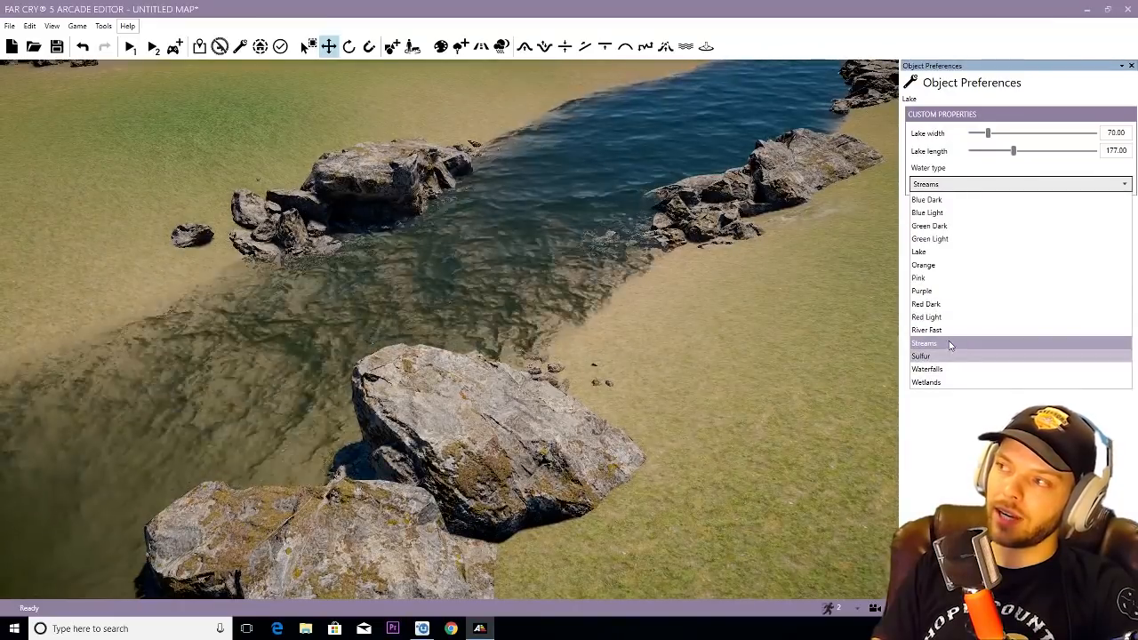
pyautogui.press('w')
pyautogui.moveTo(451, 309); pyautogui.dragTo(451, 309, button='right')
pyautogui.press('s')
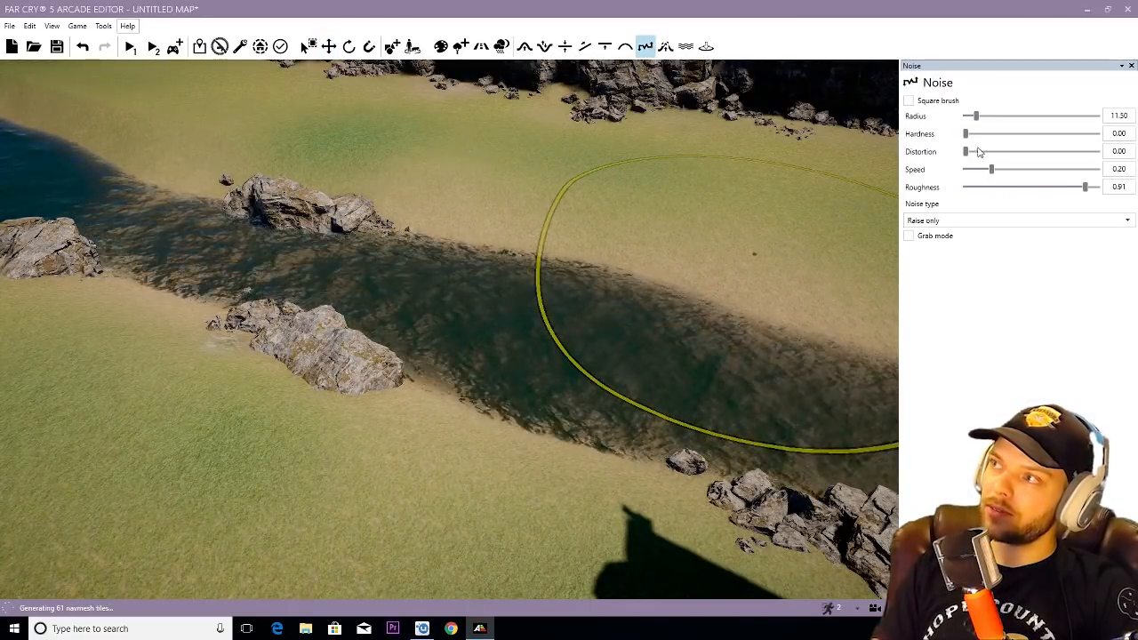
# - Roughen the river's banks with the Noise brush in Raise only mode, roughness 0.91, speed 0.20, reducing the radius from 11.50 to 8.00
pyautogui.press('s')
pyautogui.moveTo(573, 332); pyautogui.dragTo(573, 331, button='right')
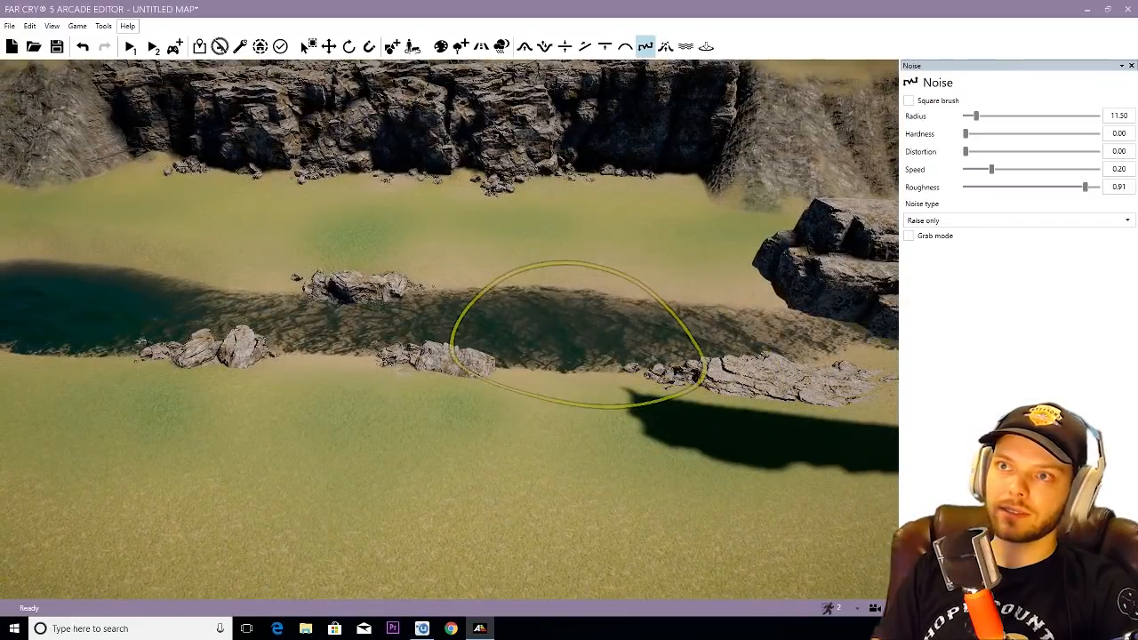
pyautogui.moveTo(305, 241); pyautogui.dragTo(306, 241, button='right')
pyautogui.moveTo(555, 409); pyautogui.dragTo(553, 409, button='right')
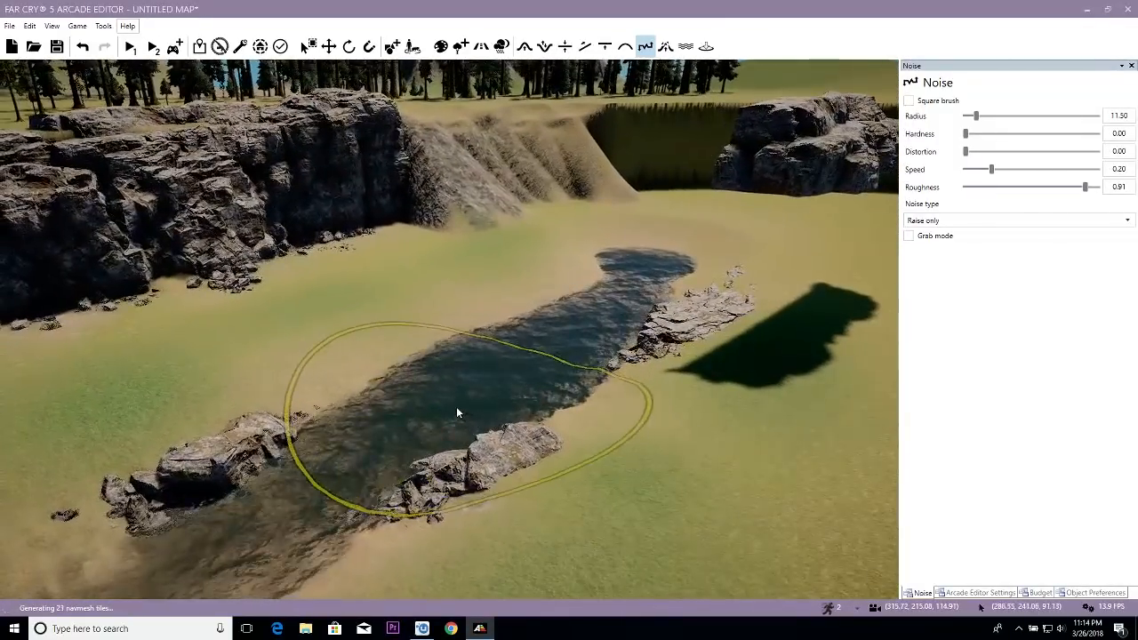
pyautogui.press('w')
pyautogui.press('a')
pyautogui.moveTo(547, 343); pyautogui.dragTo(549, 343, button='right')
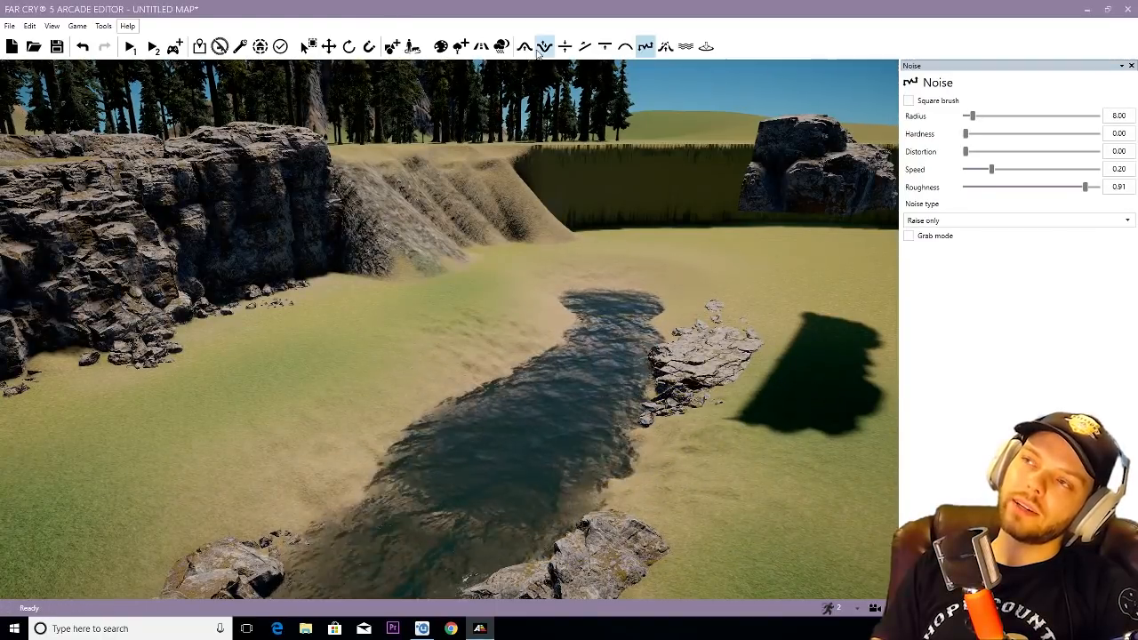
pyautogui.press('s')
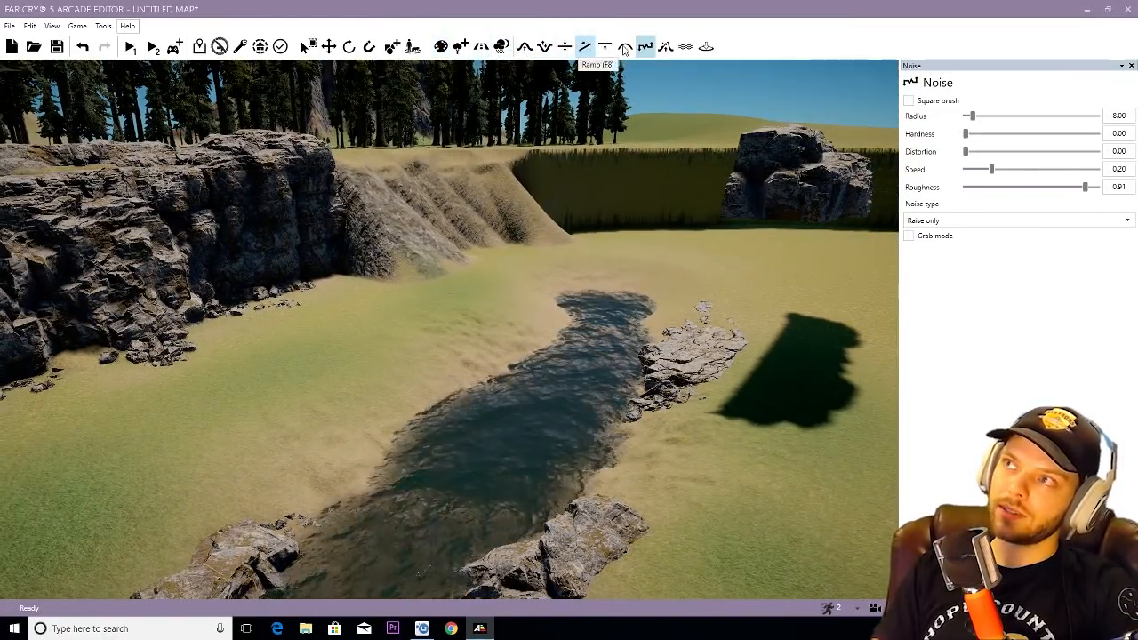
# - Erode the terrain along both river banks with the Erosion brush at radius 23.00 and hardness 0.30
pyautogui.press('s')
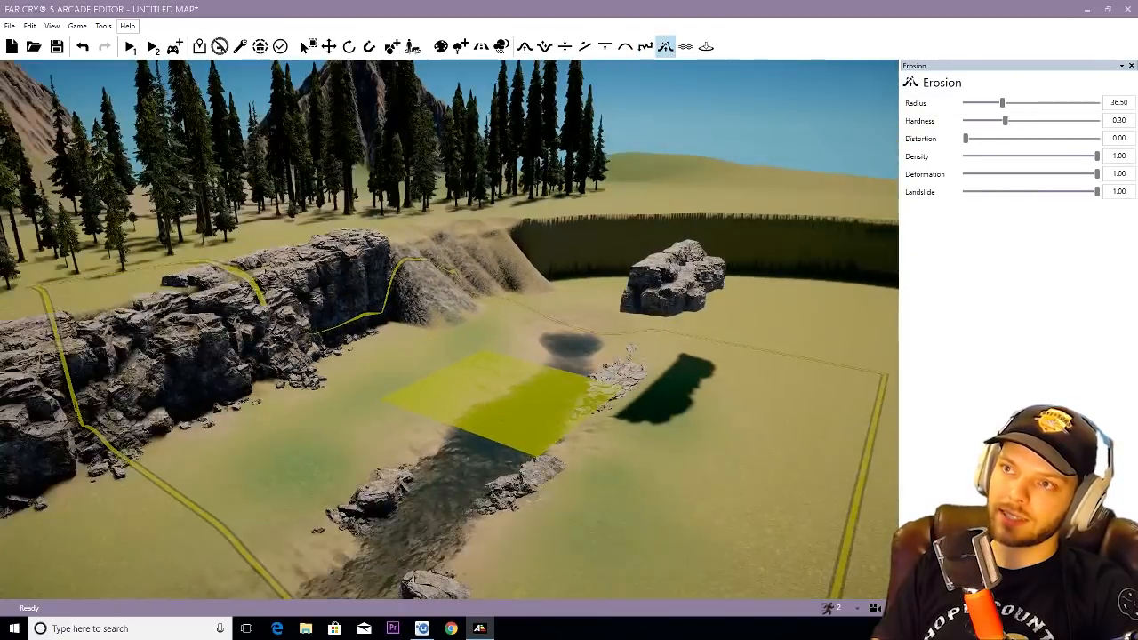
pyautogui.moveTo(505, 420); pyautogui.dragTo(485, 367, button='right')
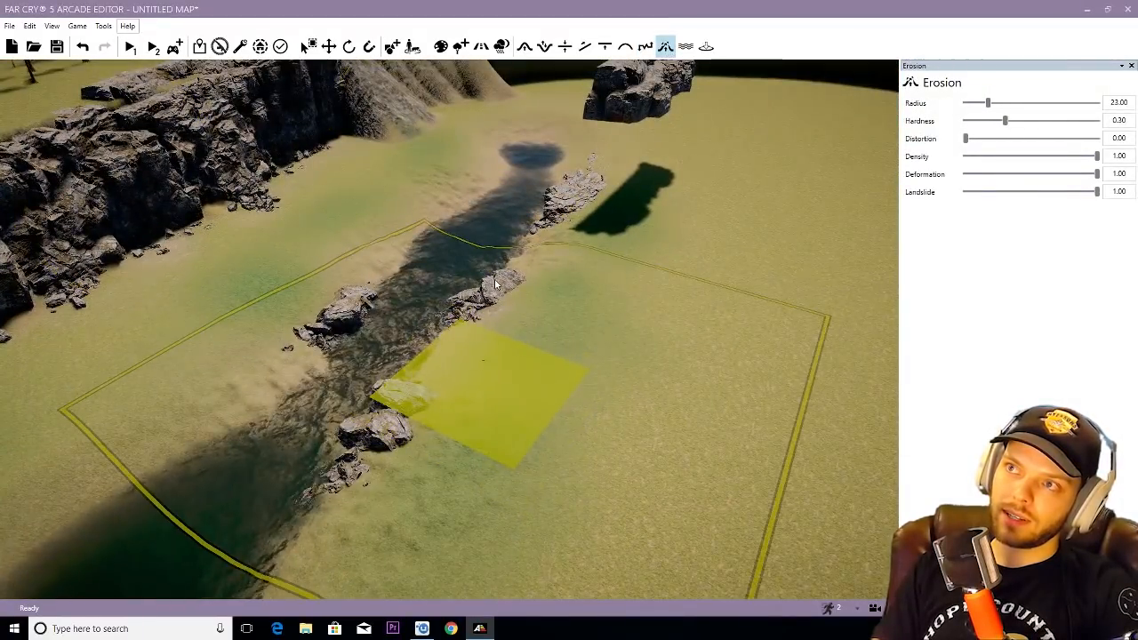
pyautogui.press('w')
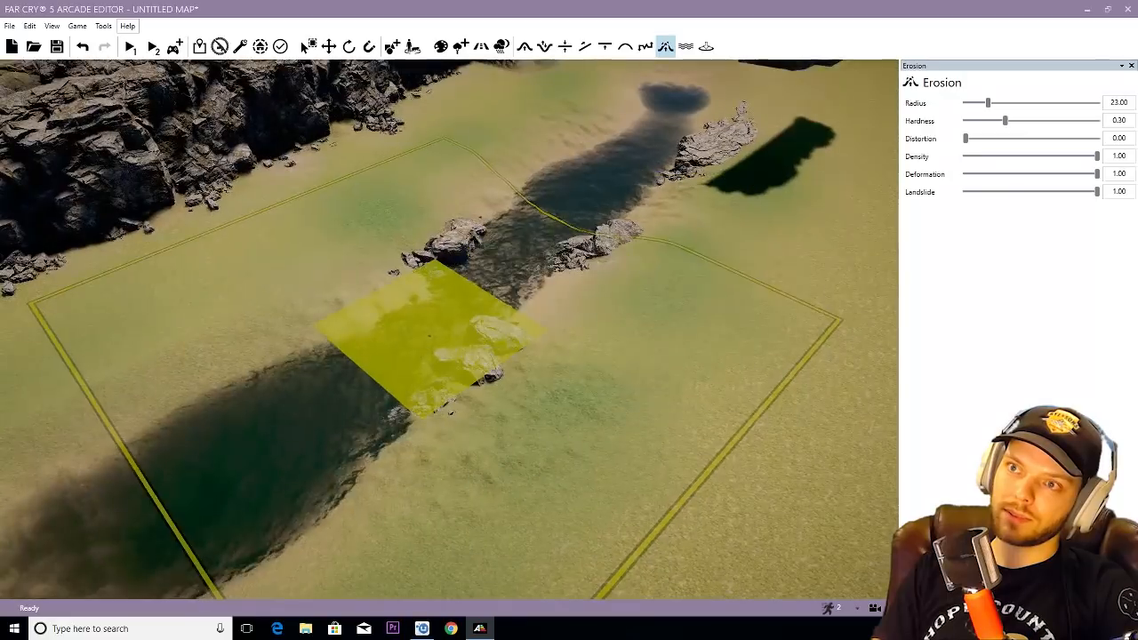
pyautogui.moveTo(462, 311); pyautogui.dragTo(377, 301, button='right')
pyautogui.moveTo(537, 302)
pyautogui.mouseDown(button='right')
pyautogui.moveTo(571, 301)
pyautogui.moveTo(593, 235)
pyautogui.mouseUp(button='right')
pyautogui.press('w')
pyautogui.press('w')
pyautogui.press('s')
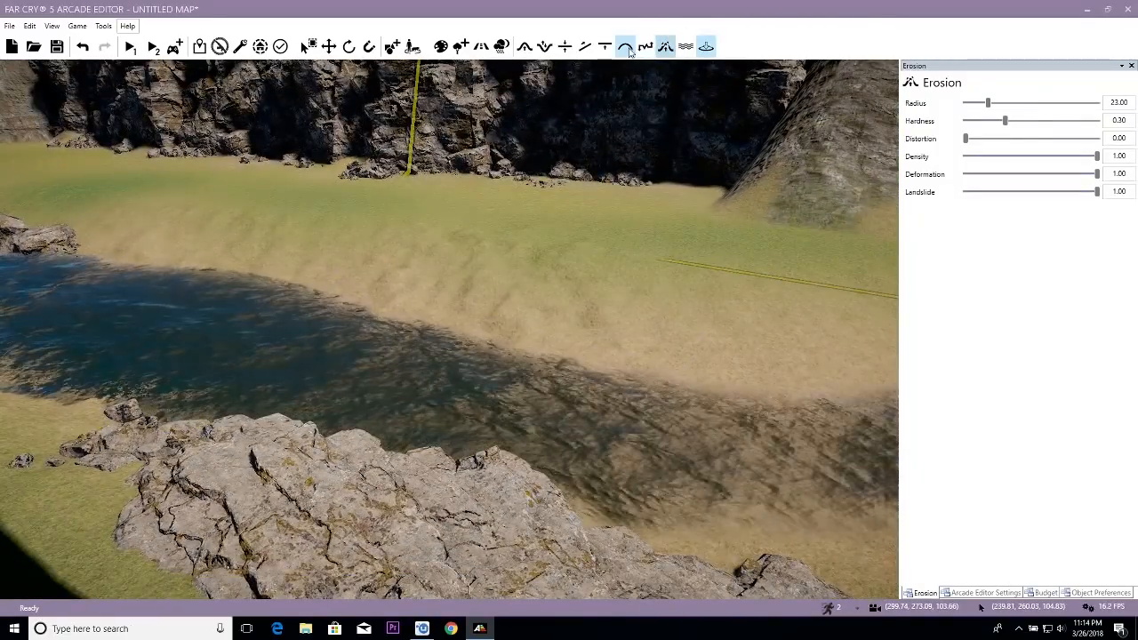
# - Smooth the eroded banks along the river and around its rocks with radius 8.50, hardness 0.43 and speed 1.00
pyautogui.click(625, 46)
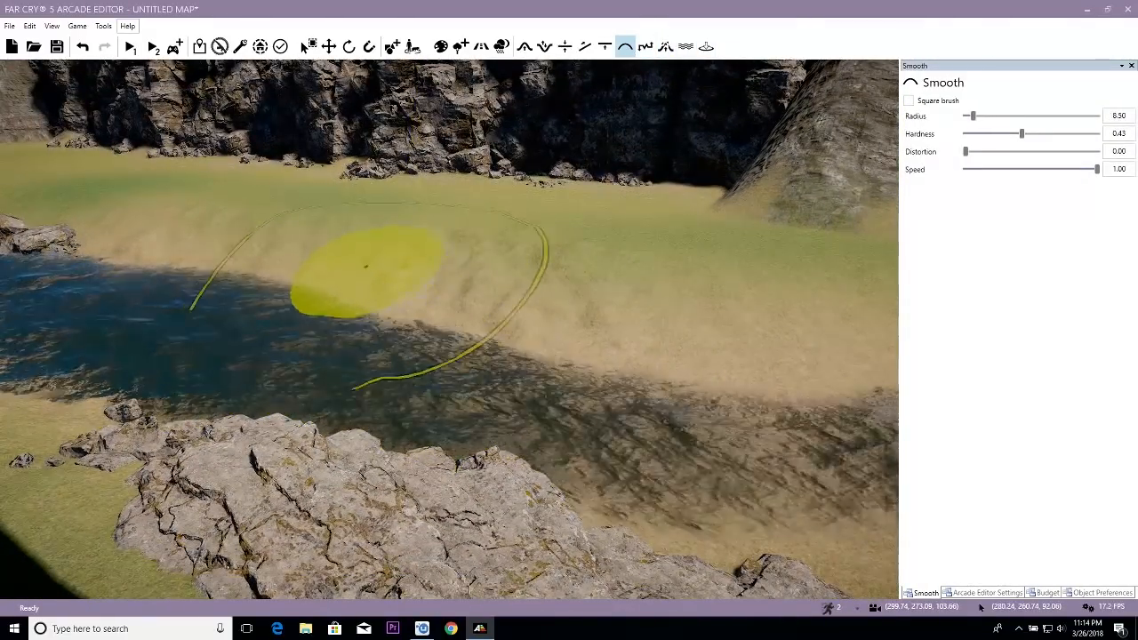
pyautogui.press('w')
pyautogui.moveTo(690, 331)
pyautogui.mouseDown(button='right')
pyautogui.moveTo(584, 297)
pyautogui.moveTo(533, 295)
pyautogui.mouseUp(button='right')
pyautogui.moveTo(545, 490); pyautogui.dragTo(756, 471, button='right')
pyautogui.press('w')
pyautogui.press('a')
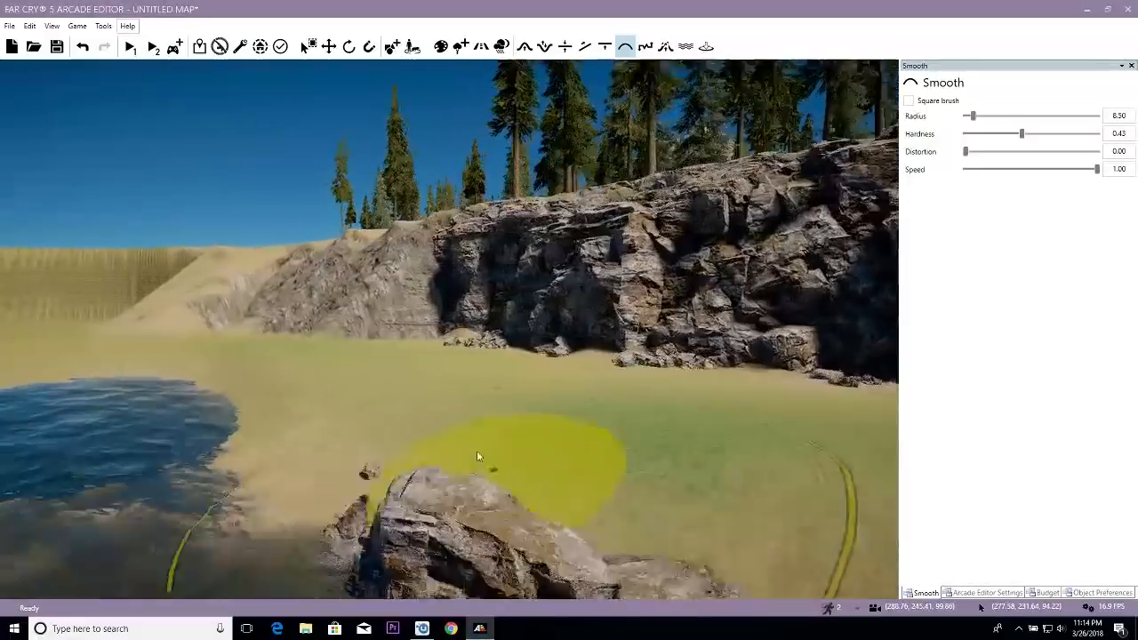
pyautogui.moveTo(414, 432); pyautogui.dragTo(406, 391)
pyautogui.press('a')
pyautogui.moveTo(406, 391)
pyautogui.mouseDown(button='right')
pyautogui.moveTo(569, 435)
pyautogui.moveTo(427, 404)
pyautogui.moveTo(437, 419)
pyautogui.mouseUp(button='right')
pyautogui.press('s')
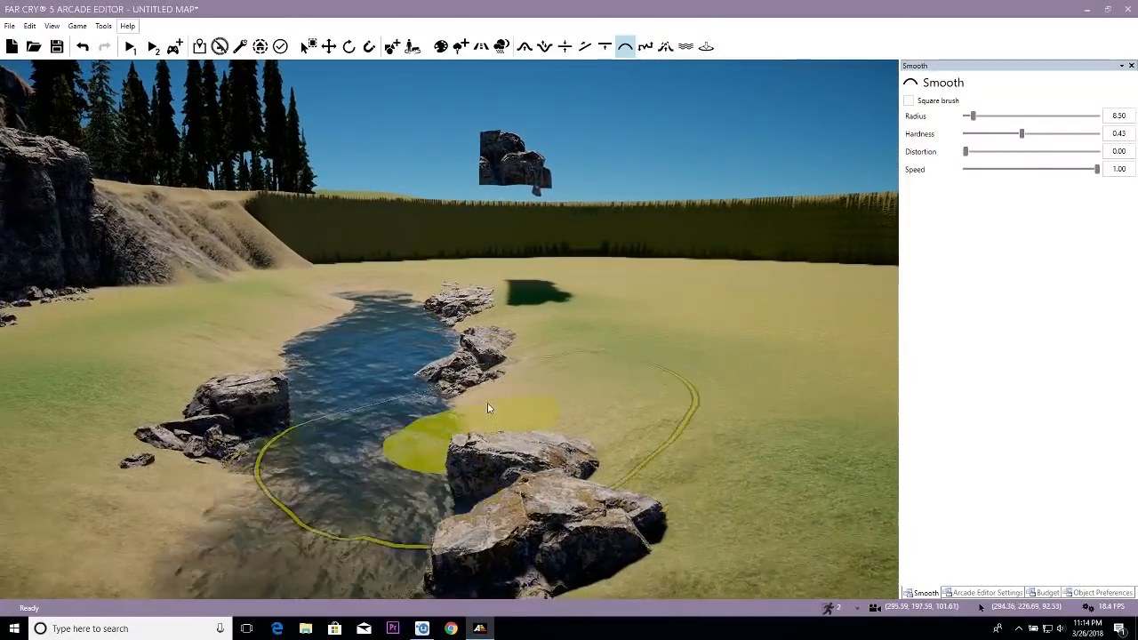
pyautogui.press('w')
pyautogui.press('a')
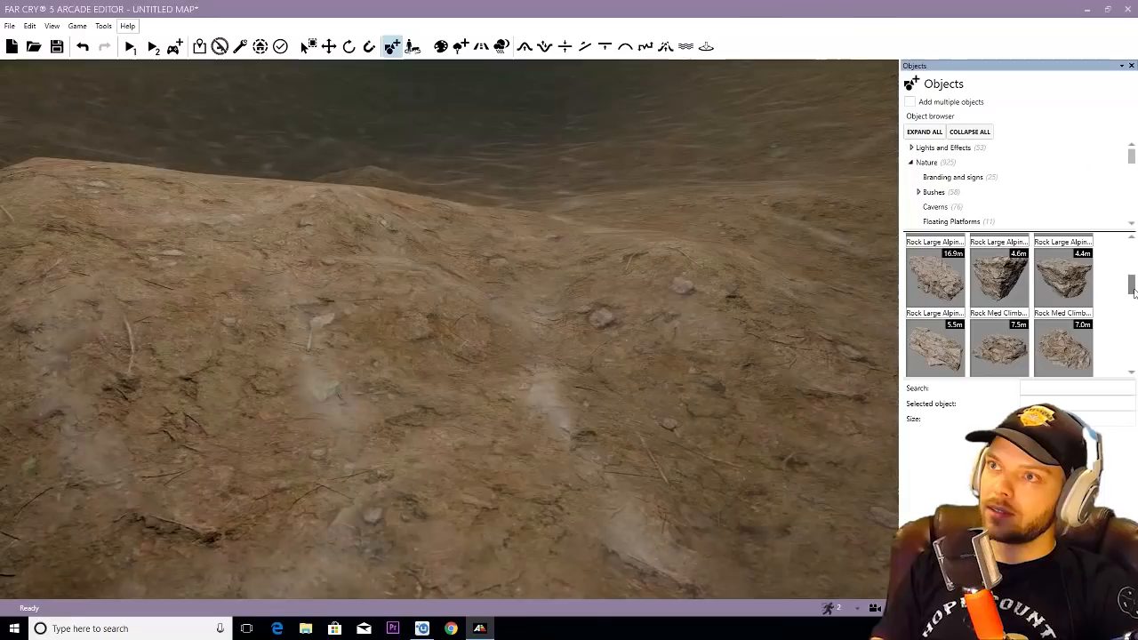
# - Place two Rock Small Cover Alpine 01 rocks in the wide, deep section of the river
pyautogui.scroll(-5, 779, 393)
pyautogui.press('d')
pyautogui.press('w')
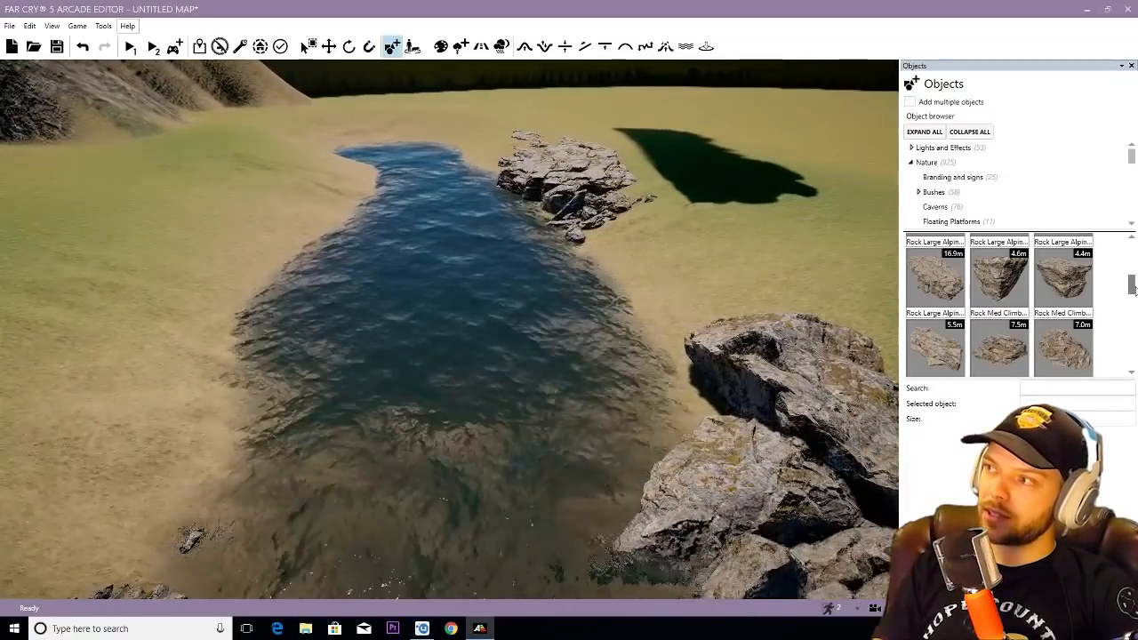
pyautogui.moveTo(1132, 289); pyautogui.dragTo(1135, 355)
pyautogui.click(999, 292)
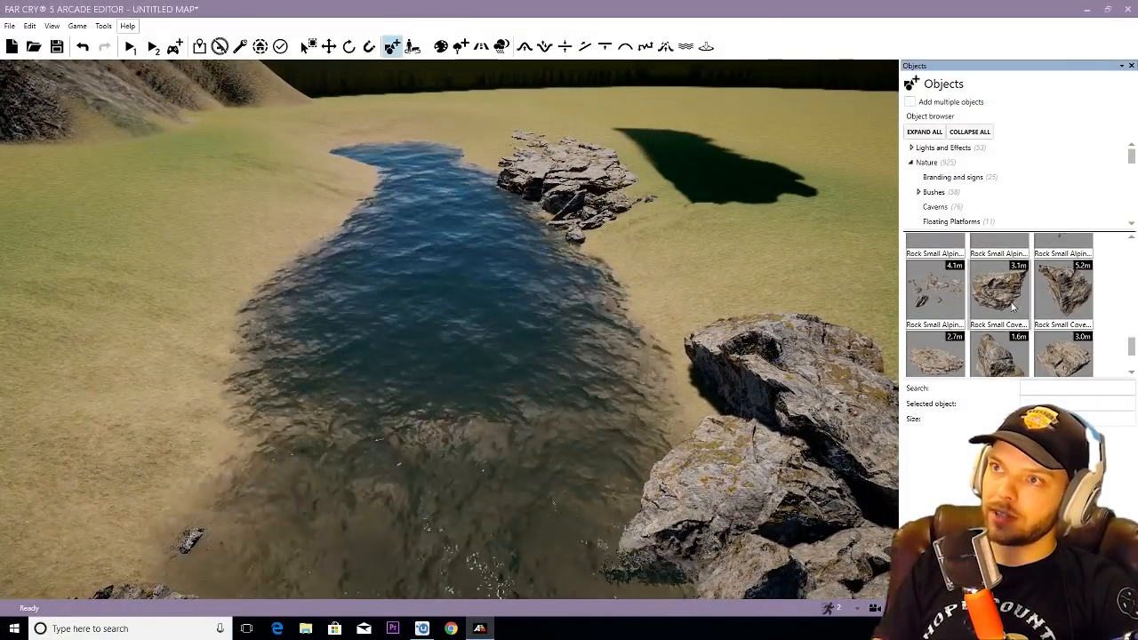
pyautogui.click(367, 335)
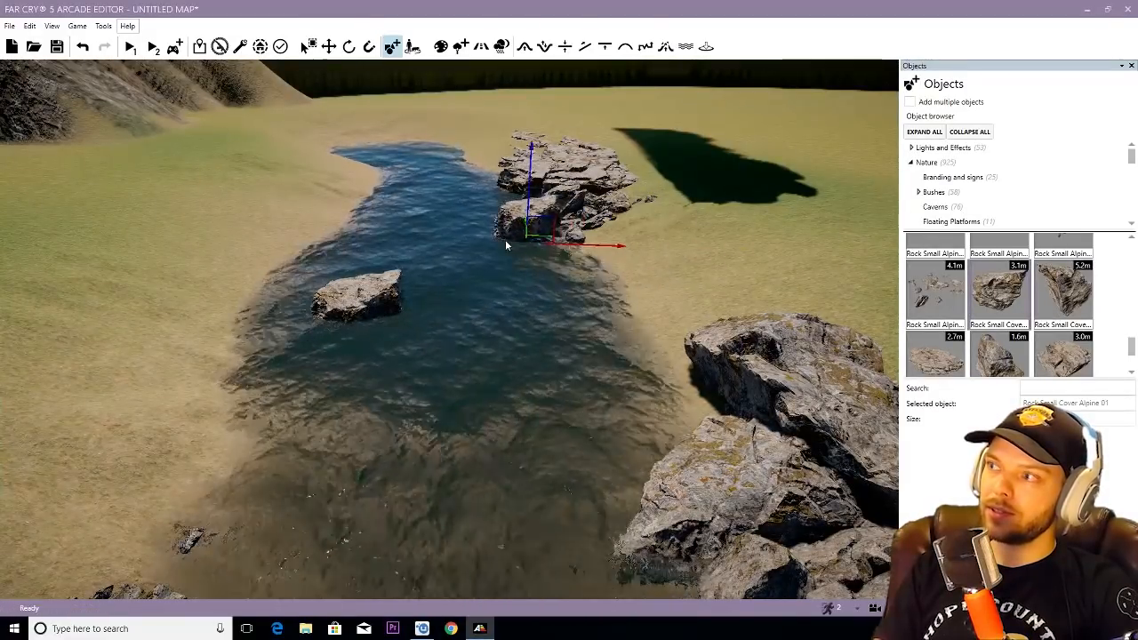
pyautogui.click(484, 248)
# - Add Rock Small Cover Alpine 06 in the river channel and Rock Small Cover Alpine 04 in the shallows near the bank rocks
pyautogui.moveTo(1132, 347); pyautogui.dragTo(1132, 361)
pyautogui.click(936, 337)
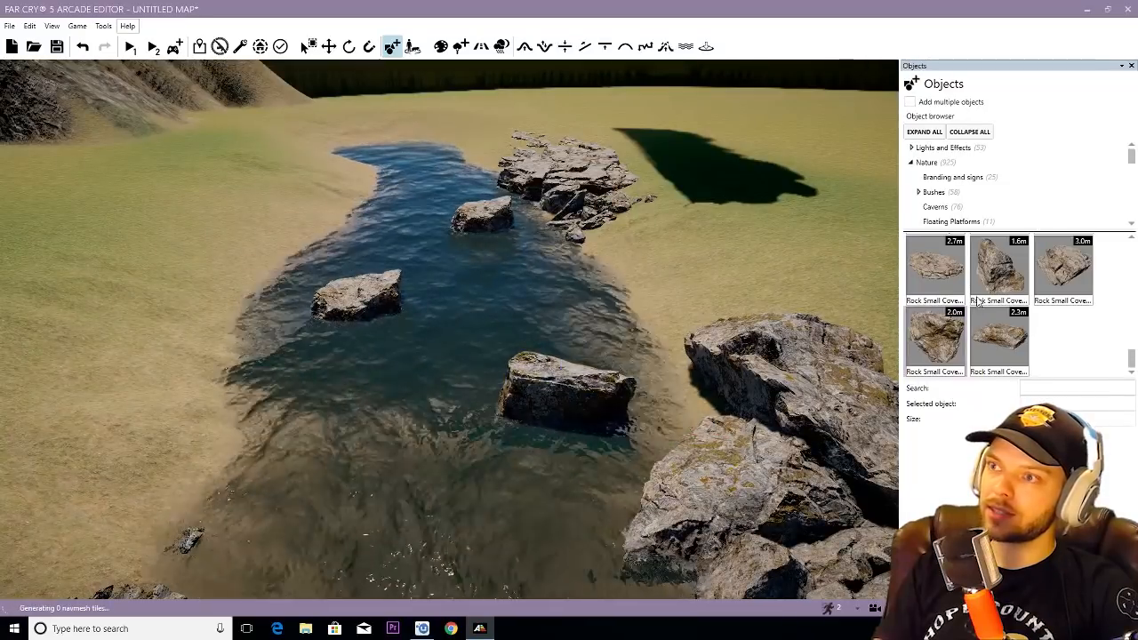
pyautogui.moveTo(597, 414); pyautogui.dragTo(587, 415, button='right')
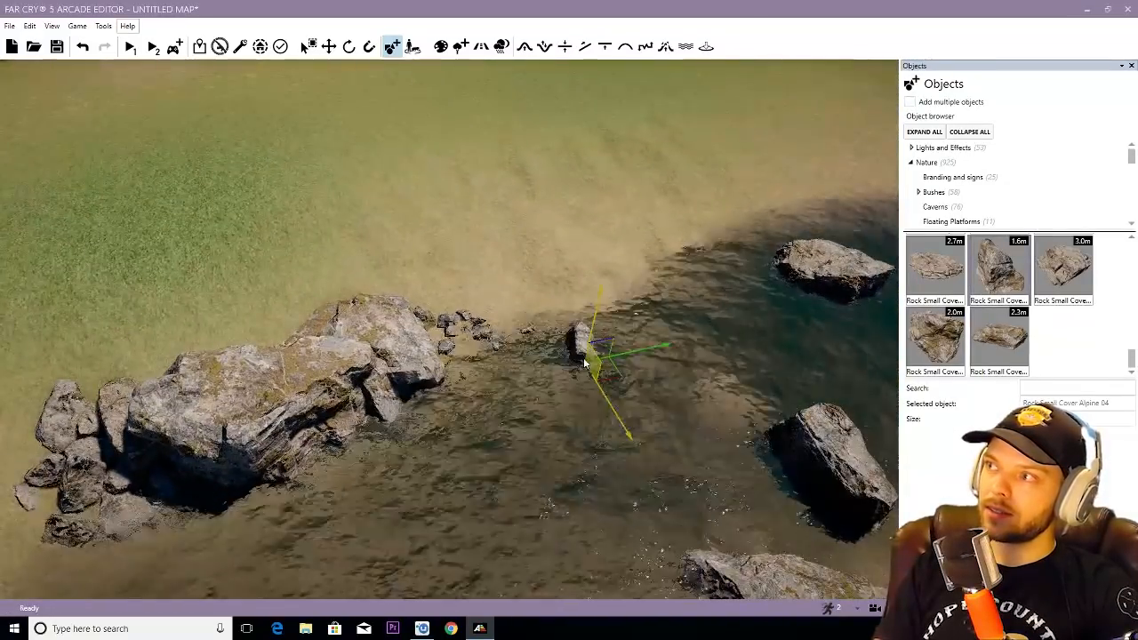
pyautogui.click(584, 362)
# - Place another alpine rock object, mostly submerged, in the deep water between the river rocks
pyautogui.scroll(2, 983, 322)
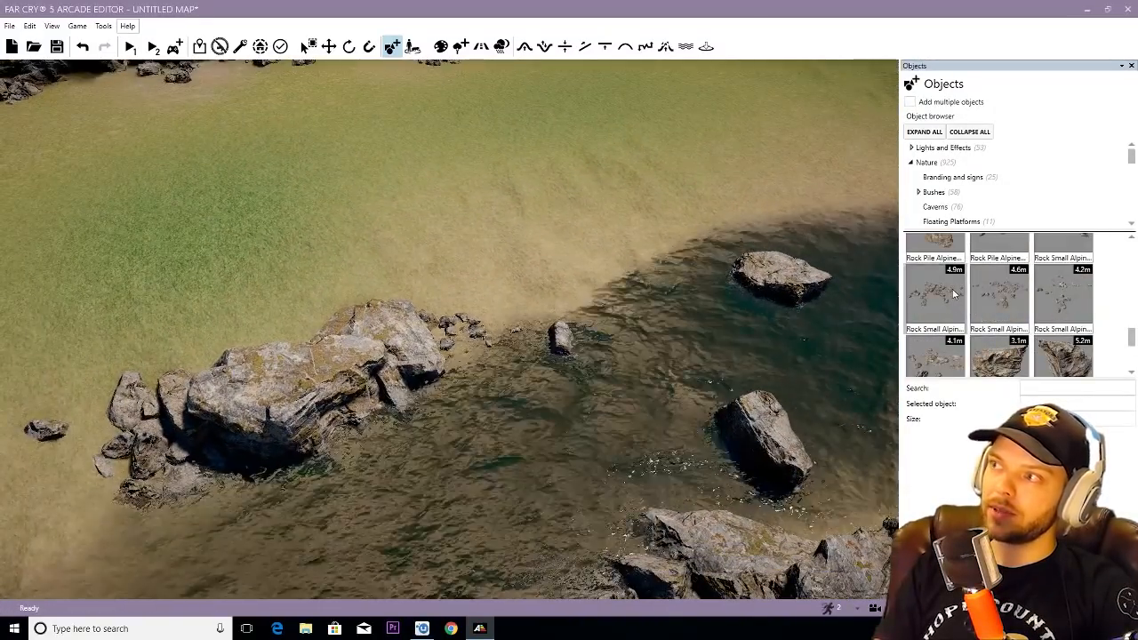
pyautogui.scroll(1, 954, 294)
pyautogui.click(998, 289)
pyautogui.press('w')
pyautogui.moveTo(785, 353); pyautogui.dragTo(784, 353, button='right')
pyautogui.click(784, 363)
pyautogui.press('s')
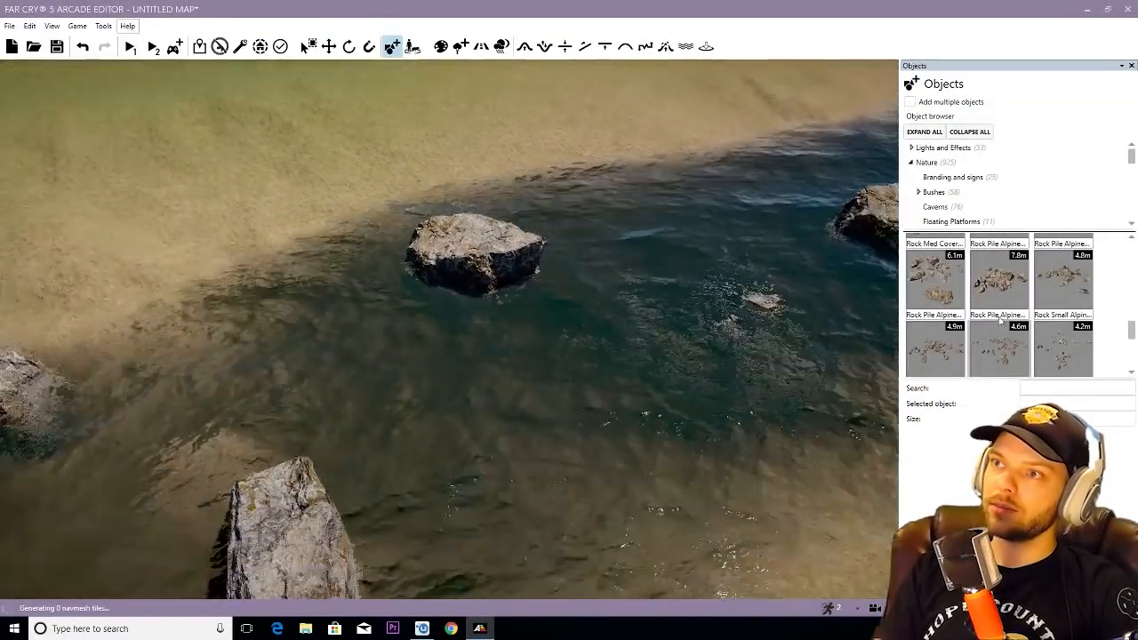
# - Place one Rock Pile Alpine 04 at the sandy river edge and a second one across the shallows
pyautogui.moveTo(625, 283); pyautogui.dragTo(575, 315, button='right')
pyautogui.press('w')
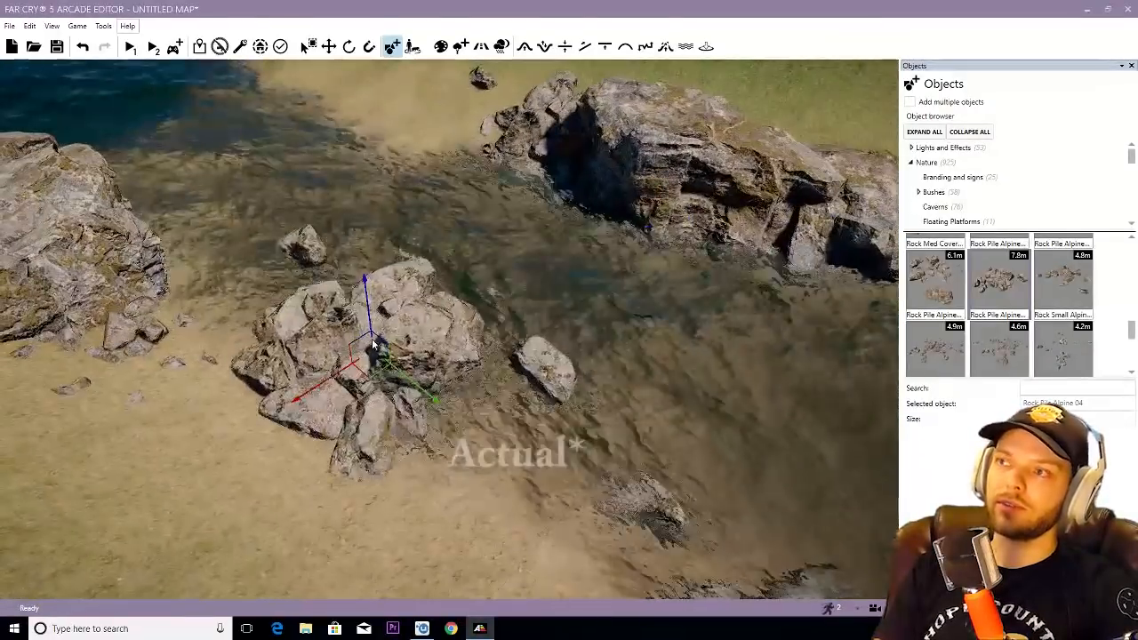
pyautogui.click(366, 339)
pyautogui.click(1000, 282)
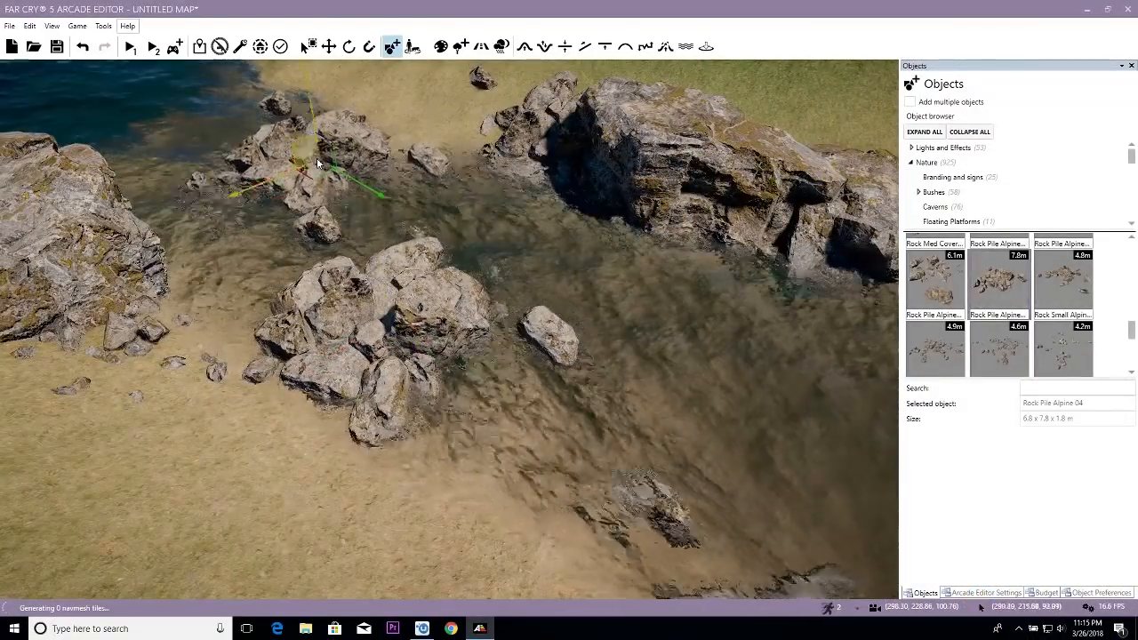
pyautogui.click(316, 157)
# - Rotate the Rock Pile Alpine 04 at the sandy edge and sink it so only its tallest rocks rise above the water
pyautogui.press('3')
pyautogui.click(412, 291)
pyautogui.press('1')
pyautogui.moveTo(364, 401); pyautogui.dragTo(457, 313)
pyautogui.press('3')
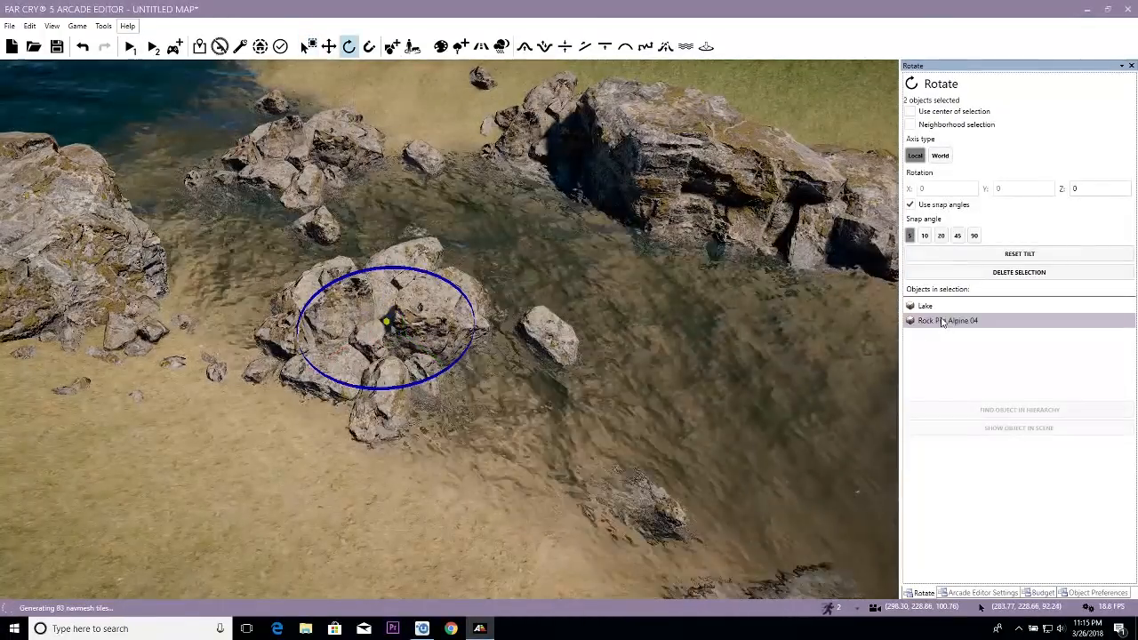
pyautogui.click(948, 320)
pyautogui.moveTo(489, 282); pyautogui.dragTo(458, 331)
pyautogui.press('2')
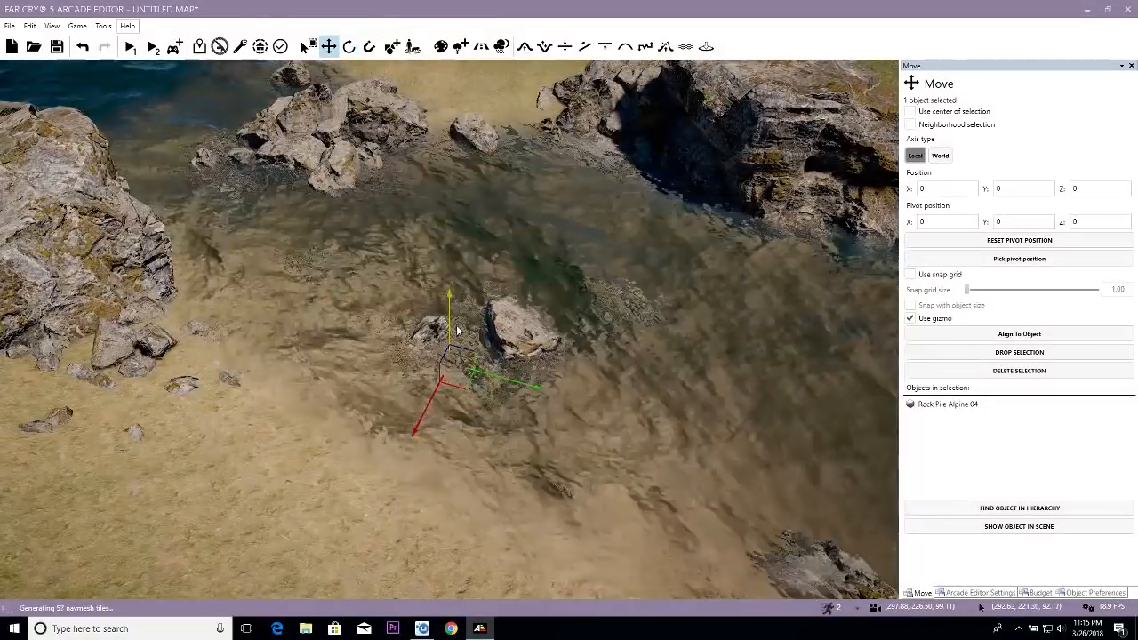
pyautogui.click(638, 292)
# - Undo the stray move, then rotate and reposition the second Rock Pile Alpine 04 across the shallows
pyautogui.moveTo(341, 167); pyautogui.dragTo(348, 4)
pyautogui.hotkey('ctrl', 'z')
pyautogui.press('1')
pyautogui.moveTo(356, 191); pyautogui.dragTo(423, 173)
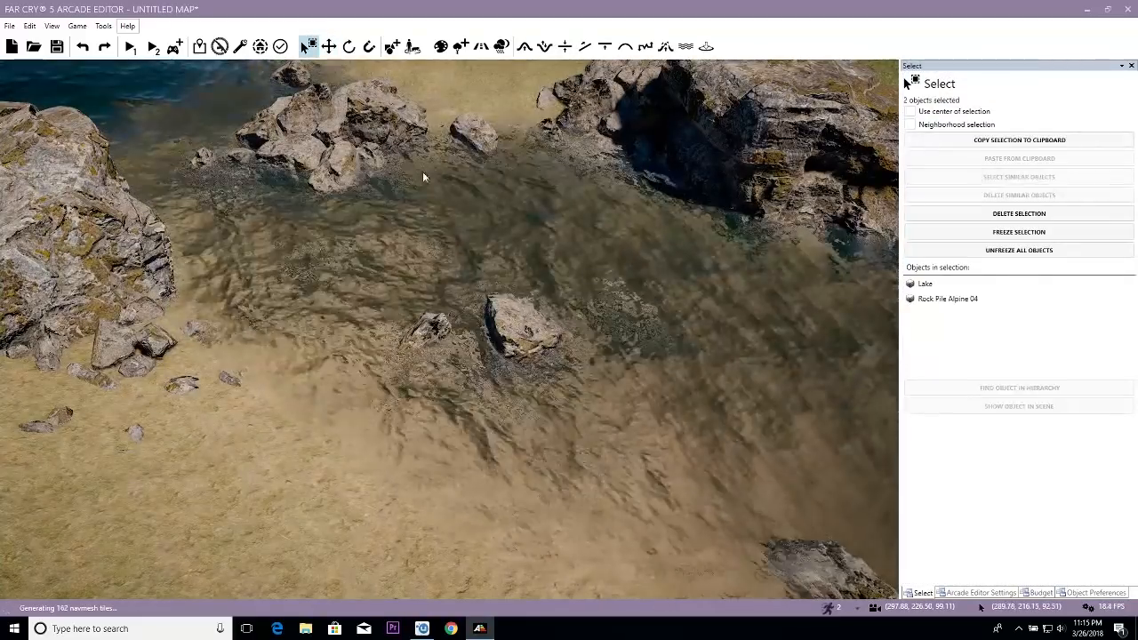
pyautogui.click(944, 301)
pyautogui.press('3')
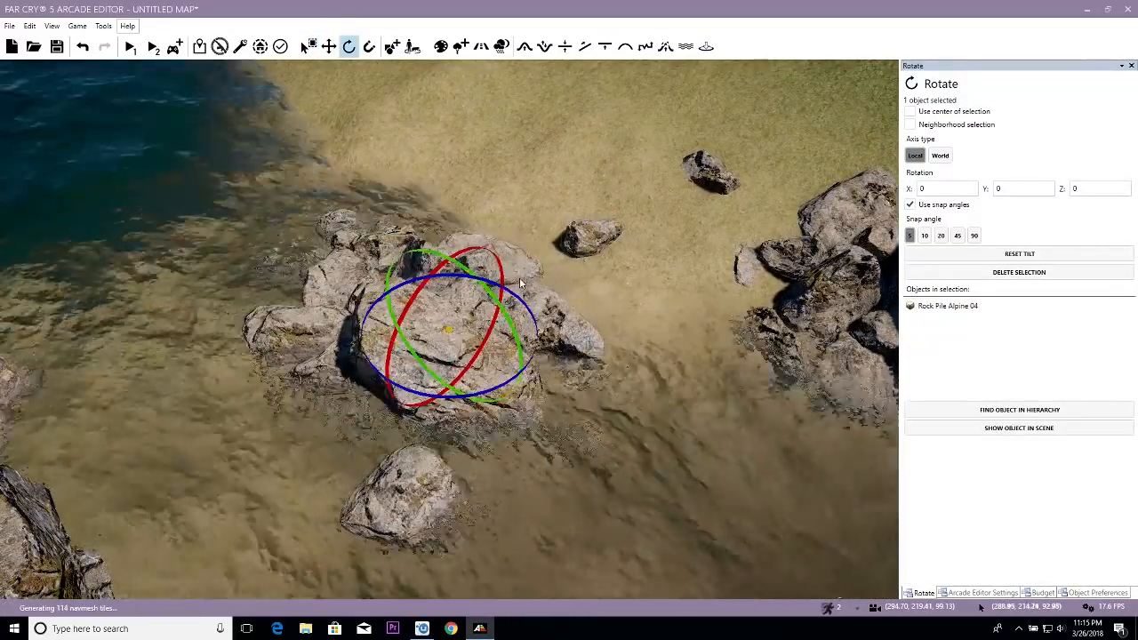
pyautogui.press('2')
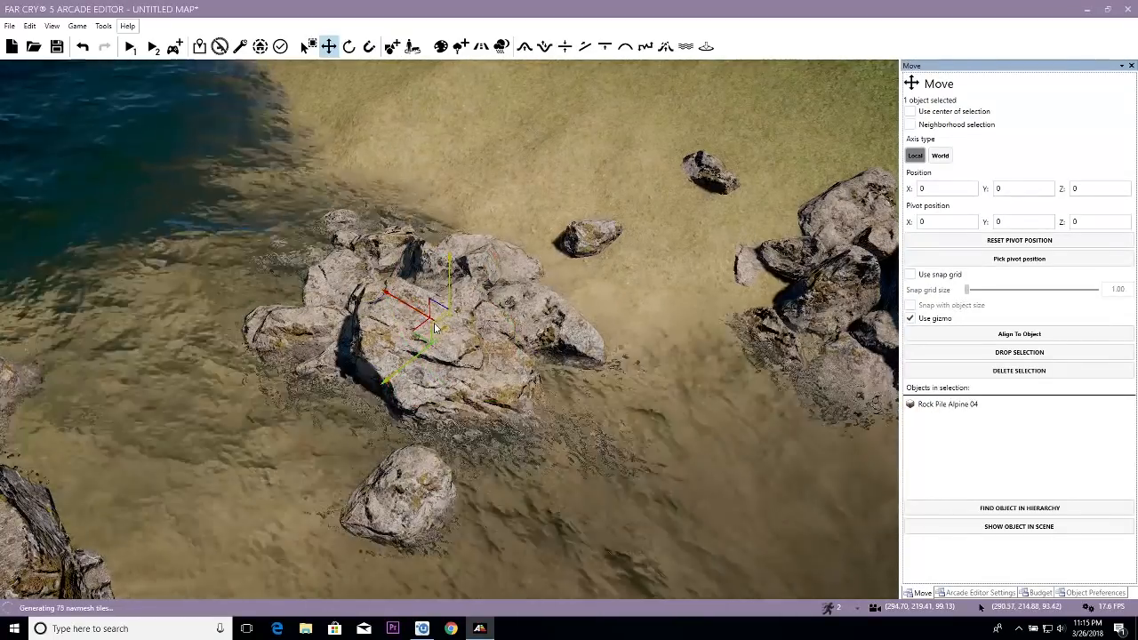
pyautogui.moveTo(434, 328); pyautogui.dragTo(402, 355)
pyautogui.press('d')
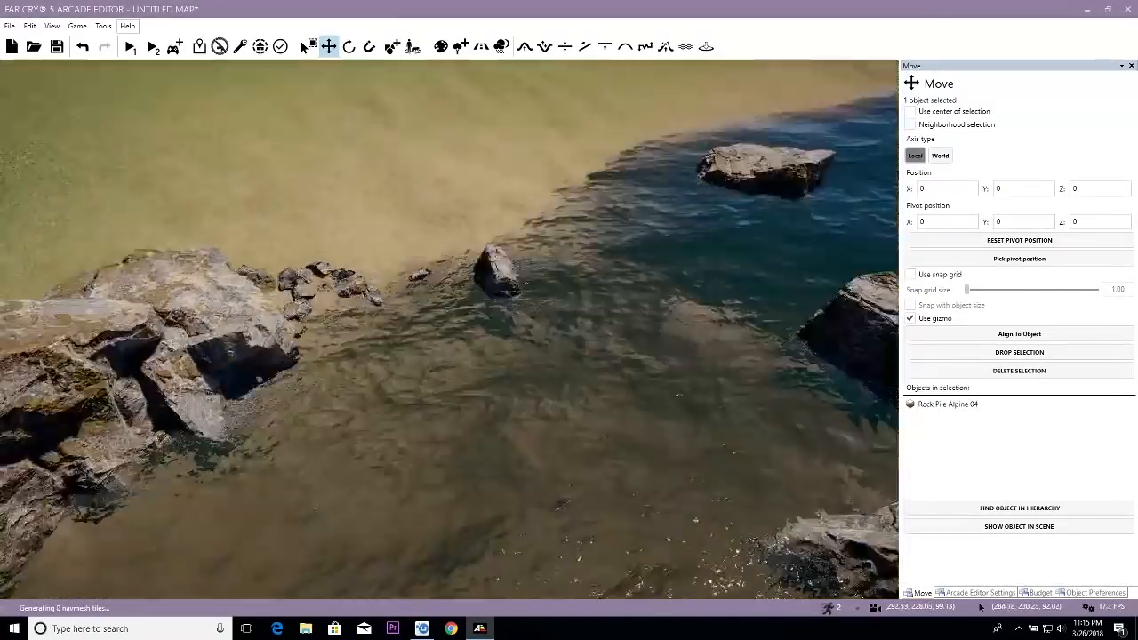
pyautogui.press('w')
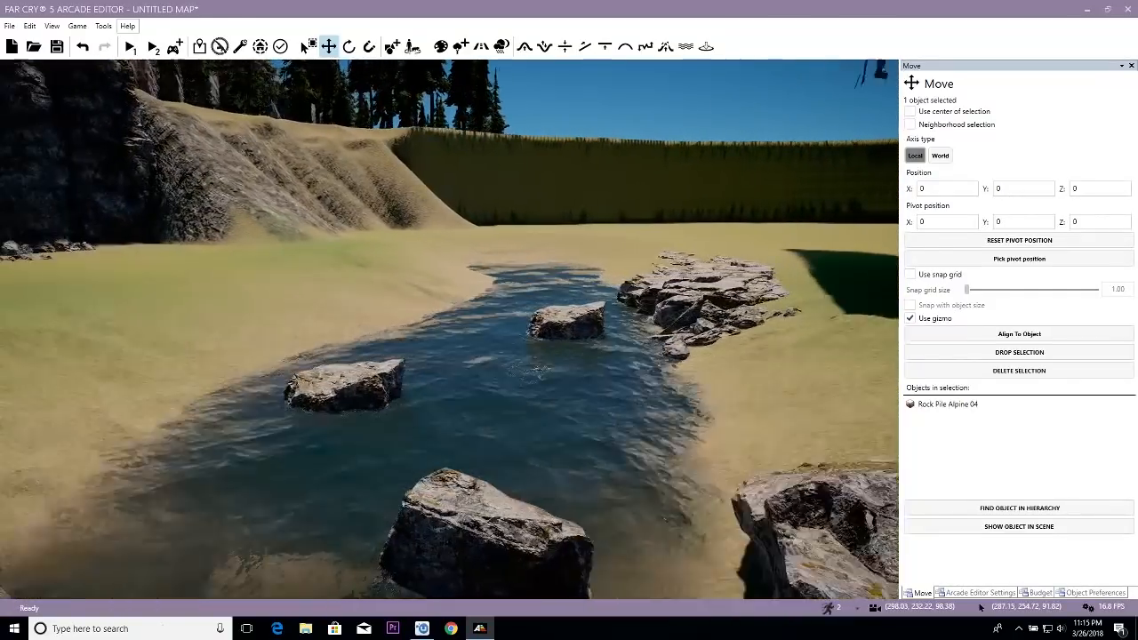
pyautogui.moveTo(429, 359); pyautogui.dragTo(468, 459, button='right')
pyautogui.press('1')
pyautogui.moveTo(439, 472); pyautogui.dragTo(465, 489)
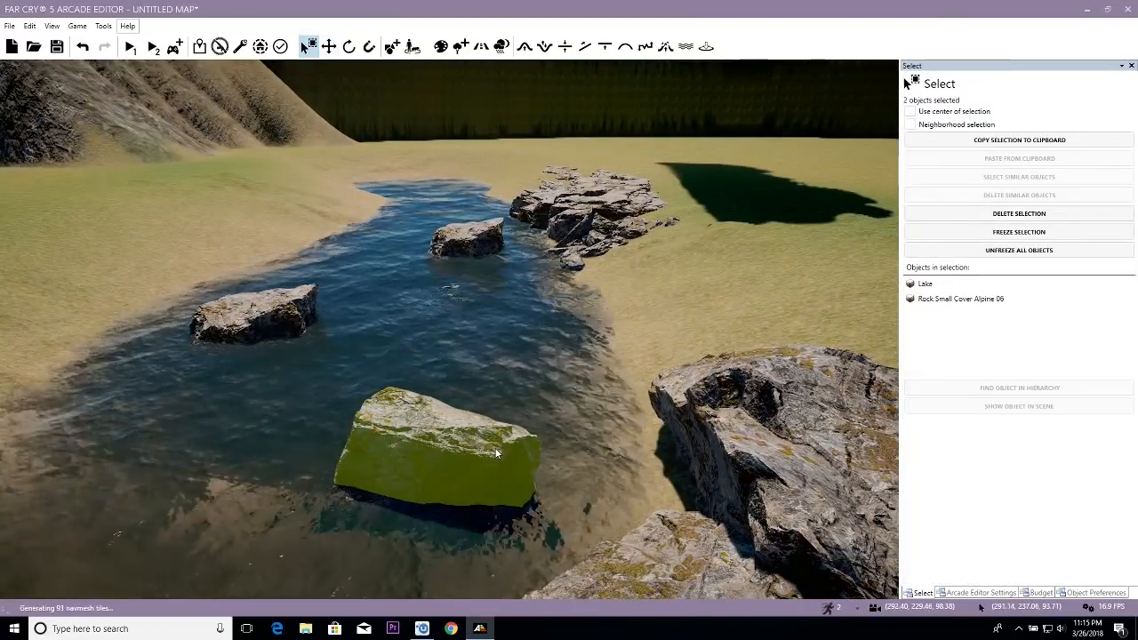
pyautogui.press('2')
pyautogui.moveTo(447, 444); pyautogui.dragTo(452, 457, button='right')
pyautogui.press('s')
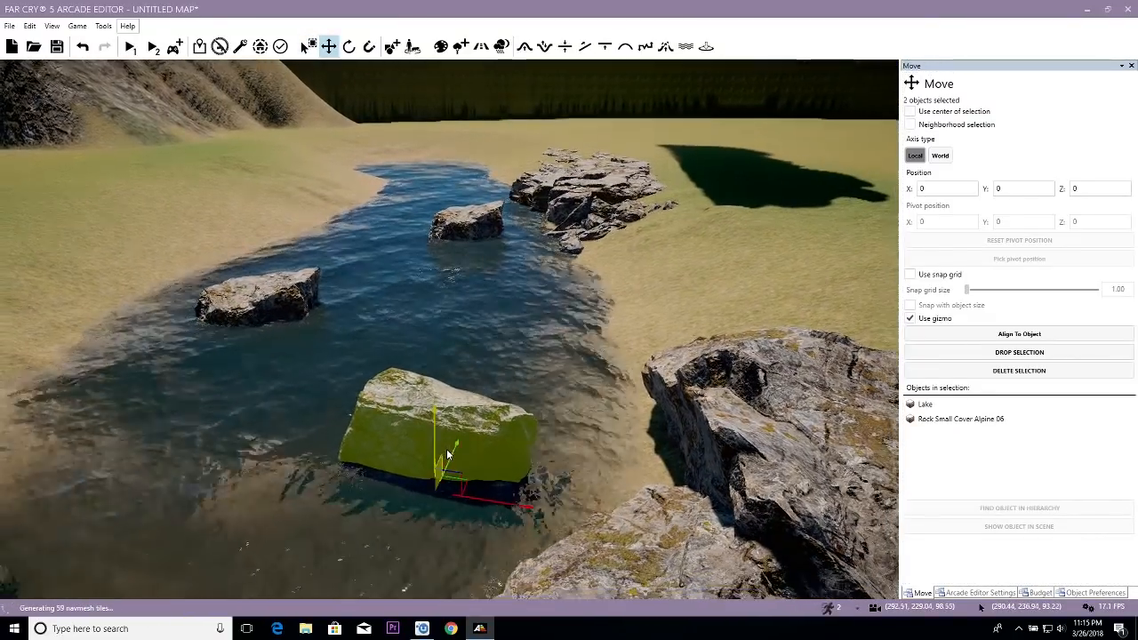
pyautogui.press('Delete')
pyautogui.hotkey('ctrl', 'z')
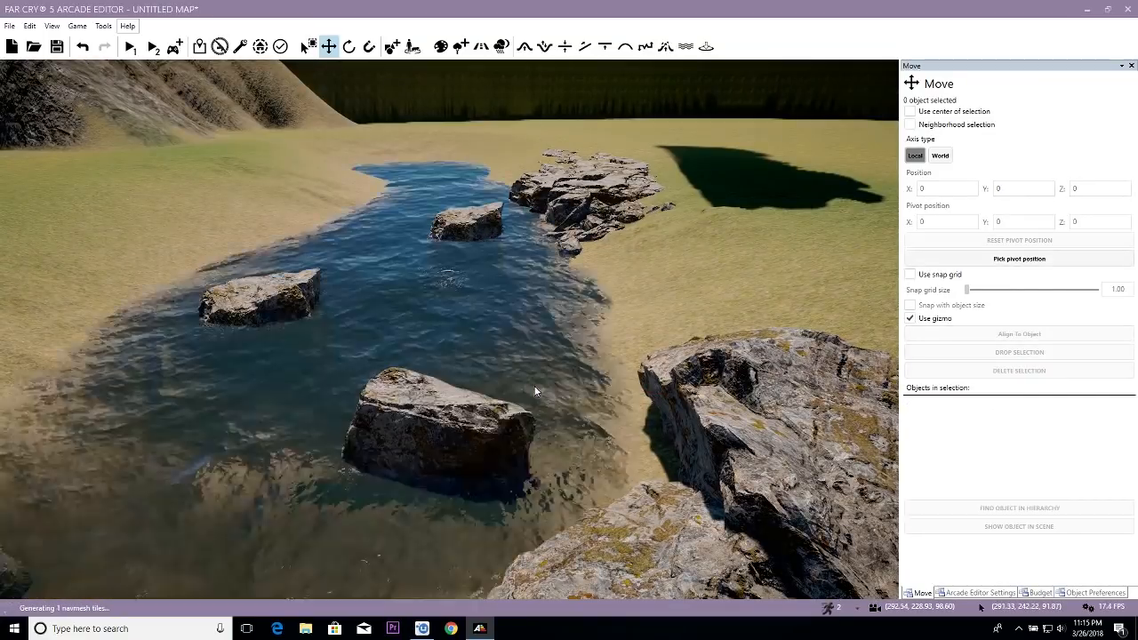
# - Select only the Rock Small Cover Alpine 06 in the river and move it toward the large rocks on the near bank
pyautogui.click(485, 433)
pyautogui.moveTo(461, 480); pyautogui.dragTo(585, 536)
pyautogui.press('w')
pyautogui.moveTo(484, 212); pyautogui.dragTo(285, 267, button='right')
# - Isolate the Rock Small Cover Alpine 01 from the Lake selection, rotate it and sink it beside the large bank rocks
pyautogui.press('s')
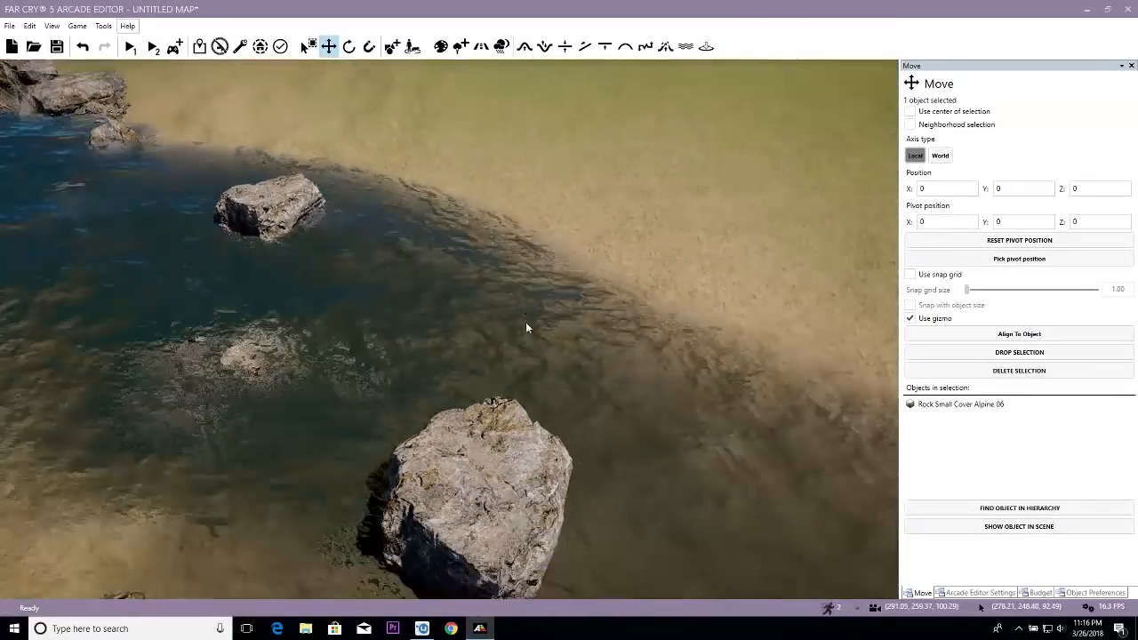
pyautogui.press('1')
pyautogui.moveTo(552, 415); pyautogui.dragTo(468, 473)
pyautogui.press('3')
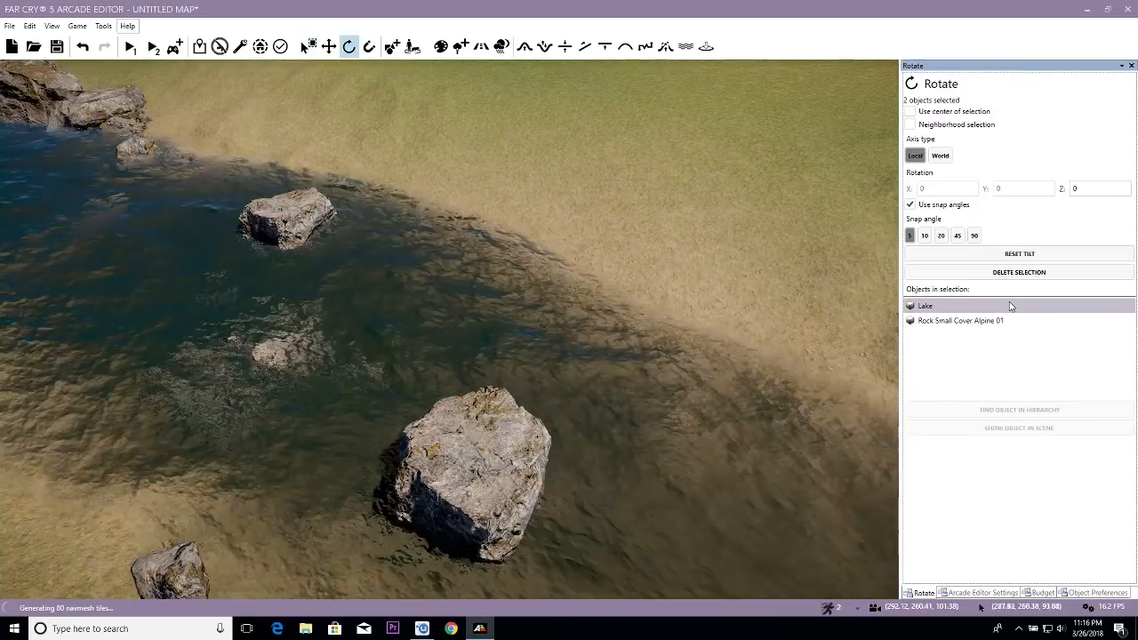
pyautogui.click(985, 324)
pyautogui.press('f')
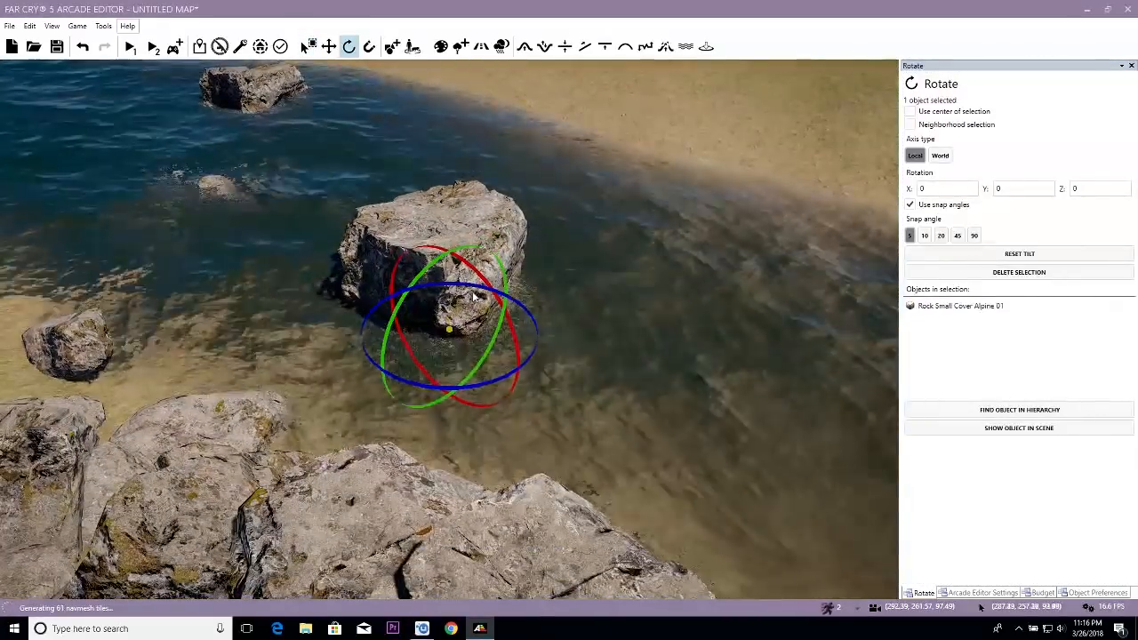
pyautogui.moveTo(469, 290); pyautogui.dragTo(382, 476)
pyautogui.press('2')
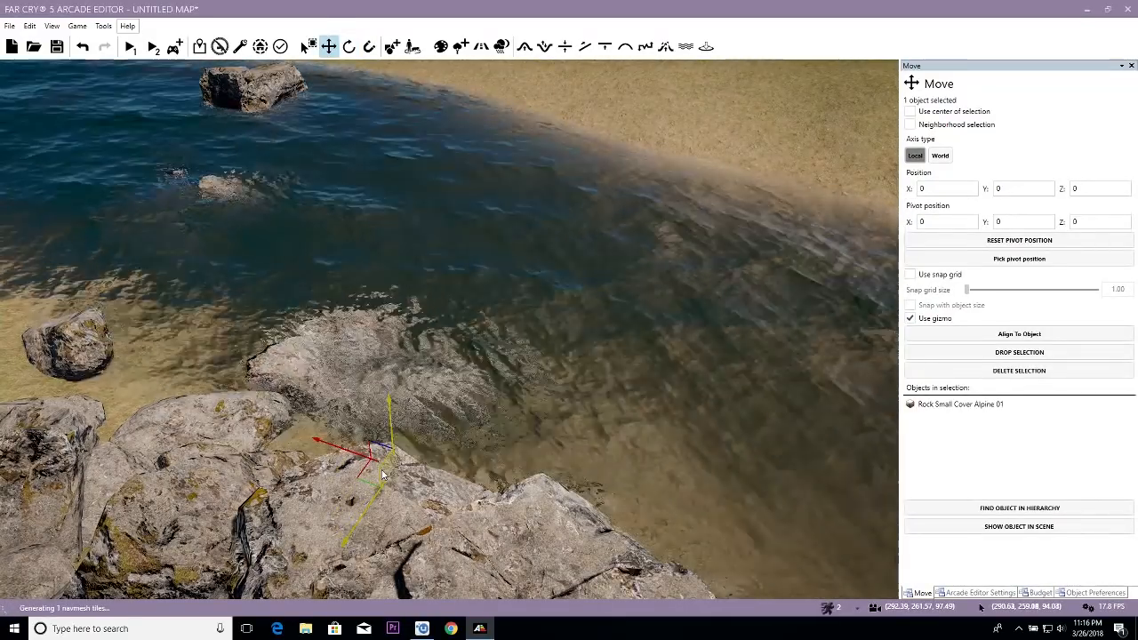
pyautogui.moveTo(389, 331); pyautogui.dragTo(333, 258, button='right')
# - Isolate the other Rock Small Cover Alpine 01 near the opposite shore, rotate it and sink it deeper into the river
pyautogui.press('w')
pyautogui.press('a')
pyautogui.moveTo(457, 306); pyautogui.dragTo(467, 412, button='right')
pyautogui.press('1')
pyautogui.keyDown('ctrl'); pyautogui.click(469, 412); pyautogui.keyUp('ctrl')
pyautogui.press('s')
pyautogui.moveTo(663, 340); pyautogui.dragTo(743, 341, button='right')
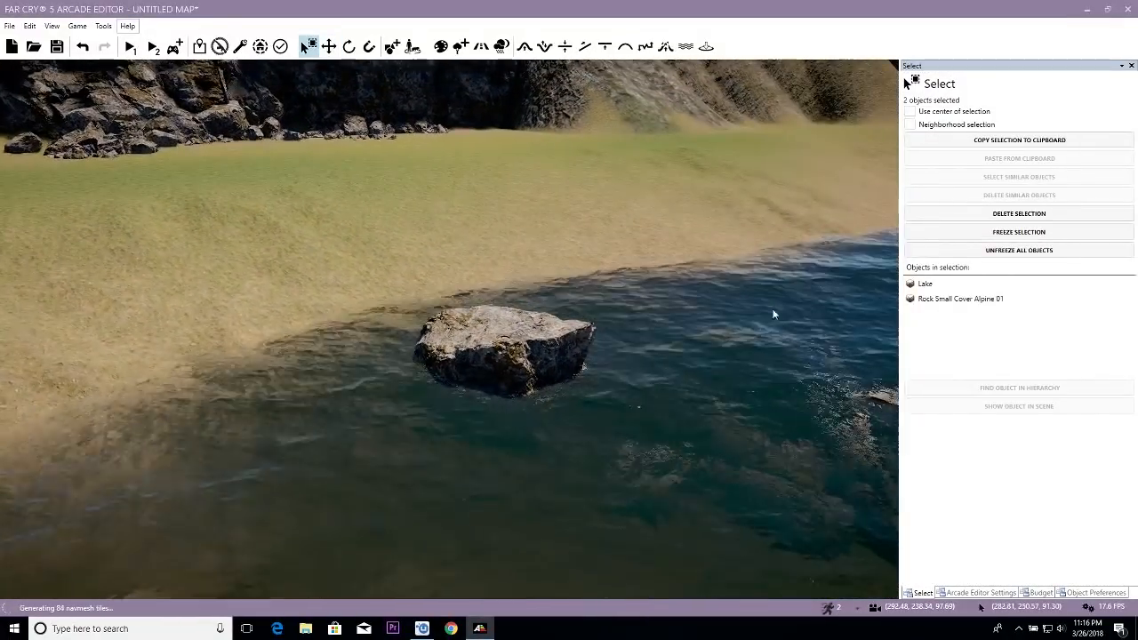
pyautogui.doubleClick(971, 302)
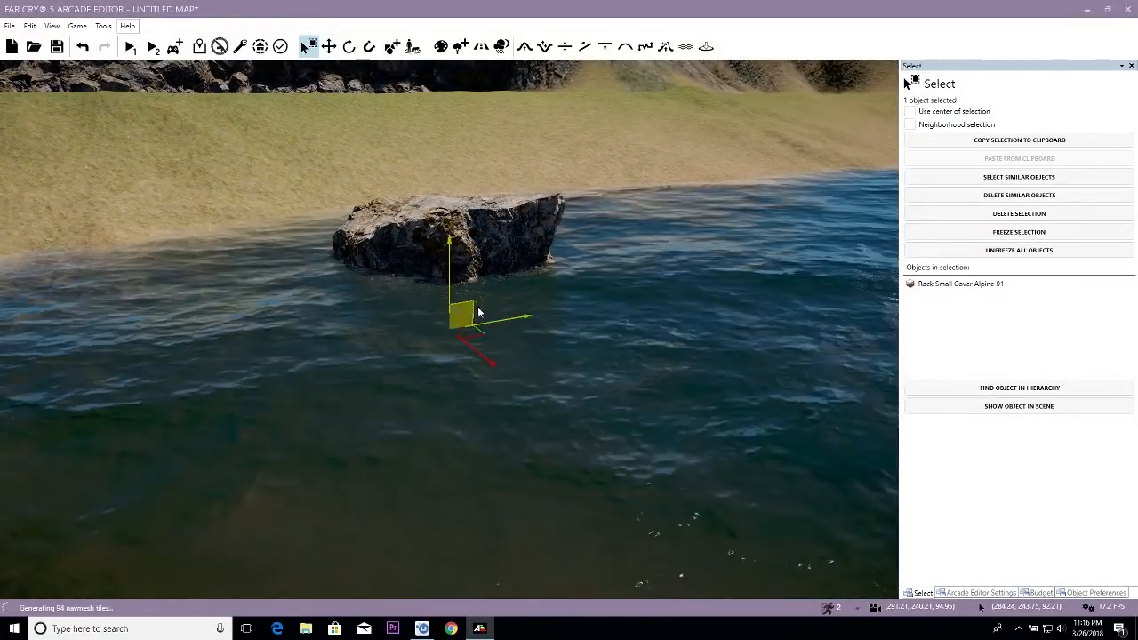
pyautogui.press('3')
pyautogui.press('2')
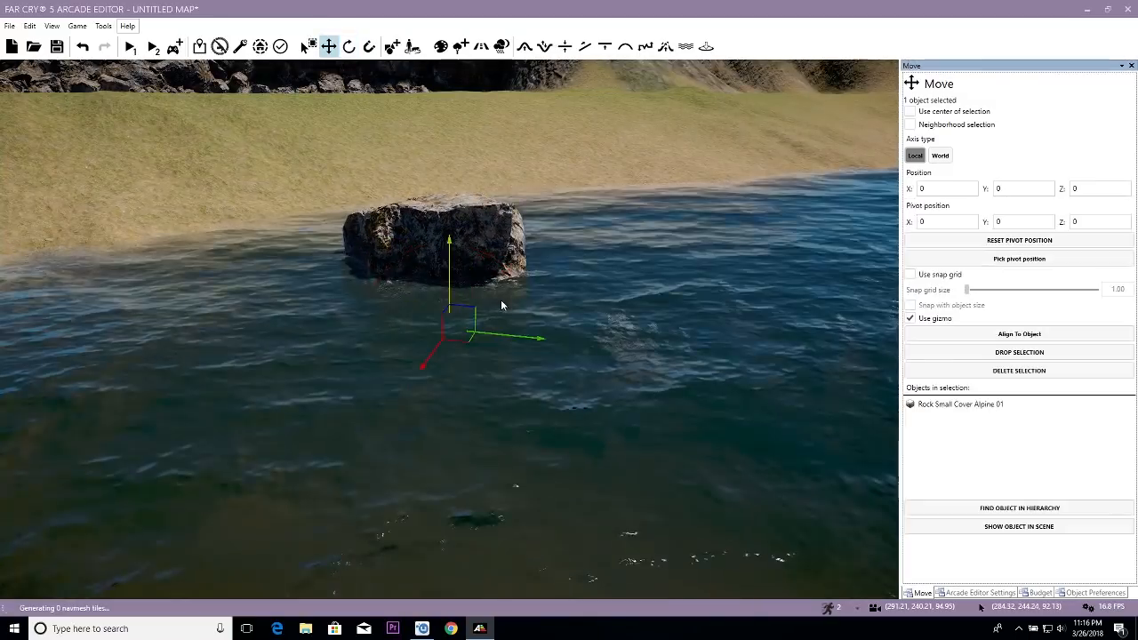
pyautogui.moveTo(409, 338); pyautogui.dragTo(383, 353)
pyautogui.moveTo(383, 353); pyautogui.dragTo(447, 359, button='right')
# - Survey the whole river from above and along its course, examining the rocks, banks and surrounding alpine trees
pyautogui.scroll(-5, 446, 358)
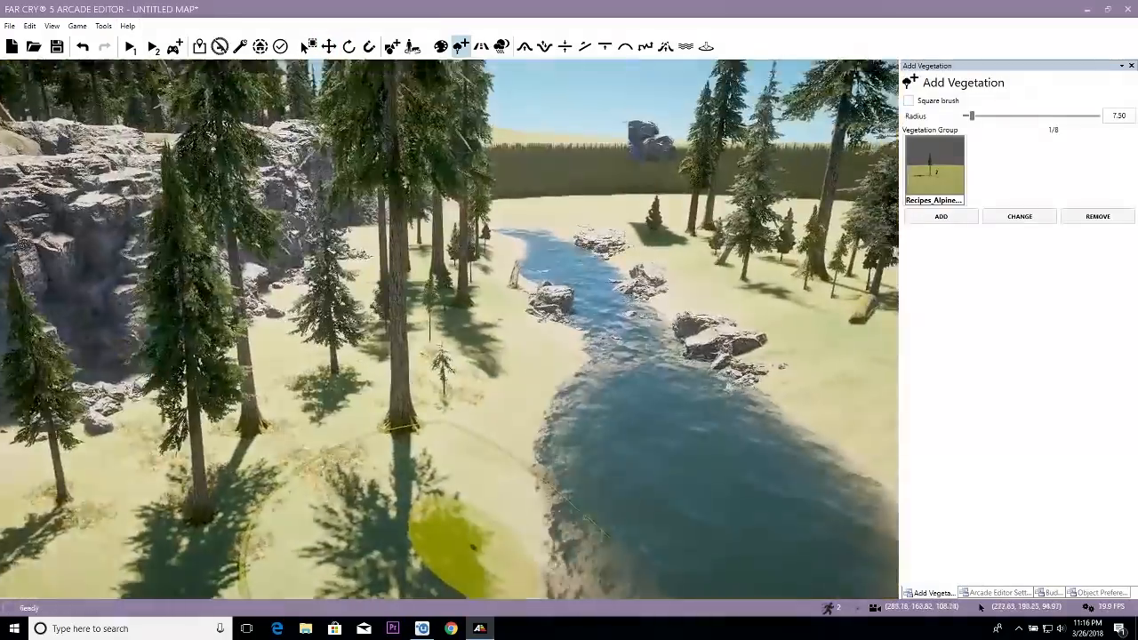
pyautogui.press('w')
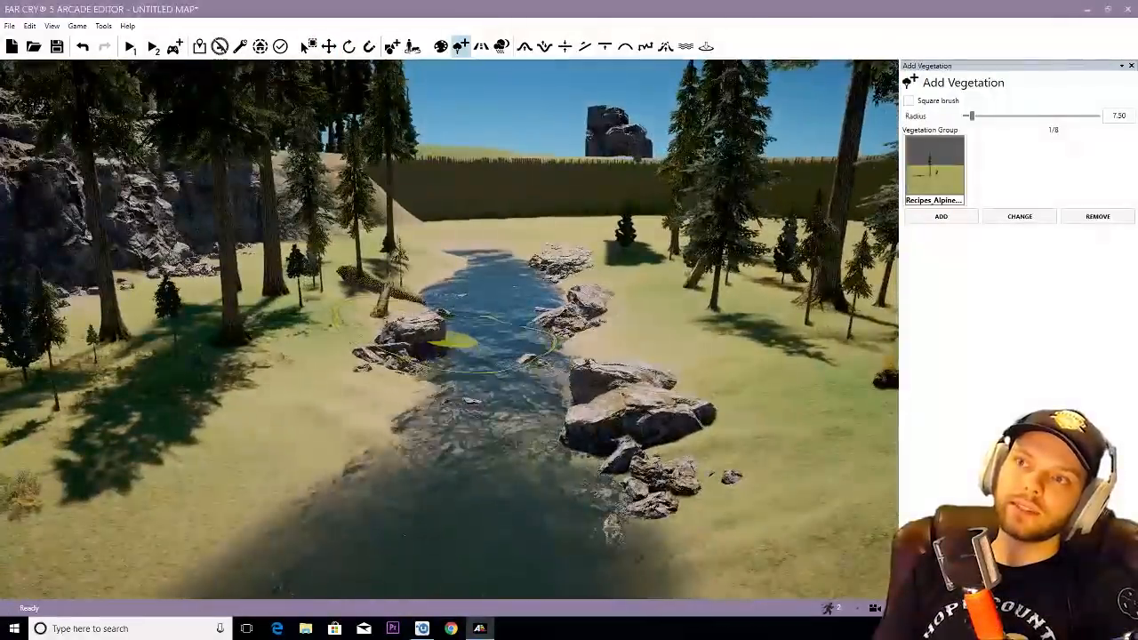
pyautogui.press('w')
pyautogui.moveTo(453, 340); pyautogui.dragTo(275, 338, button='right')
pyautogui.press('w')
pyautogui.moveTo(427, 458); pyautogui.dragTo(500, 360, button='right')
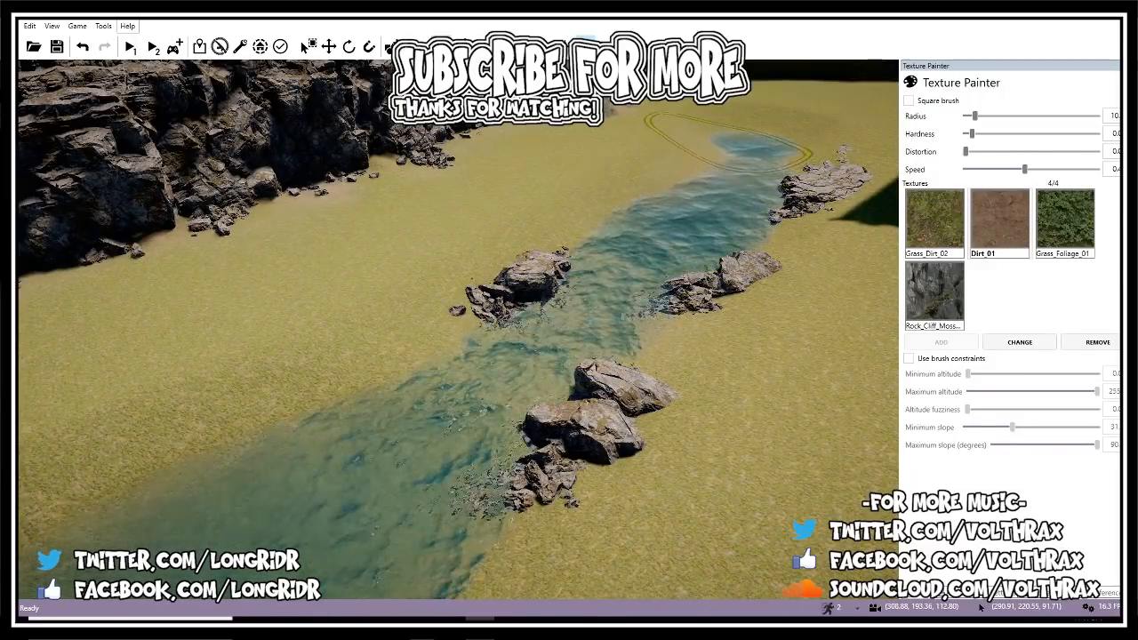
pyautogui.moveTo(749, 177); pyautogui.dragTo(704, 210, button='right')
pyautogui.press('s')
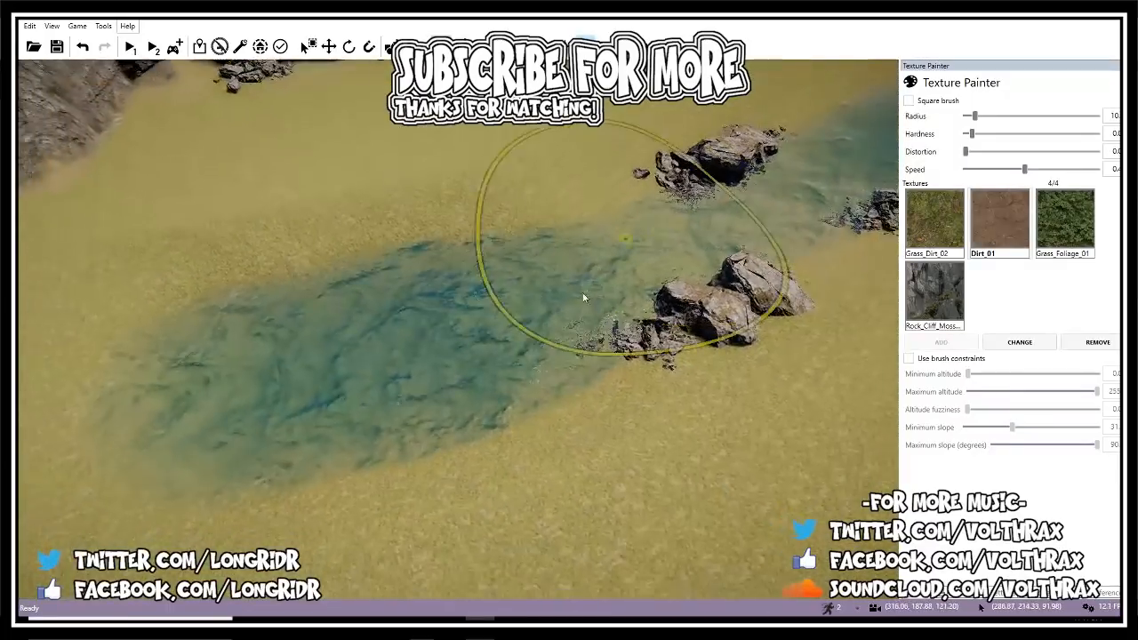